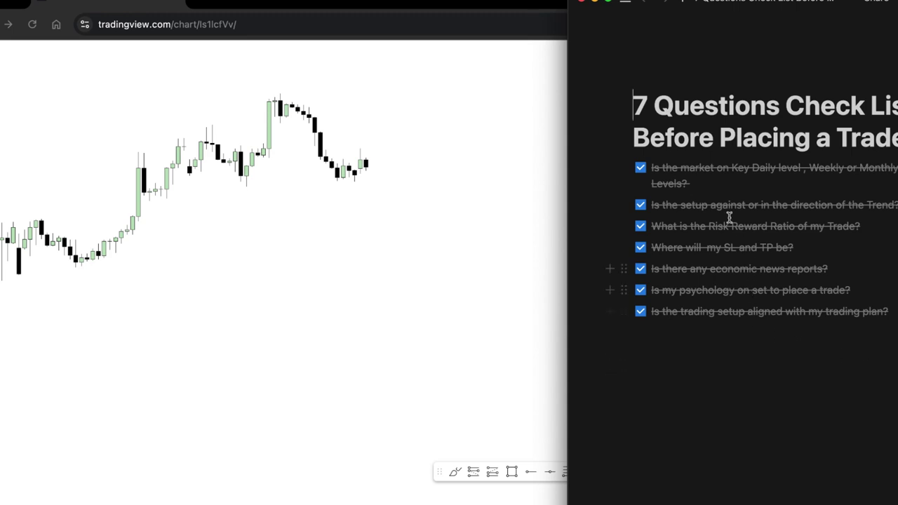
Step: Uncheck the checklist question about Key Daily, Weekly or Monthly Levels and switch to the TradingView chart
click(641, 169)
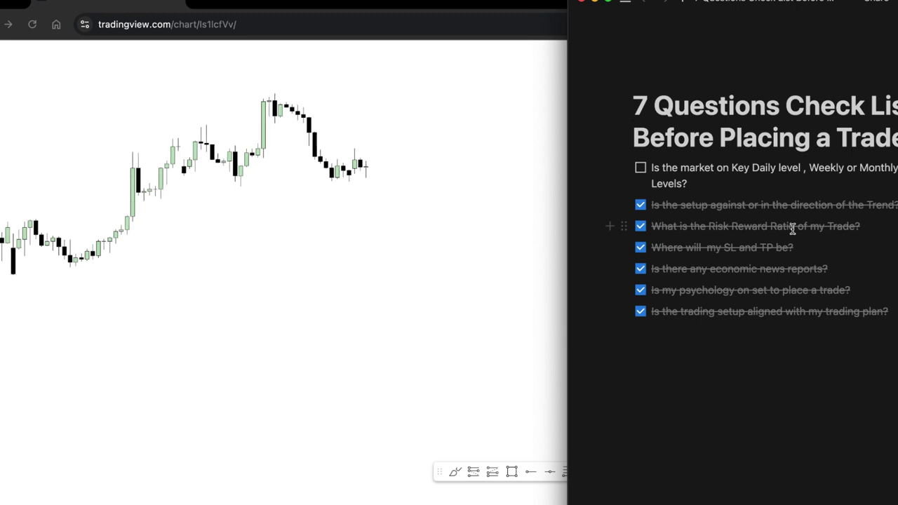
click(549, 233)
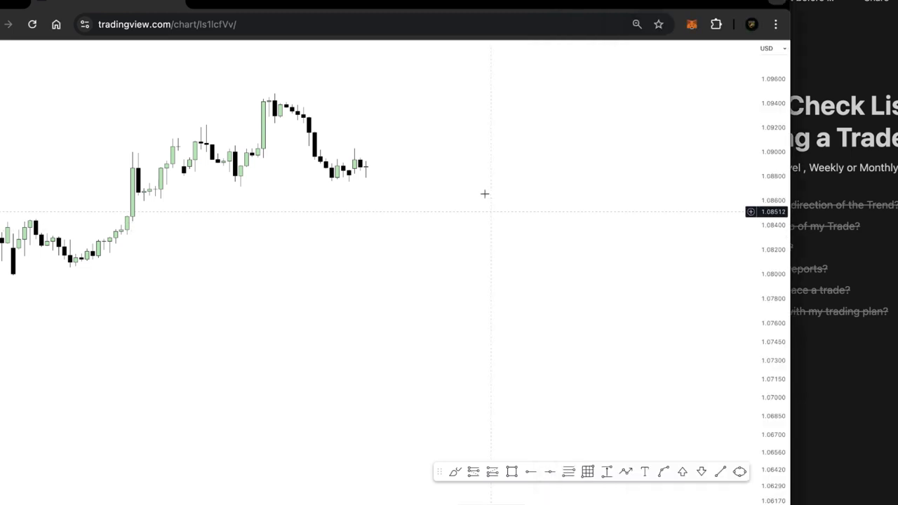
Step: Sketch a rising zigzag path with three upward legs and two pullbacks on an empty area of the chart
drag(533, 134, 305, 328)
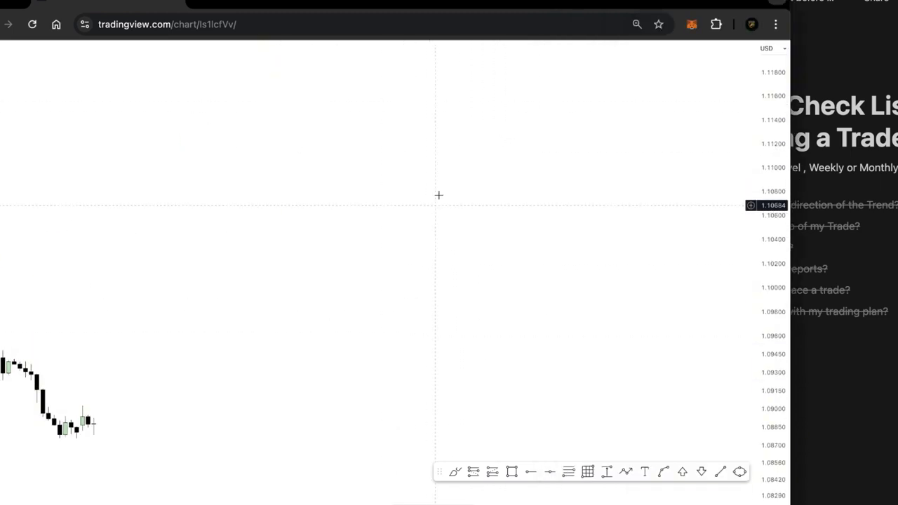
click(623, 472)
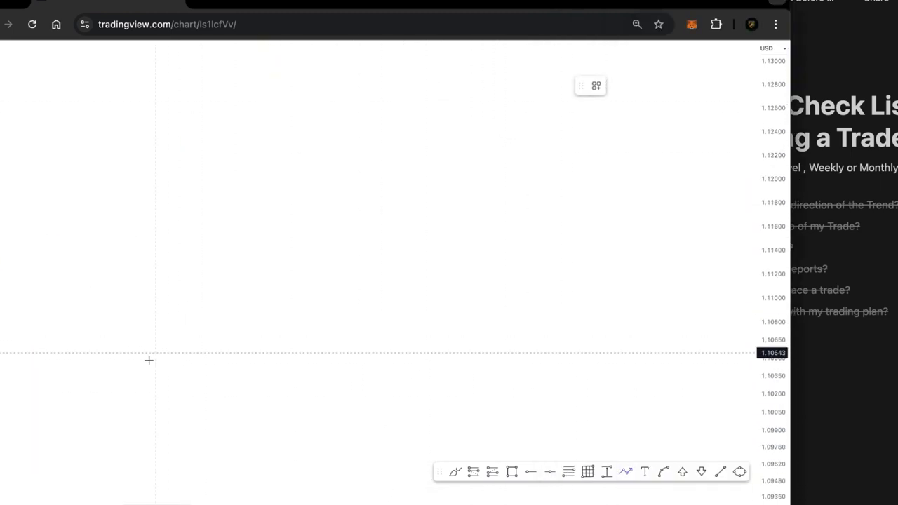
click(145, 359)
click(189, 302)
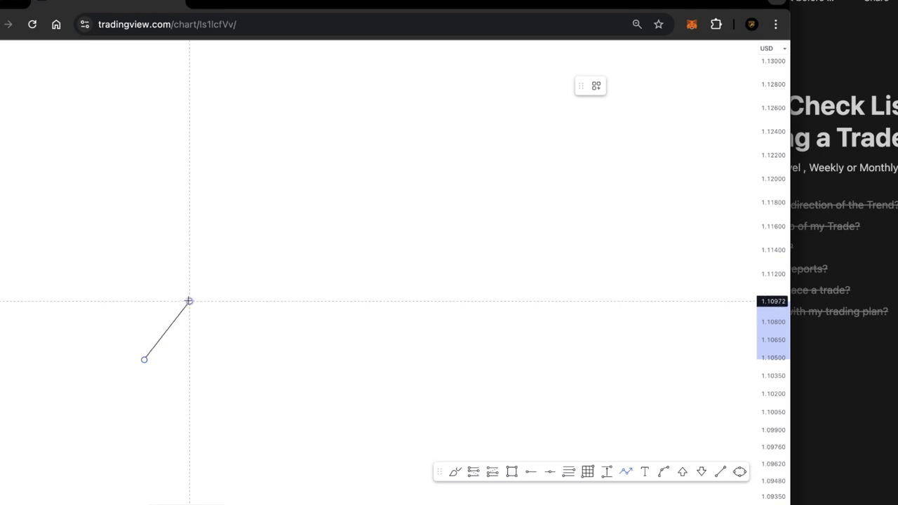
click(219, 350)
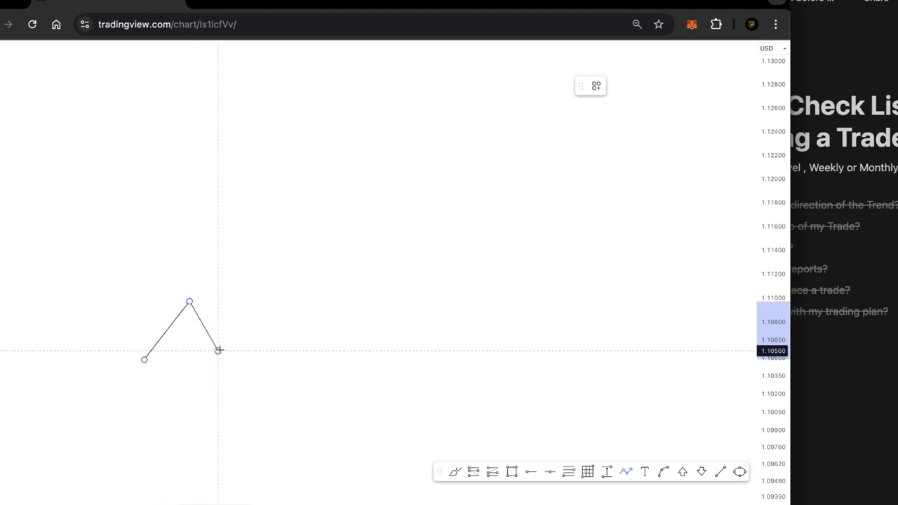
click(269, 251)
click(292, 309)
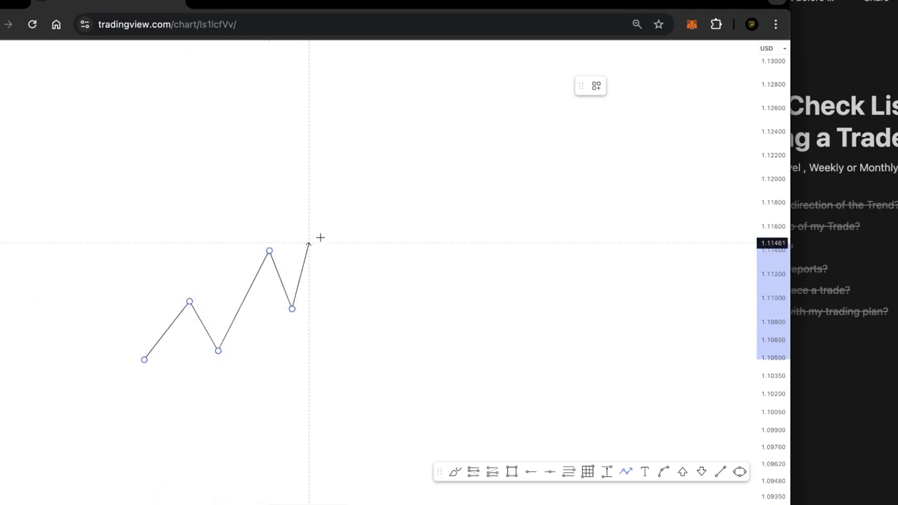
double_click(349, 213)
click(443, 365)
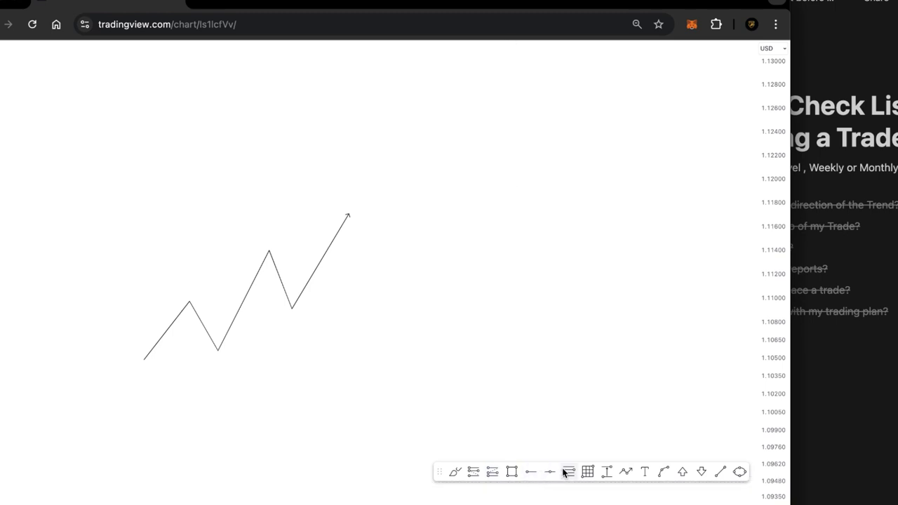
Step: Sketch a falling zigzag path with three downward legs, starting beside the peak of the uptrend path
click(625, 471)
click(359, 212)
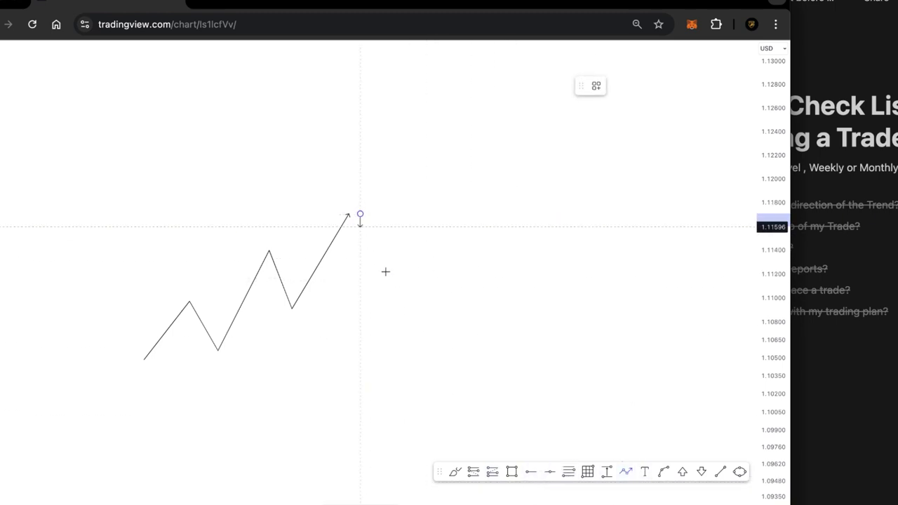
click(405, 308)
double_click(435, 252)
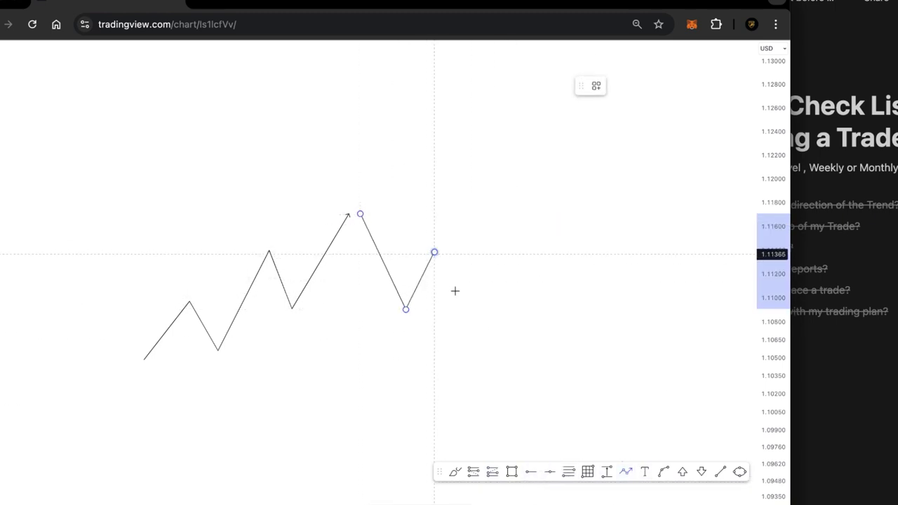
click(491, 367)
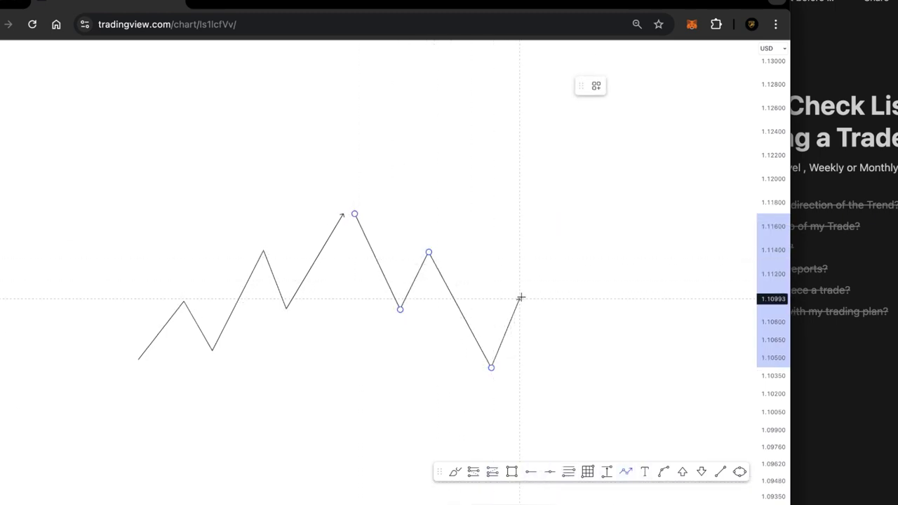
double_click(565, 381)
click(579, 349)
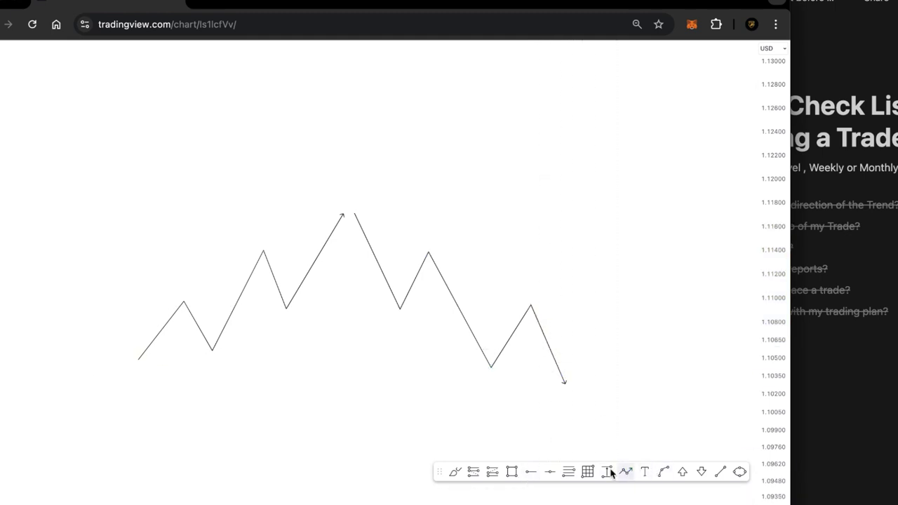
Step: Lower the uptrend path's starting point and highlight its first upward leg with an ellipse
click(740, 472)
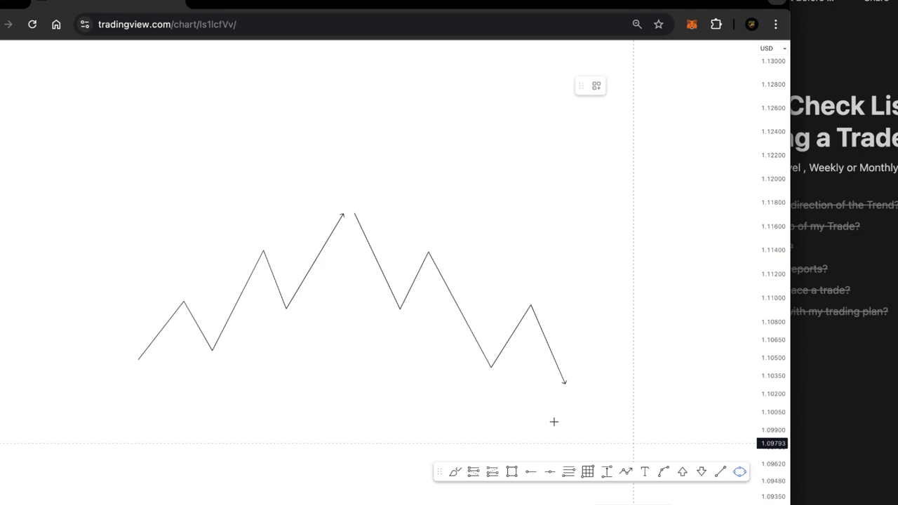
click(134, 360)
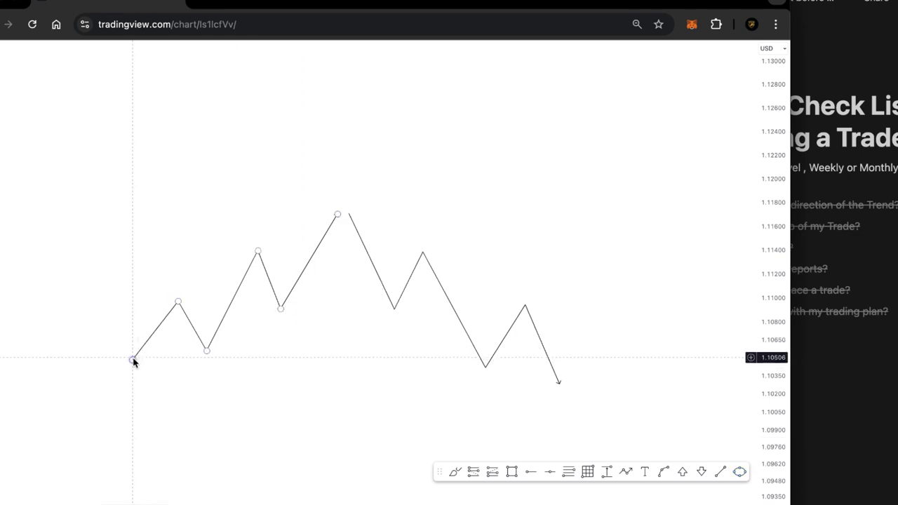
drag(133, 360, 121, 394)
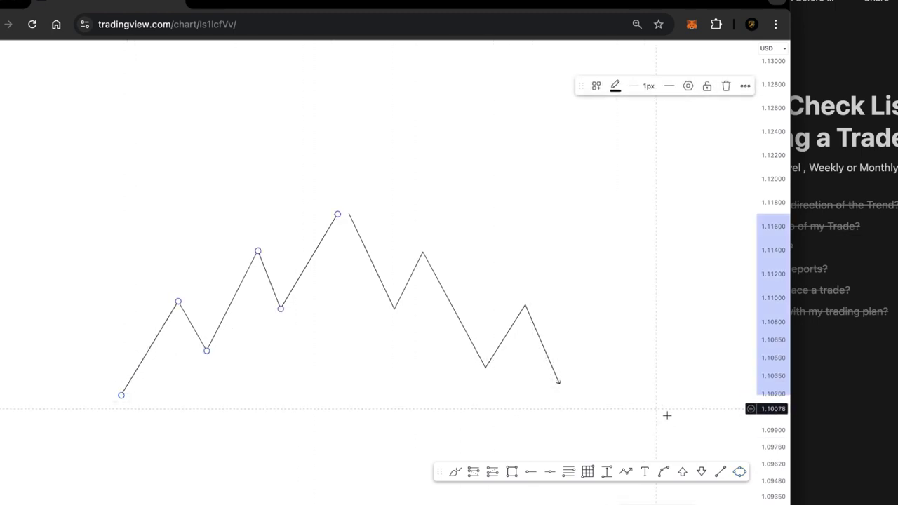
click(740, 472)
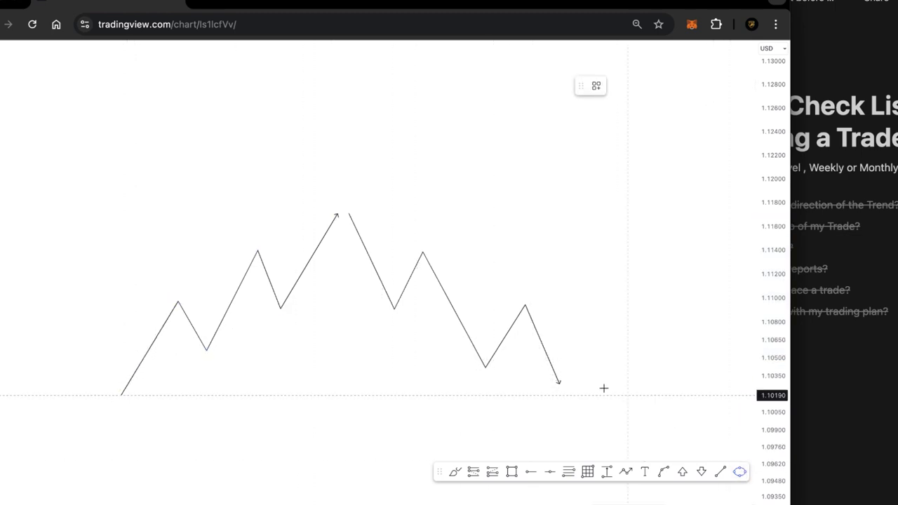
click(121, 394)
click(178, 301)
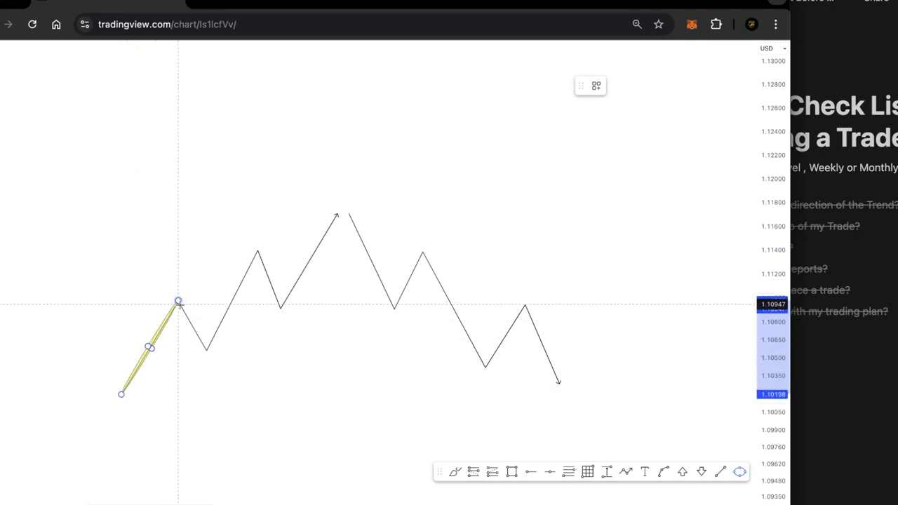
click(192, 308)
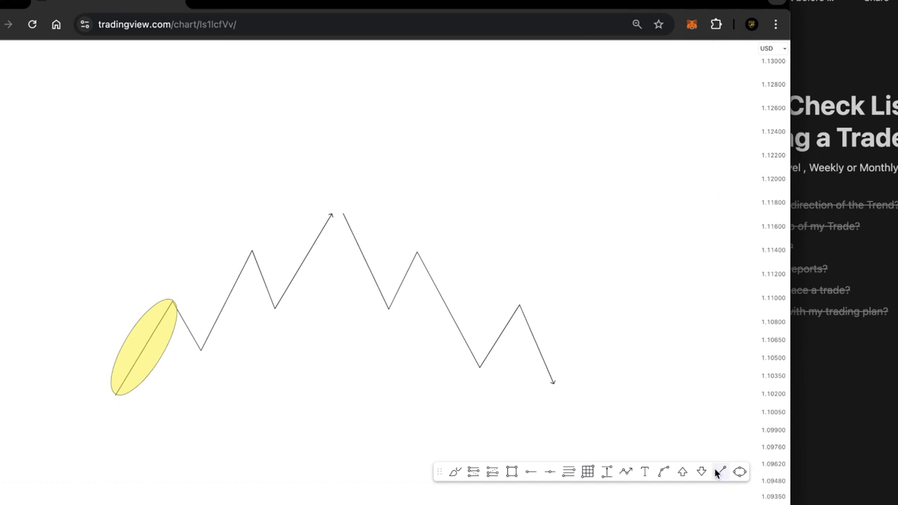
Step: Highlight the uptrend path's first pullback leg with a second, smaller ellipse
click(739, 472)
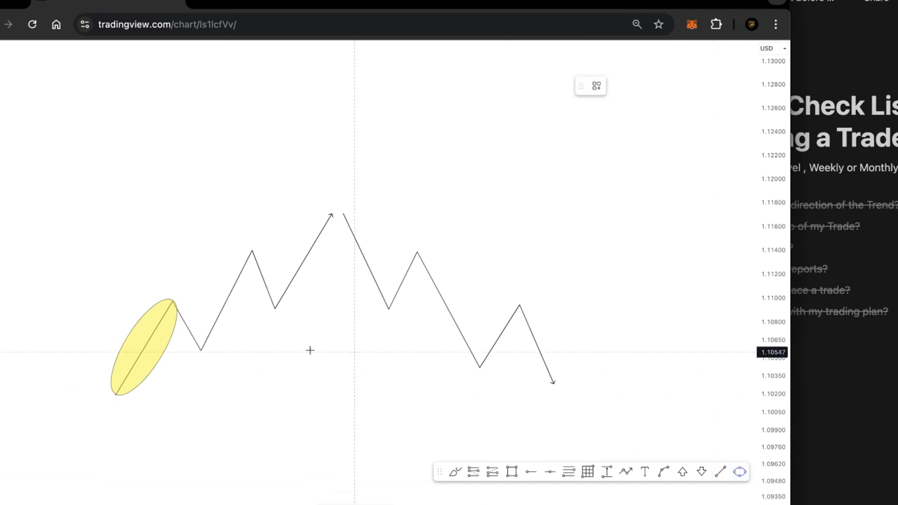
click(172, 301)
click(201, 350)
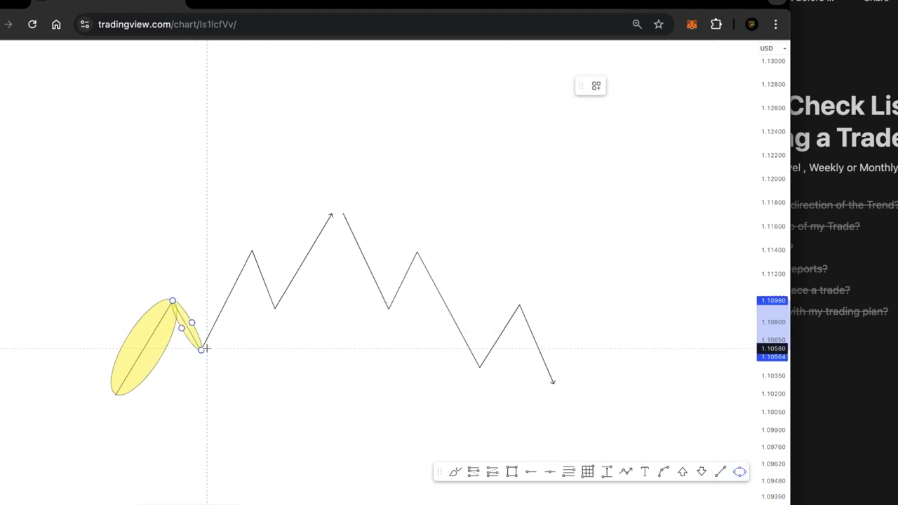
click(211, 346)
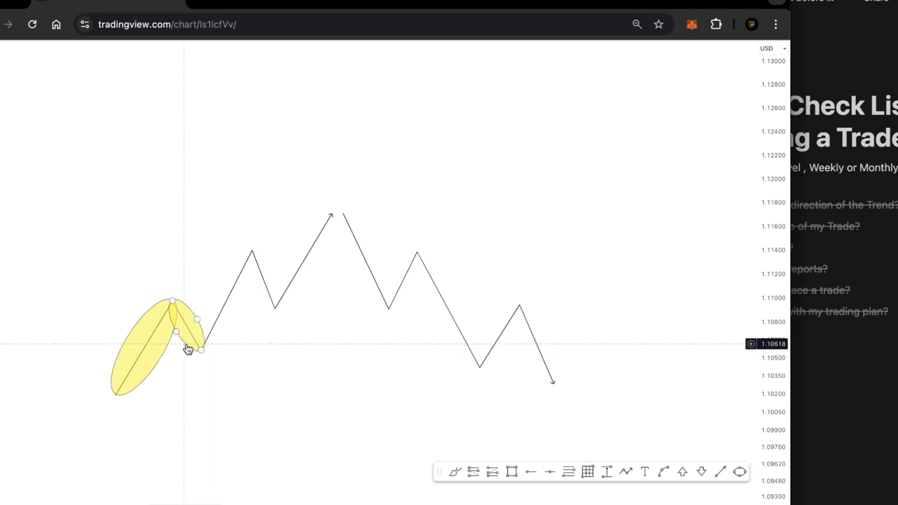
Step: Circle the first pullback's ellipse freehand with the Brush tool
click(454, 474)
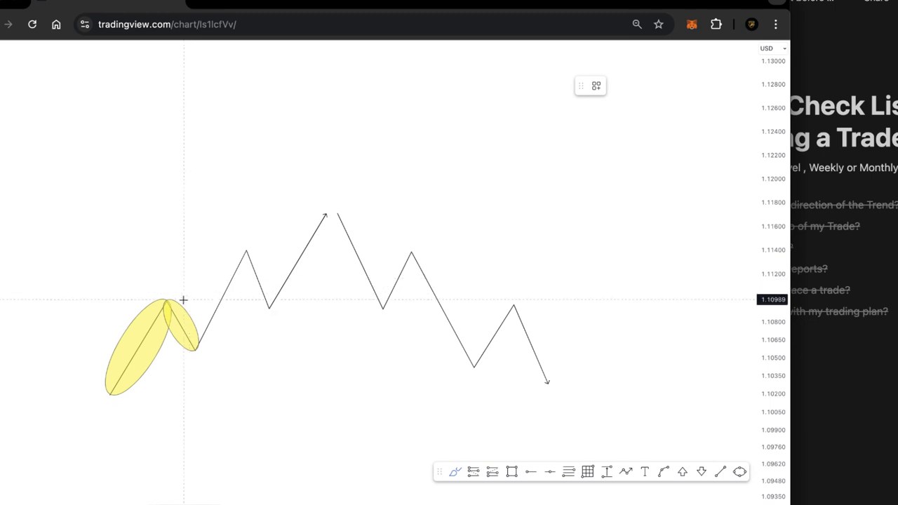
mouse_move(183, 299)
mouse_down()
mouse_move(176, 345)
mouse_move(197, 341)
mouse_move(177, 297)
mouse_move(173, 303)
mouse_up()
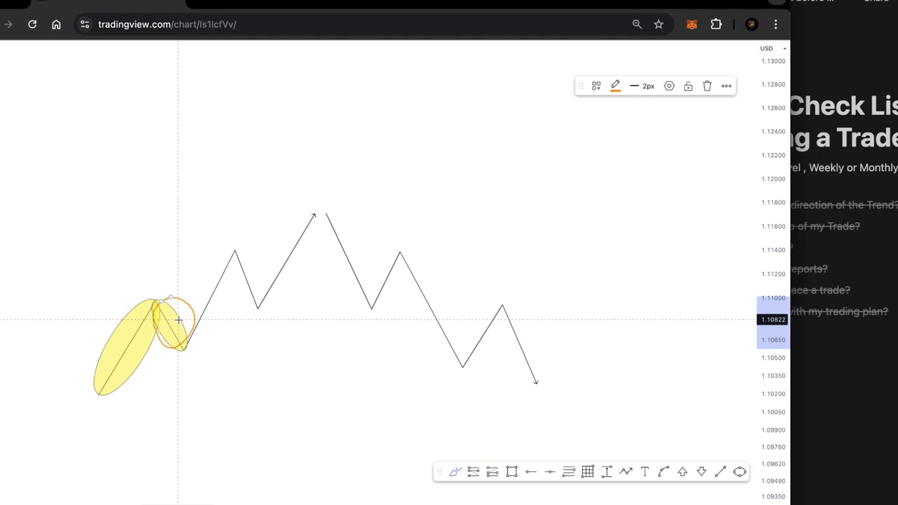
key(Escape)
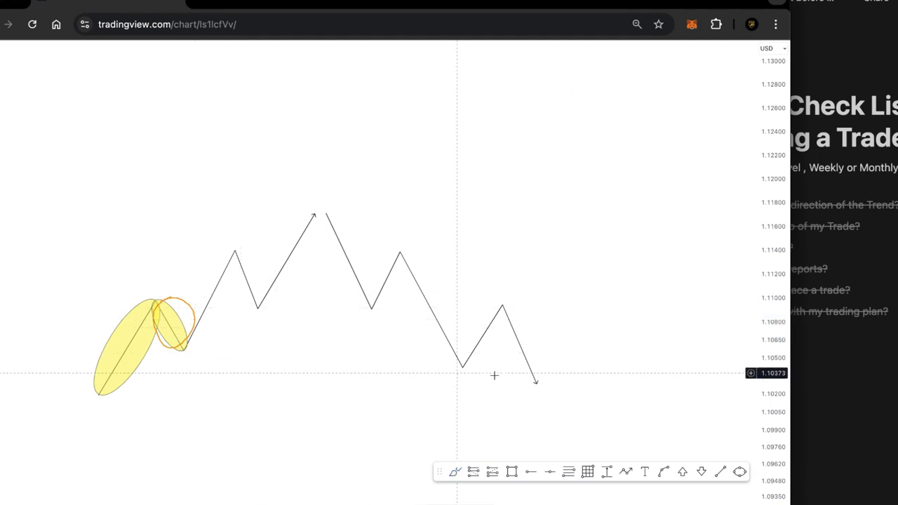
Step: Delete both zigzag paths together with the ellipses and the brush circle
drag(619, 406, 22, 199)
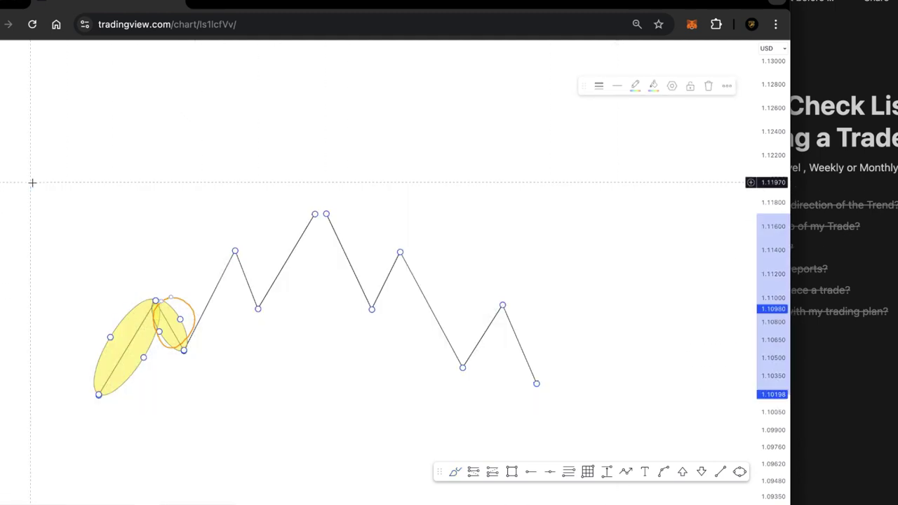
key(Delete)
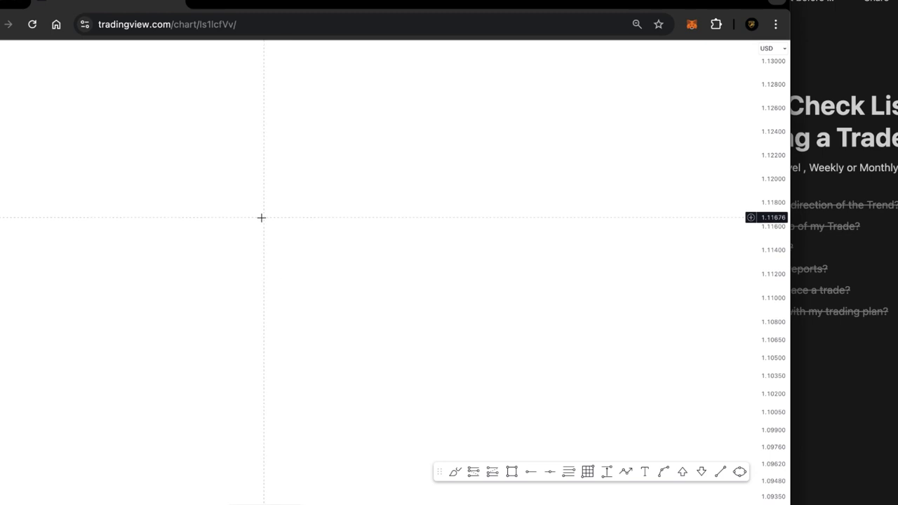
drag(218, 375, 388, 218)
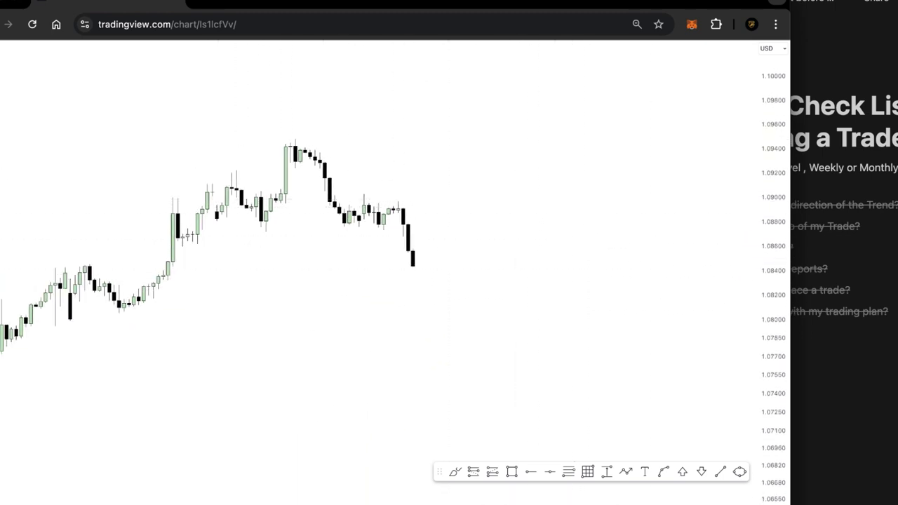
Step: Consult the key-levels question in the checklist and advance the chart replay by one bar
click(867, 399)
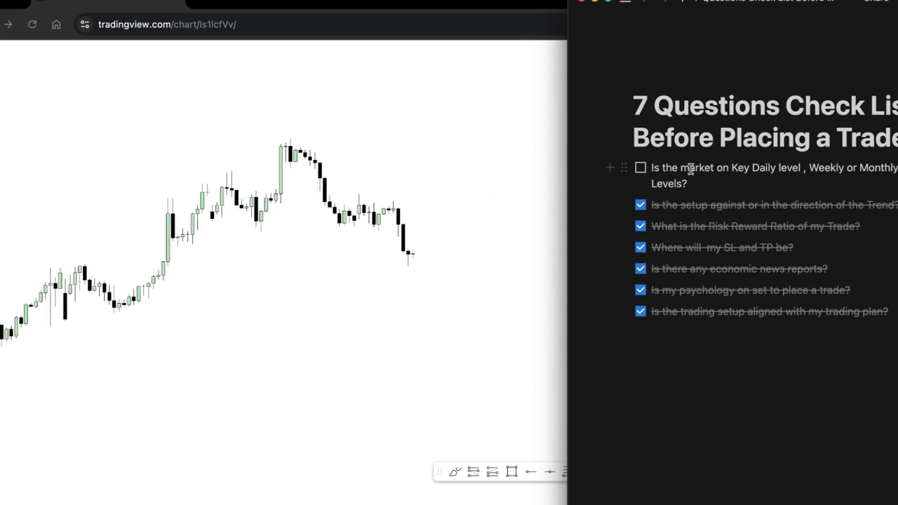
click(455, 267)
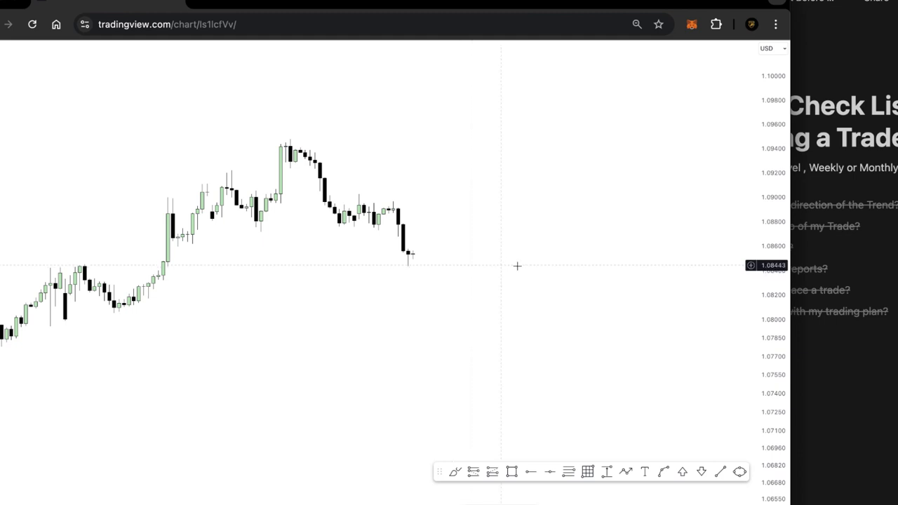
scroll(547, 265, down, 2)
scroll(546, 229, up, 2)
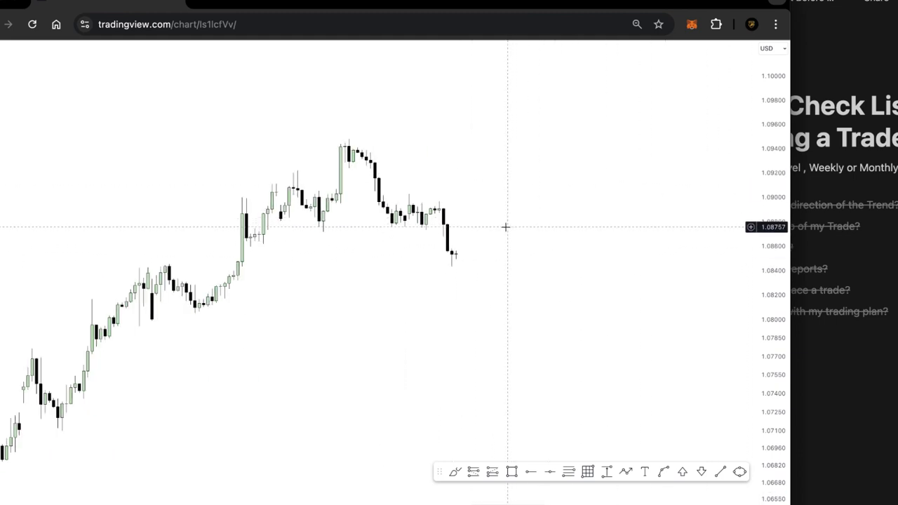
key(shift+Right)
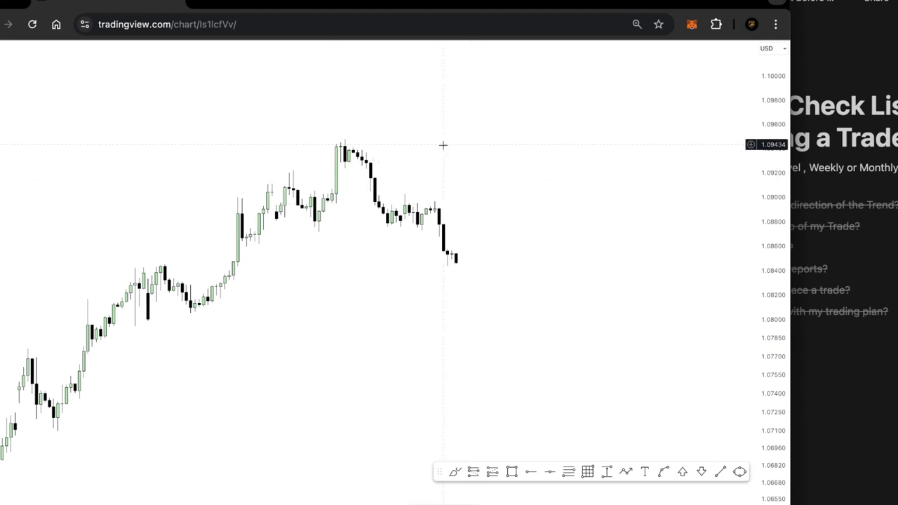
Step: Change the chart interval to 1D and rescale the price axis to fit the daily candles
text(1)
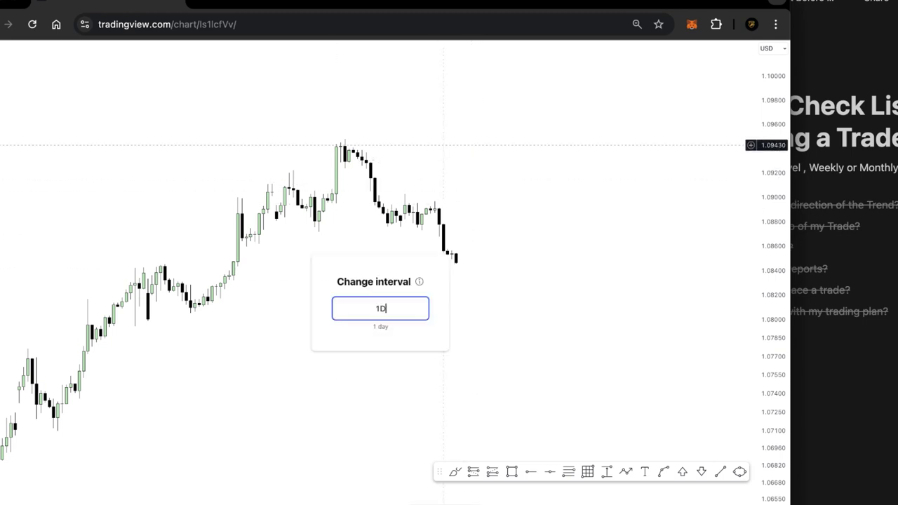
text(D)
key(Return)
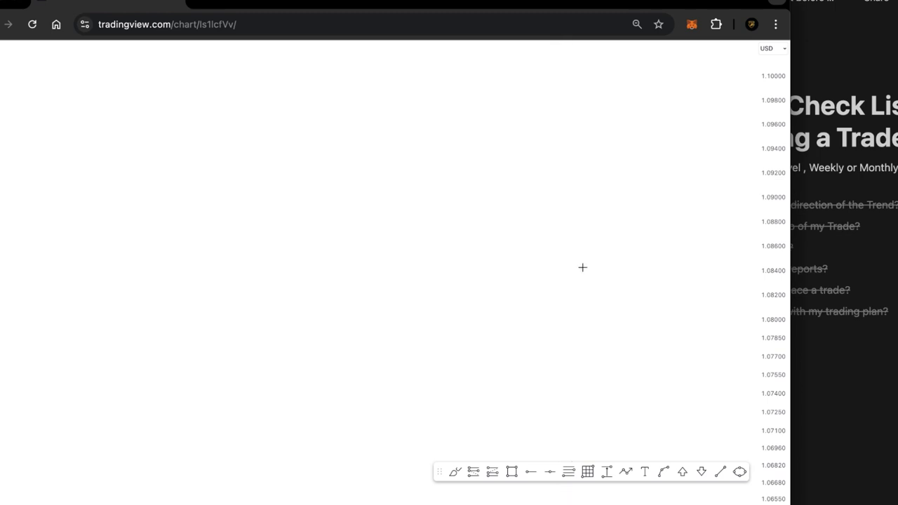
drag(778, 140, 730, 409)
scroll(551, 268, up, 4)
mouse_move(425, 184)
mouse_down()
mouse_move(468, 176)
mouse_move(569, 186)
mouse_up()
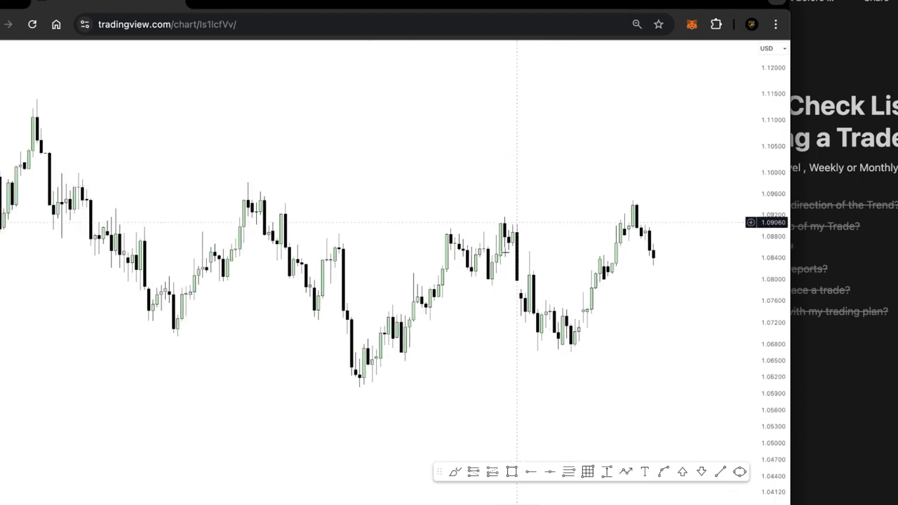
Step: Draw one horizontal ray from the chart's lowest low at about 1.0603 and another from the swing high just under 1.1000
click(529, 472)
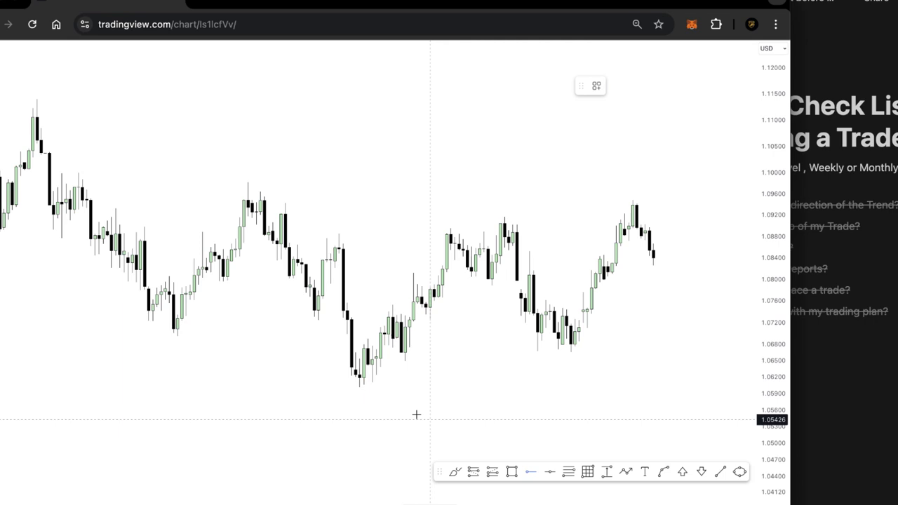
click(359, 386)
click(447, 359)
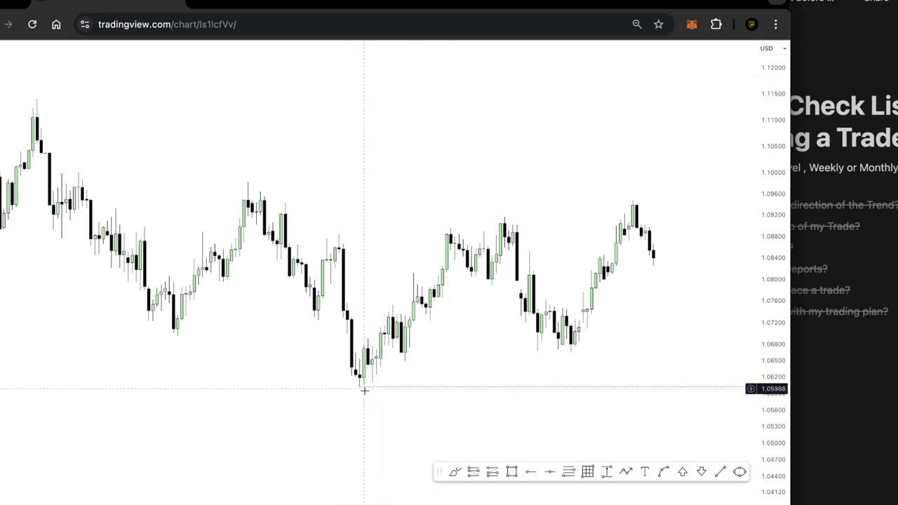
click(529, 473)
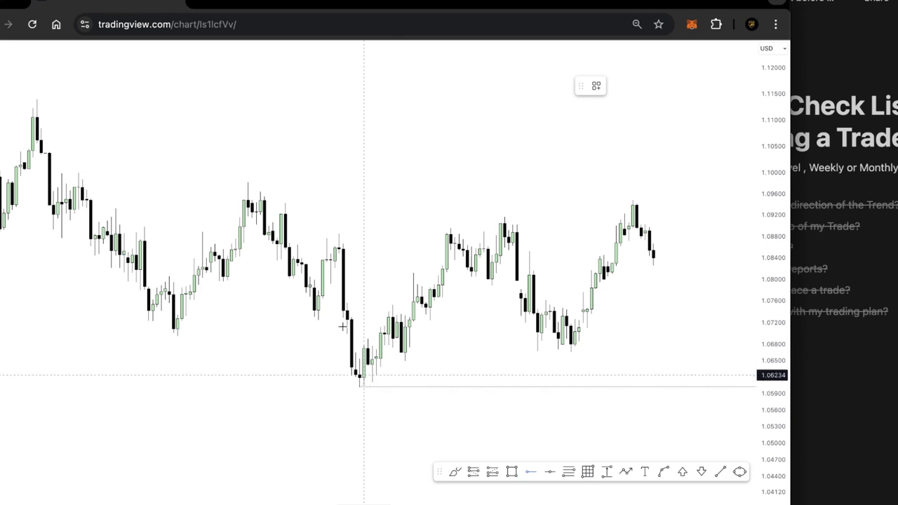
click(248, 184)
click(345, 148)
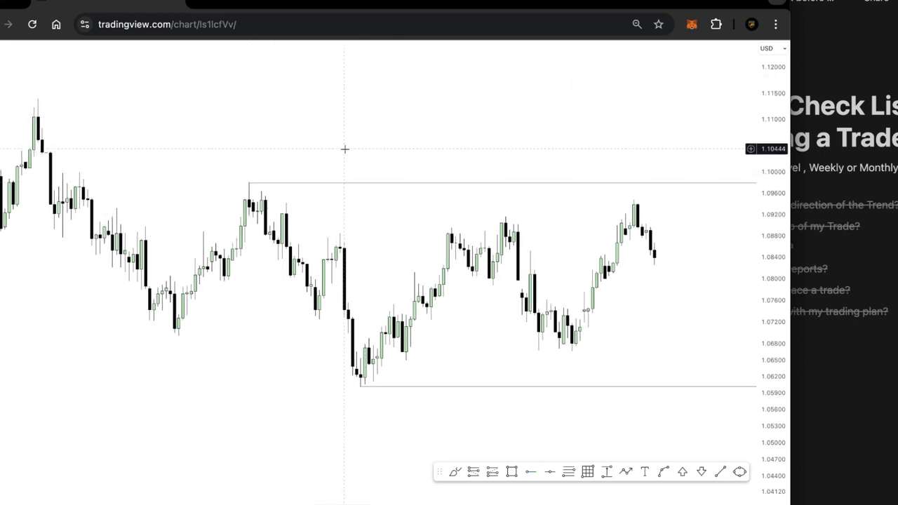
Step: Move the upper horizontal ray to the chart's highest high at about 1.1137 and deselect it
scroll(344, 148, up, 2)
scroll(369, 173, left, 2)
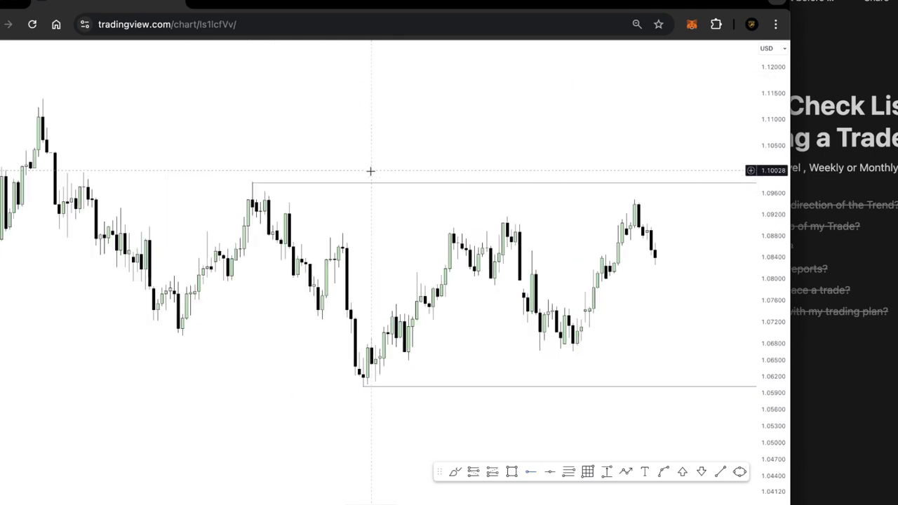
drag(252, 184, 43, 100)
click(276, 133)
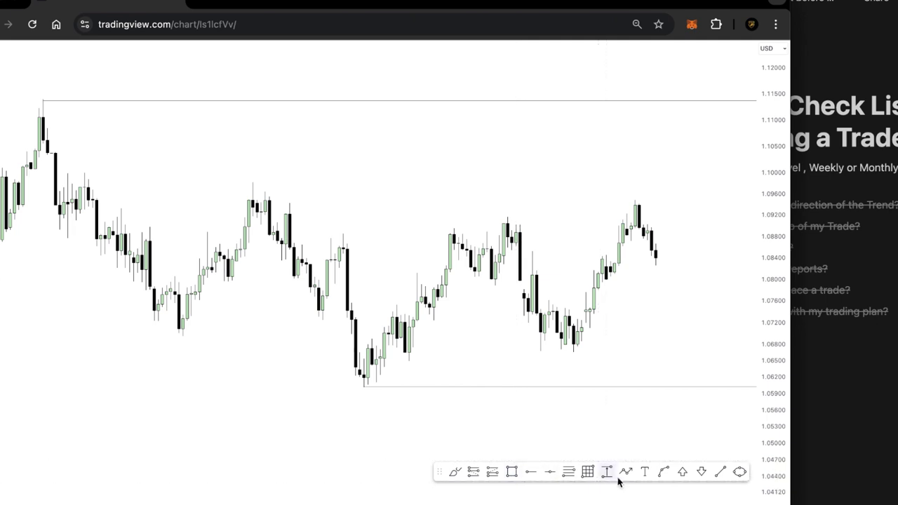
Step: Brush freehand strokes tracing the rise and decline around the highest peak, plus arcs at the following swing low, swing high and lowest low
click(455, 471)
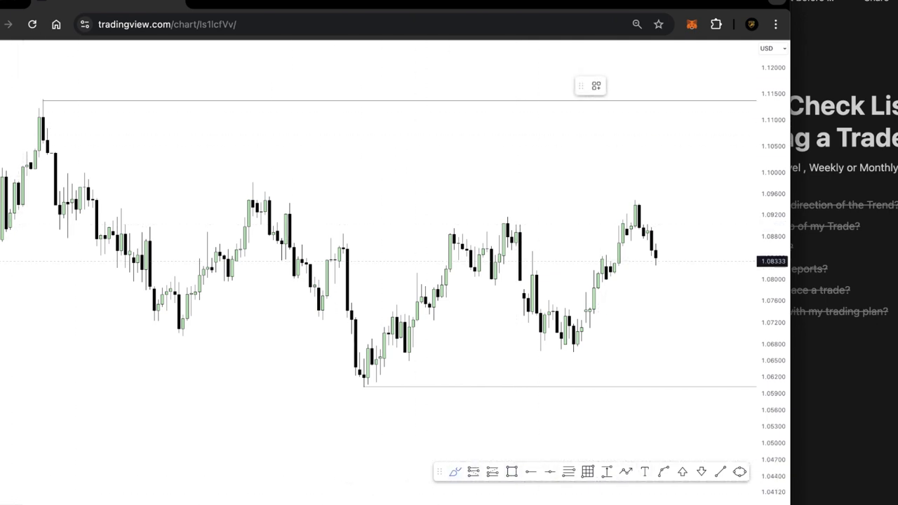
mouse_move(2, 330)
mouse_down()
mouse_move(64, 141)
mouse_move(33, 102)
mouse_move(53, 112)
mouse_move(200, 326)
mouse_up()
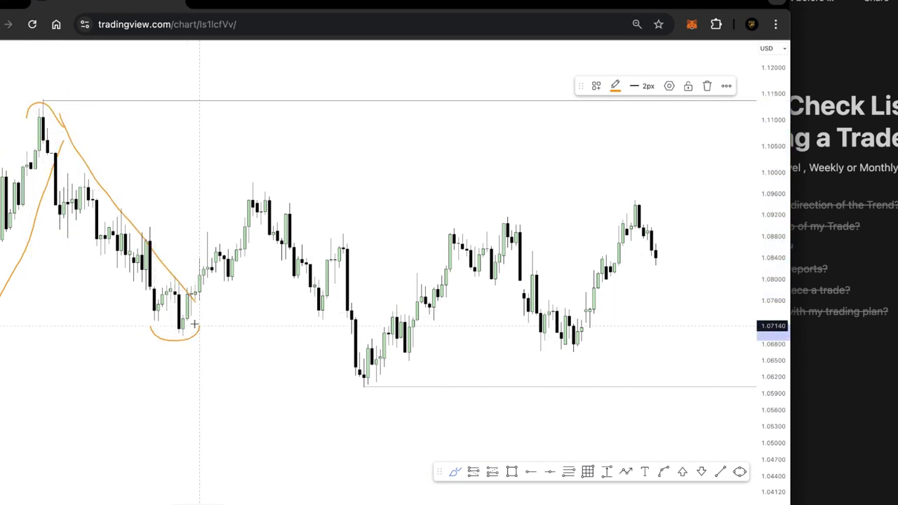
drag(232, 201, 281, 185)
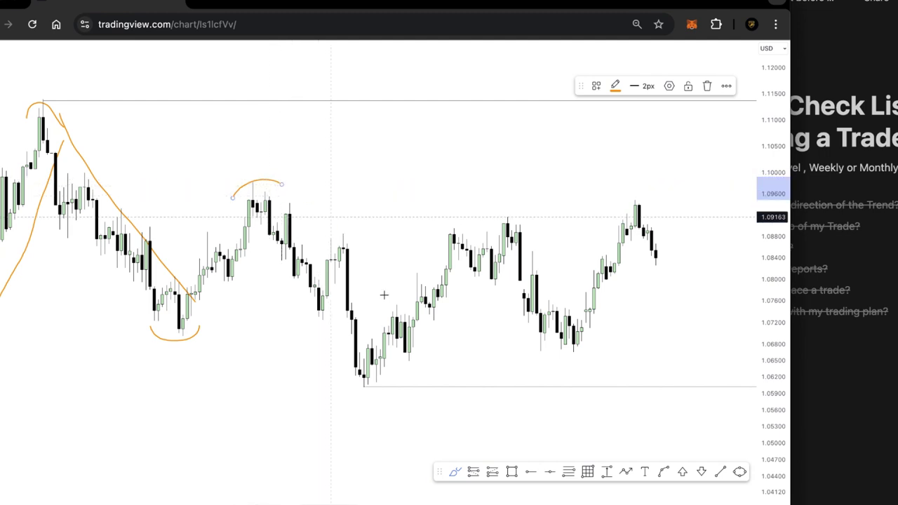
drag(347, 380, 401, 380)
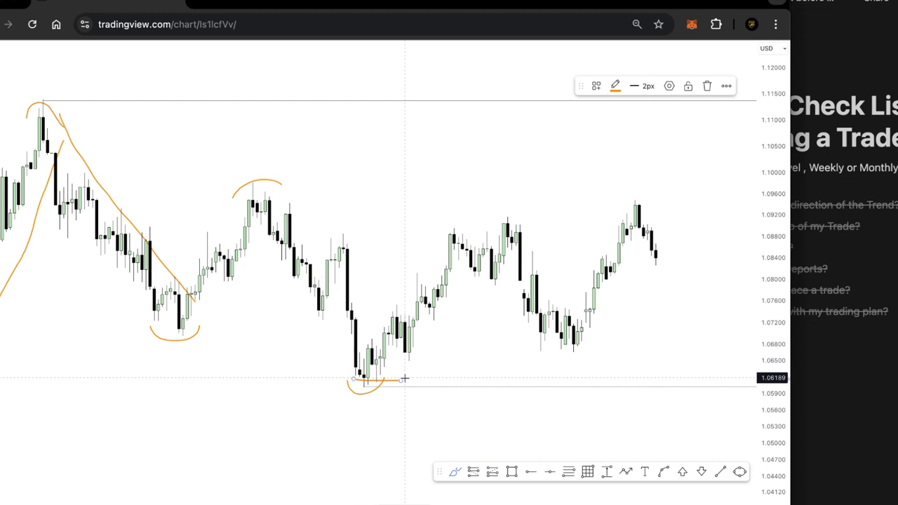
Step: Remove all rays and brush strokes from the chart
right_click(477, 307)
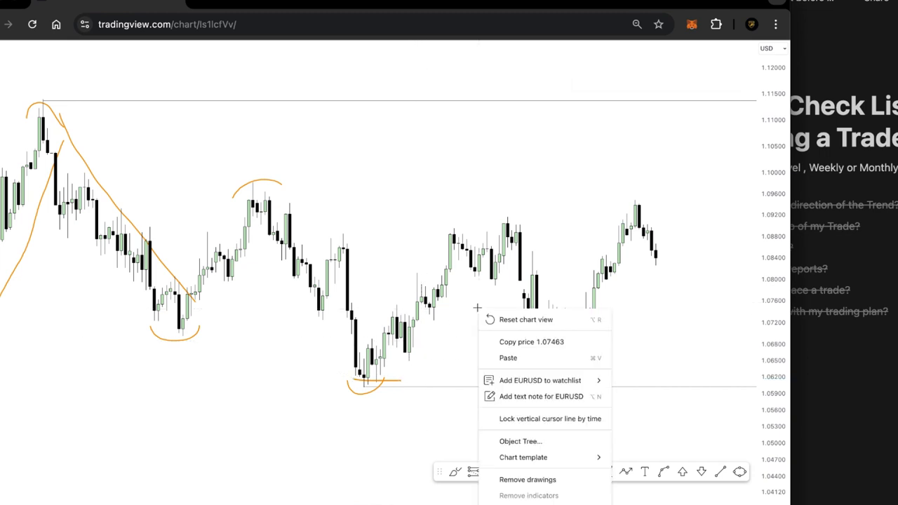
click(413, 233)
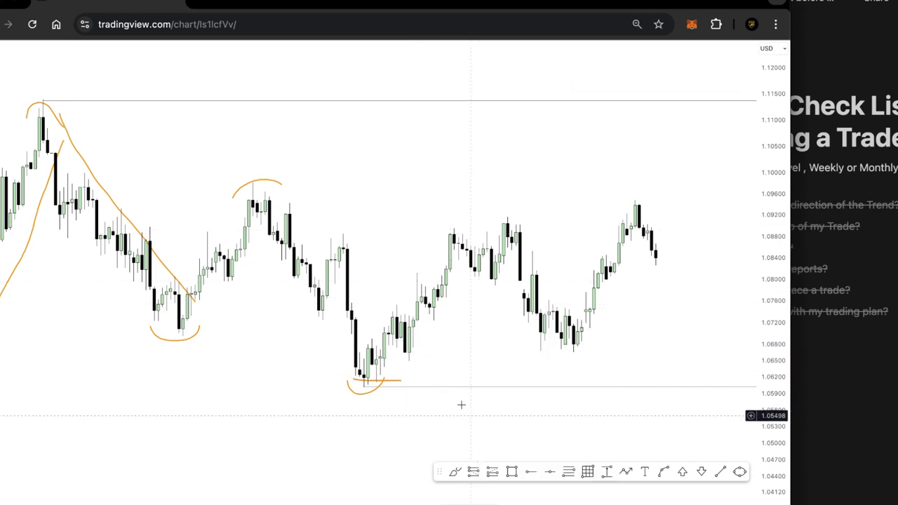
drag(461, 405, 1, 89)
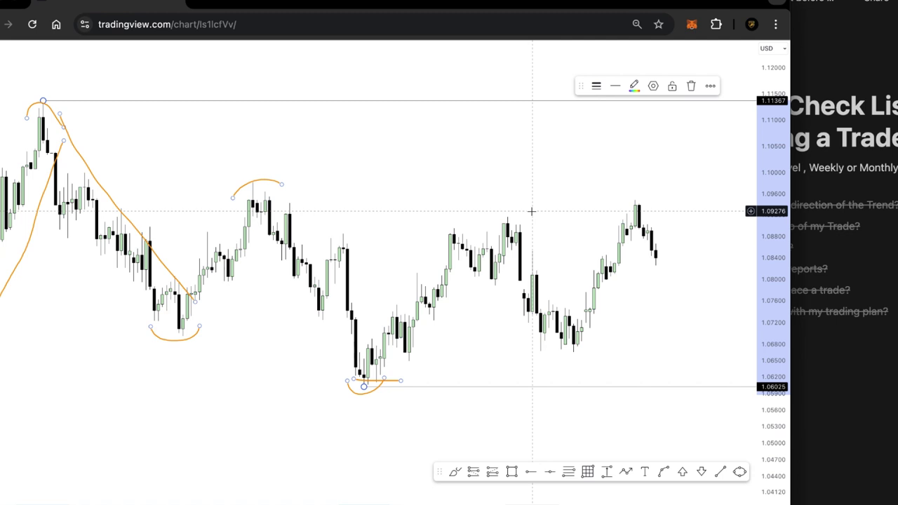
right_click(515, 194)
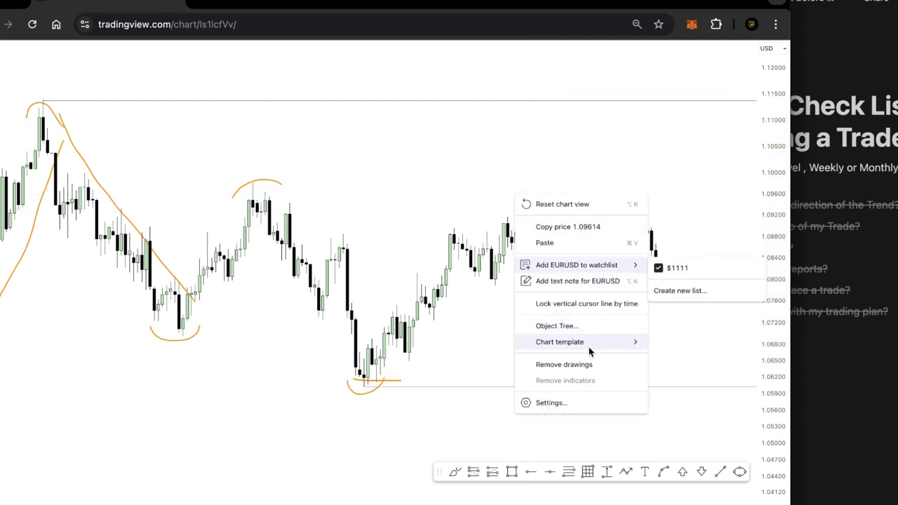
click(585, 367)
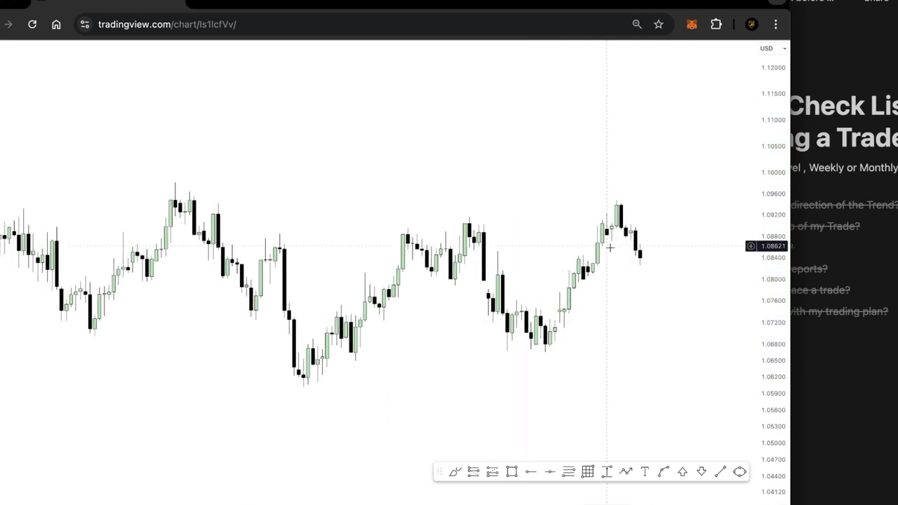
Step: Switch to the checklist and uncheck the question "Is the setup against or in the direction of the Trend?"
scroll(684, 333, right, 5)
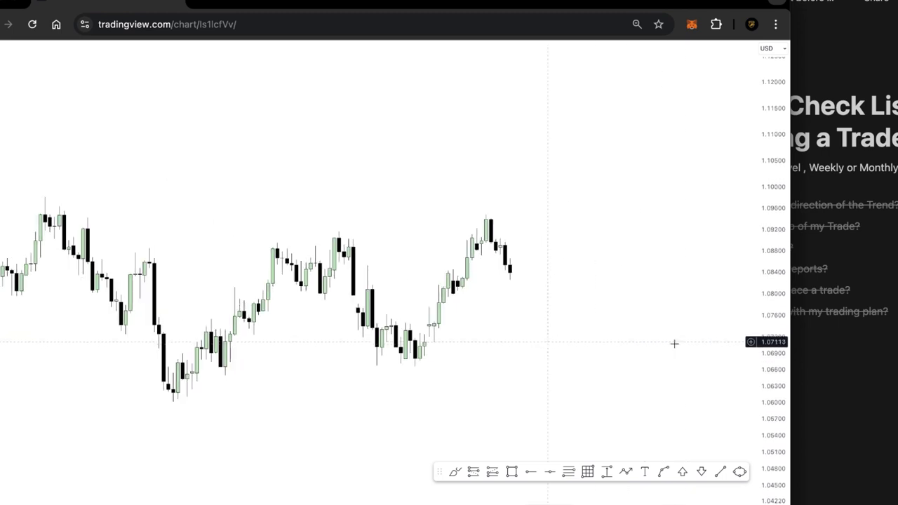
scroll(676, 247, right, 4)
click(859, 374)
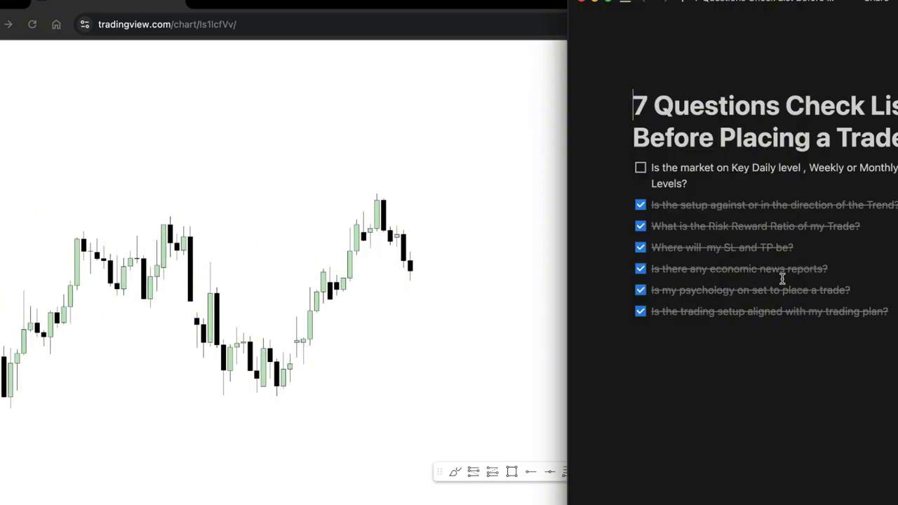
click(640, 205)
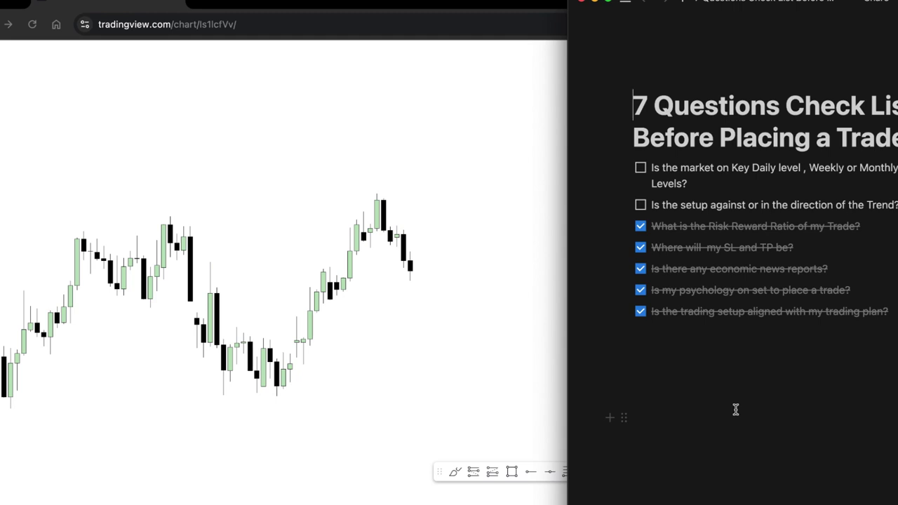
Step: Outline the latest pullback and the upswing preceding it freehand with the Brush tool
scroll(463, 239, right, 5)
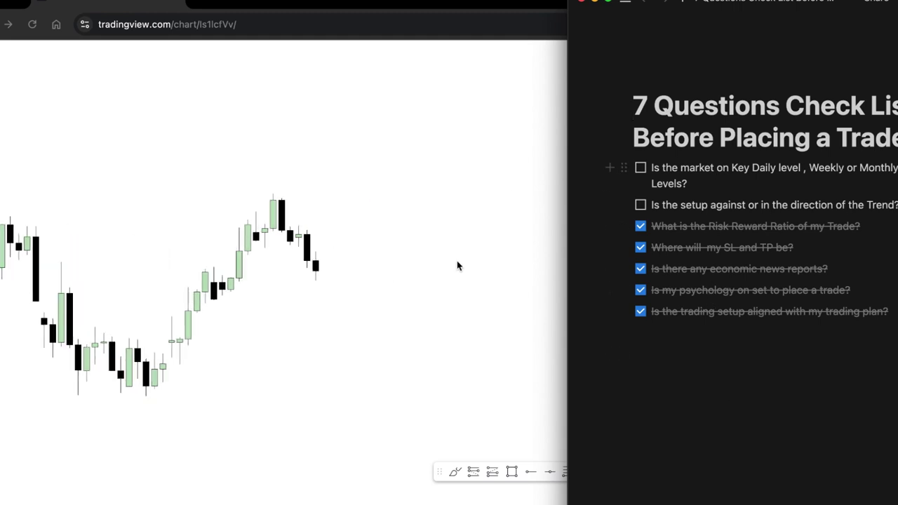
click(460, 474)
click(455, 471)
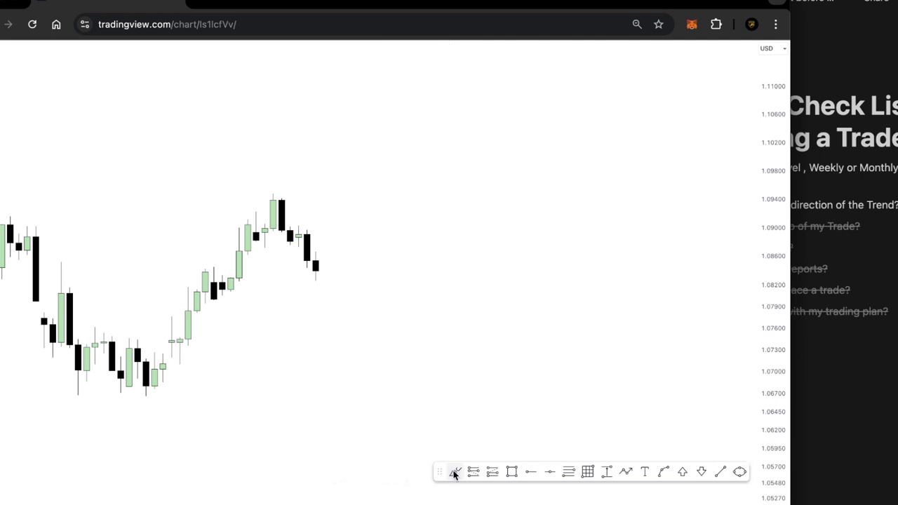
mouse_move(281, 206)
mouse_down()
mouse_move(279, 191)
mouse_move(315, 286)
mouse_up()
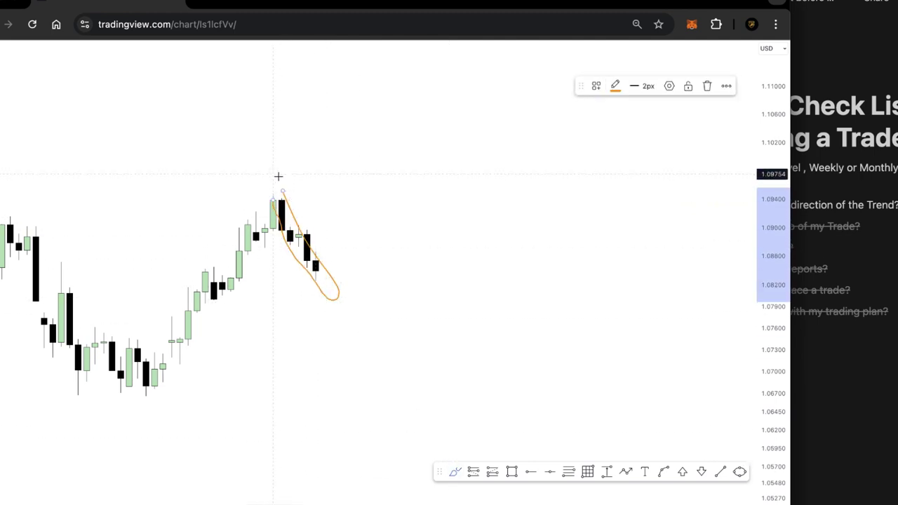
mouse_move(163, 371)
mouse_down()
mouse_move(284, 191)
mouse_move(220, 220)
mouse_move(167, 330)
mouse_move(171, 386)
mouse_up()
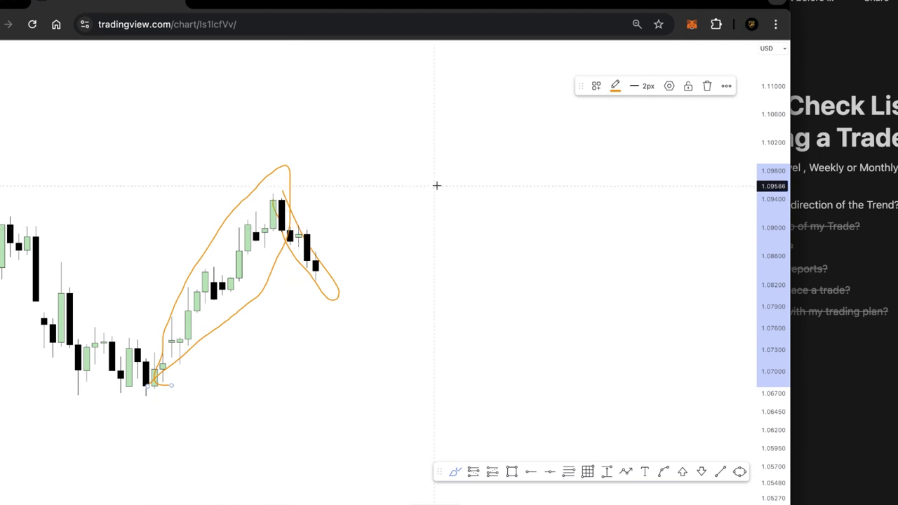
Step: Delete the brush outlines around the upswing and the pullback
key(Delete)
key(super+z)
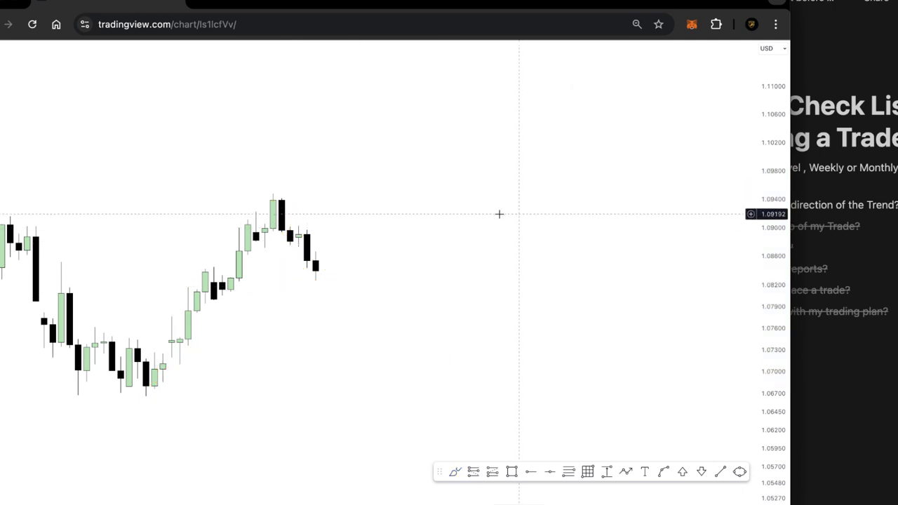
right_click(385, 214)
click(360, 195)
Step: Uncheck the question "What is the Risk Reward Ratio of my Trade?" in the checklist and return to the chart
click(843, 407)
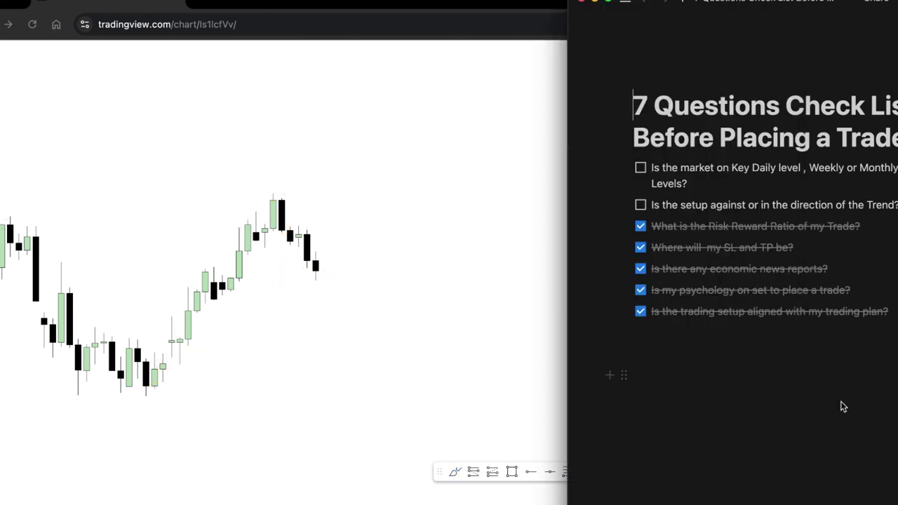
click(642, 231)
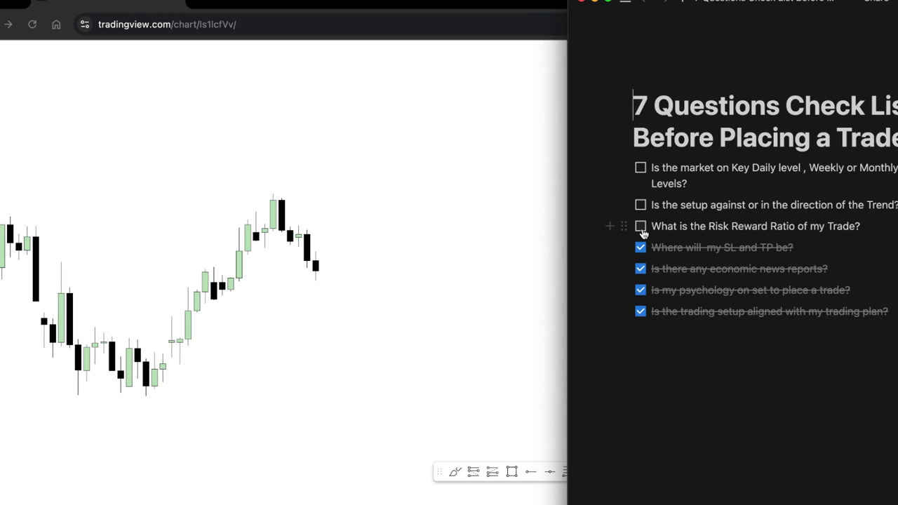
click(299, 185)
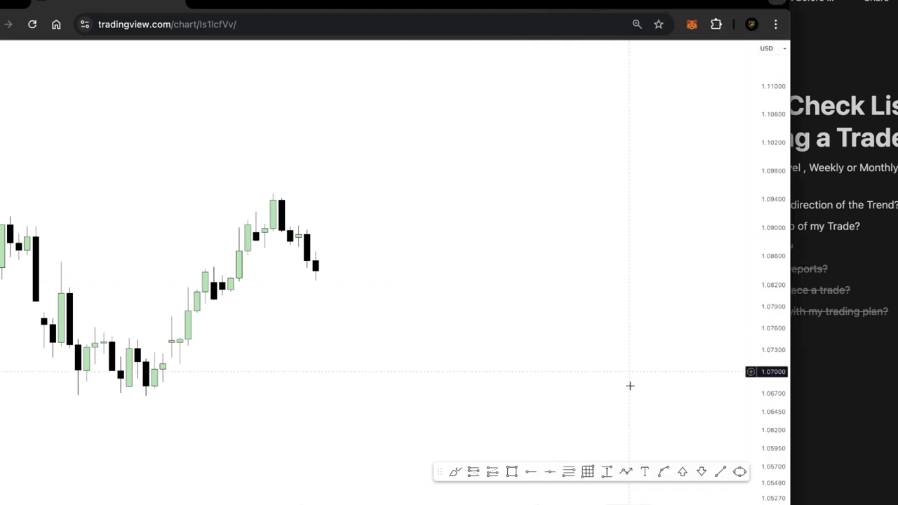
Step: Place a short position beside the latest candles with entry about 1.0918, stop about 1.0974 and target about 1.0669
click(474, 472)
click(426, 220)
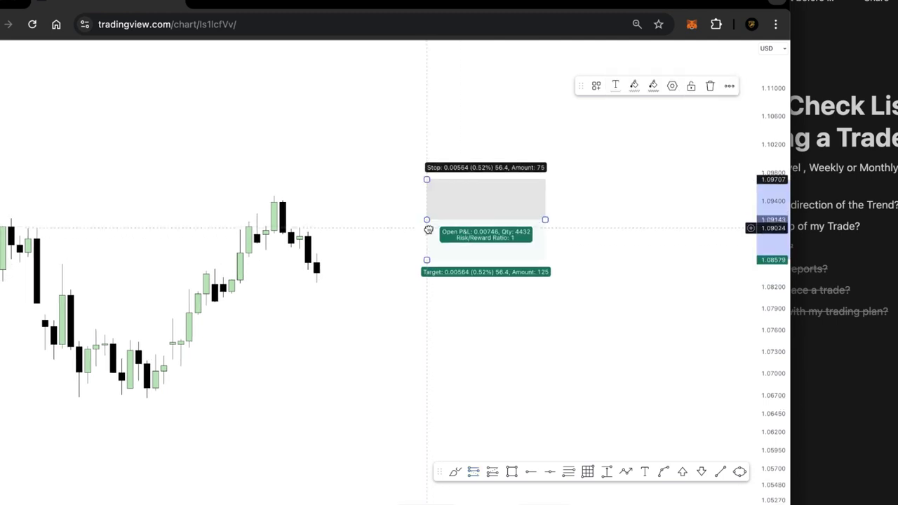
drag(425, 257, 430, 397)
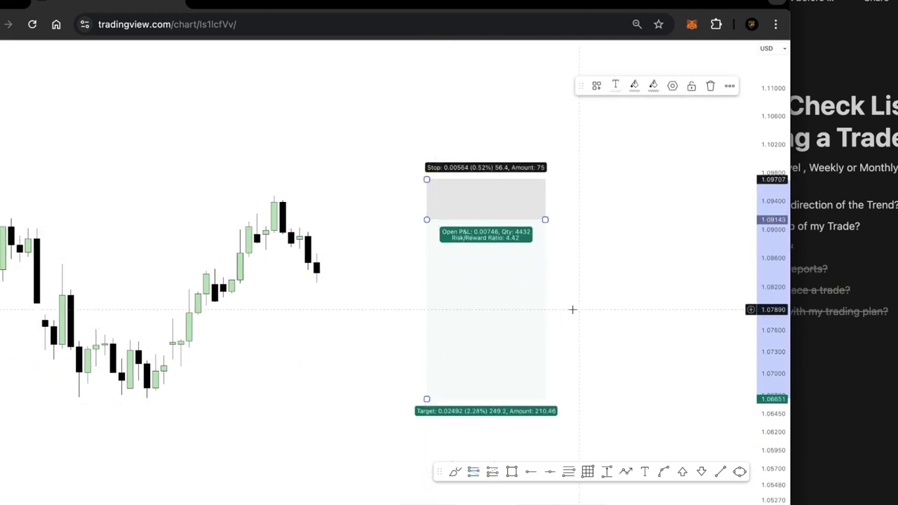
drag(510, 313, 444, 309)
click(604, 362)
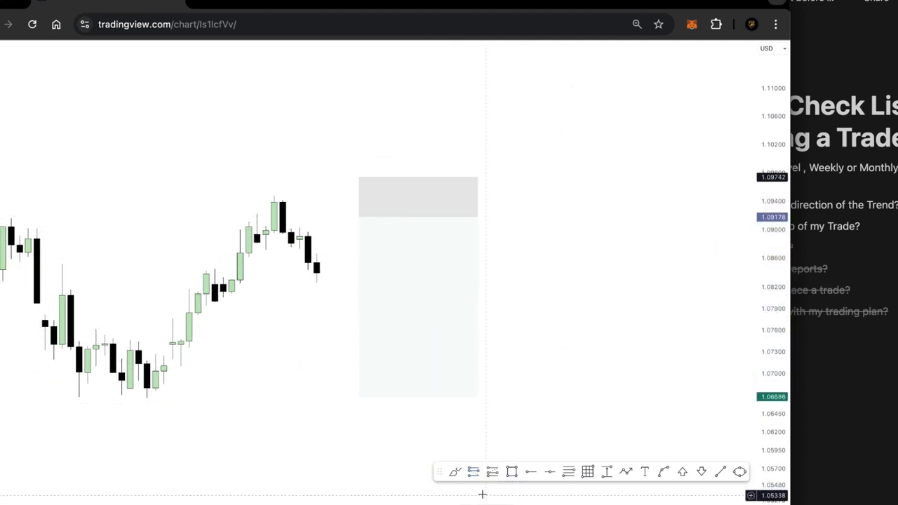
Step: Place a long position beside the short one with entry about 1.0679, stop about 1.0623 and target extended to about 1.0961
click(491, 471)
click(561, 387)
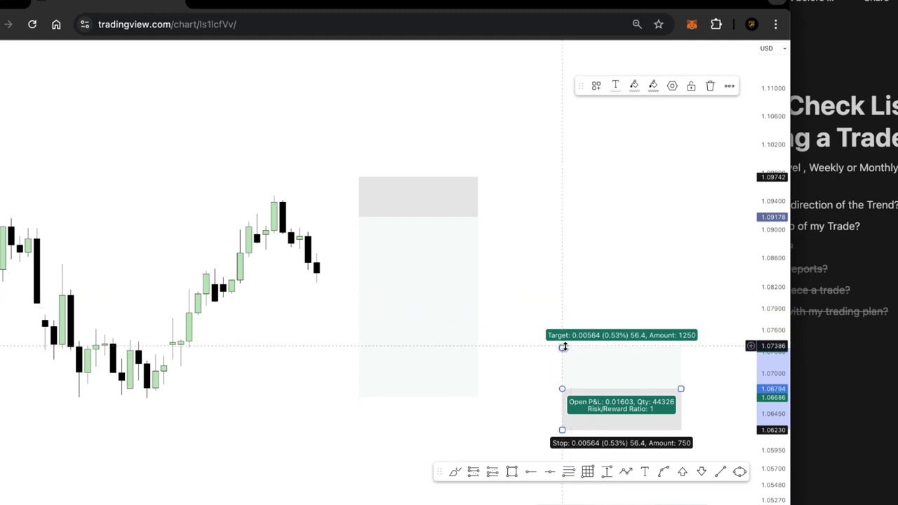
drag(563, 347, 569, 189)
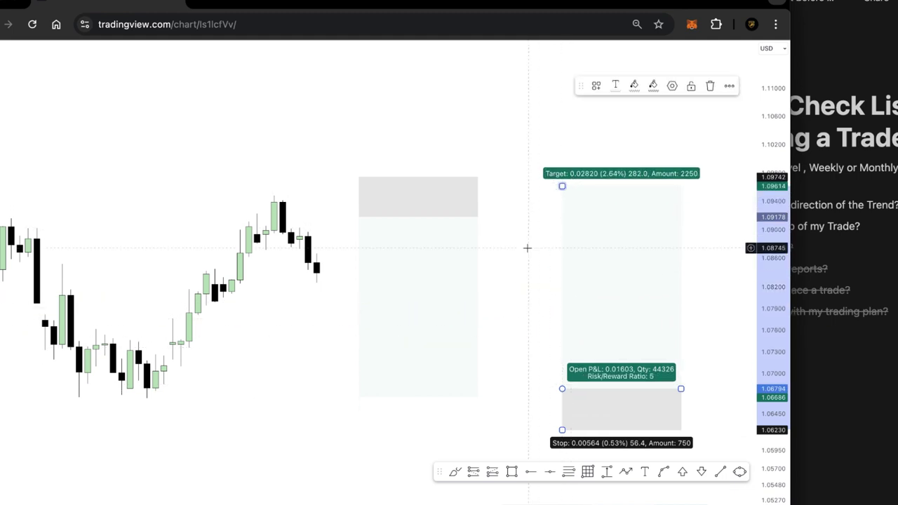
drag(510, 251, 503, 247)
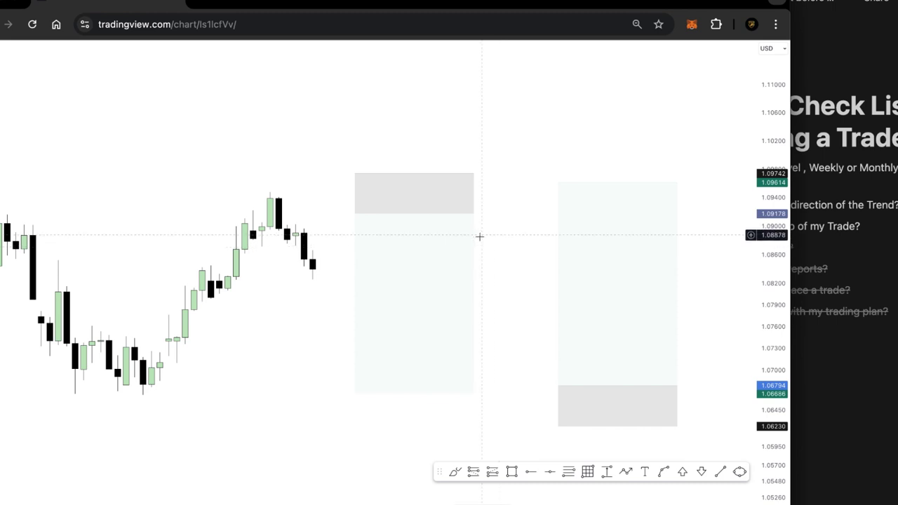
Step: Raise the short position's stop level to about 1.0999 and deselect the position
click(411, 197)
drag(355, 173, 355, 156)
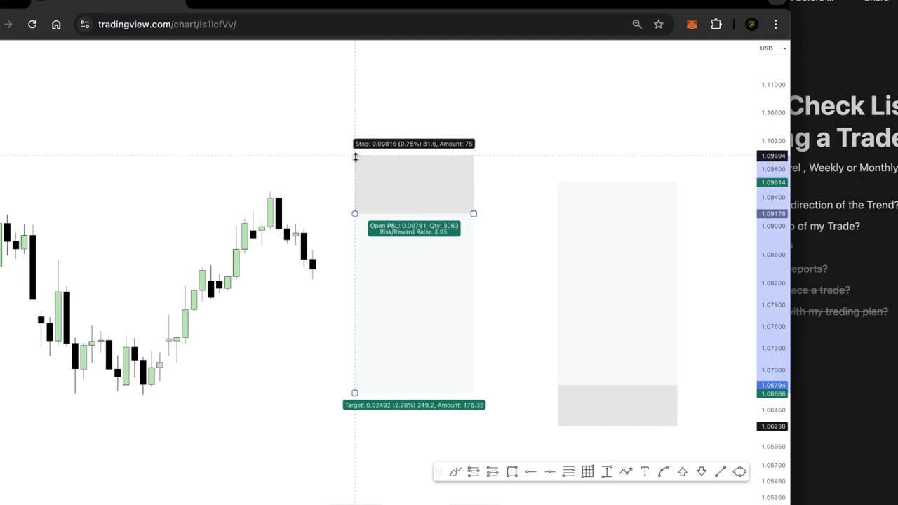
click(517, 128)
click(453, 267)
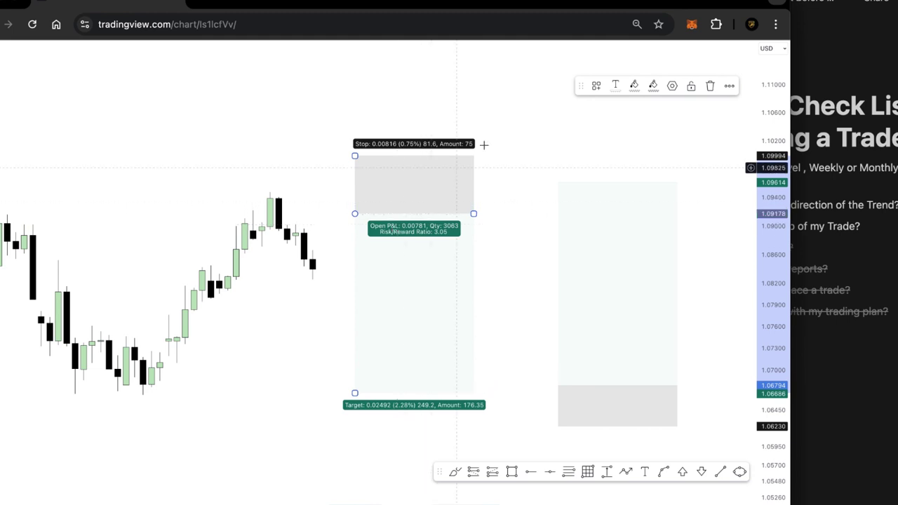
click(512, 132)
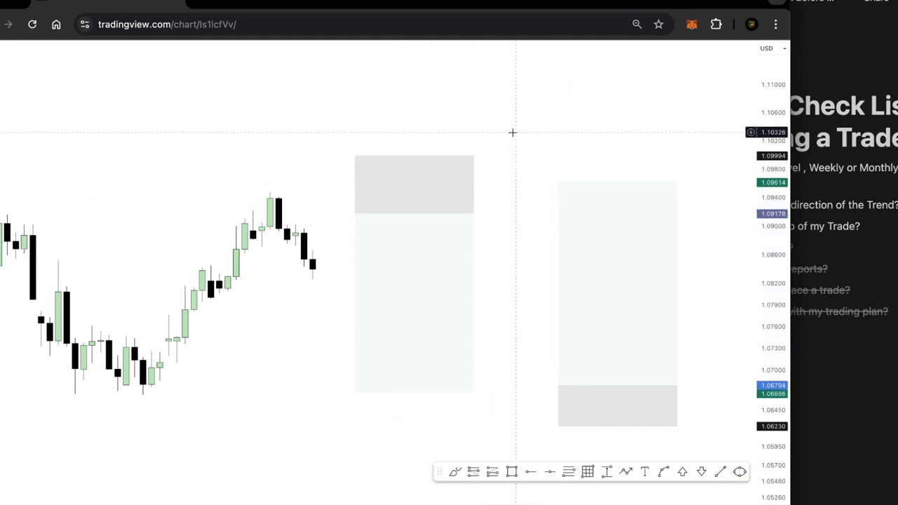
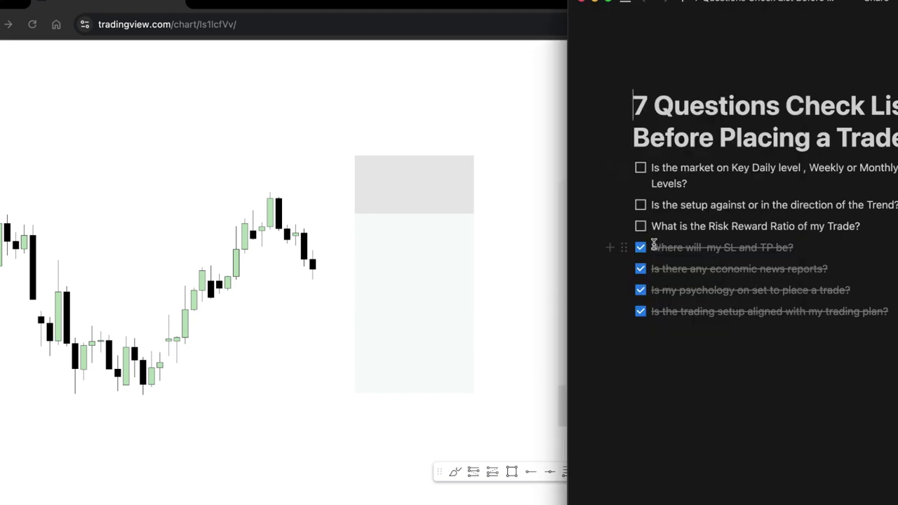
Step: Uncheck the question "Where will my SL and TP be?" in the checklist and return to the chart
click(640, 248)
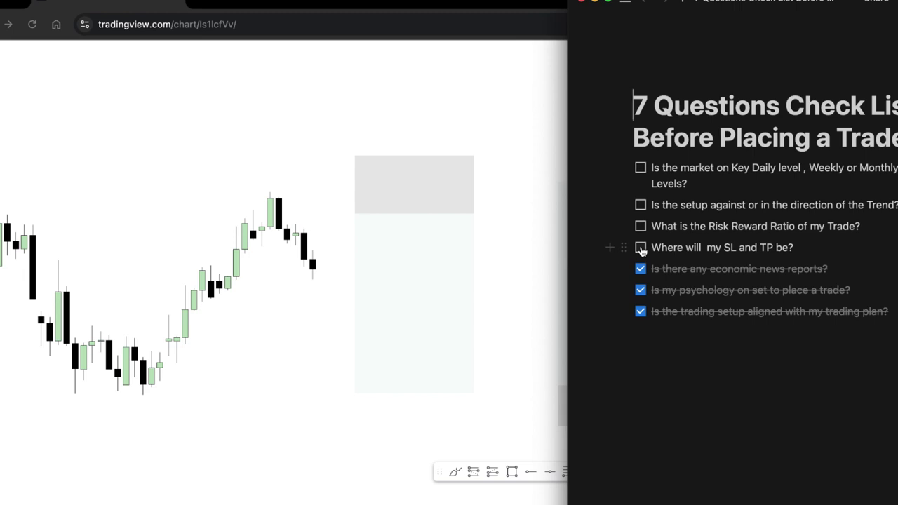
click(496, 151)
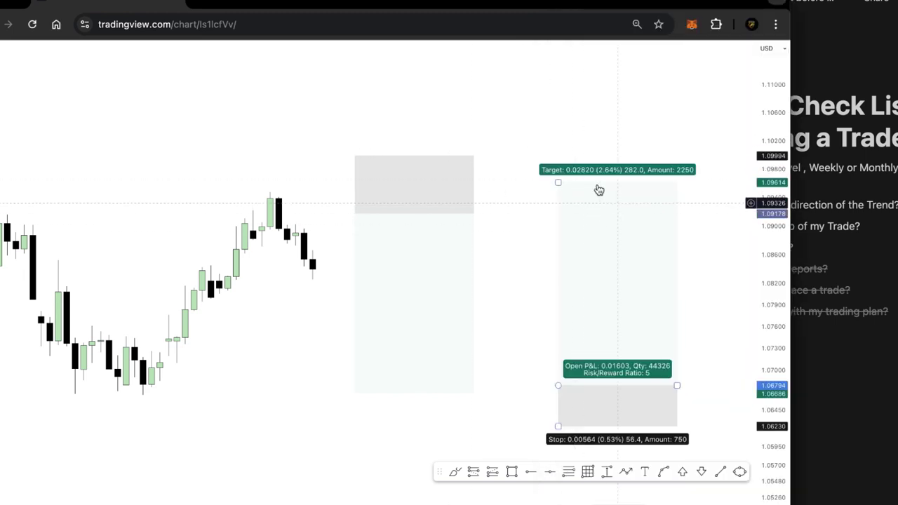
Step: Brush freehand lines under the swing lows and above the recent high, circle the first low and trace the turn at the high
click(455, 472)
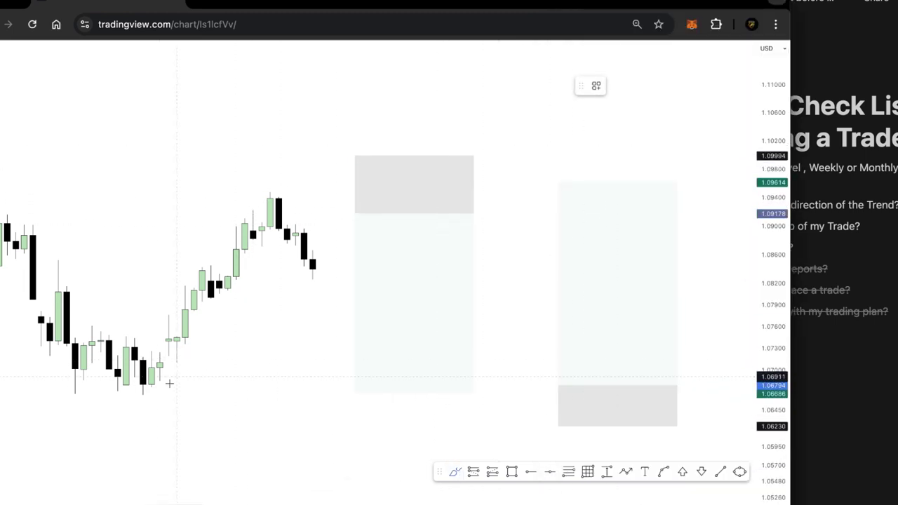
drag(42, 388, 194, 405)
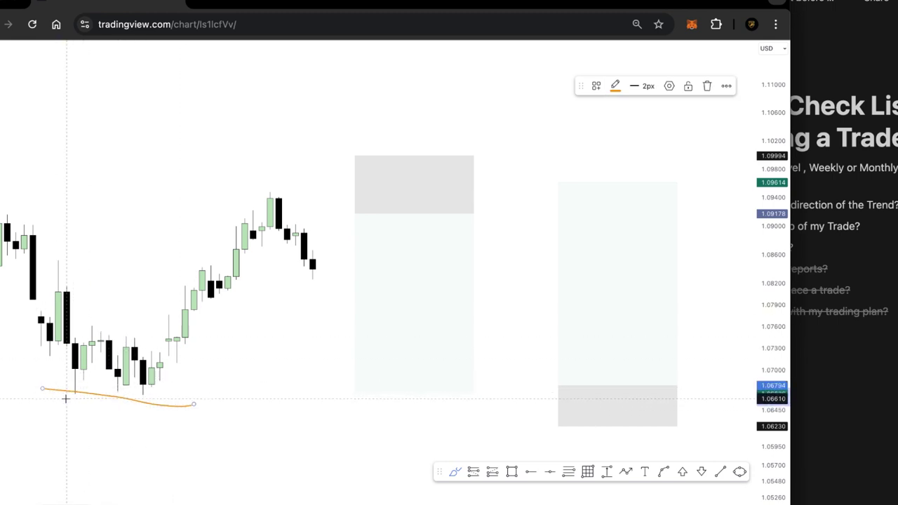
drag(66, 398, 93, 395)
mouse_move(75, 339)
mouse_down()
mouse_move(88, 386)
mouse_move(94, 339)
mouse_up()
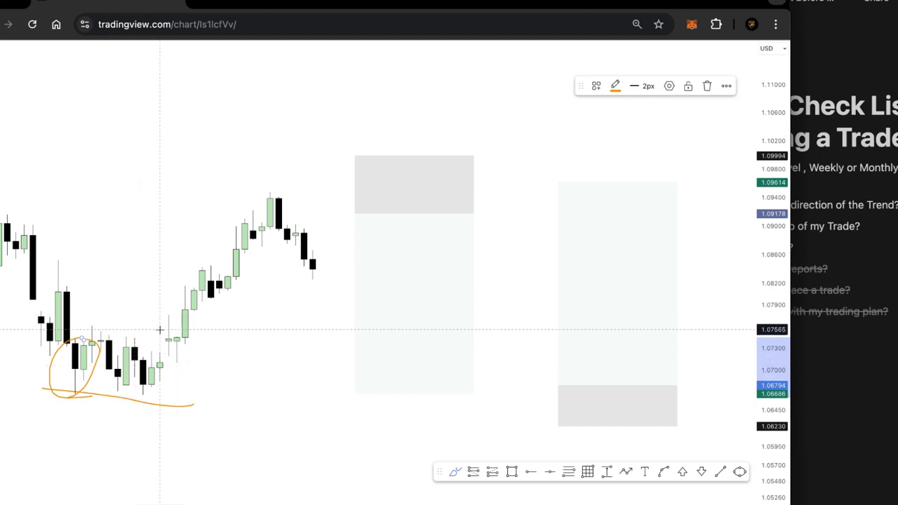
drag(239, 194, 286, 191)
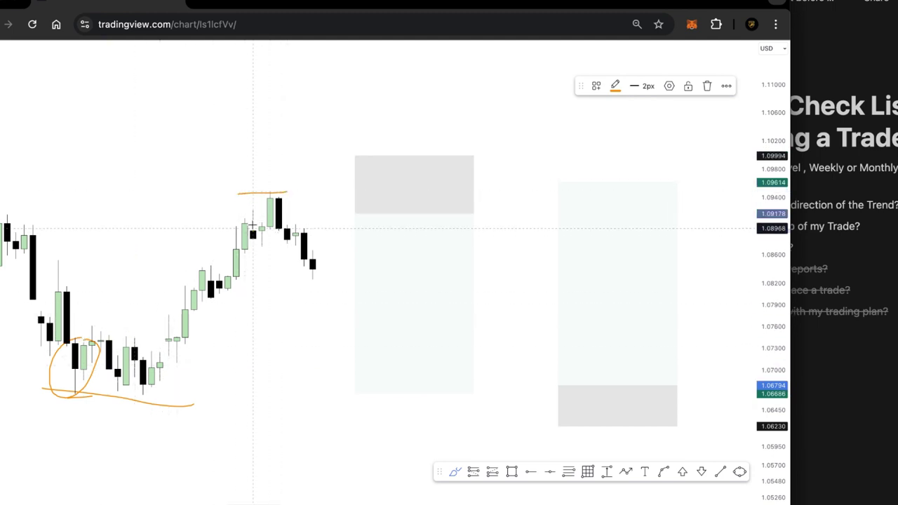
mouse_move(252, 231)
mouse_down()
mouse_move(287, 200)
mouse_move(329, 284)
mouse_up()
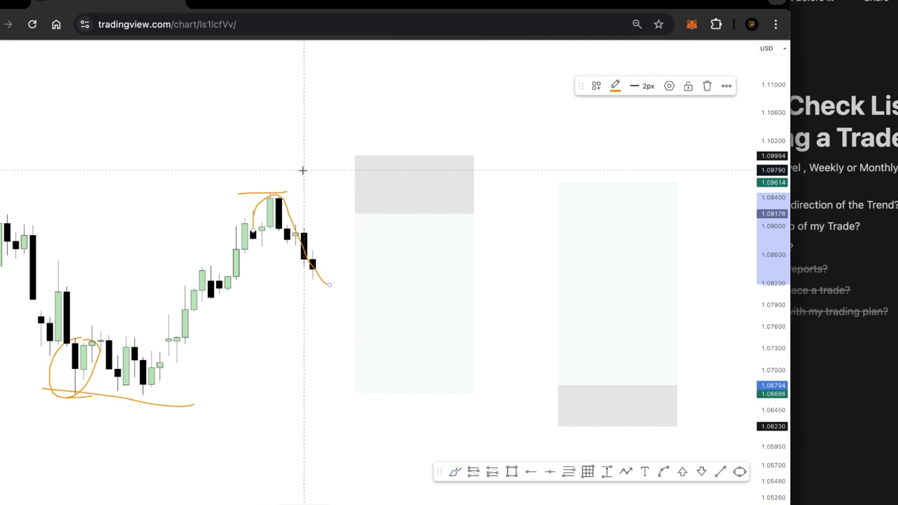
Step: Remove all drawings from the chart, including the short and long positions
right_click(228, 137)
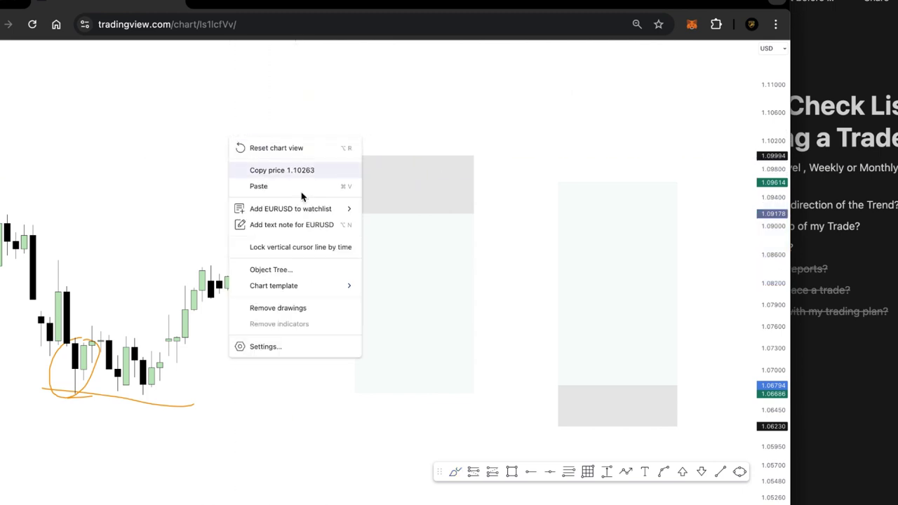
click(274, 308)
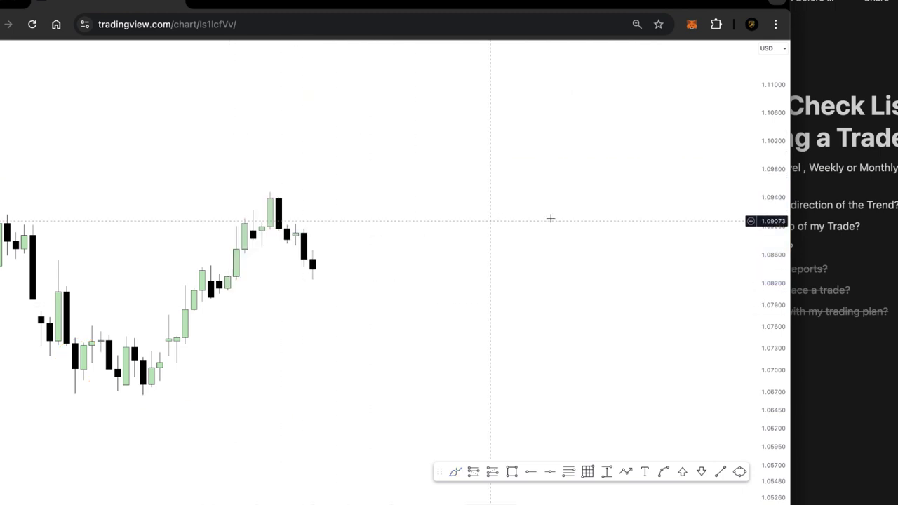
Step: Uncheck the checklist questions about economic news reports, psychology and trading plan alignment, and return to the chart
click(873, 390)
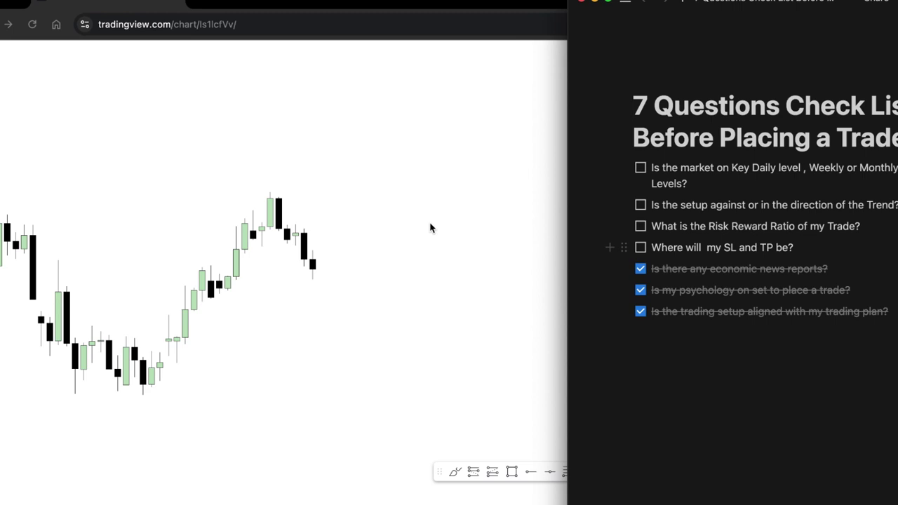
click(641, 269)
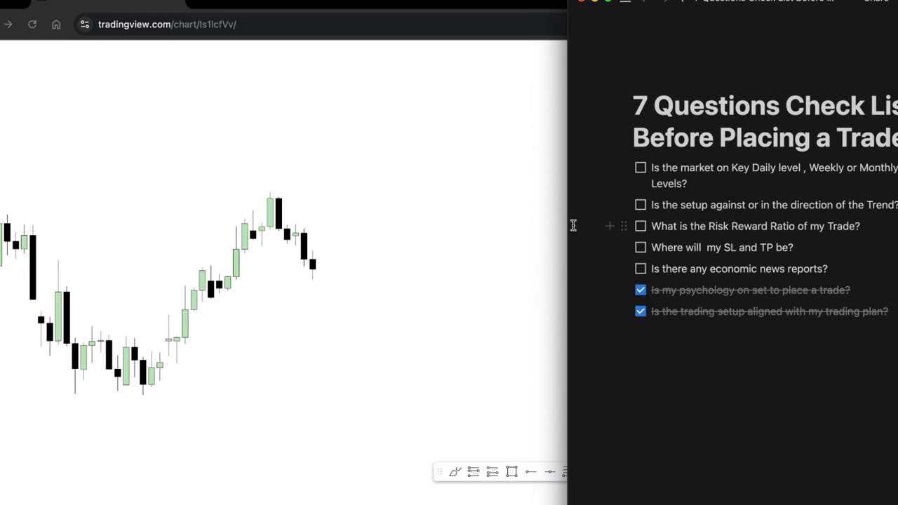
click(642, 292)
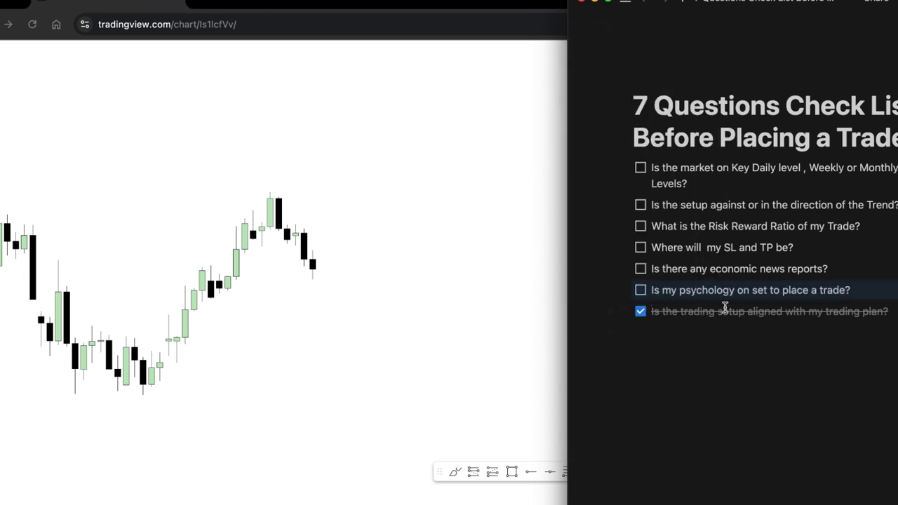
drag(661, 290, 811, 291)
click(831, 377)
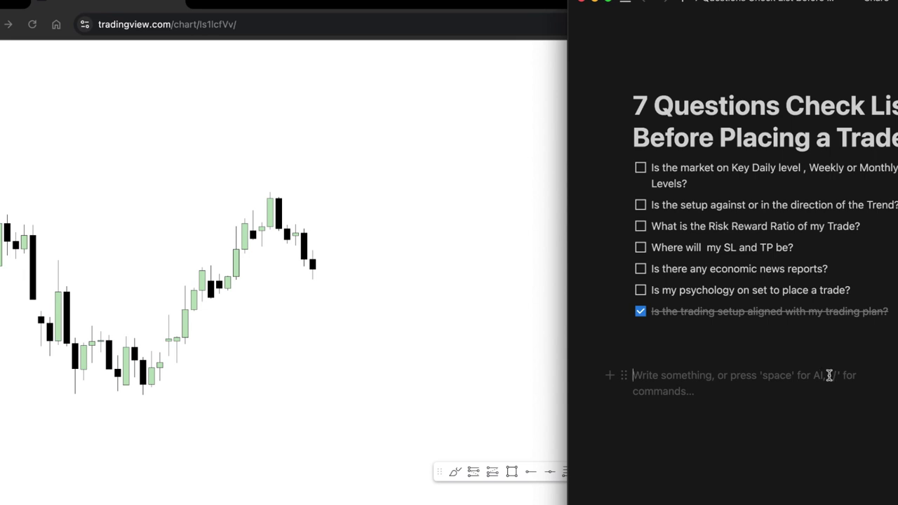
click(640, 311)
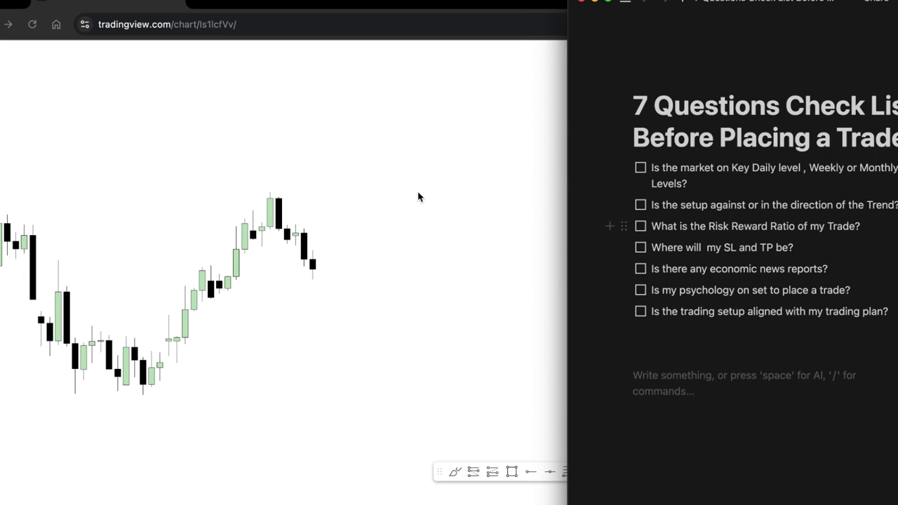
click(411, 186)
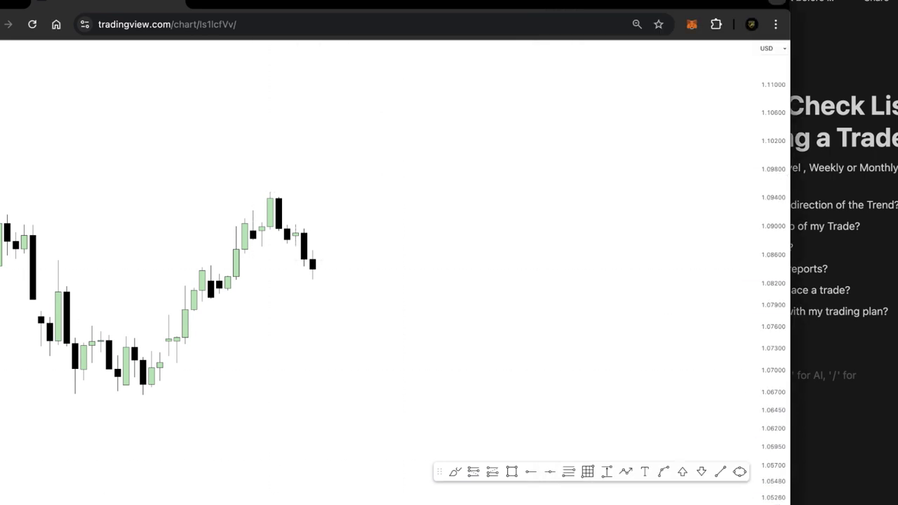
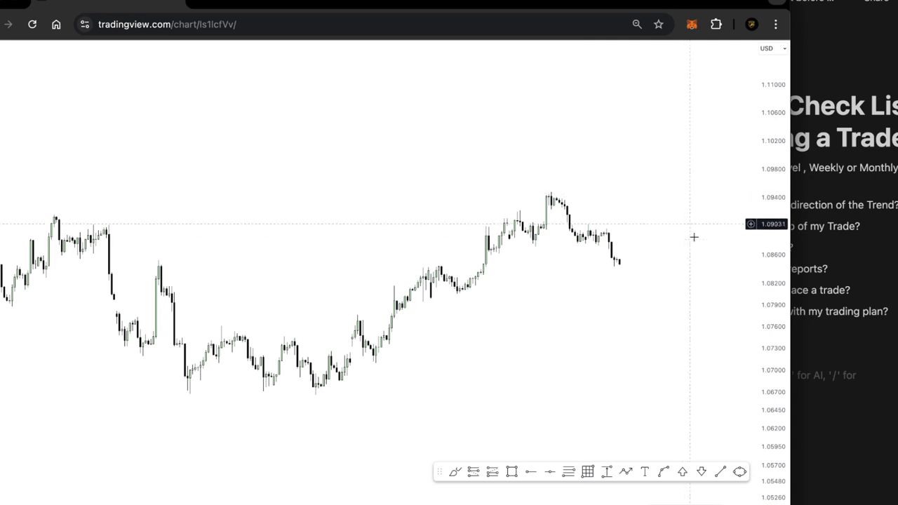
Step: Stretch the chart's price scale and widen the browser window so that it covers the checklist
scroll(580, 167, up, 1)
scroll(581, 167, up, 2)
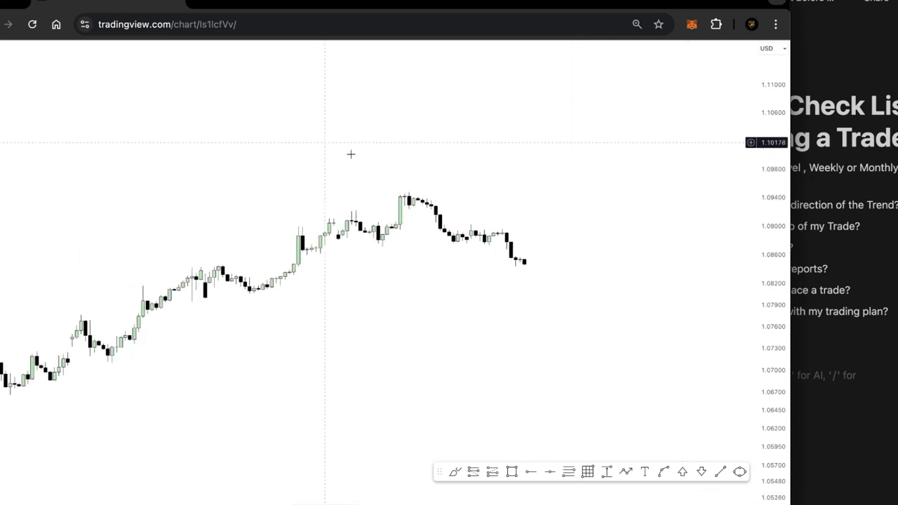
scroll(597, 244, down, 2)
drag(295, 193, 444, 190)
scroll(493, 184, down, 5)
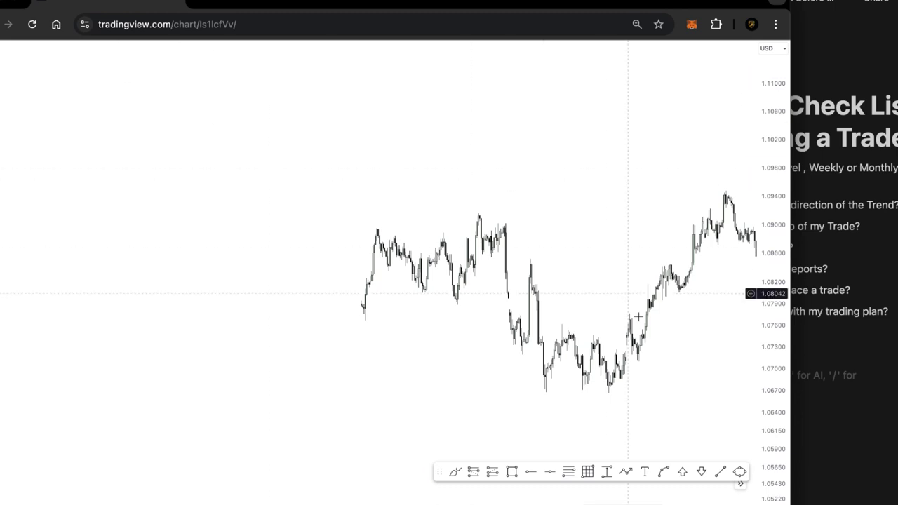
drag(777, 337, 775, 203)
scroll(607, 100, up, 2)
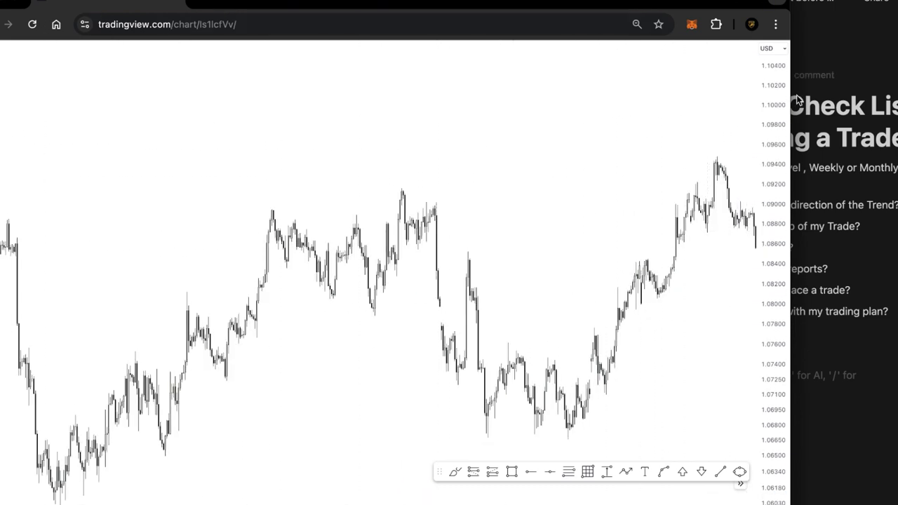
drag(792, 96, 897, 96)
scroll(731, 190, up, 5)
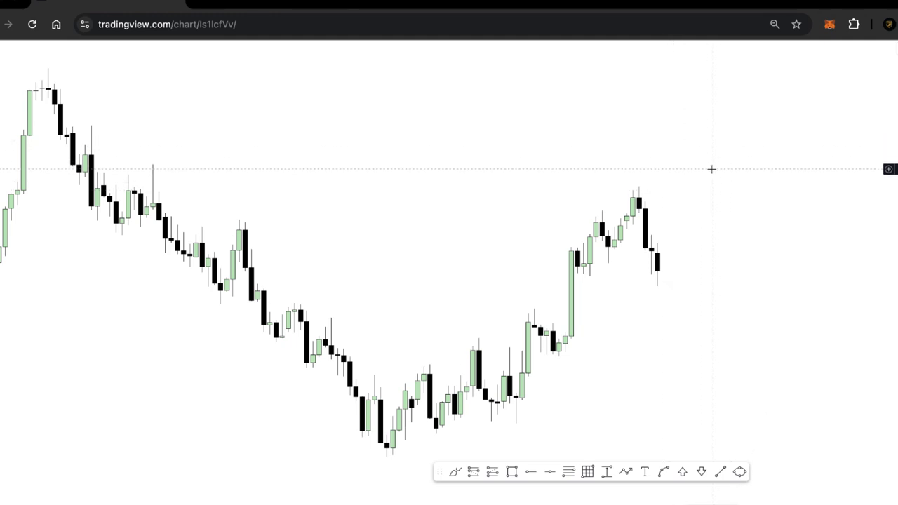
Step: Change the chart interval to 1 week and enlarge the latest candles
text(1W)
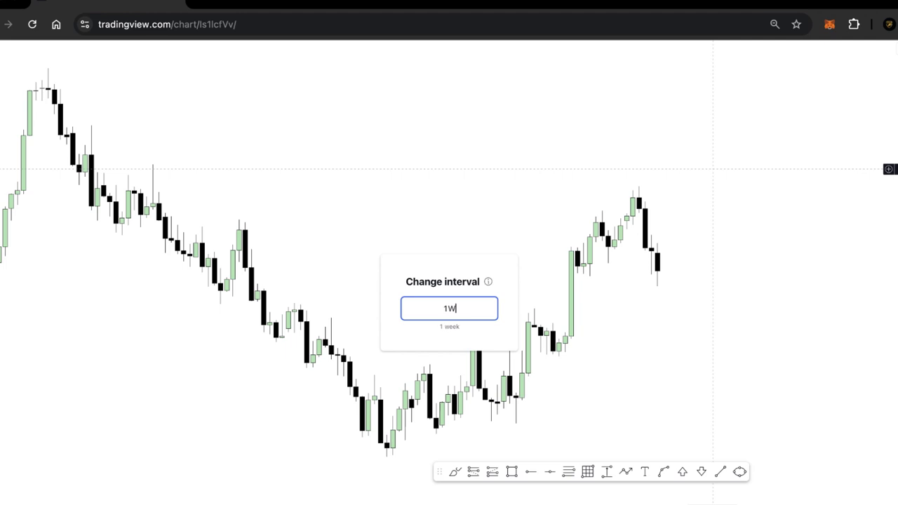
key(Return)
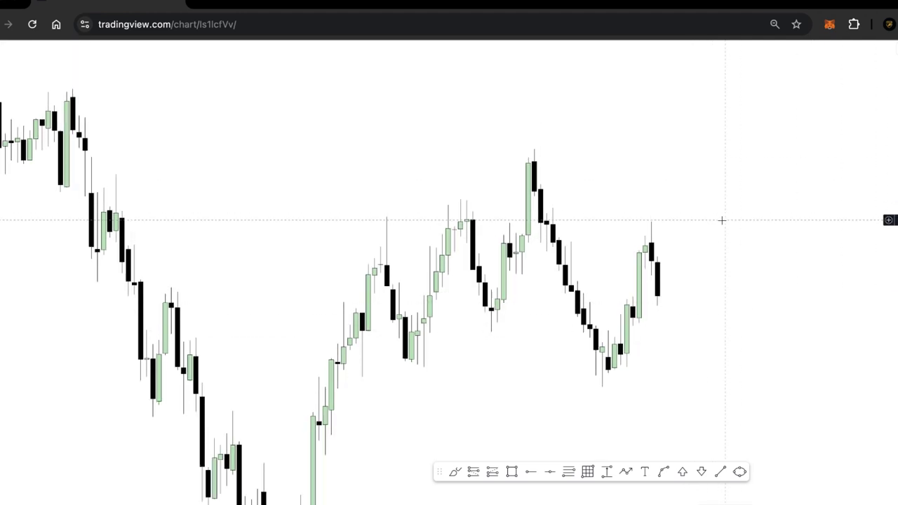
scroll(722, 220, up, 5)
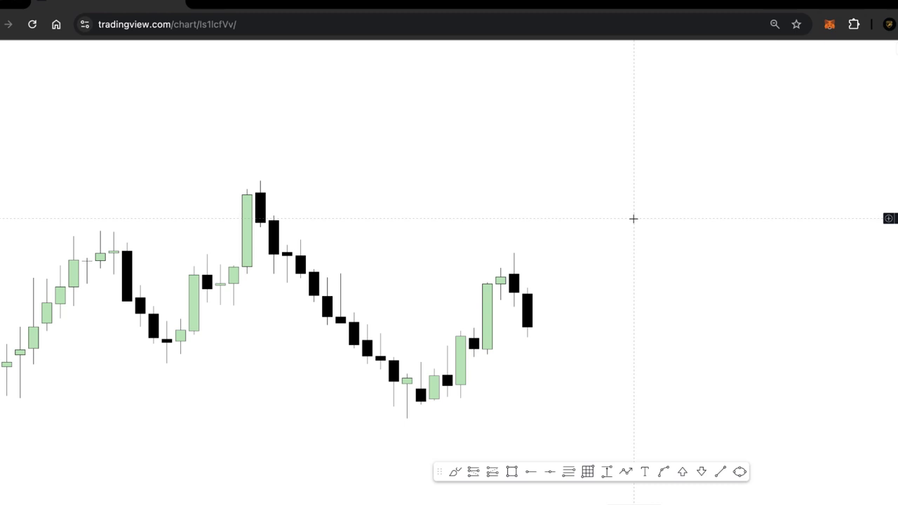
scroll(497, 203, up, 3)
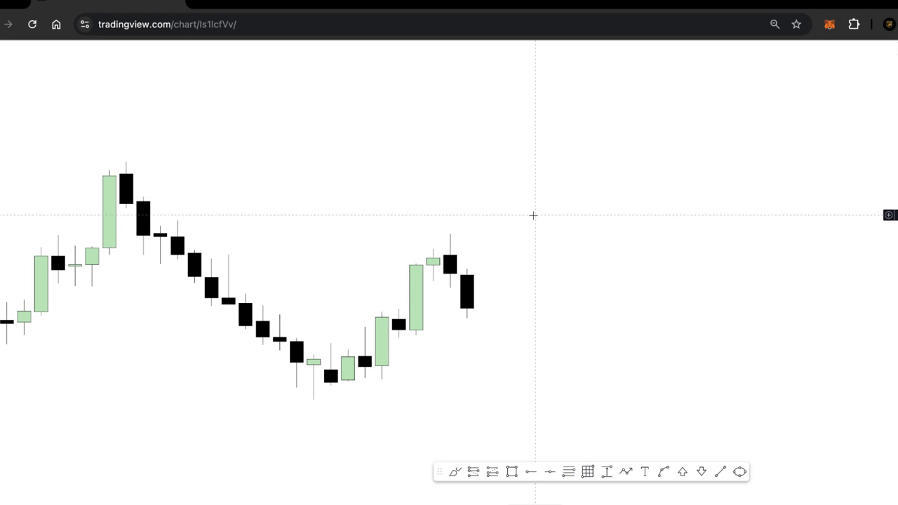
Step: Brush a line down the last downswing and a horizontal support line through the swing lows, circling its earlier touches
click(454, 473)
scroll(205, 195, left, 5)
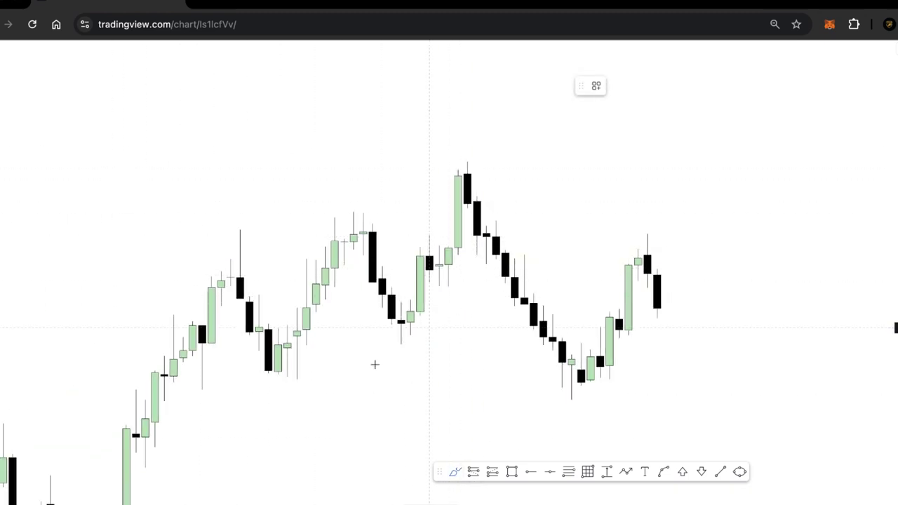
mouse_move(466, 159)
mouse_down()
mouse_move(531, 315)
mouse_move(562, 361)
mouse_up()
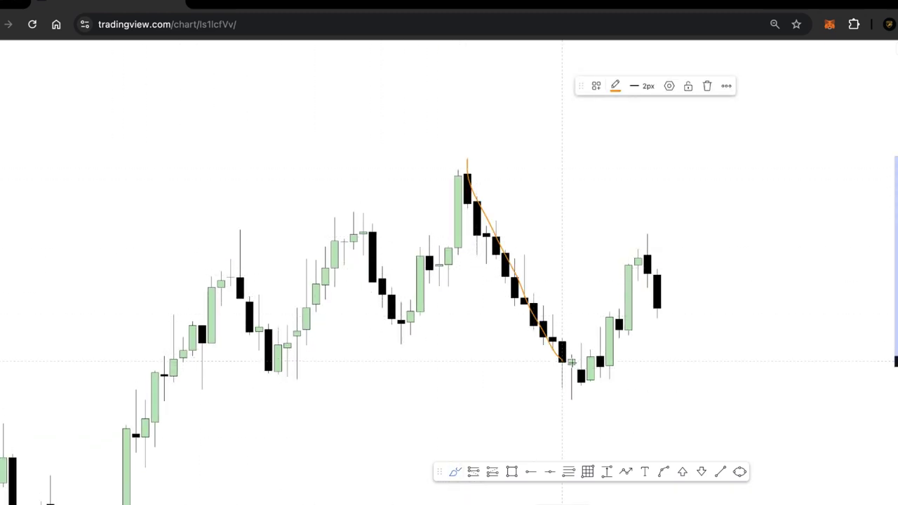
drag(133, 378, 723, 379)
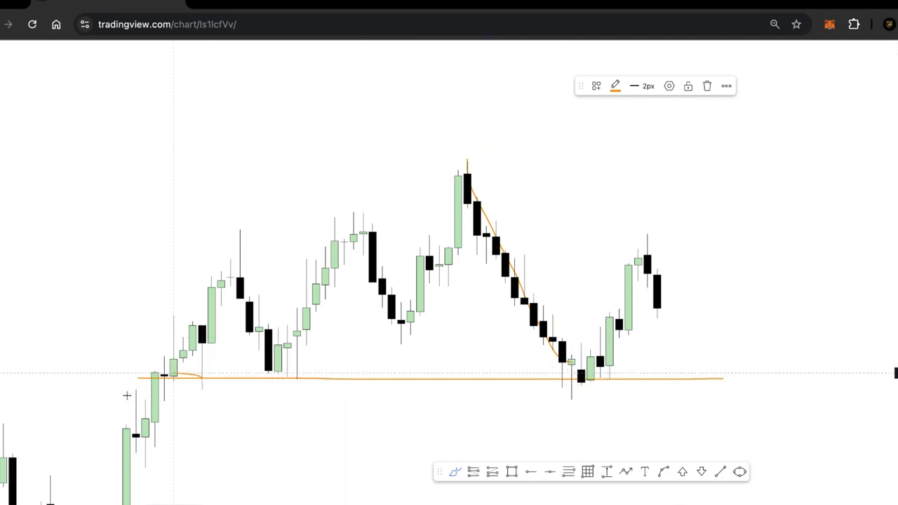
drag(127, 395, 197, 378)
mouse_move(323, 377)
mouse_down()
mouse_move(265, 387)
mouse_move(249, 369)
mouse_up()
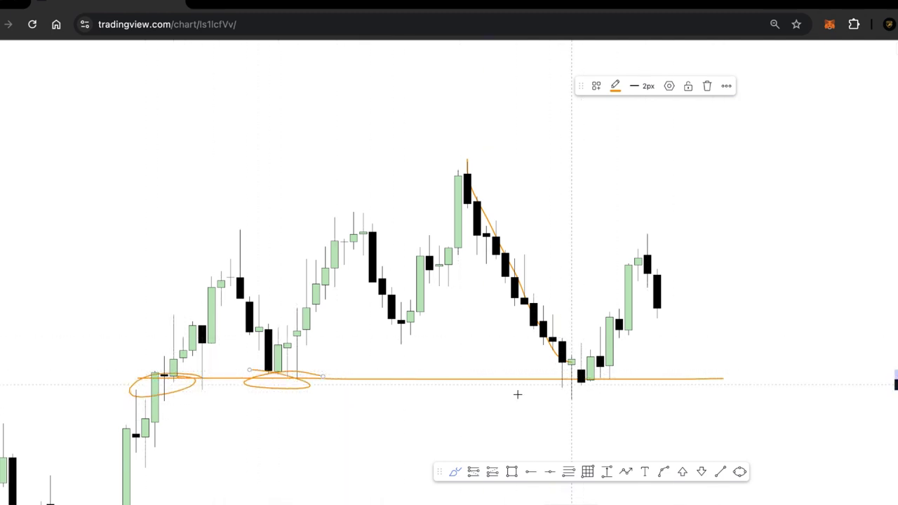
drag(517, 394, 523, 389)
Step: Undo the support line, its circles and the downswing stroke
key(ctrl+z)
key(ctrl+z)
key(ctrl+z)
key(ctrl+z)
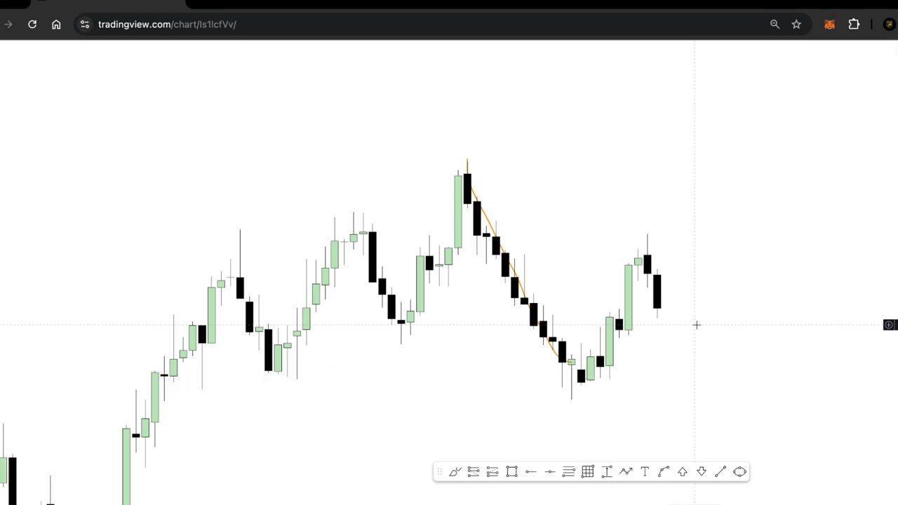
scroll(689, 295, up, 2)
key(ctrl+z)
Step: Brush a curve over the latest swing high and down beside the last candle, and undo it
scroll(675, 251, right, 1)
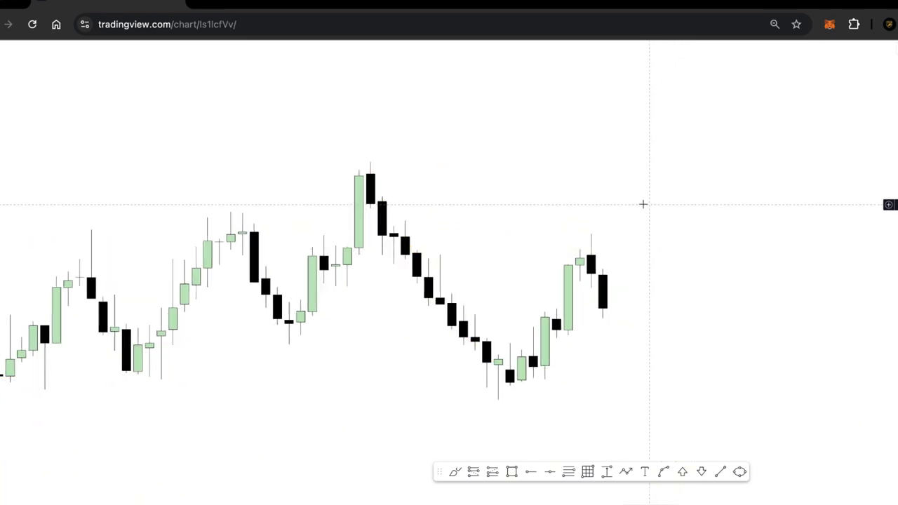
scroll(643, 203, up, 1)
click(456, 471)
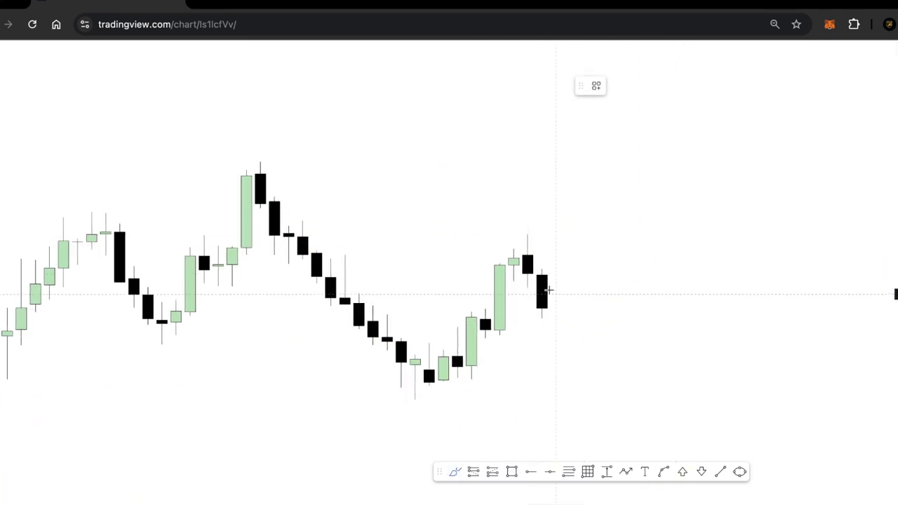
mouse_move(519, 248)
mouse_down()
mouse_move(555, 238)
mouse_move(574, 319)
mouse_up()
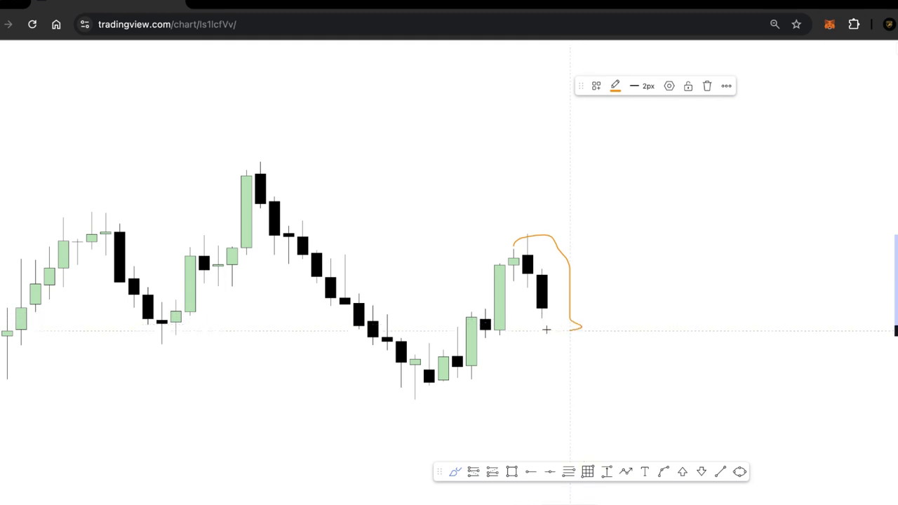
key(ctrl+z)
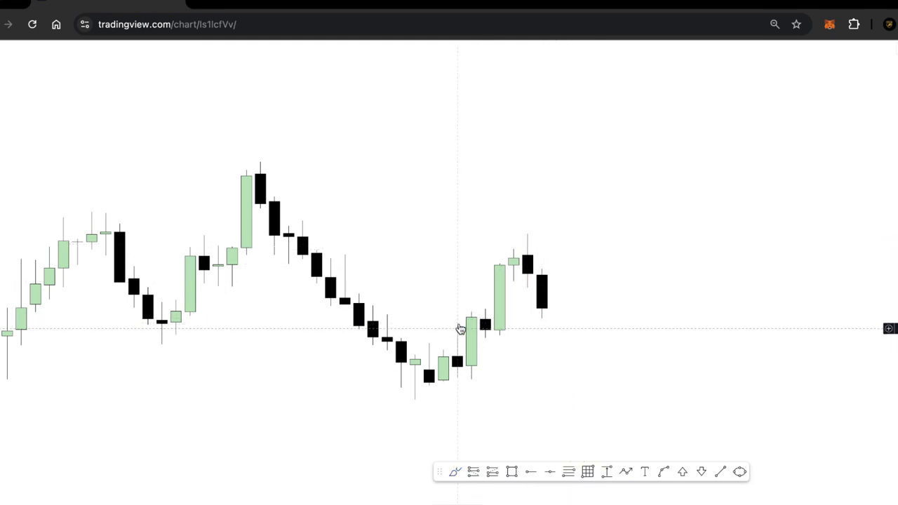
Step: Brush a rising curve from the swing low, horizontal lines along the major swing high, and a horizontal line through the swing lows
click(454, 472)
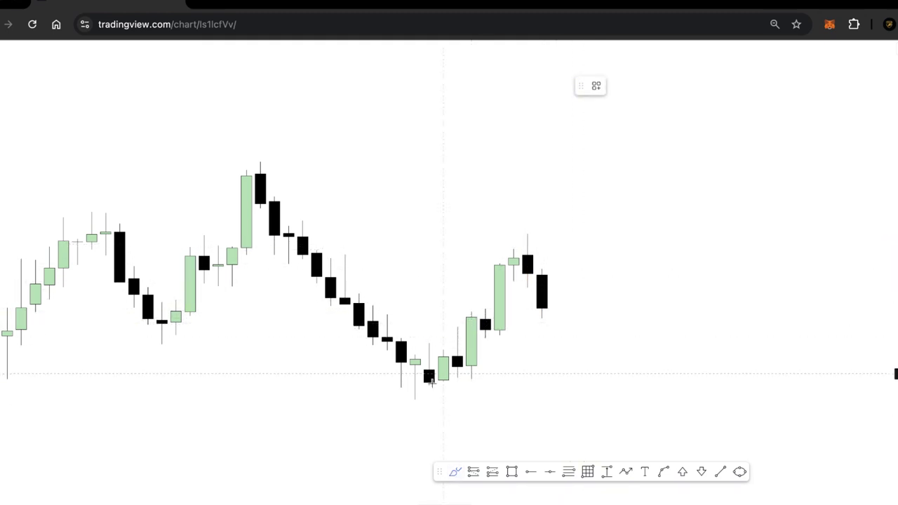
mouse_move(429, 400)
mouse_down()
mouse_move(571, 375)
mouse_move(638, 204)
mouse_up()
drag(234, 165, 468, 167)
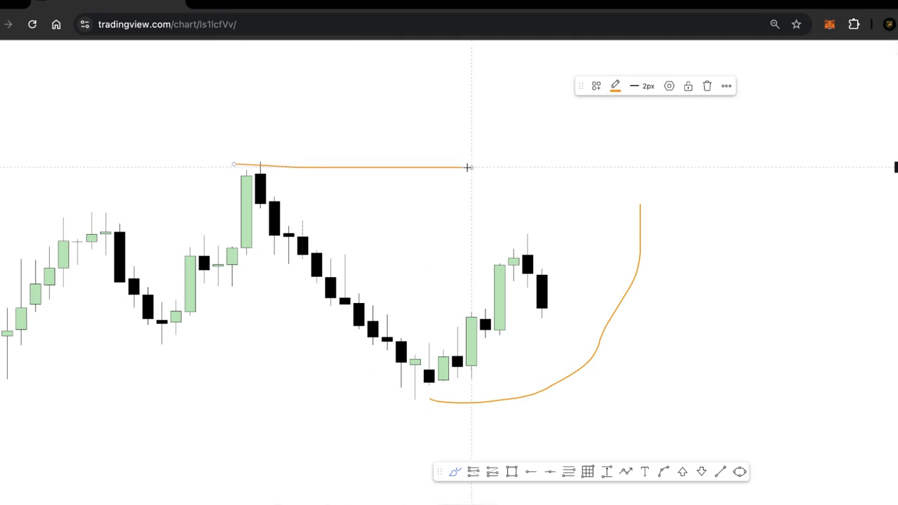
drag(64, 386, 752, 374)
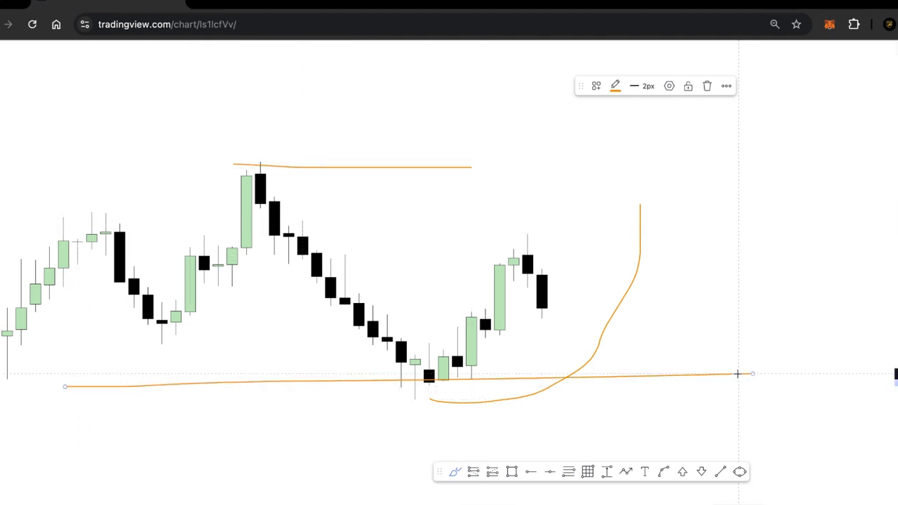
drag(219, 172, 612, 168)
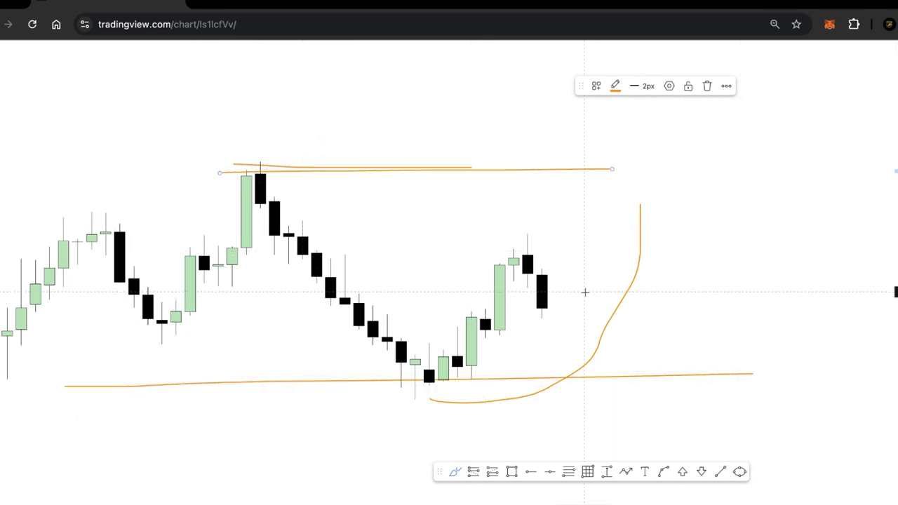
Step: Brush short strokes beneath the last candle and a projected path dipping there and rising toward the swing-high line
mouse_move(554, 287)
mouse_down()
mouse_move(539, 354)
mouse_move(542, 317)
mouse_up()
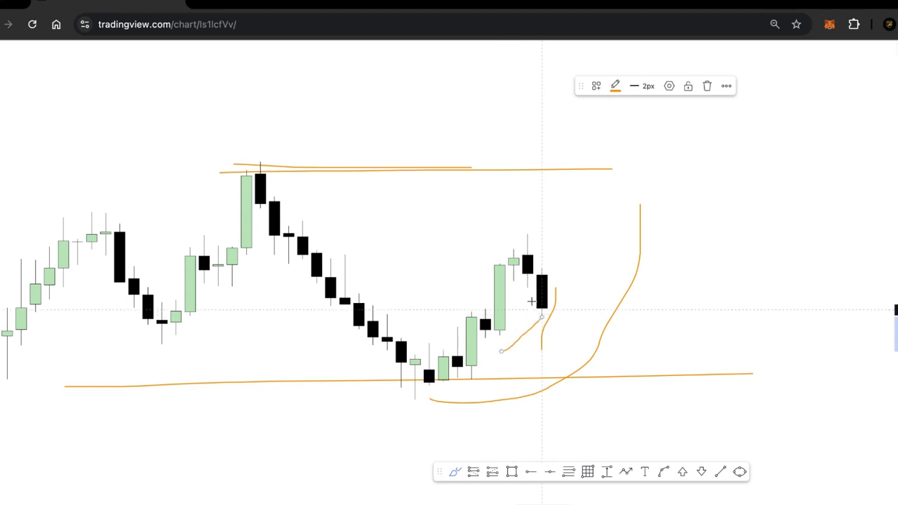
mouse_move(527, 256)
mouse_down()
mouse_move(561, 315)
mouse_move(620, 249)
mouse_move(626, 216)
mouse_up()
drag(597, 178, 612, 185)
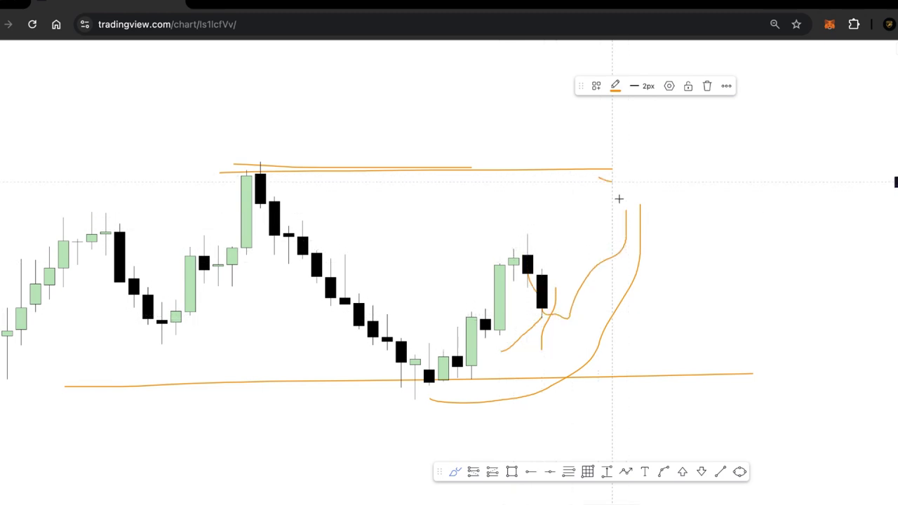
Step: Undo all the brush strokes on the weekly chart
key(ctrl+z)
key(ctrl+z)
key(ctrl+z)
key(ctrl+z)
key(ctrl+z)
key(ctrl+z)
key(ctrl+z)
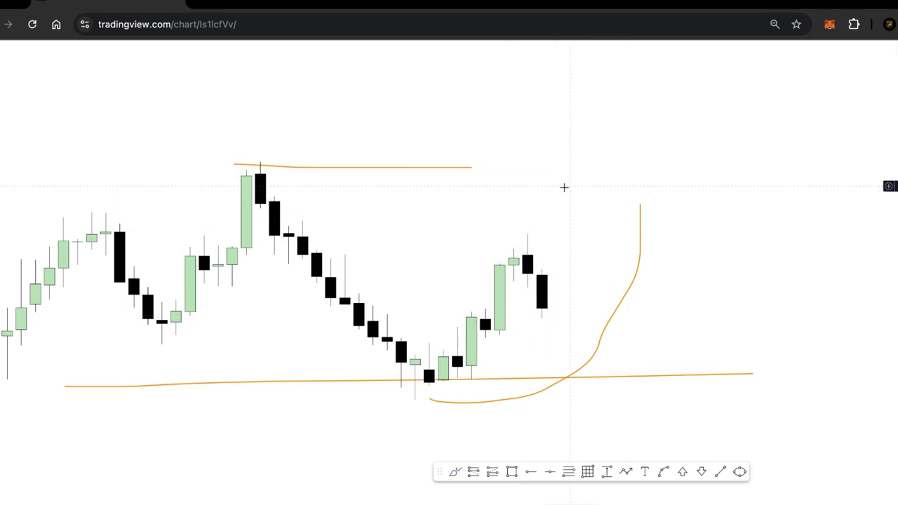
key(ctrl+z)
right_click(544, 209)
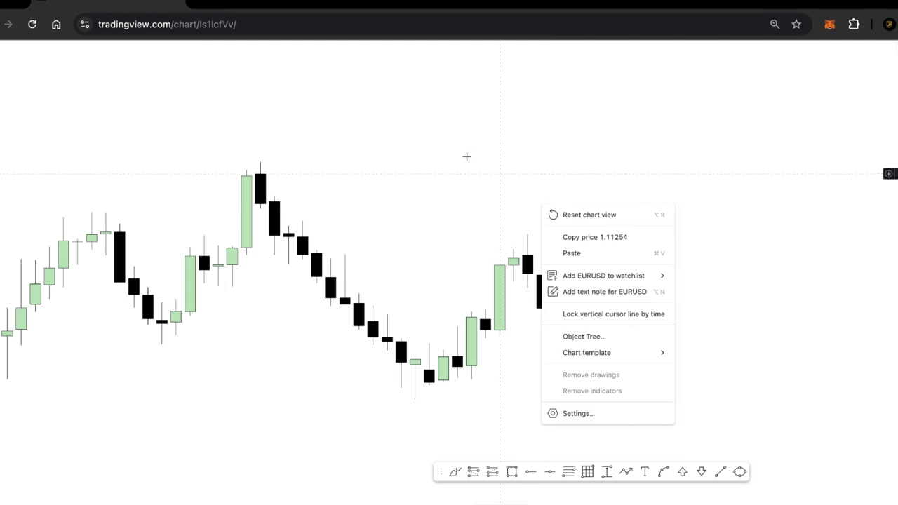
click(465, 152)
Step: Place a horizontal ray at the swing low's wick and another at the major swing high's wick
scroll(452, 152, up, 2)
drag(358, 164, 489, 218)
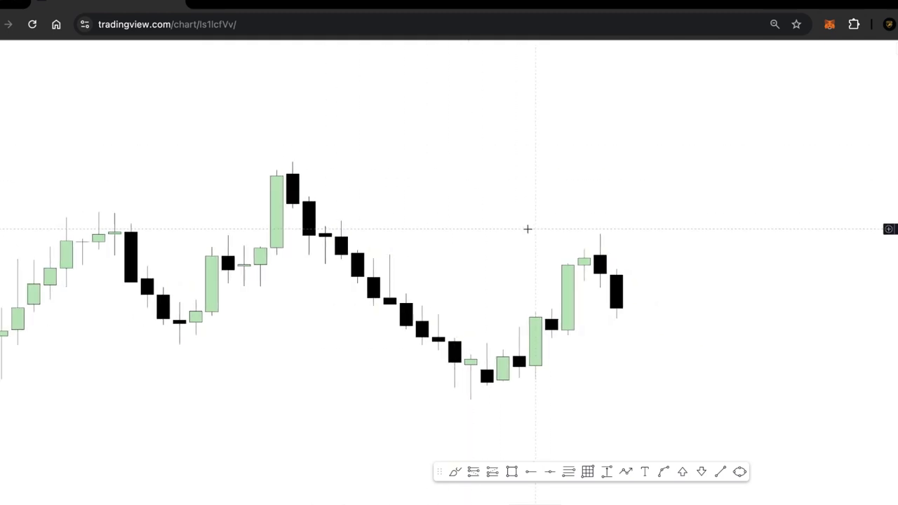
scroll(527, 229, down, 3)
click(531, 471)
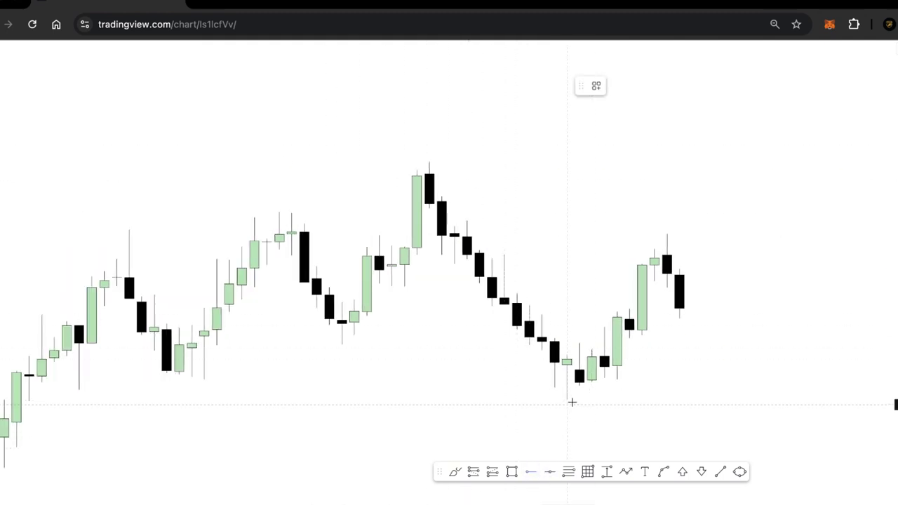
click(567, 398)
scroll(666, 343, up, 3)
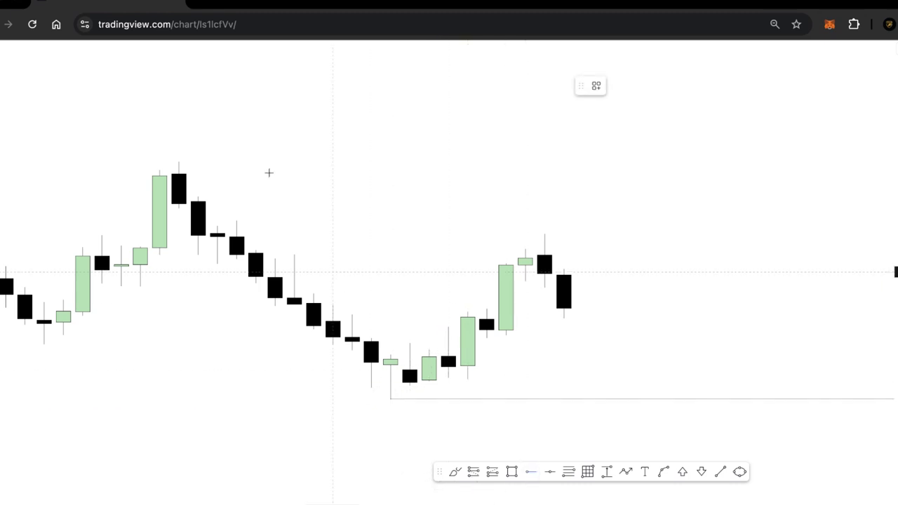
click(177, 164)
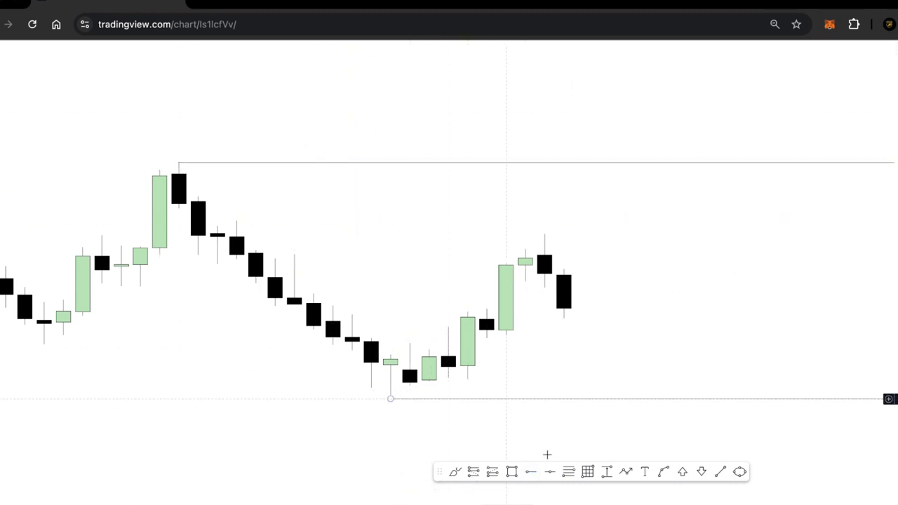
click(625, 471)
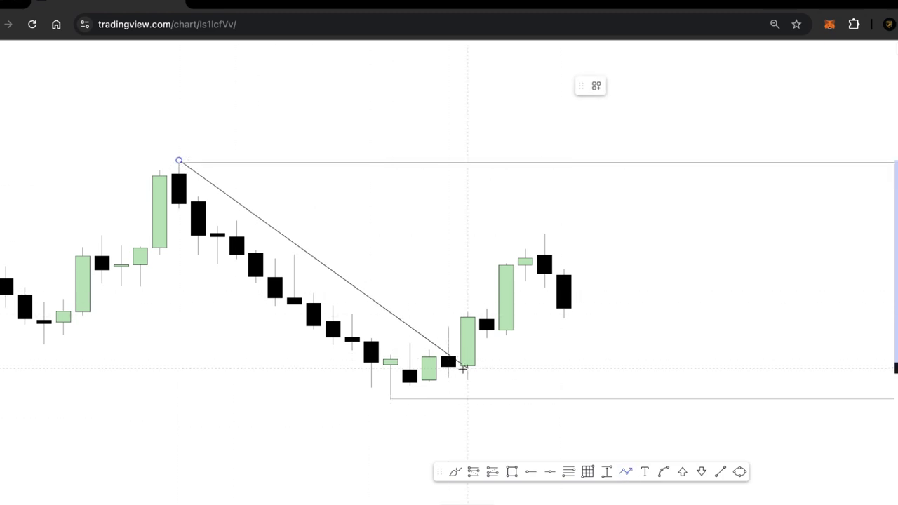
click(390, 393)
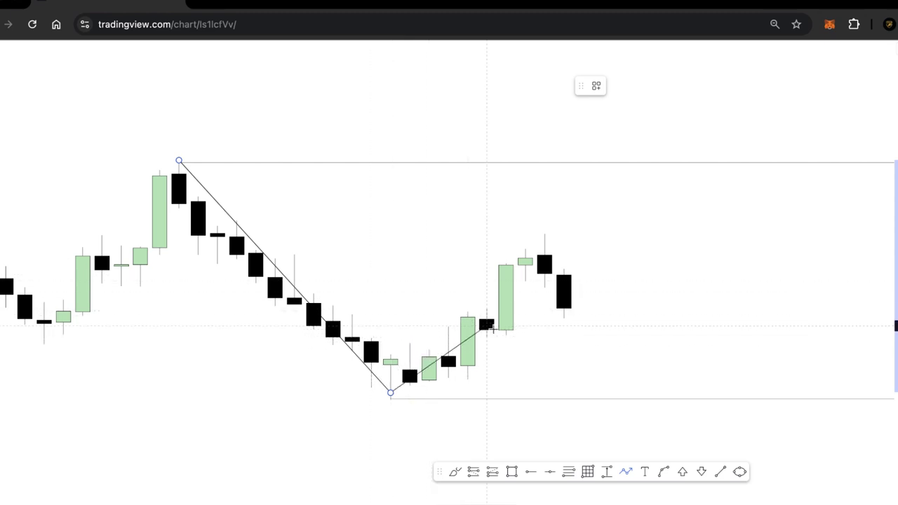
key(Escape)
key(Delete)
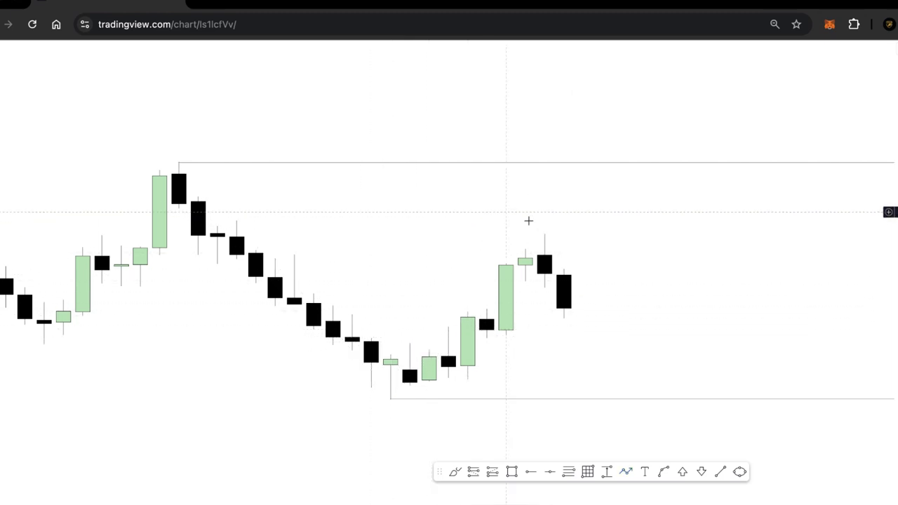
Step: Draw a short horizontal path arrow from the high of the small black candle to the tall green candle beside it
scroll(705, 212, up, 5)
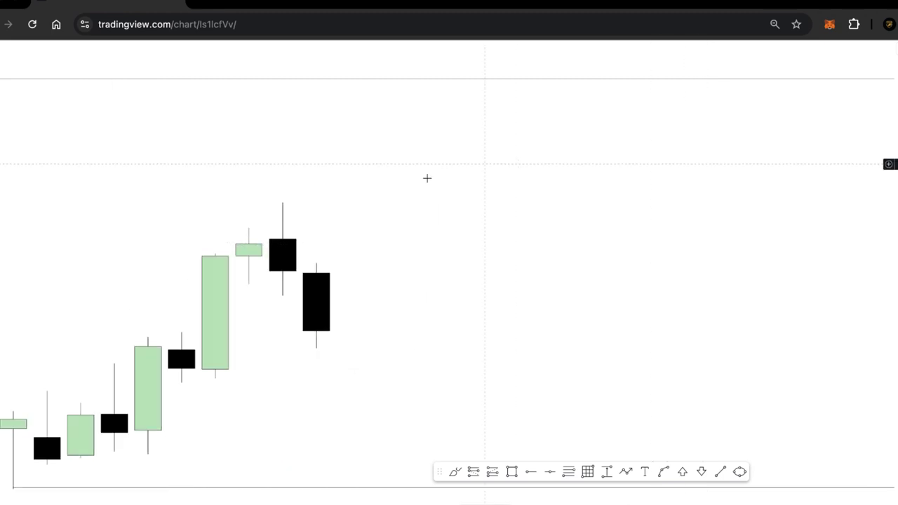
drag(427, 178, 653, 126)
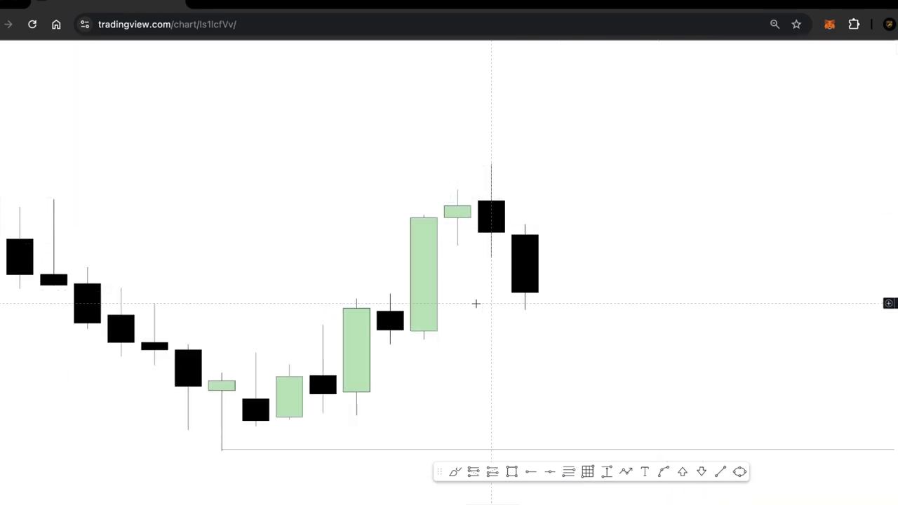
click(623, 473)
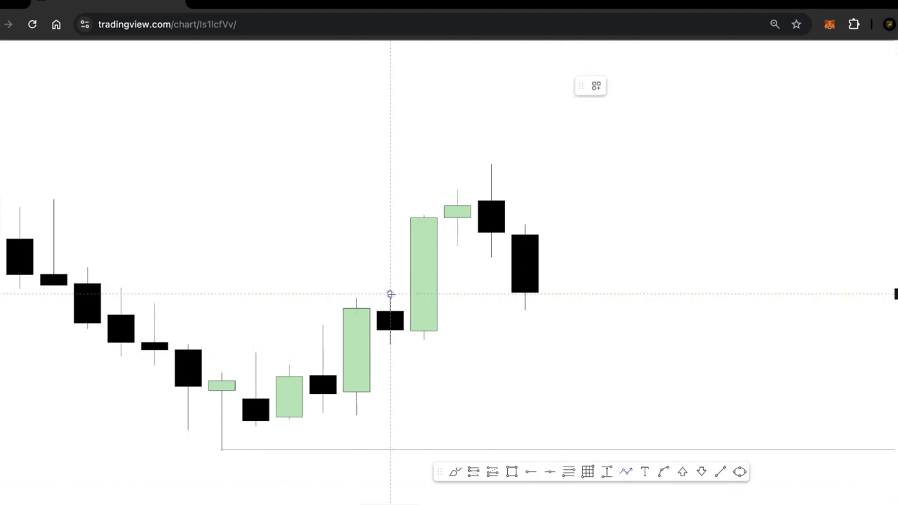
double_click(436, 294)
key(Escape)
double_click(497, 356)
drag(720, 385, 718, 389)
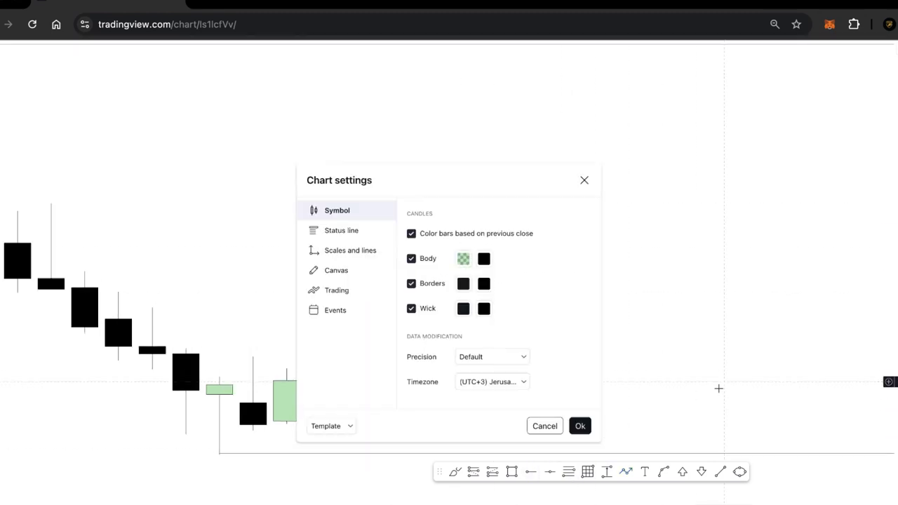
click(544, 426)
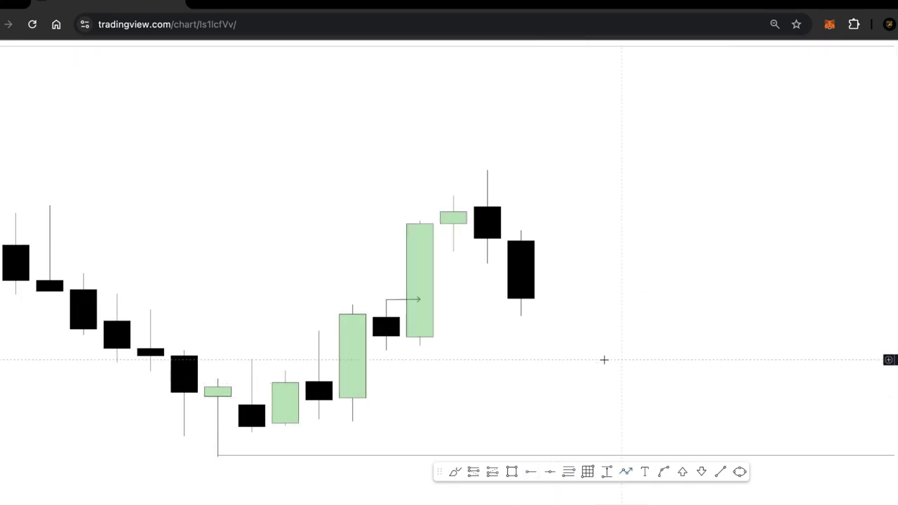
Step: Draw a rectangle over the gap between the small black candle's high and the low of the candle after the tall green one
click(511, 471)
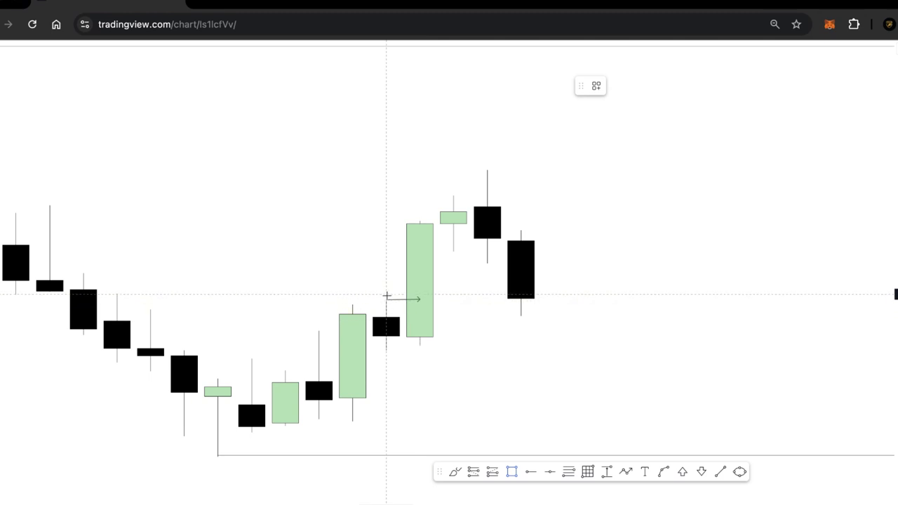
mouse_move(386, 300)
mouse_down()
mouse_move(385, 272)
mouse_move(431, 225)
mouse_move(452, 320)
mouse_move(423, 262)
mouse_move(427, 251)
mouse_move(464, 252)
mouse_up()
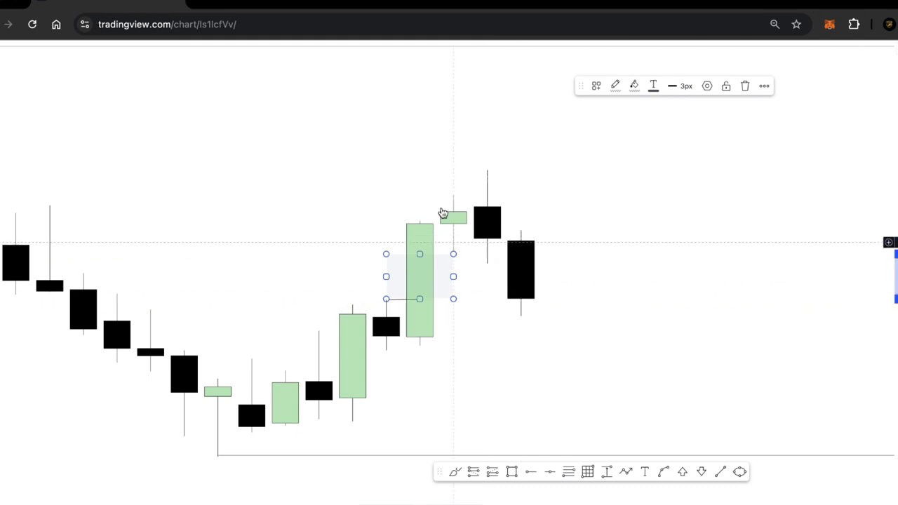
click(579, 203)
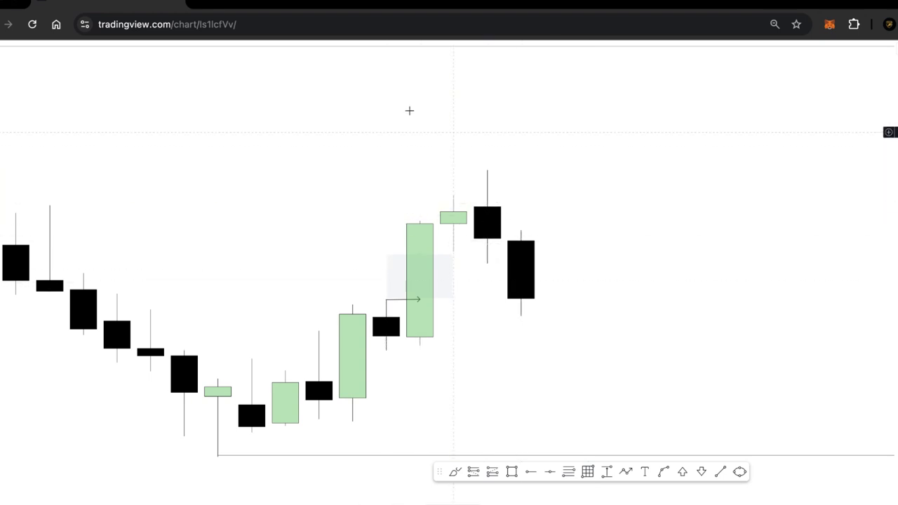
Step: Change the chart interval to 1 day and enlarge the candles around the shaded gap
text(1D)
key(Return)
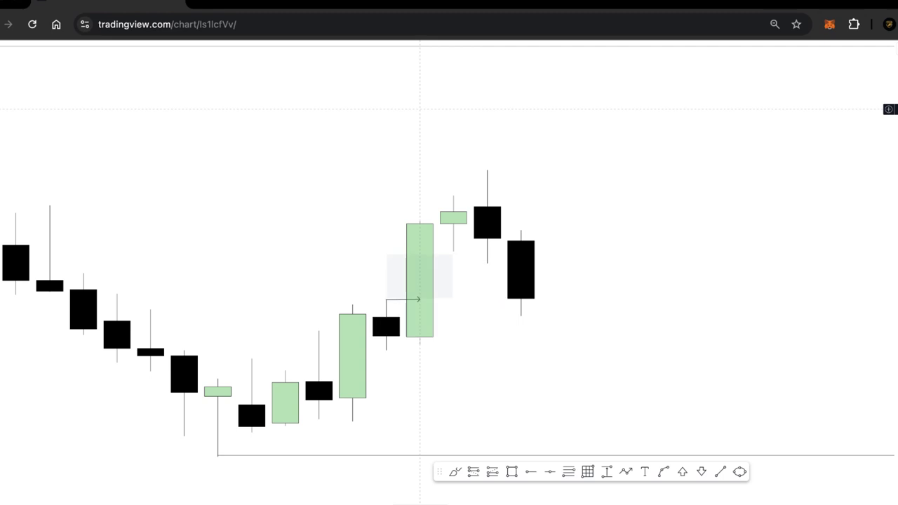
scroll(589, 194, down, 6)
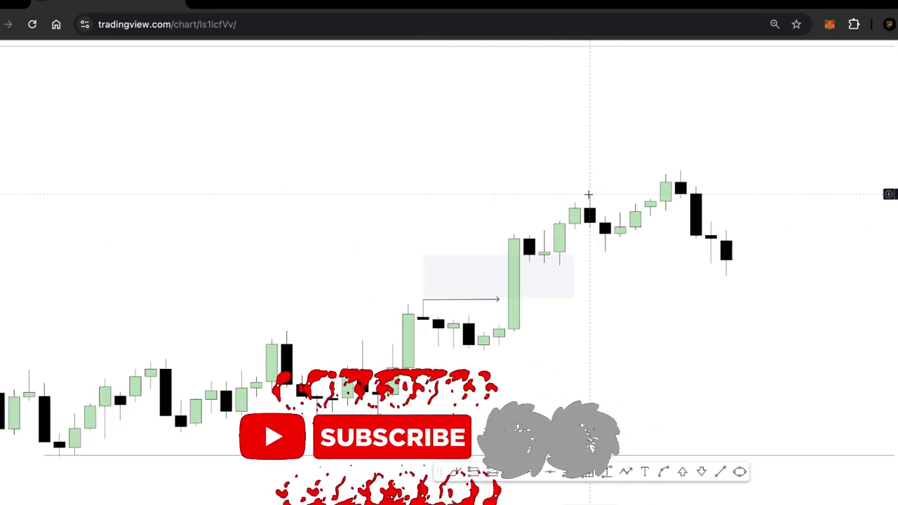
drag(892, 257, 892, 230)
drag(802, 222, 571, 137)
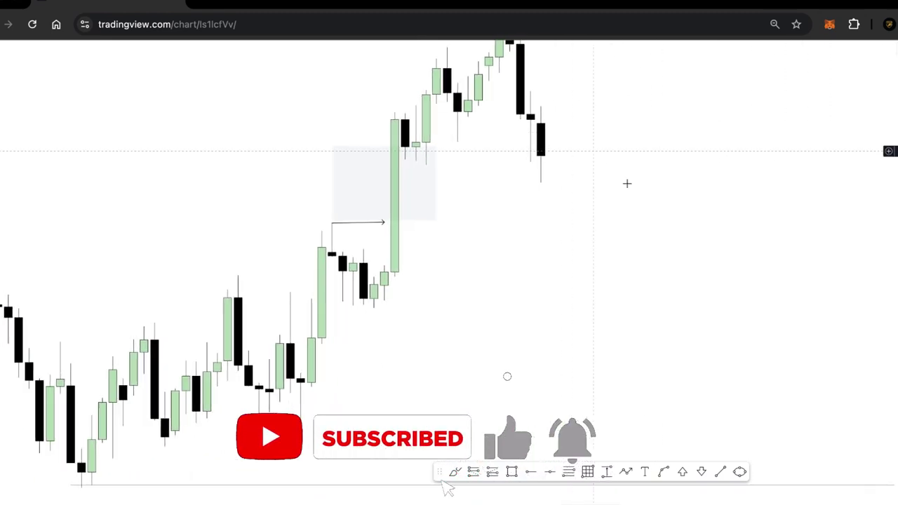
scroll(627, 185, up, 4)
drag(463, 219, 864, 243)
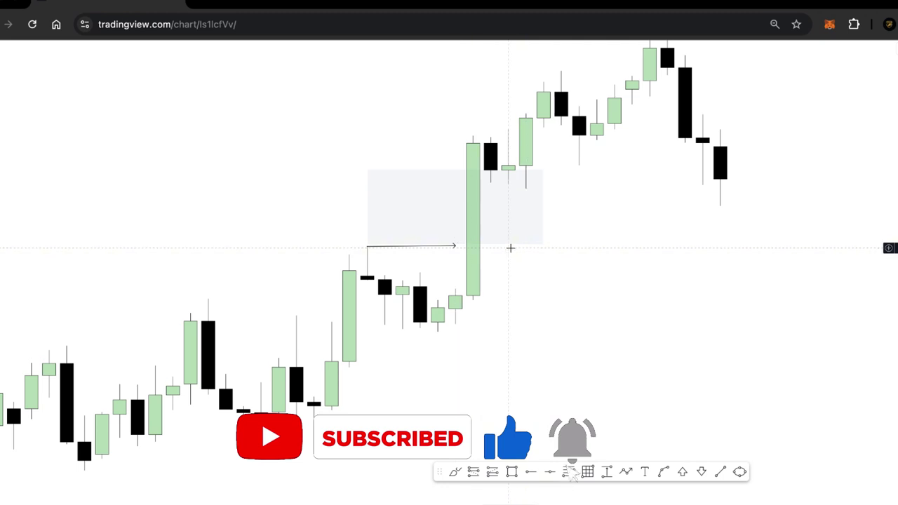
Step: Resize the gap rectangle so its upper edge meets the lowest wick after the tall green candle
click(538, 180)
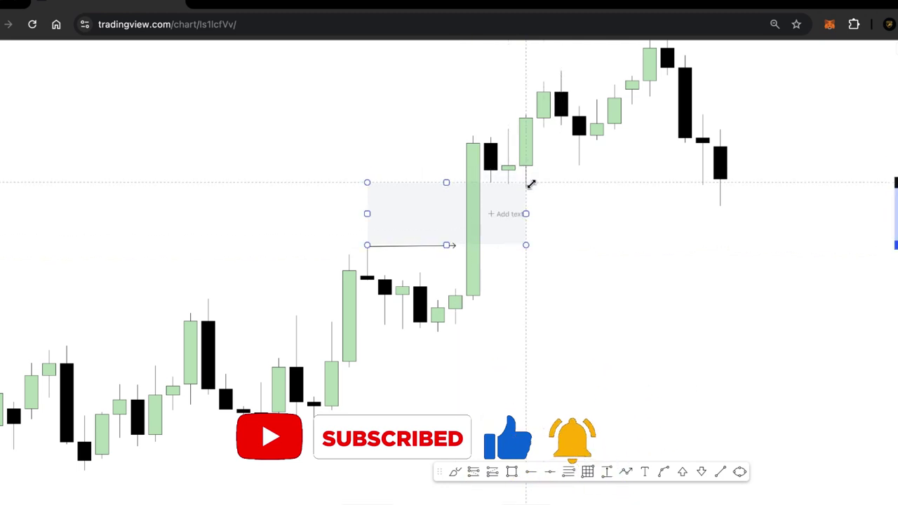
click(599, 182)
scroll(534, 205, up, 2)
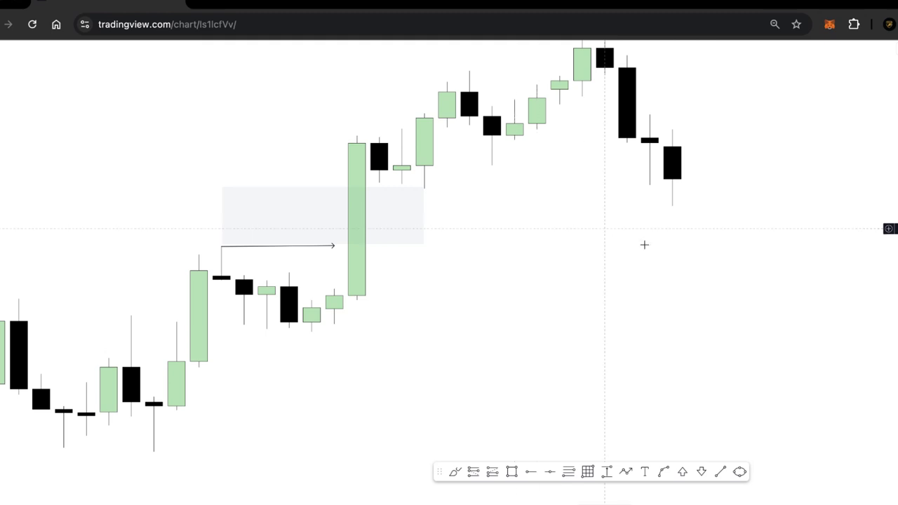
Step: Brush a narrow loop from the latest swing high down past the last candle and back up above the high
drag(893, 180, 894, 207)
drag(702, 220, 632, 240)
scroll(630, 240, down, 1)
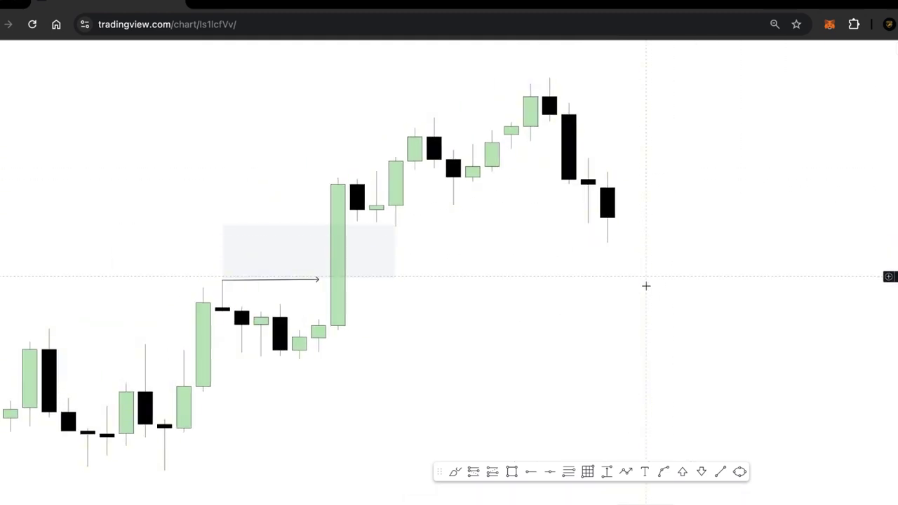
click(454, 471)
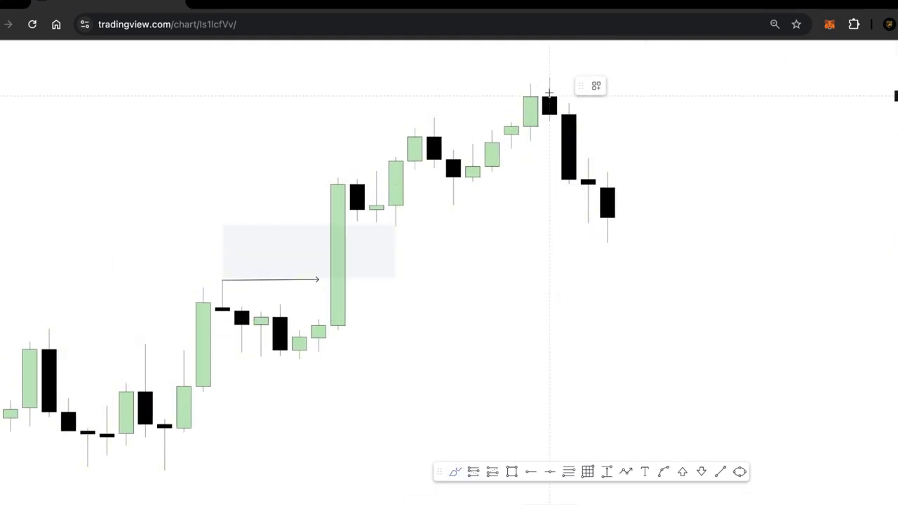
mouse_move(550, 76)
mouse_down()
mouse_move(619, 161)
mouse_move(665, 330)
mouse_move(585, 288)
mouse_move(531, 40)
mouse_up()
scroll(831, 167, down, 2)
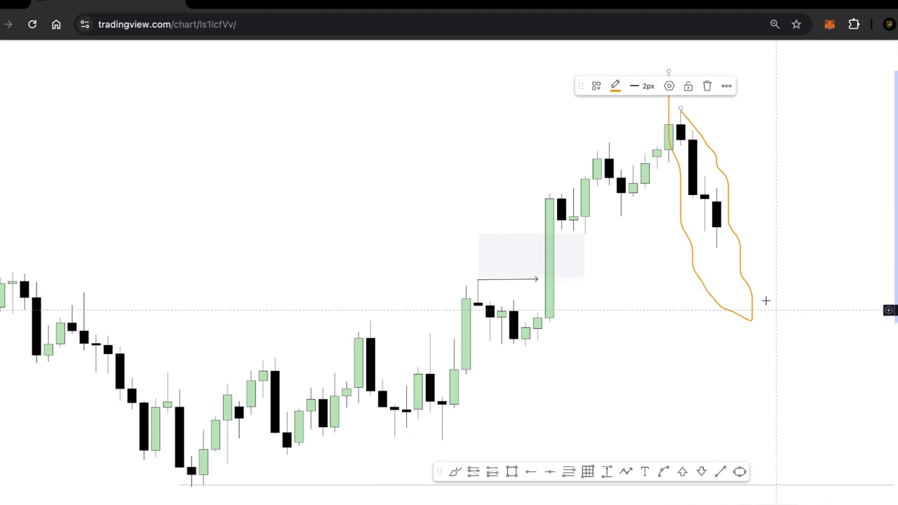
Step: Select the arrow, the gap rectangle and the brush loop together and delete them
right_click(761, 182)
drag(733, 156, 596, 152)
drag(765, 321, 170, 59)
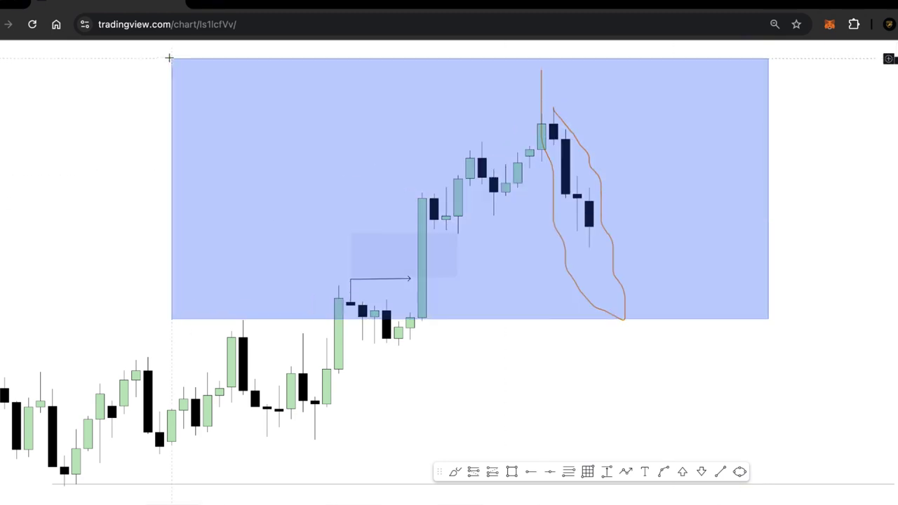
click(728, 85)
Step: Brush horizontal lines under the two swing-low areas, a bracket around the green candle between them, and a descending zigzag from the last candles
drag(534, 260, 582, 236)
scroll(571, 255, up, 1)
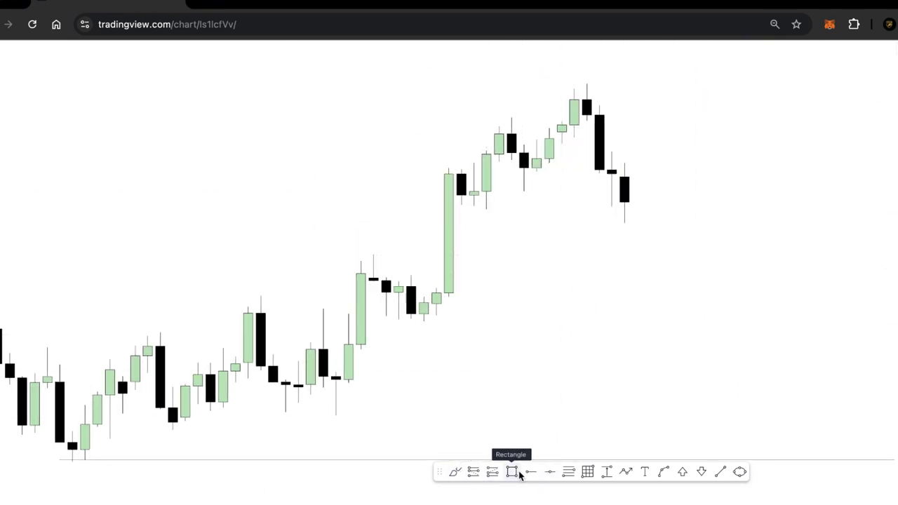
click(453, 472)
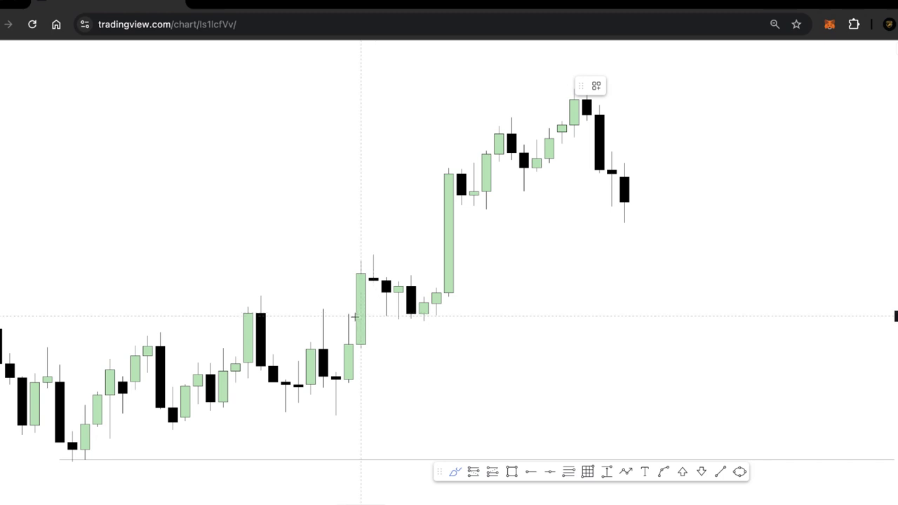
drag(362, 316, 598, 316)
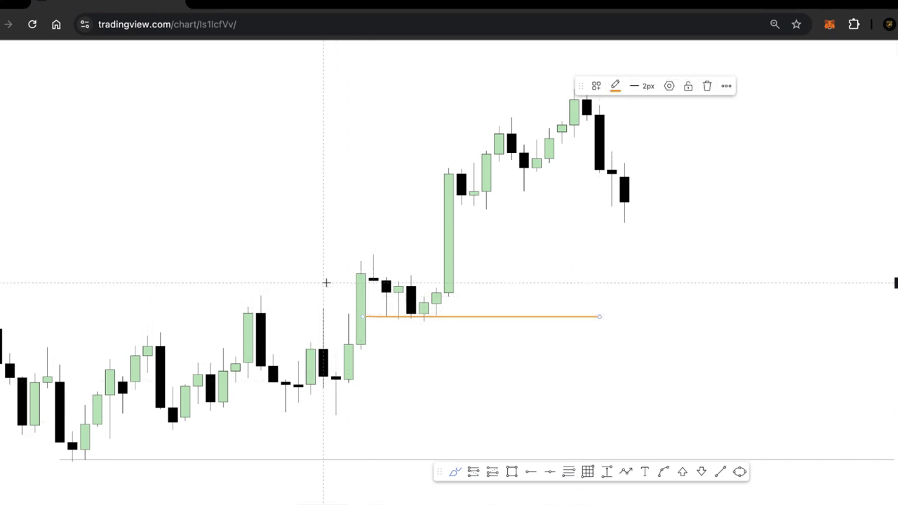
mouse_move(371, 286)
mouse_down()
mouse_move(375, 351)
mouse_move(324, 359)
mouse_up()
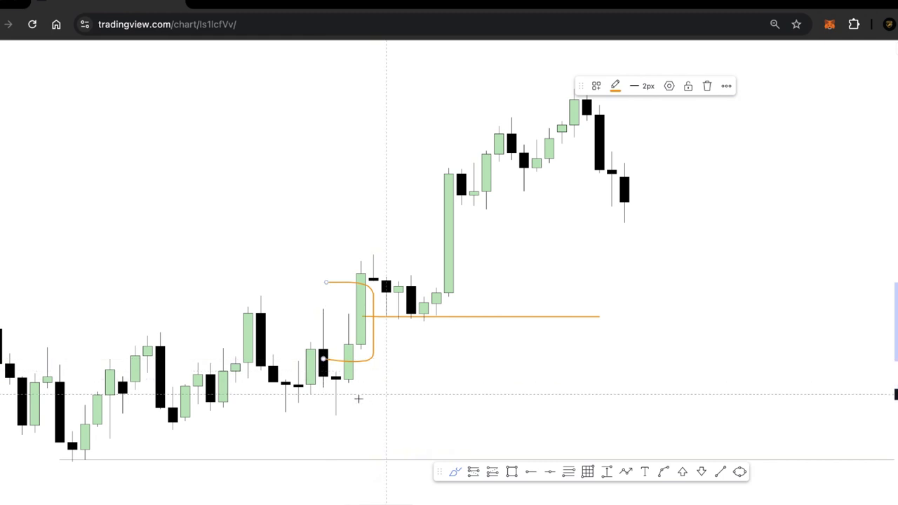
drag(209, 408, 781, 405)
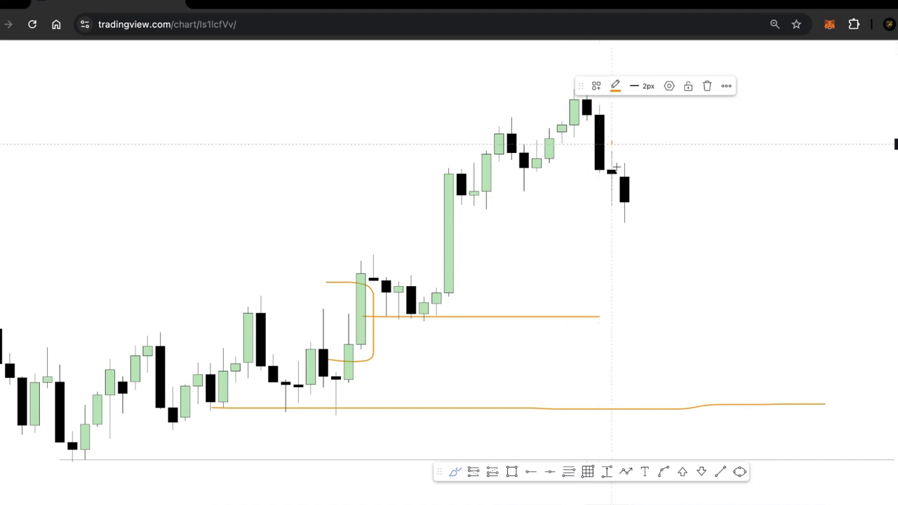
mouse_move(611, 143)
mouse_down()
mouse_move(713, 276)
mouse_move(763, 315)
mouse_move(807, 330)
mouse_move(812, 307)
mouse_up()
key(Escape)
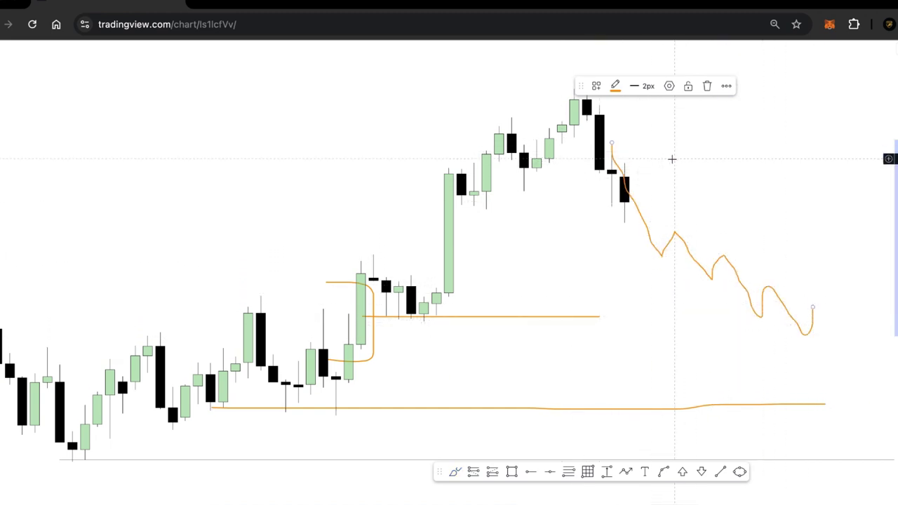
Step: Select the brushed lines, bracket and zigzag together and delete them
right_click(846, 394)
click(762, 404)
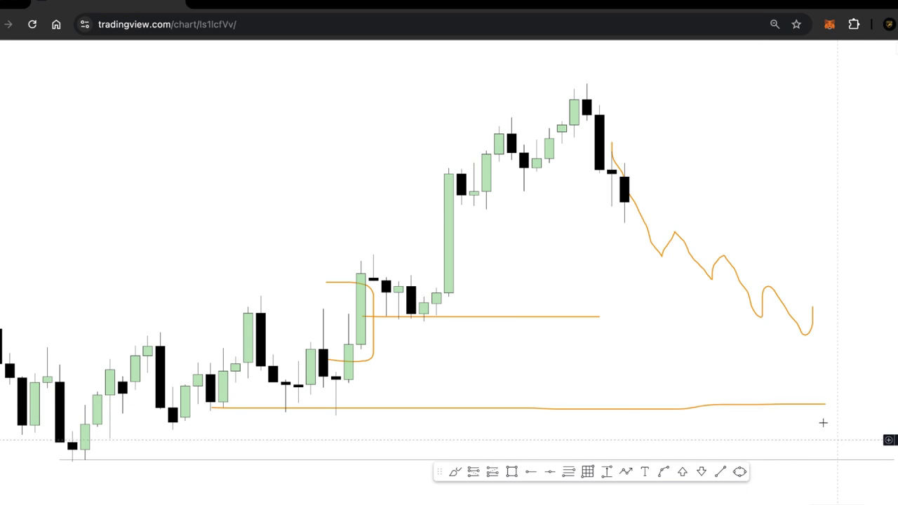
drag(838, 430, 60, 179)
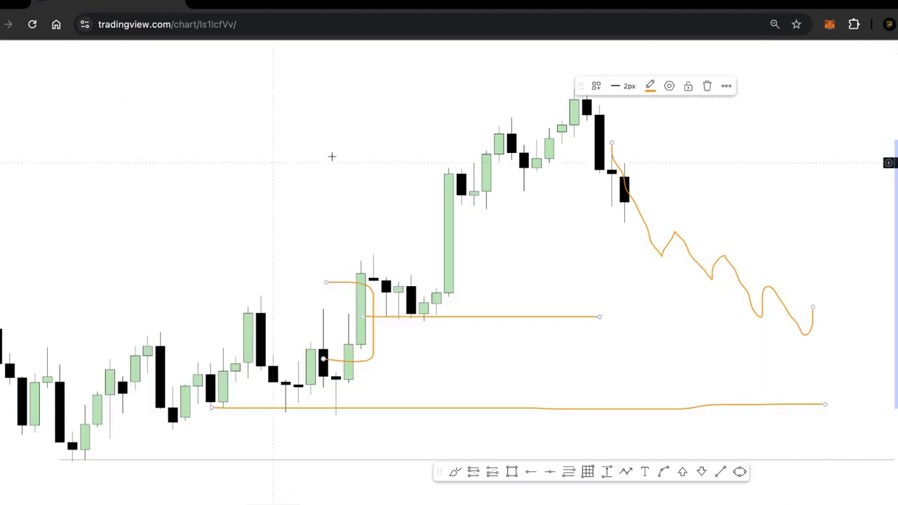
click(707, 86)
Step: Place a horizontal ray at the swing low just before the tall green candle
scroll(512, 315, up, 2)
scroll(512, 314, up, 1)
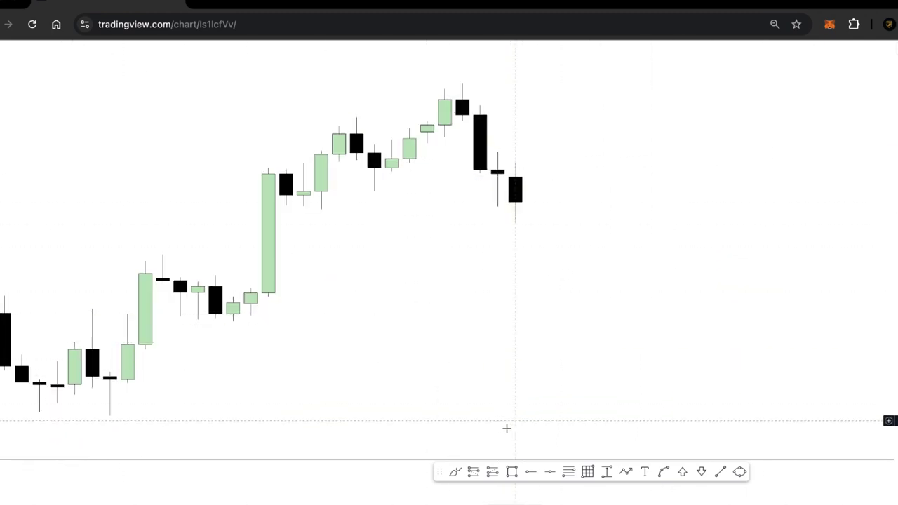
click(531, 471)
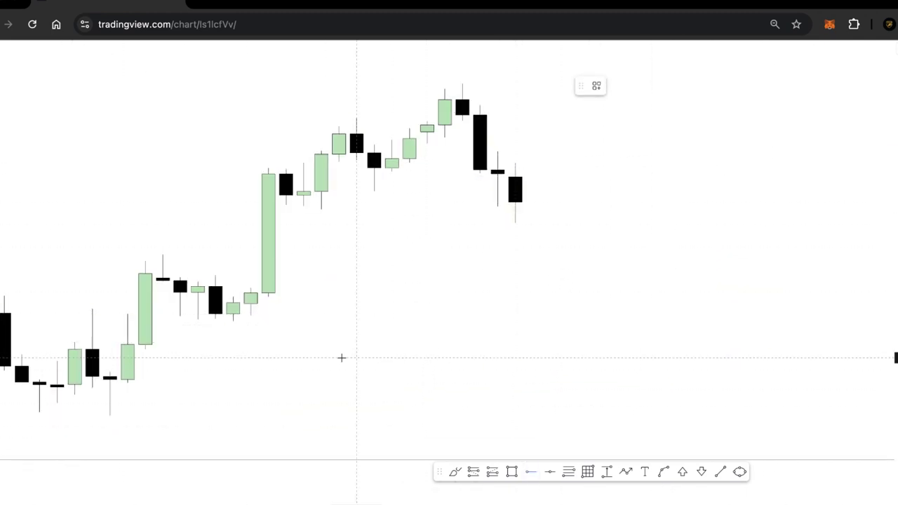
click(231, 320)
Step: Draw a level path arrow from the swing high before the tall green candle to just past the last candle
scroll(425, 280, left, 5)
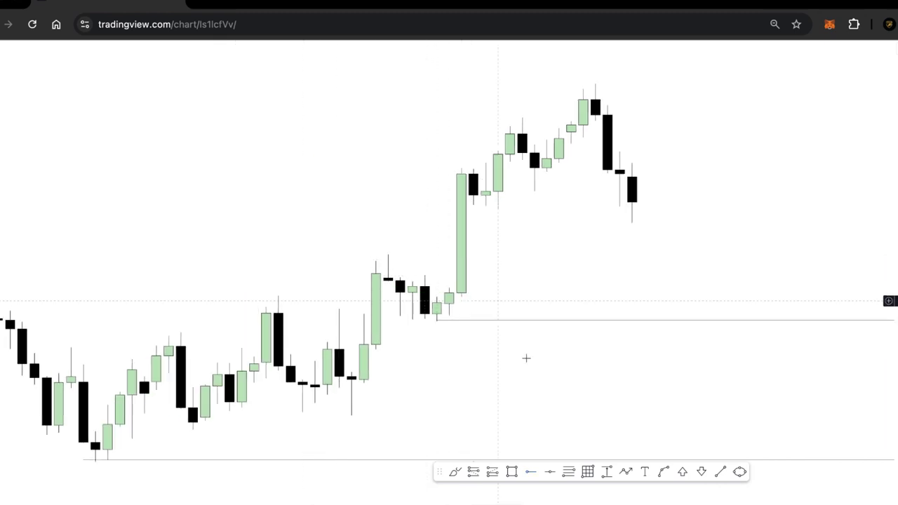
click(626, 471)
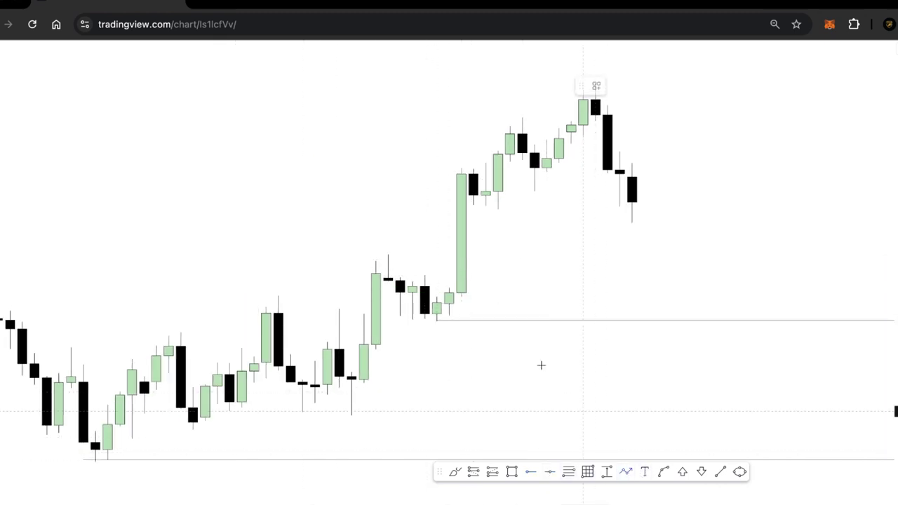
click(387, 256)
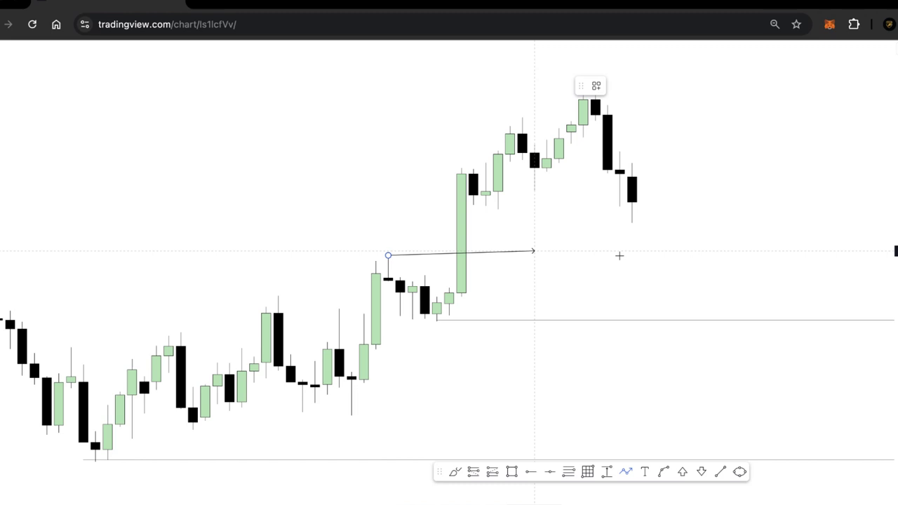
double_click(678, 256)
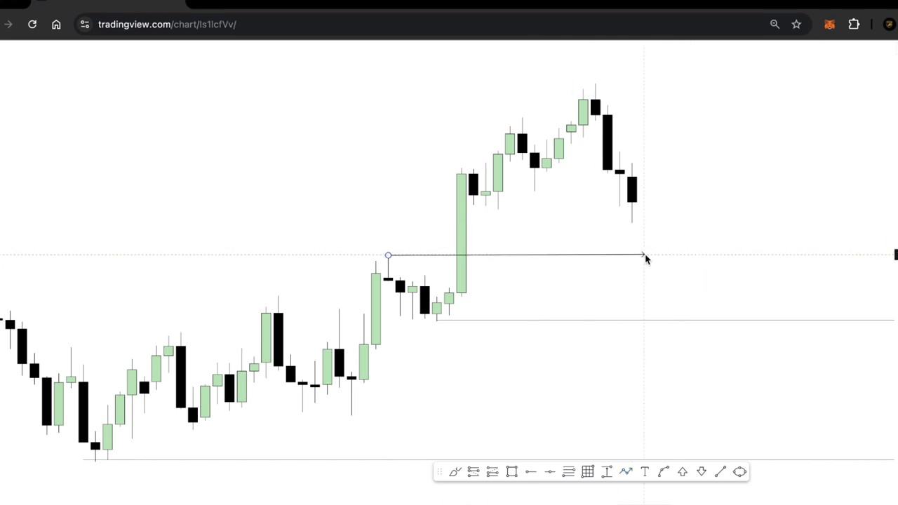
click(644, 256)
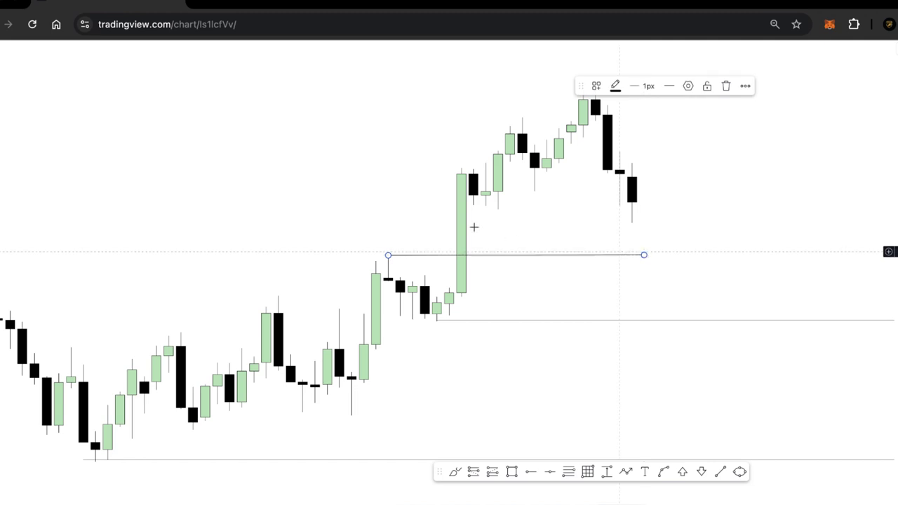
click(702, 201)
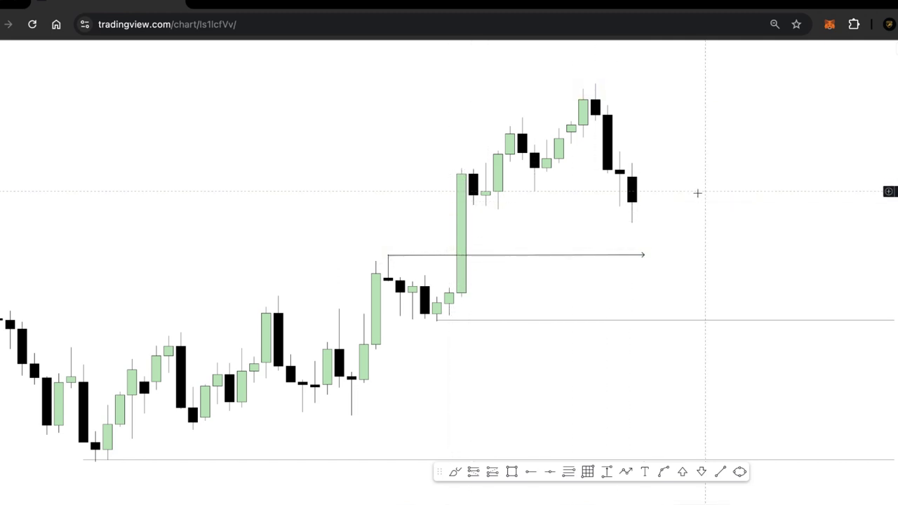
click(463, 255)
click(541, 327)
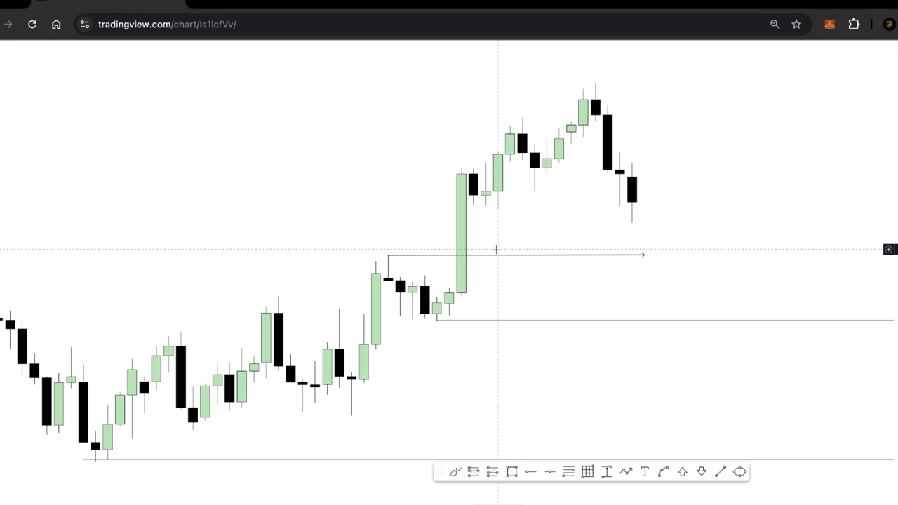
Step: Change the chart interval to 8 hours and enlarge the latest candles above the arrow
text(4)
key(BackSpace)
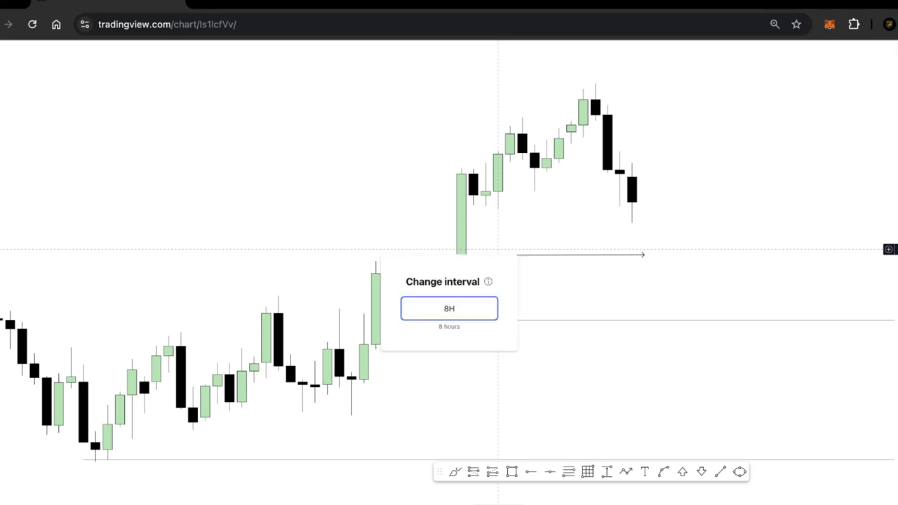
text(8H)
key(Return)
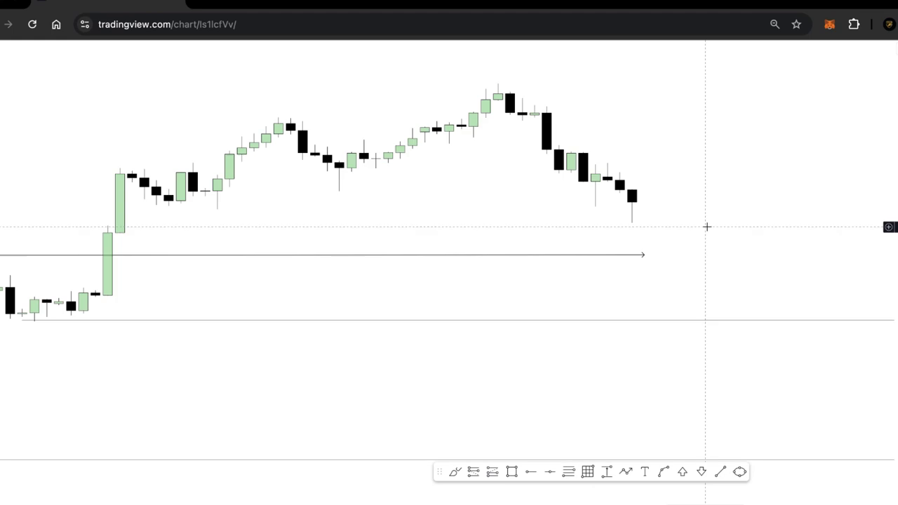
scroll(725, 221, down, 3)
scroll(800, 147, up, 3)
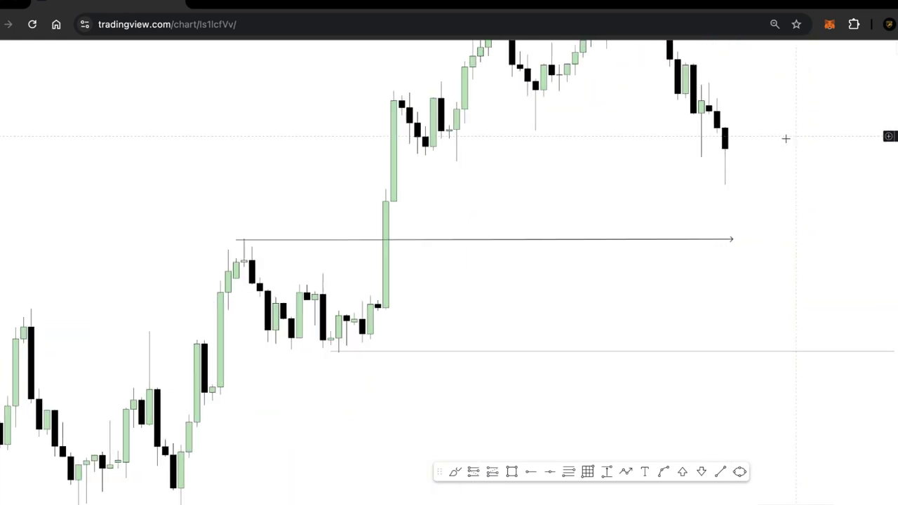
scroll(785, 139, up, 4)
drag(680, 132, 815, 268)
drag(752, 202, 582, 161)
scroll(581, 160, up, 1)
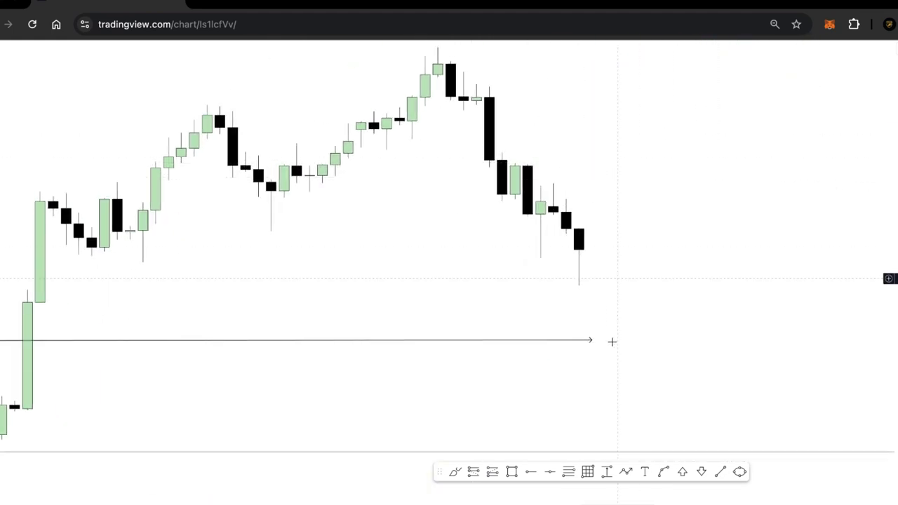
drag(662, 211, 566, 238)
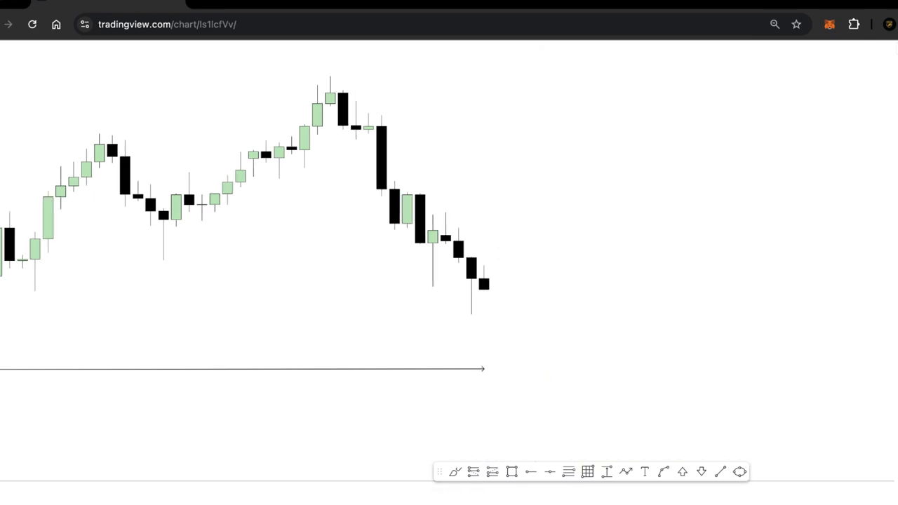
Step: Brush short horizontal lines across the lows of the declining 8-hour candles and a falling zigzag from the last candles
click(457, 473)
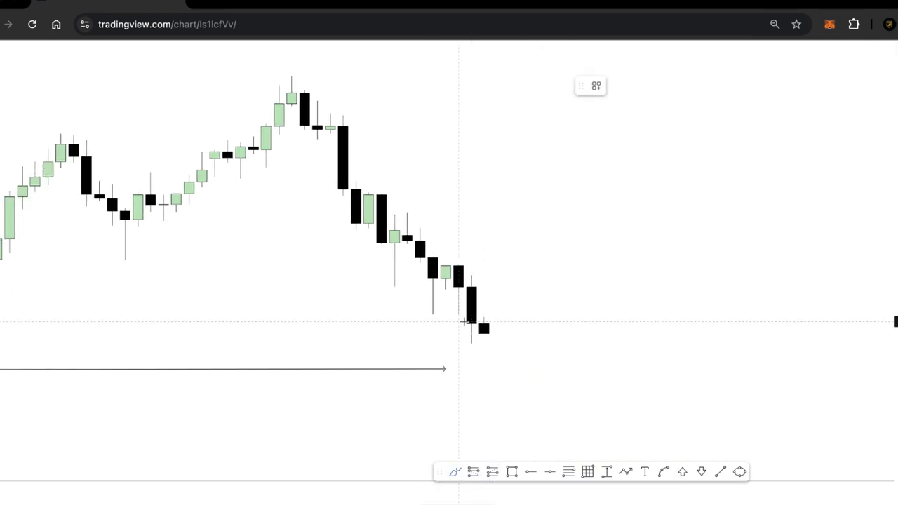
drag(405, 310, 484, 310)
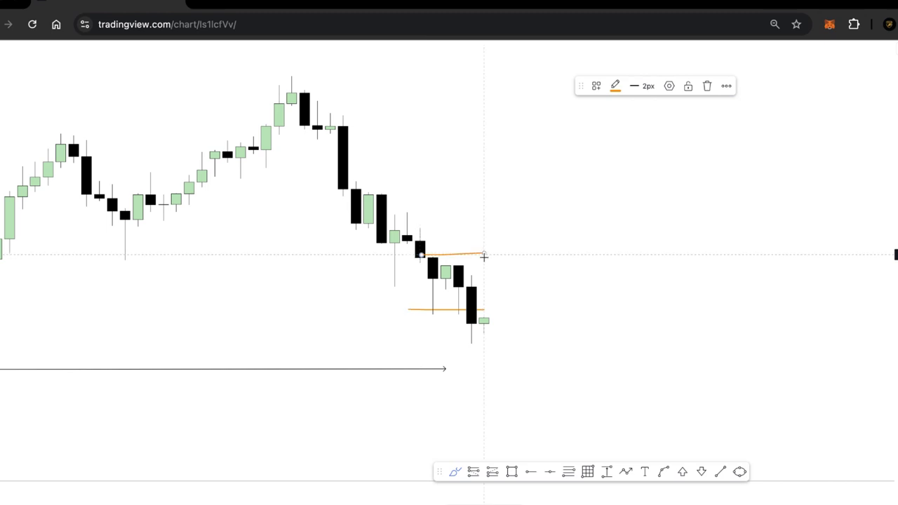
drag(368, 253, 408, 254)
mouse_move(476, 314)
mouse_down()
mouse_move(552, 369)
mouse_move(548, 379)
mouse_up()
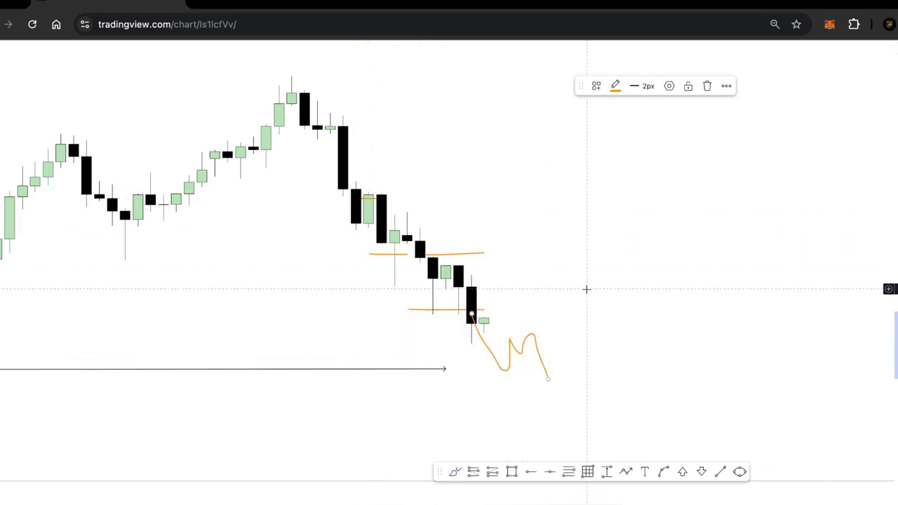
Step: Undo the brushed level lines and the falling zigzag
key(super+z)
key(super+z)
key(super+z)
key(super+z)
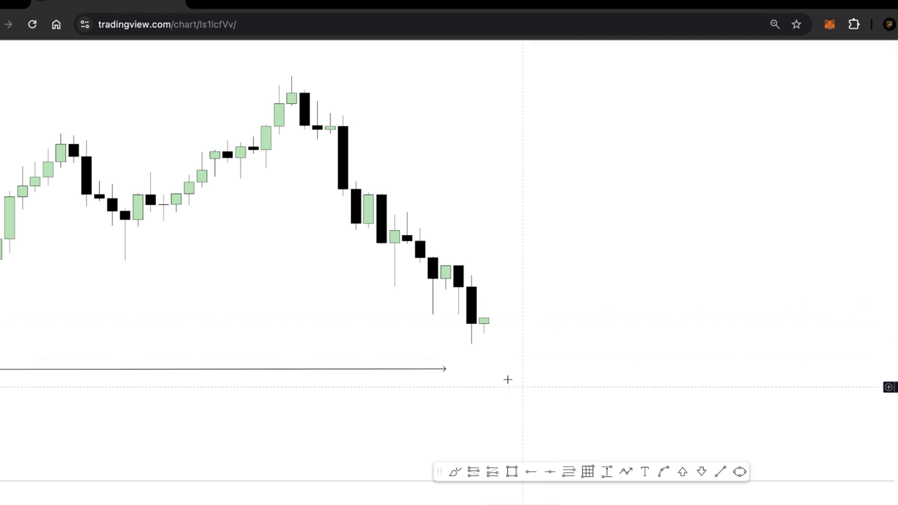
Step: Step the bar replay forward twice to build the next 8-hour candle above the arrow level
scroll(561, 372, left, 5)
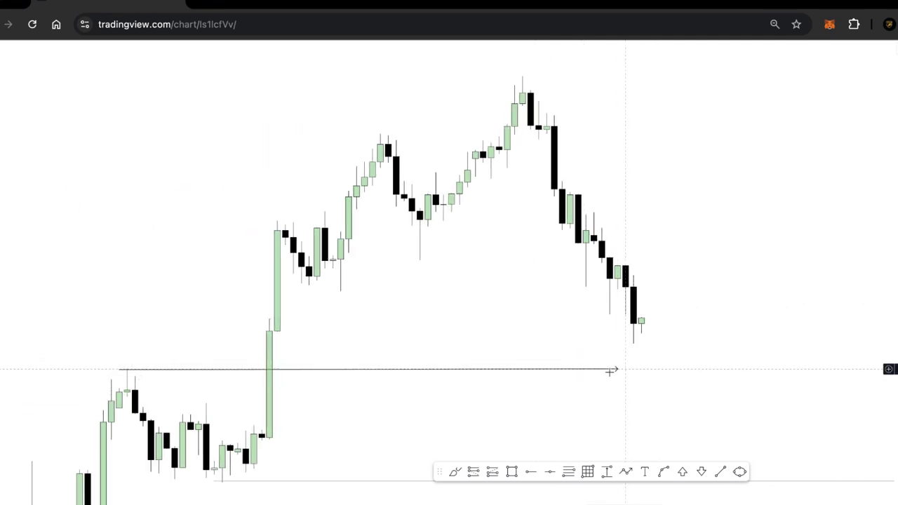
right_click(695, 327)
scroll(662, 207, right, 3)
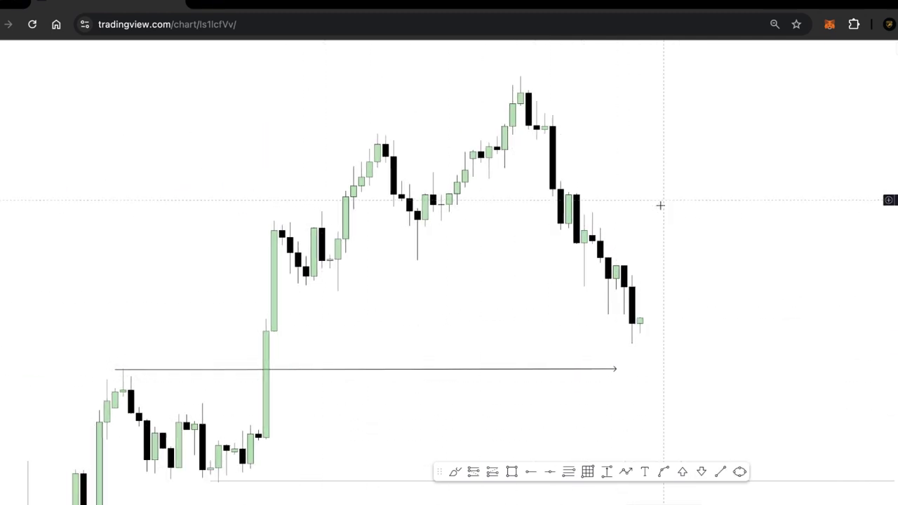
drag(577, 232, 651, 227)
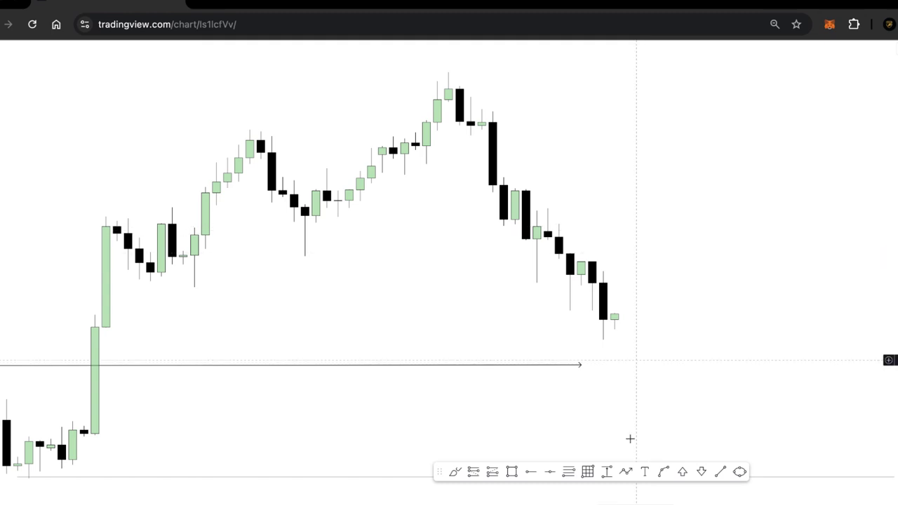
key(shift+Right)
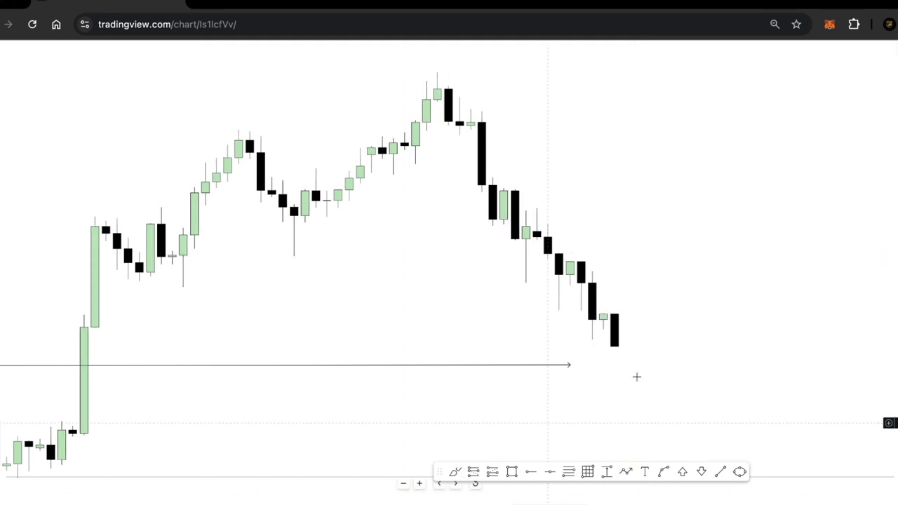
key(shift+Right)
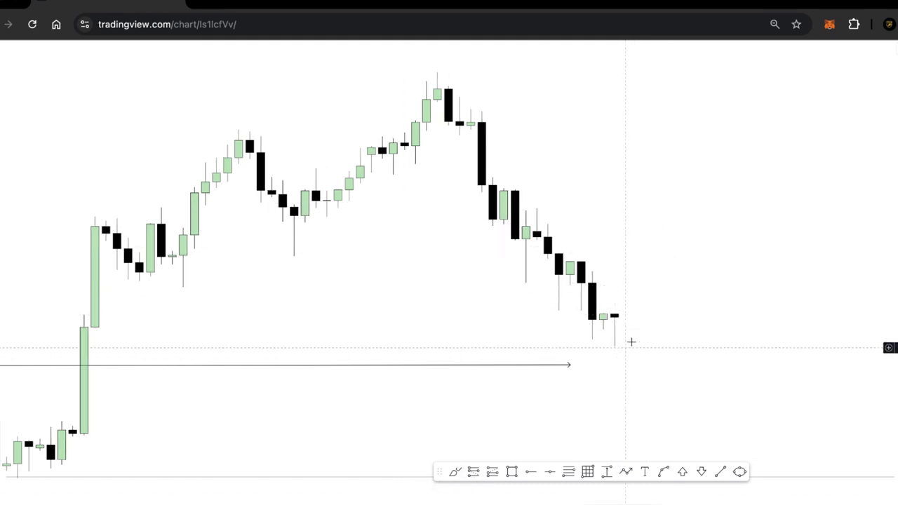
Step: Change the chart interval to 4 hours and bring the latest candles back into view above the arrow
text(4H)
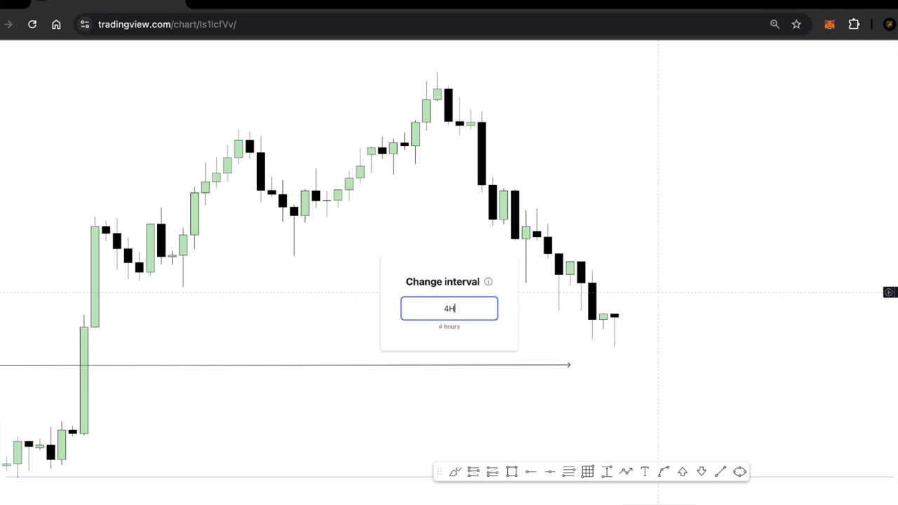
key(Return)
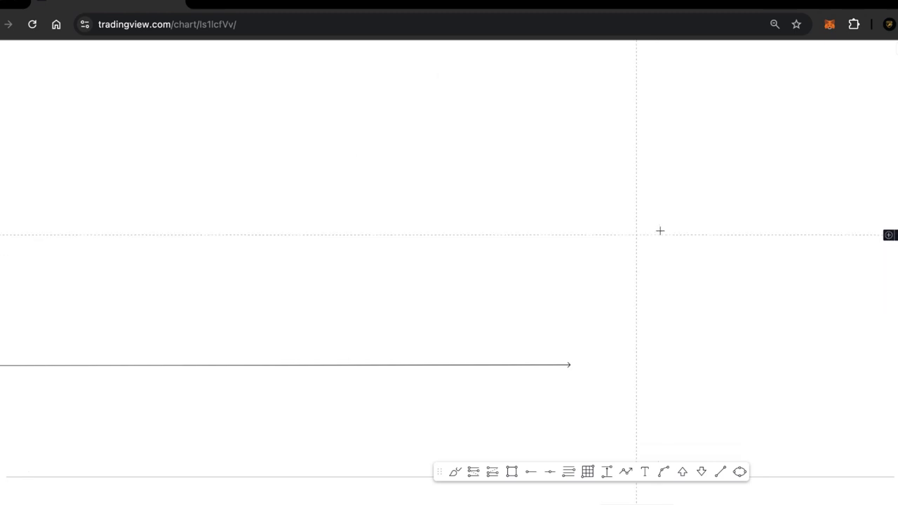
scroll(726, 239, down, 4)
drag(887, 367, 887, 281)
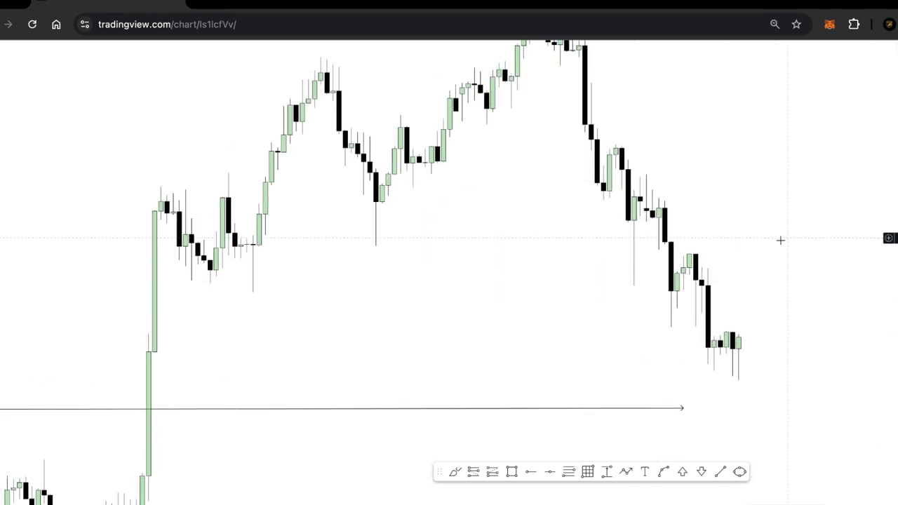
drag(780, 240, 577, 226)
scroll(521, 229, up, 2)
drag(521, 229, 664, 205)
scroll(595, 304, up, 3)
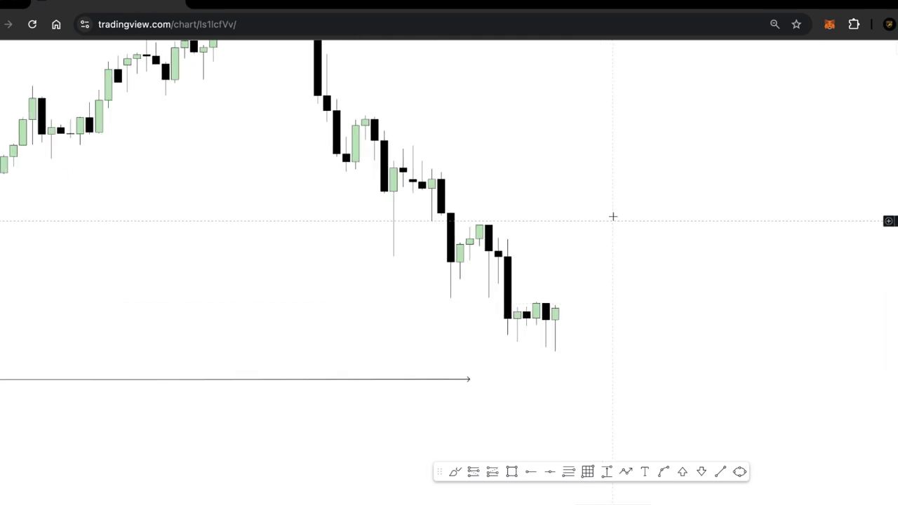
Step: Brush horizontal lines across the last 4-hour swing high, the latest swing low and the pair of lows between them
drag(613, 217, 613, 283)
click(456, 472)
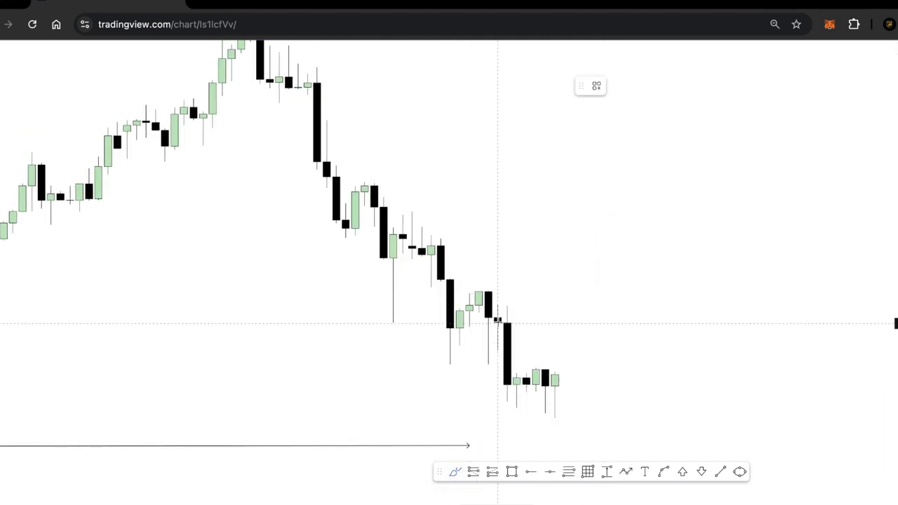
click(460, 291)
click(506, 402)
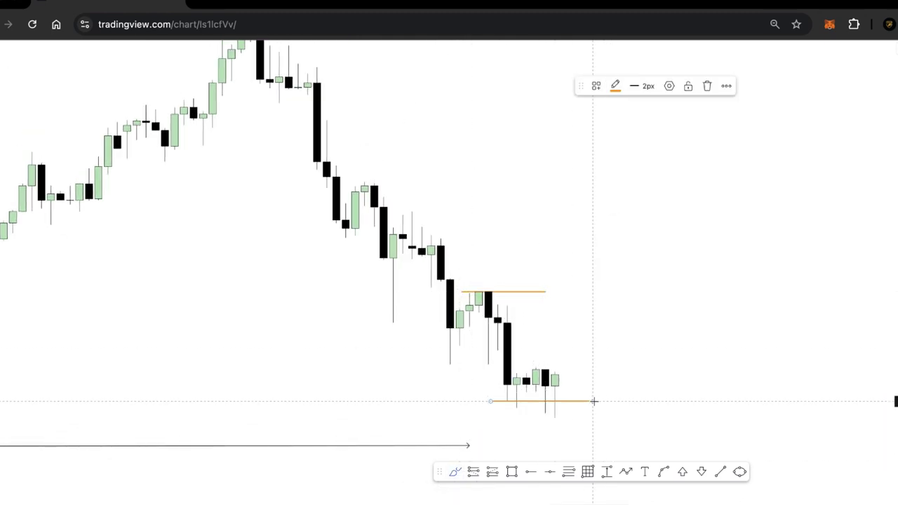
mouse_move(443, 352)
mouse_down()
mouse_move(499, 352)
mouse_move(487, 354)
mouse_up()
Step: Brush short horizontal lines over the newest minor high and under the new low of the decline
drag(582, 248, 494, 160)
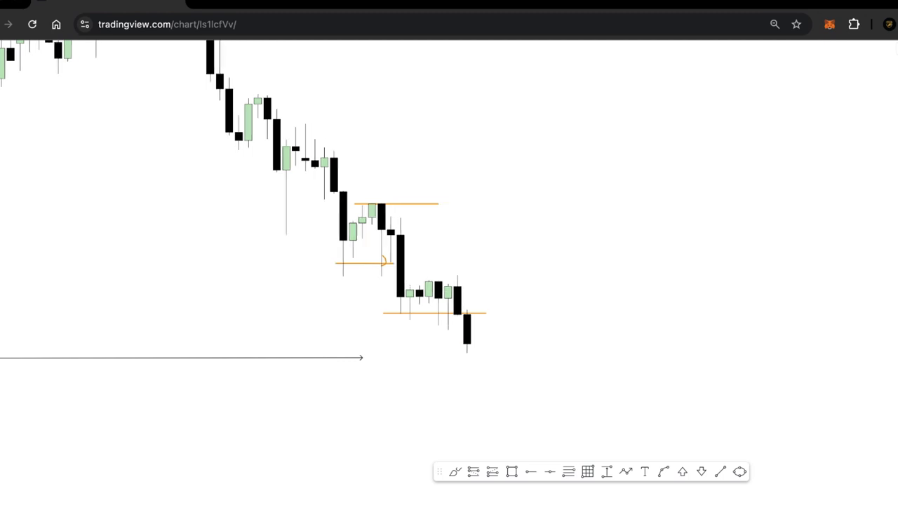
click(455, 472)
drag(414, 276, 469, 278)
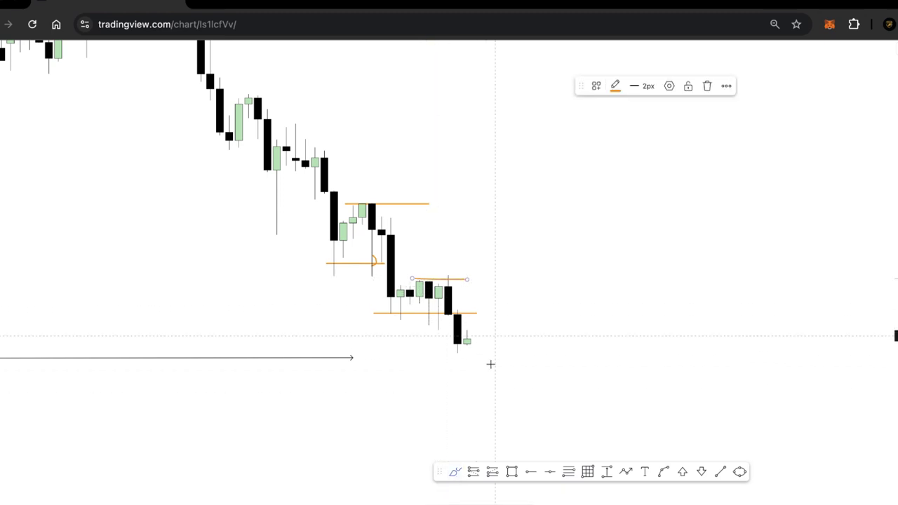
drag(431, 355, 468, 354)
click(455, 472)
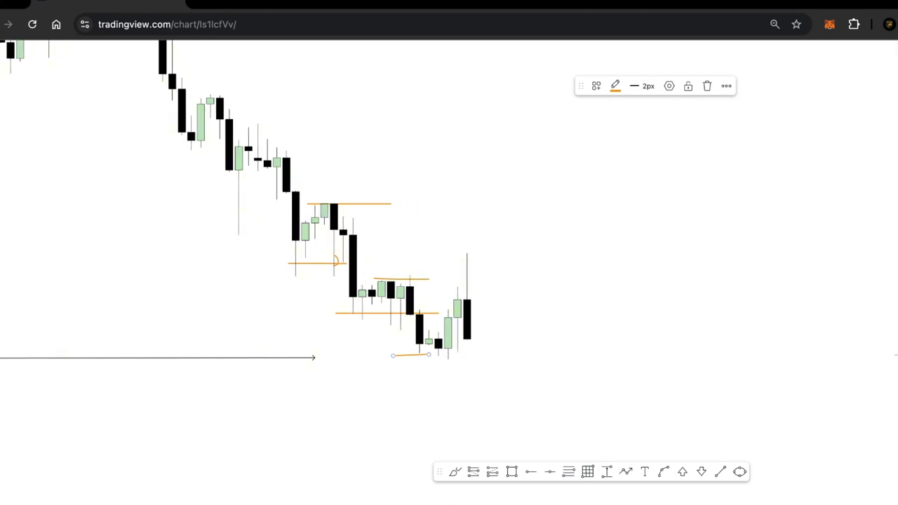
Step: Select and delete all the orange brushed level lines, keeping the black arrow
scroll(571, 264, up, 2)
drag(492, 298, 353, 142)
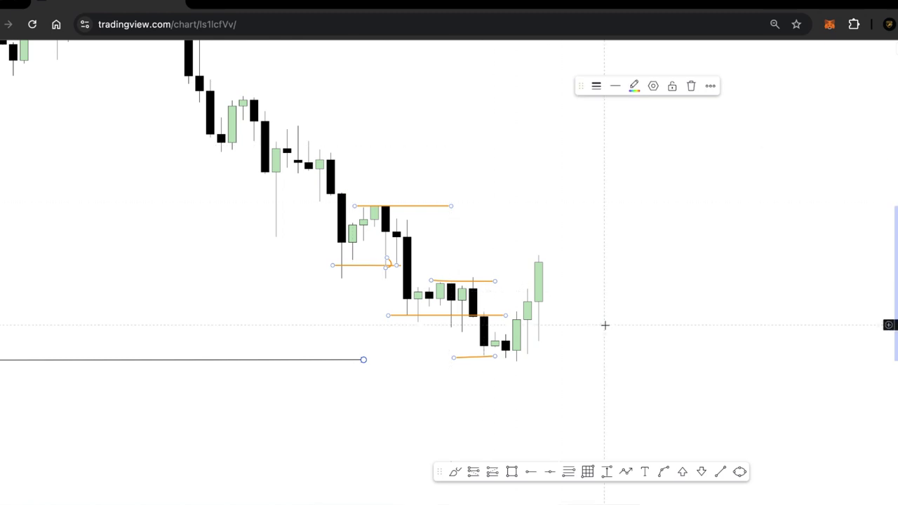
click(341, 190)
drag(320, 180, 610, 330)
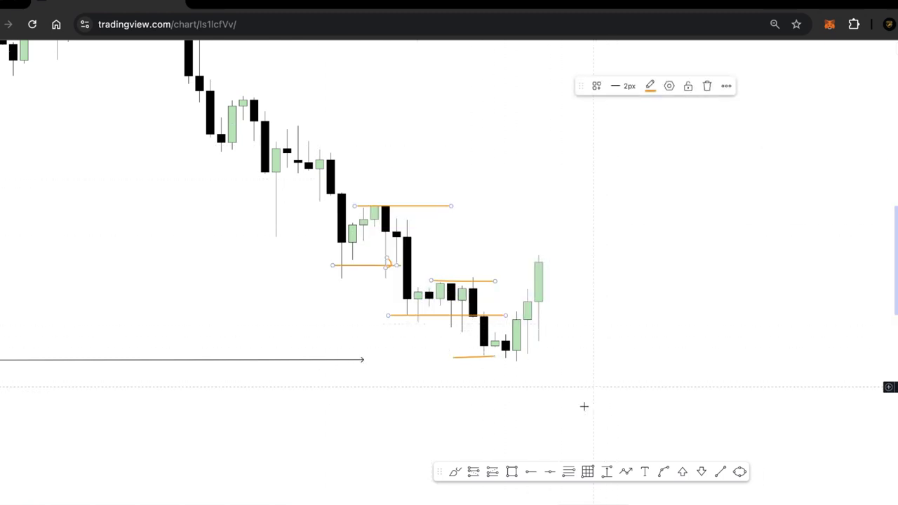
click(707, 85)
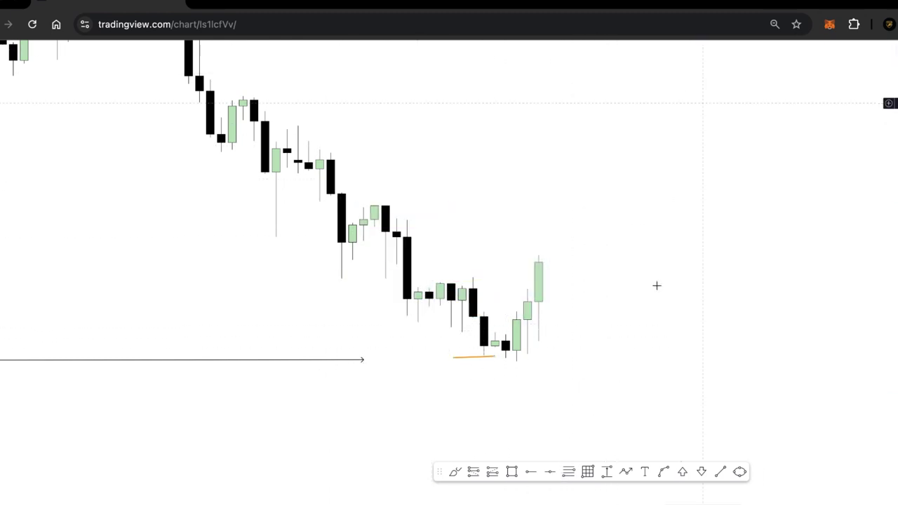
drag(637, 389, 445, 246)
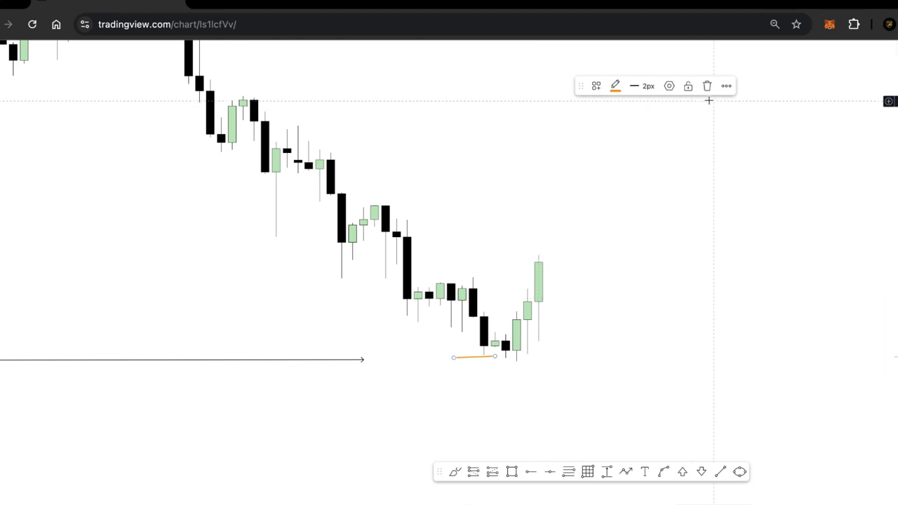
key(Delete)
Step: Brush a line under the latest lows, an arrow over the minor high and a long line at the previous swing high
scroll(662, 178, right, 5)
scroll(671, 192, left, 10)
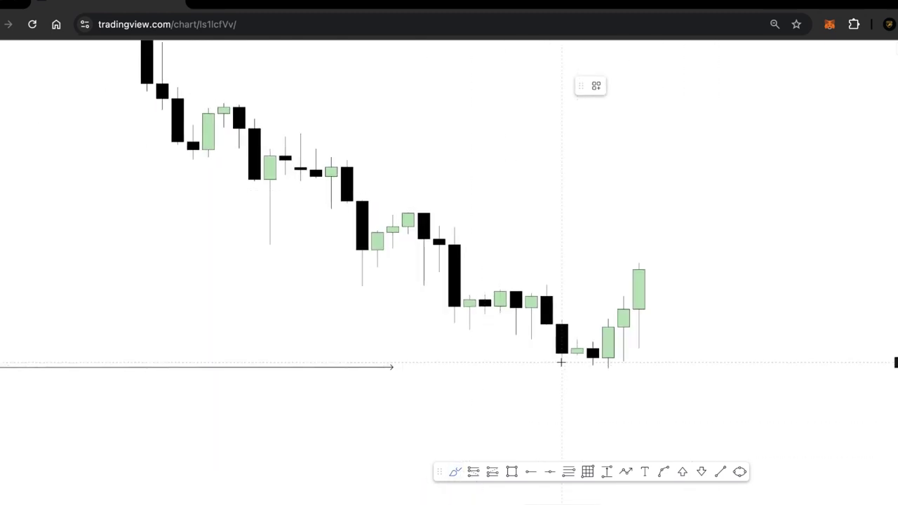
drag(541, 361, 653, 358)
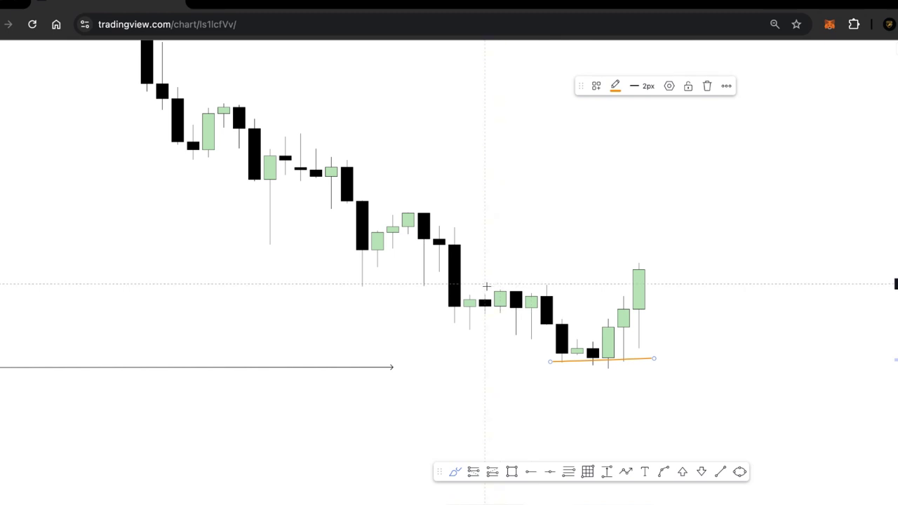
mouse_move(567, 284)
mouse_down()
mouse_move(577, 293)
mouse_move(561, 293)
mouse_up()
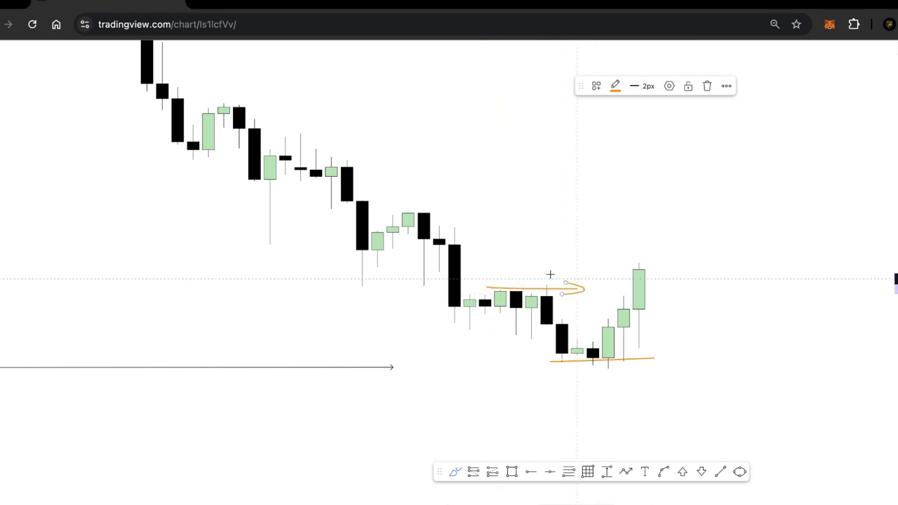
mouse_move(397, 210)
mouse_down()
mouse_move(654, 208)
mouse_move(647, 223)
mouse_up()
key(Escape)
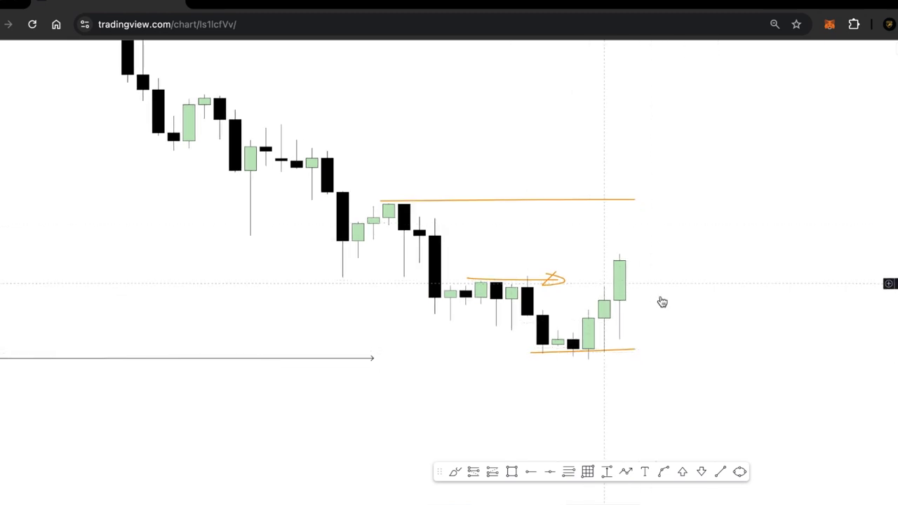
Step: Brush a horizontal arrow over the latest swing high that preceded the sharp drop
drag(662, 301, 610, 295)
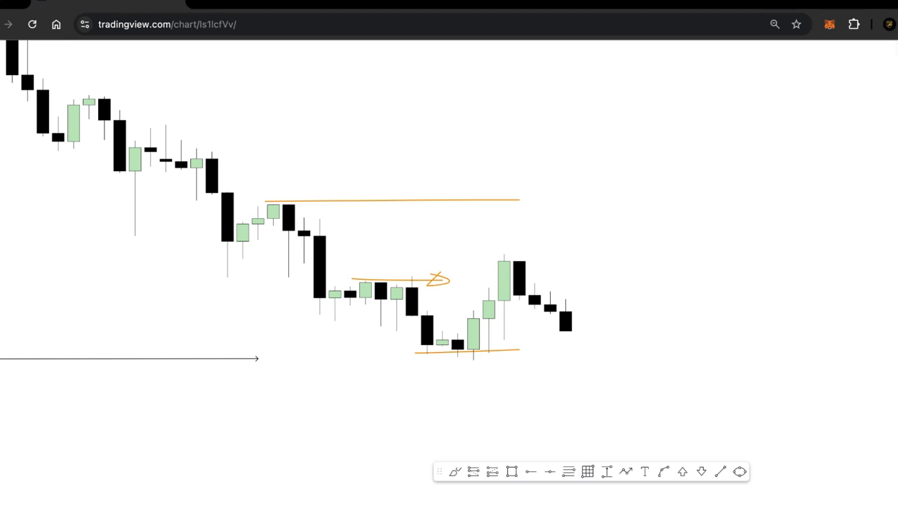
scroll(606, 351, down, 4)
mouse_move(679, 263)
mouse_down()
mouse_move(588, 256)
mouse_move(509, 295)
mouse_up()
click(454, 474)
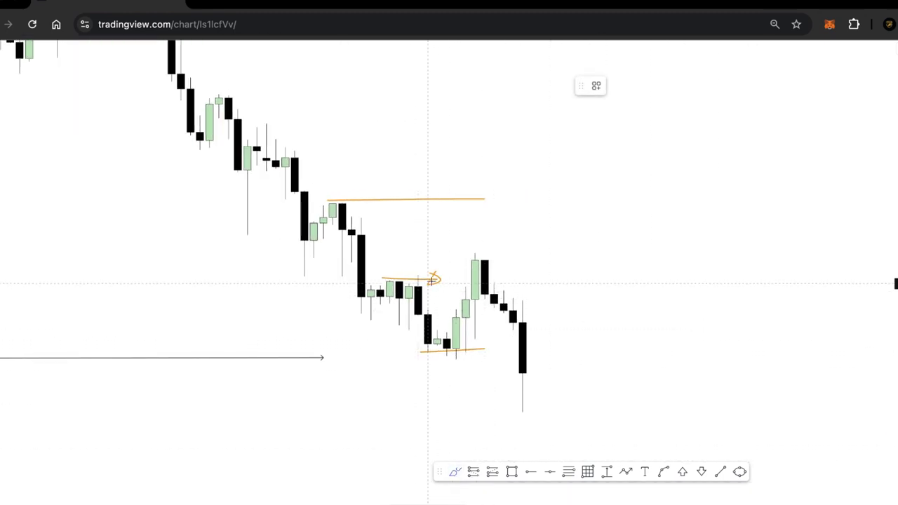
drag(462, 252, 439, 251)
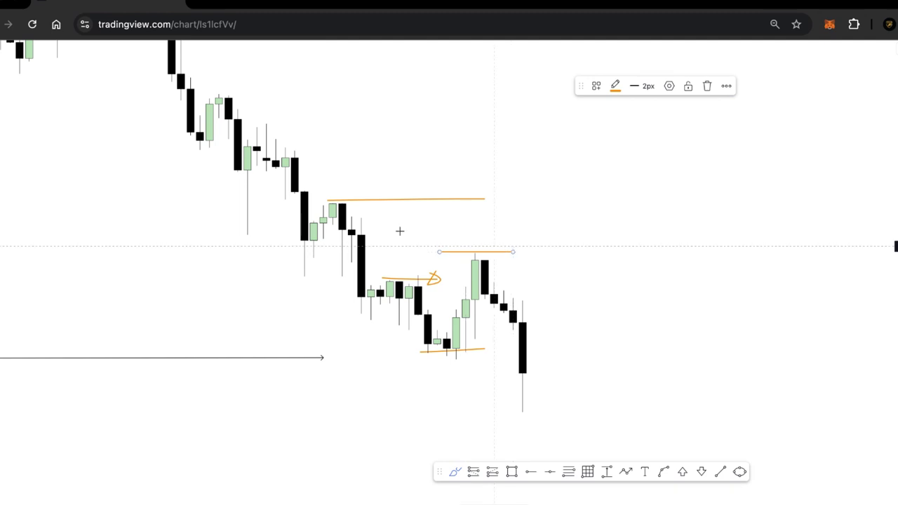
mouse_move(505, 242)
mouse_down()
mouse_move(523, 250)
mouse_move(504, 263)
mouse_up()
Step: Brush a horizontal line through the long lower wick of the big black candle and add an arrowhead to its end
drag(468, 406, 561, 406)
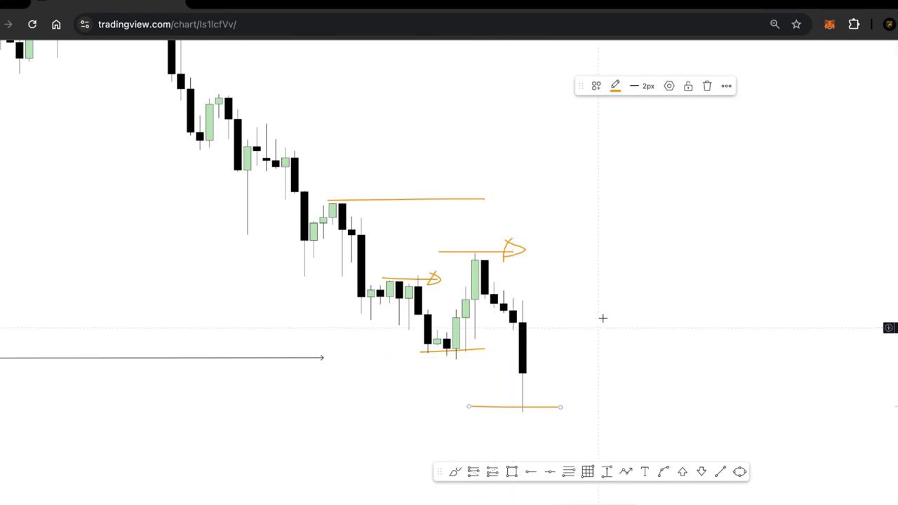
drag(647, 243, 676, 220)
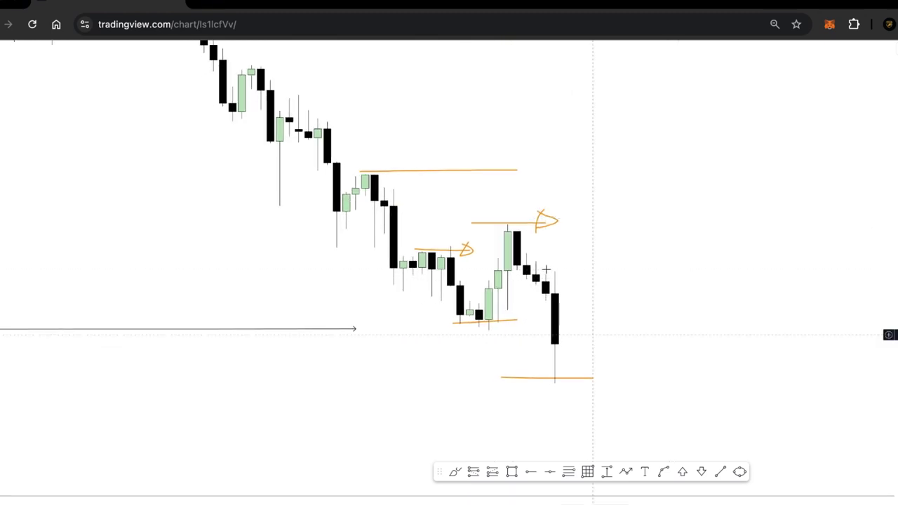
click(456, 471)
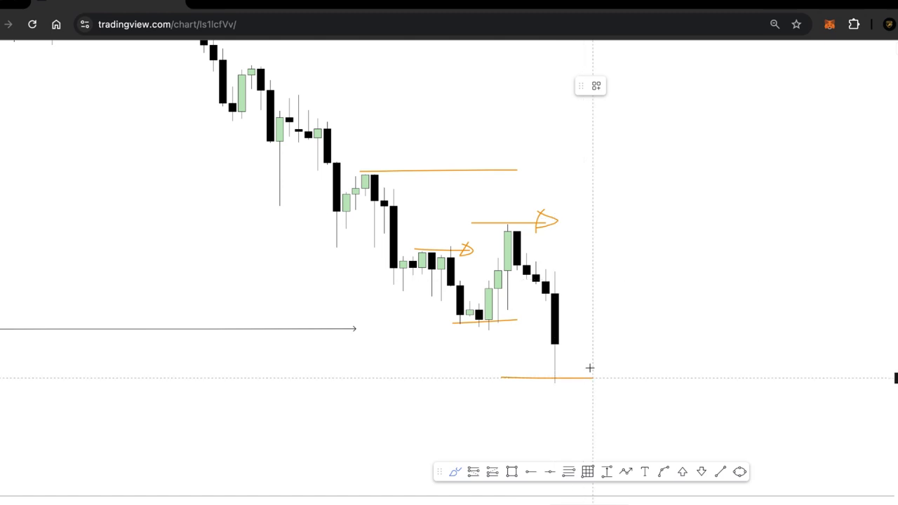
drag(589, 386, 586, 367)
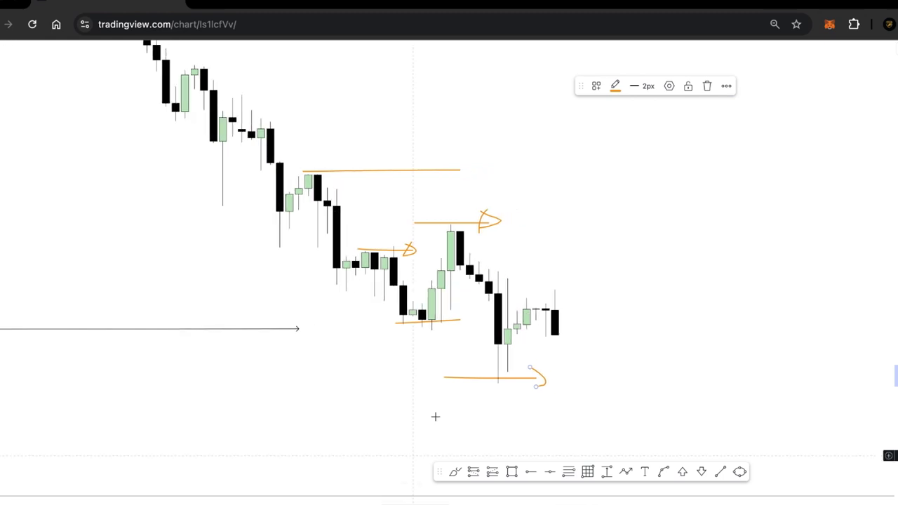
Step: Brush lines along the highs and lows of the sideways candles that follow the sharp drop
scroll(501, 310, up, 3)
drag(459, 312, 668, 311)
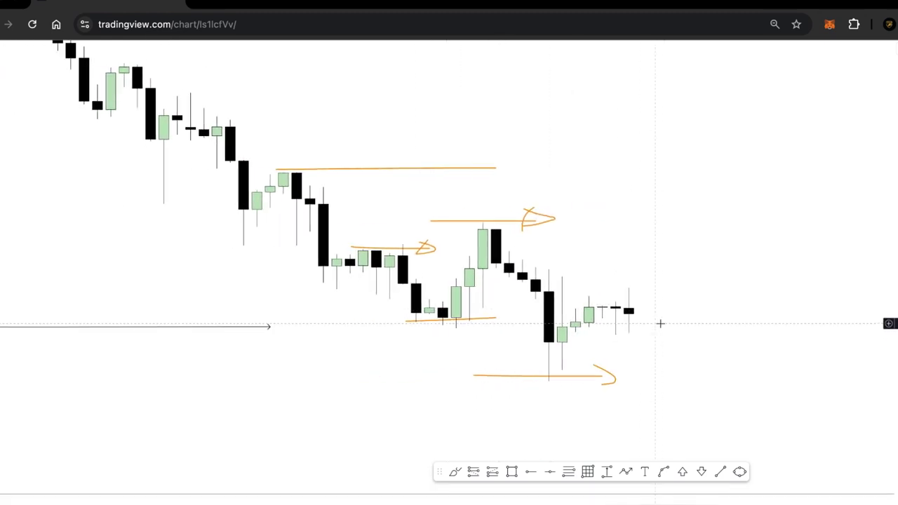
click(455, 471)
drag(521, 374, 609, 377)
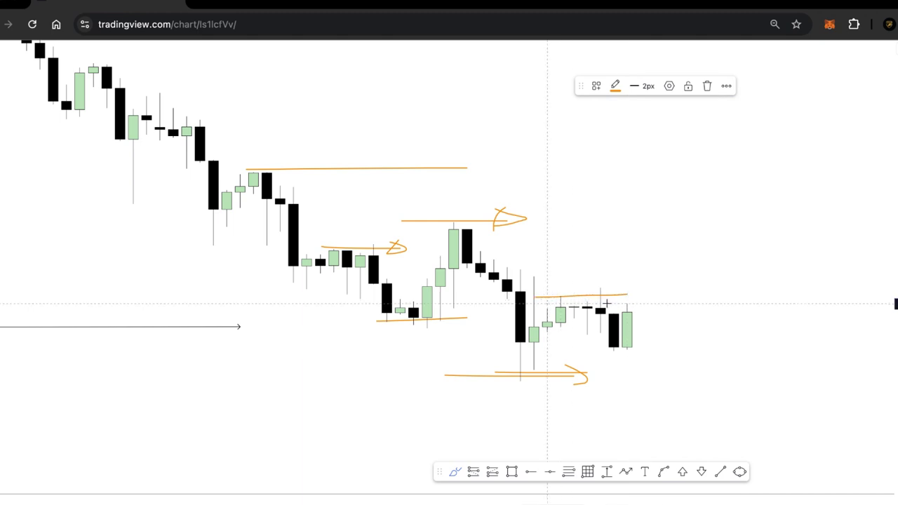
drag(589, 292, 627, 292)
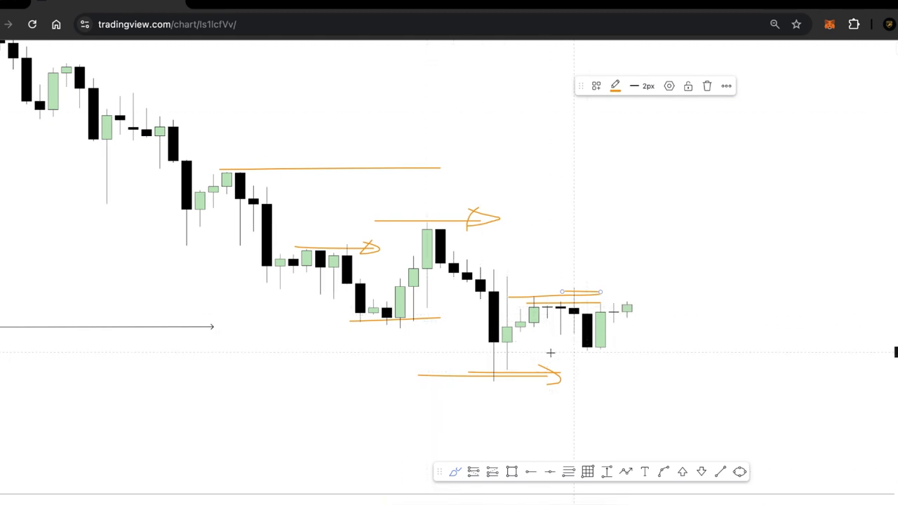
drag(467, 348, 590, 353)
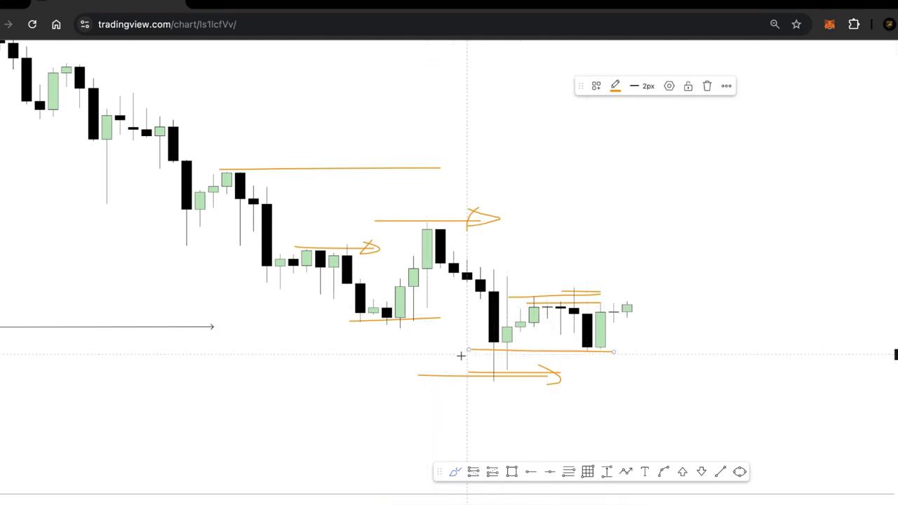
Step: Select and delete every orange brush drawing around the recent highs and lows
mouse_move(477, 355)
mouse_down()
mouse_move(586, 356)
mouse_move(291, 182)
mouse_move(314, 138)
mouse_up()
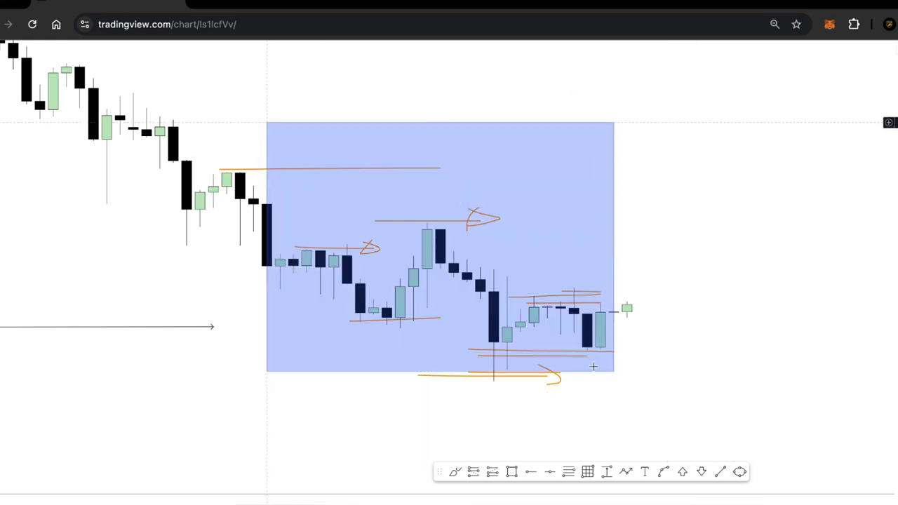
drag(593, 366, 596, 369)
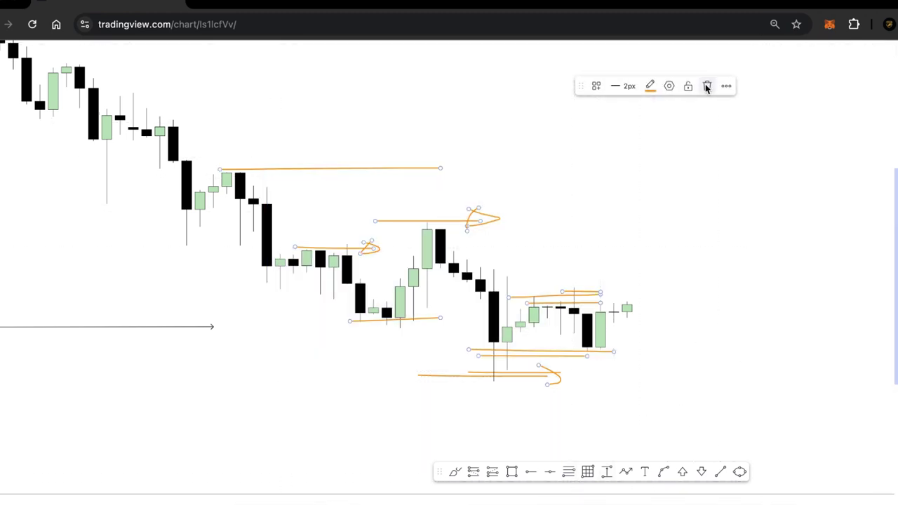
key(Delete)
drag(414, 274, 640, 382)
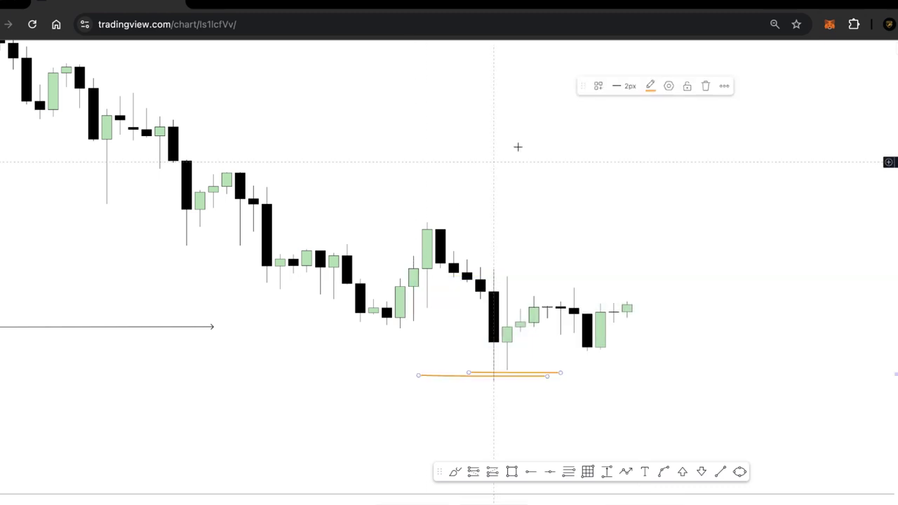
click(707, 86)
Step: Brush one horizontal line beneath the latest consolidation and another across its highs
scroll(703, 234, right, 5)
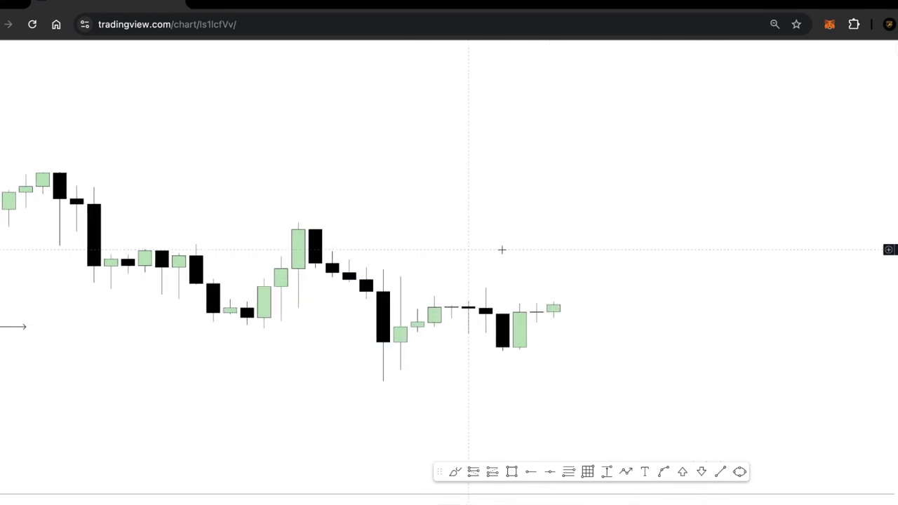
scroll(500, 248, left, 5)
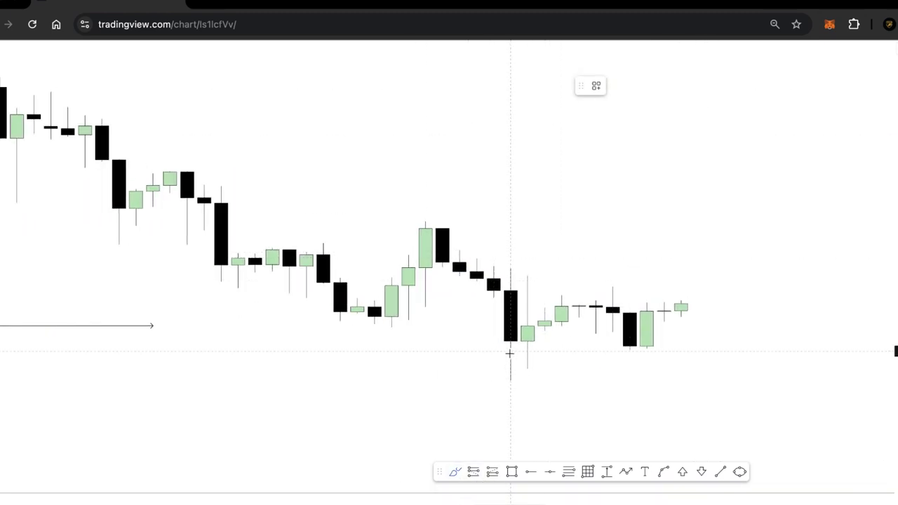
drag(502, 357, 625, 358)
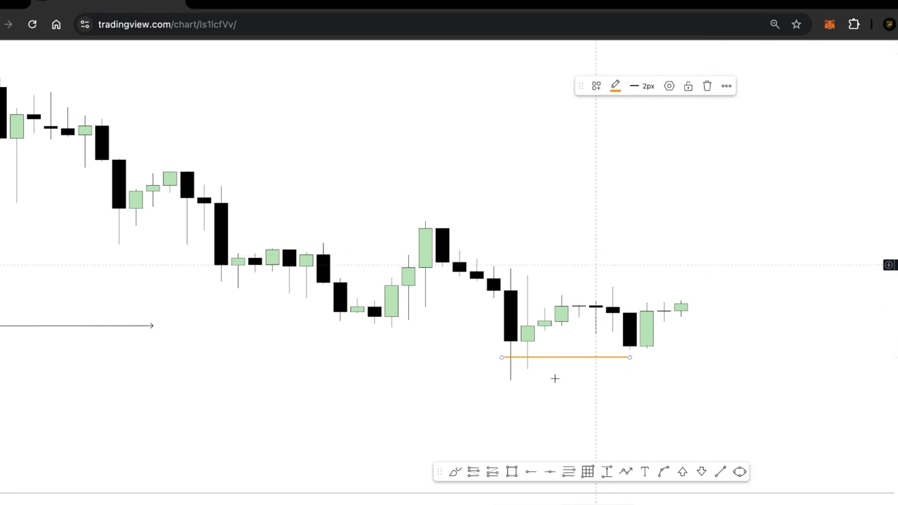
click(456, 471)
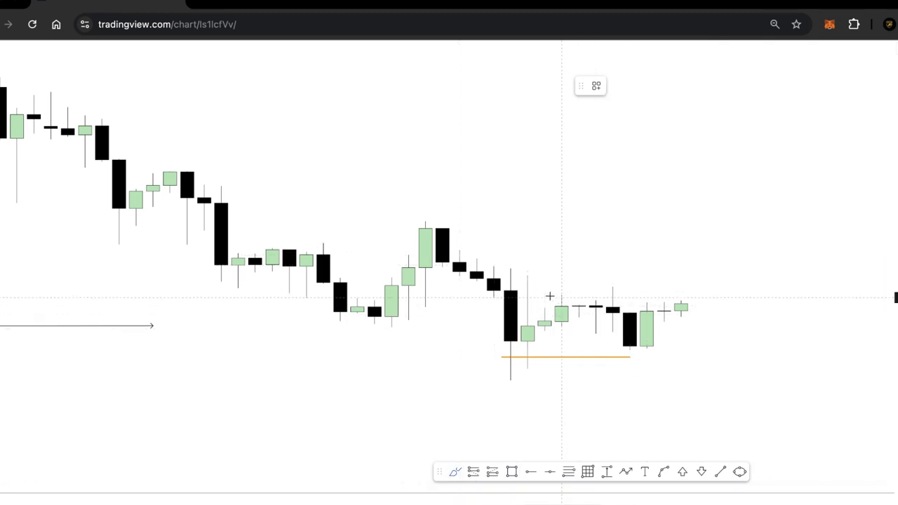
drag(549, 296, 667, 296)
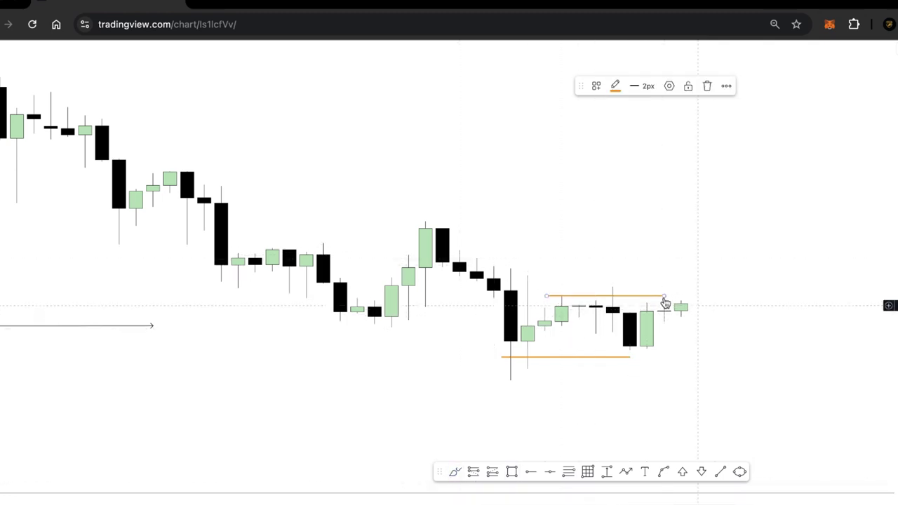
Step: Brush a long horizontal arrow from the swing high above the consolidation, extending past the latest candle
click(457, 474)
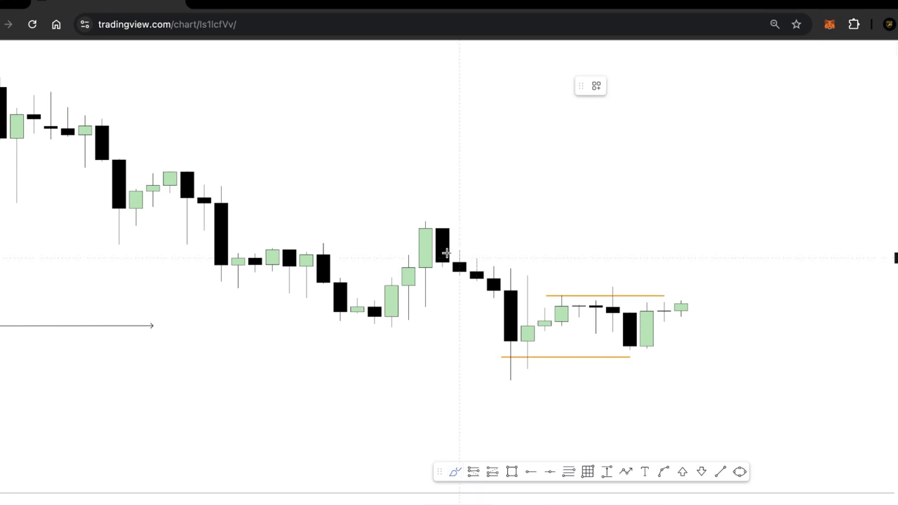
drag(482, 223, 731, 223)
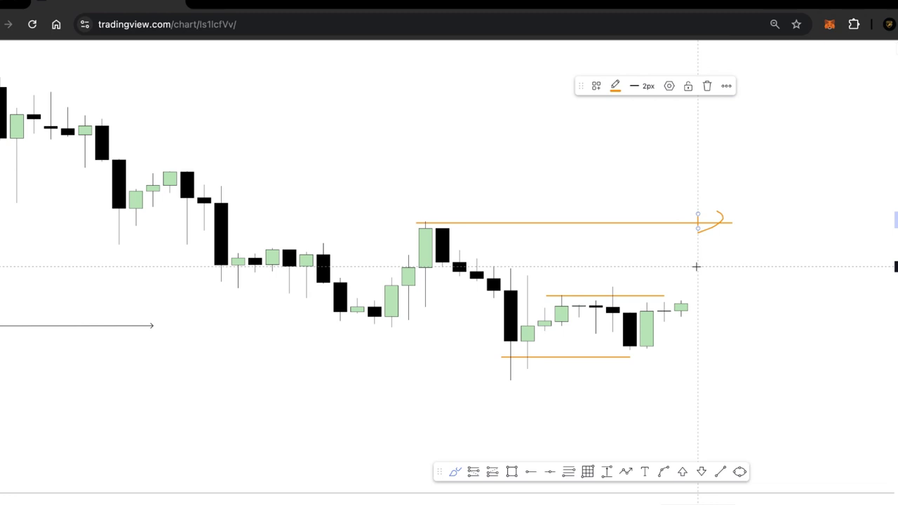
drag(641, 253, 499, 247)
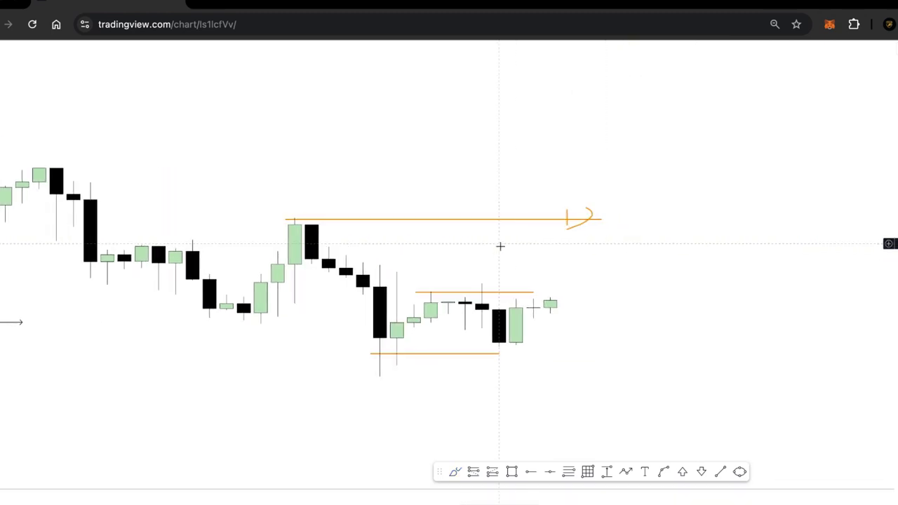
Step: Examine the newest 4-hour candle against the brushed consolidation lines and the swing-high arrow above them
scroll(779, 263, up, 3)
drag(530, 310, 648, 300)
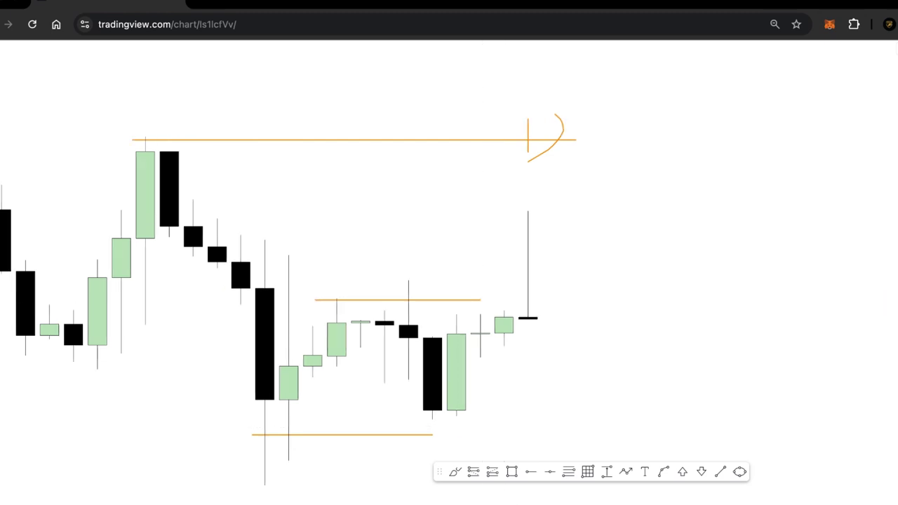
scroll(714, 319, down, 2)
drag(890, 140, 890, 288)
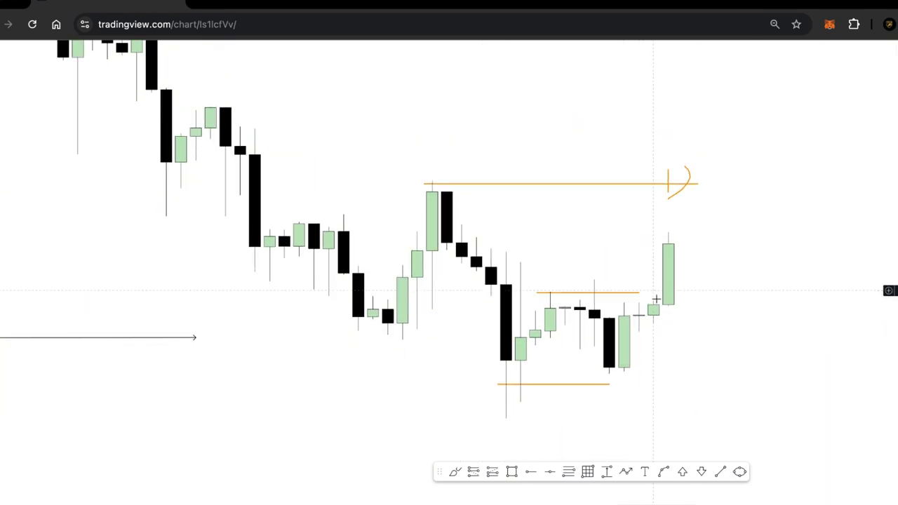
scroll(699, 335, down, 3)
drag(461, 335, 533, 307)
scroll(386, 307, down, 2)
click(680, 273)
scroll(680, 274, up, 3)
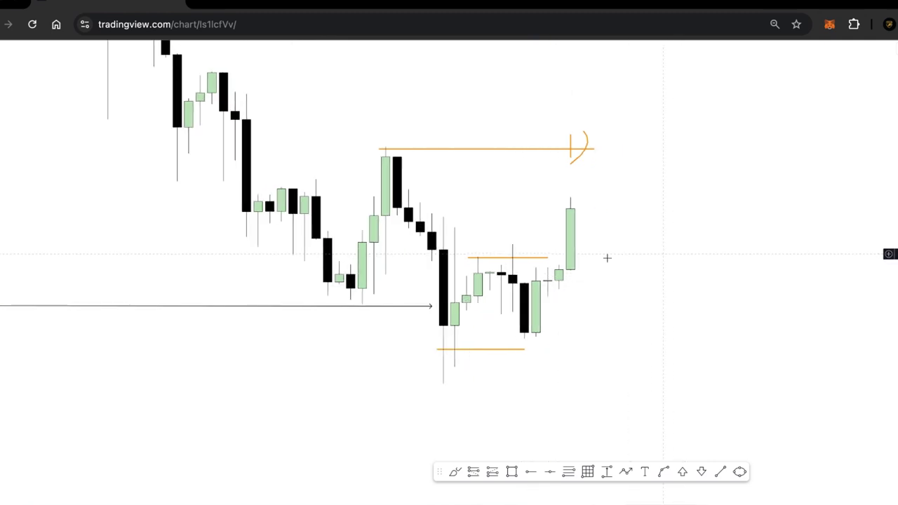
scroll(612, 267, up, 3)
drag(582, 234, 622, 277)
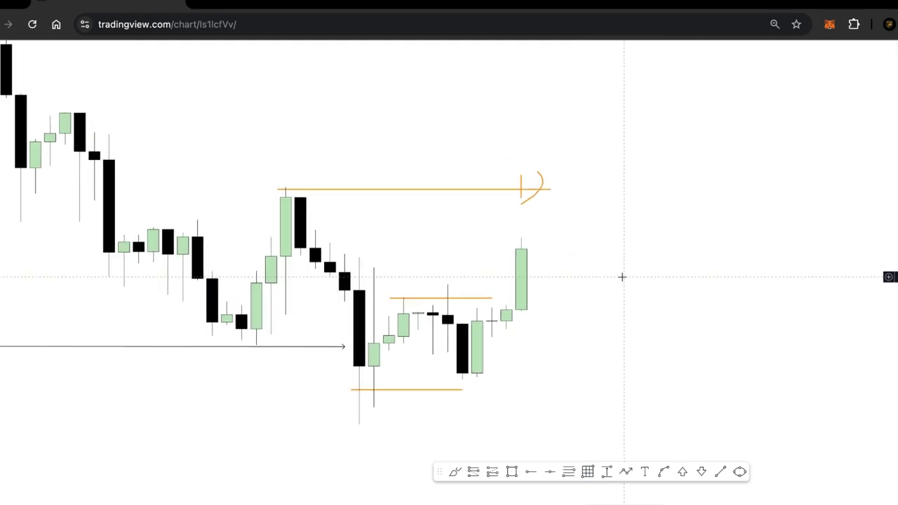
Step: Switch the chart to the 1-hour interval and frame the latest swings around the consolidation
text(1)
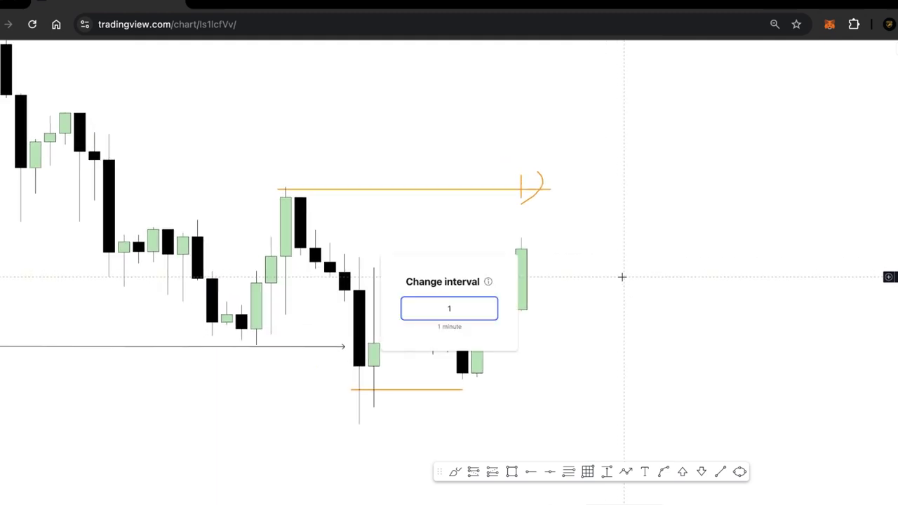
key(Return)
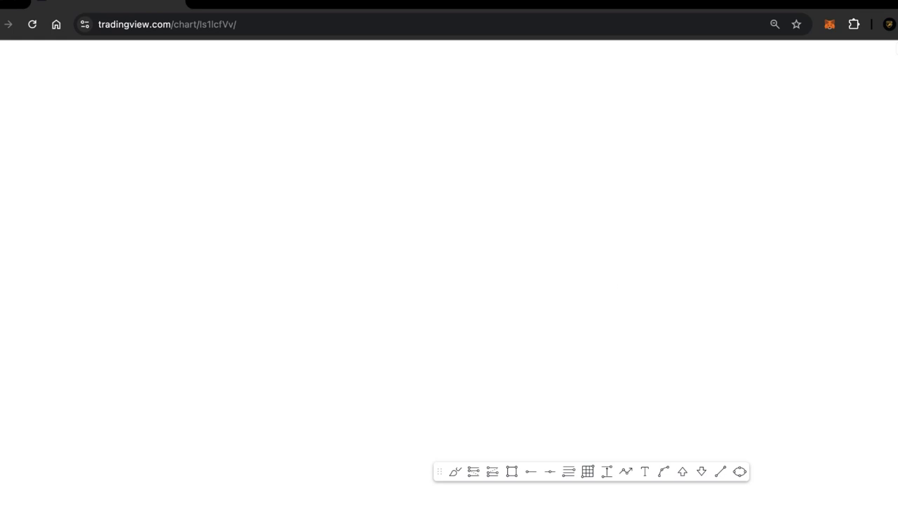
scroll(725, 292, down, 8)
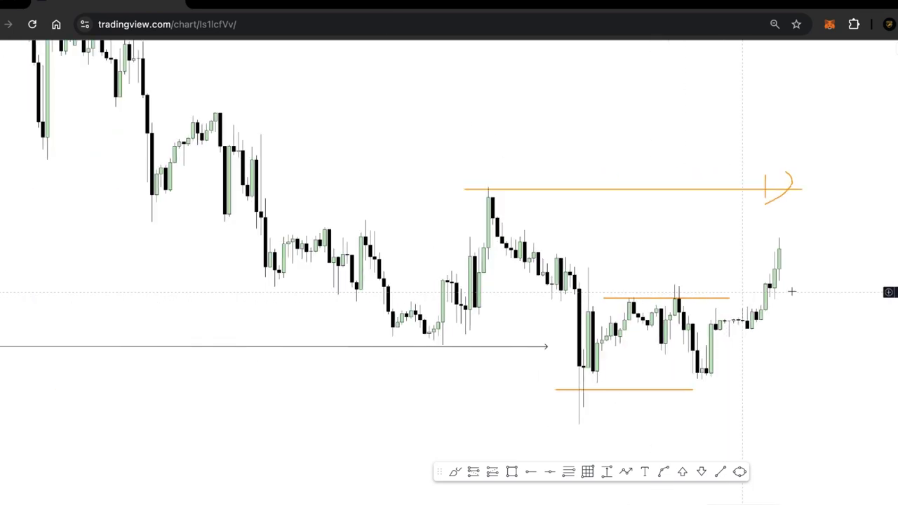
drag(888, 371, 888, 286)
drag(806, 286, 604, 244)
scroll(604, 245, up, 4)
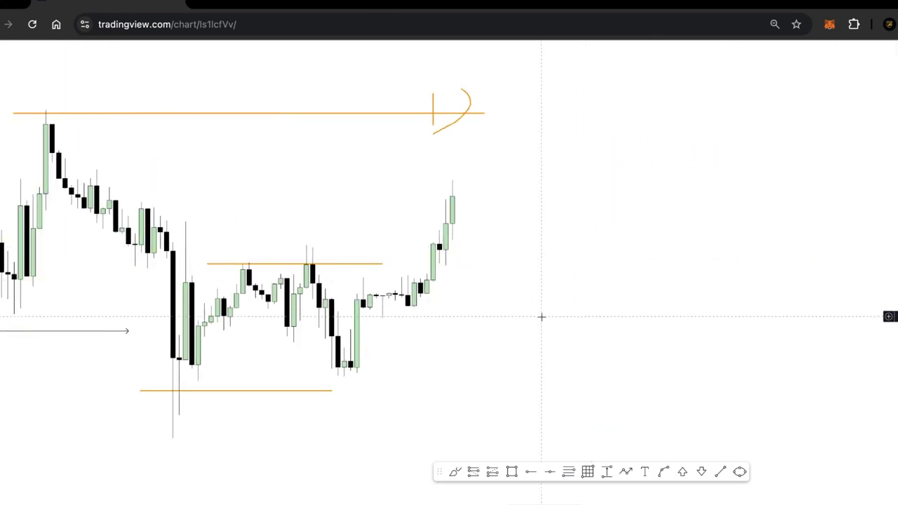
drag(485, 300, 692, 319)
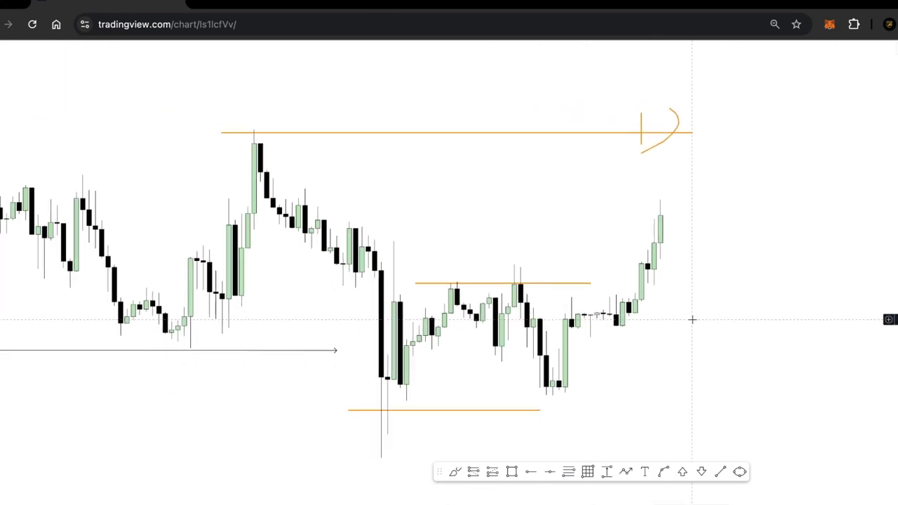
Step: Circle the earlier swing low with the brush, sketch price-path curves through the swings, and add a horizontal line under the latest rally
click(453, 472)
mouse_move(170, 319)
mouse_down()
mouse_move(165, 326)
mouse_move(274, 160)
mouse_move(396, 377)
mouse_move(561, 195)
mouse_move(634, 207)
mouse_up()
mouse_move(689, 310)
mouse_down()
mouse_move(745, 112)
mouse_move(743, 123)
mouse_up()
drag(781, 301, 568, 302)
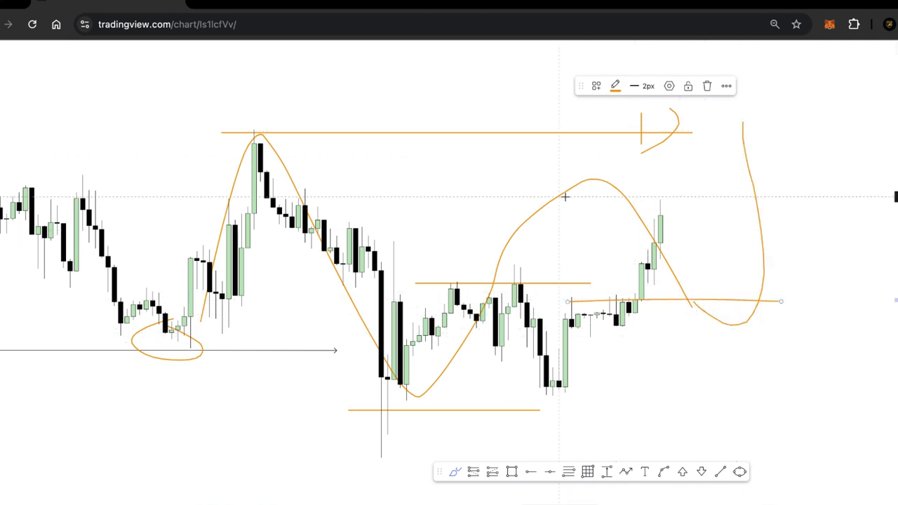
mouse_move(635, 186)
mouse_down()
mouse_move(727, 170)
mouse_move(771, 250)
mouse_move(818, 187)
mouse_move(813, 169)
mouse_up()
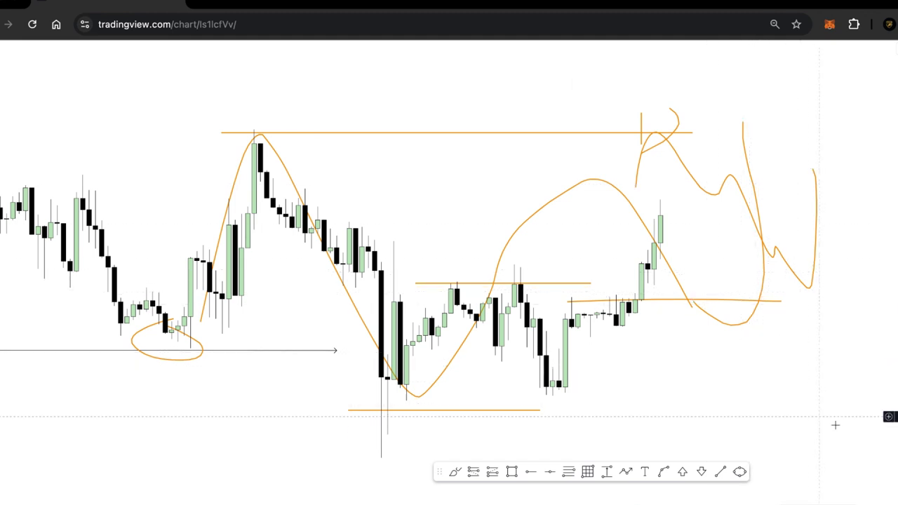
Step: Select and delete all brush drawings and the black arrow line around the recent swings
mouse_move(813, 404)
mouse_down()
mouse_move(164, 42)
mouse_move(145, 47)
mouse_up()
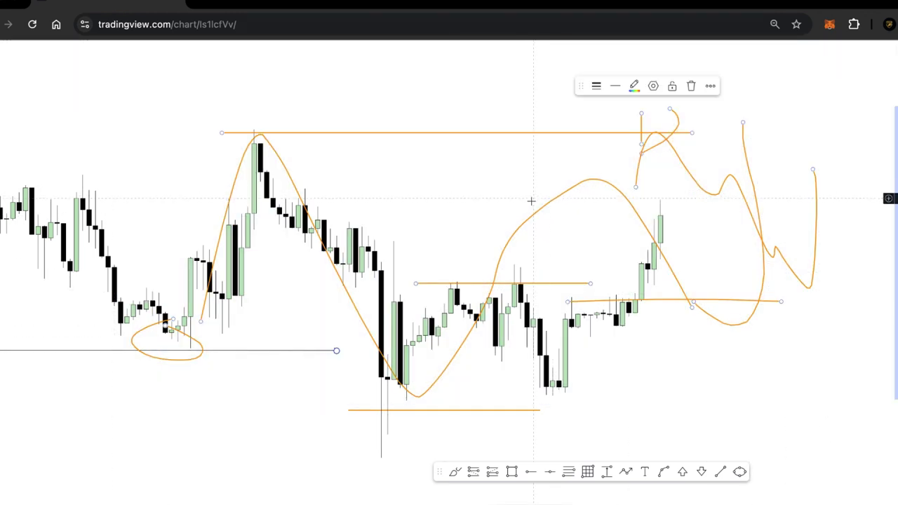
click(691, 86)
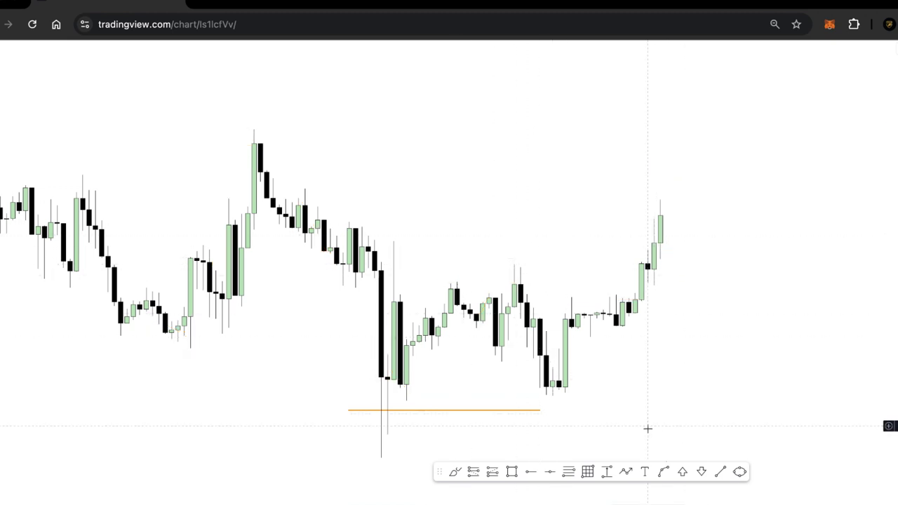
drag(647, 428, 260, 221)
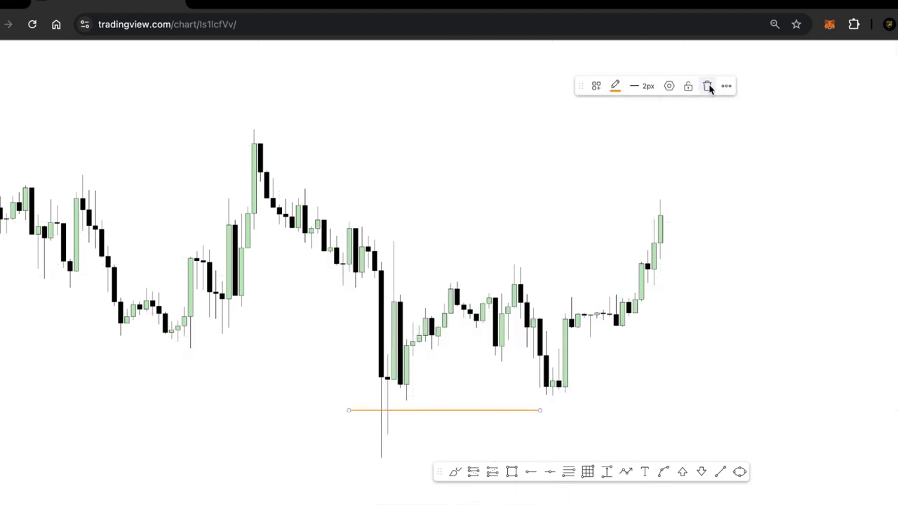
click(708, 86)
Step: Place horizontal rays from the lowest wick of the sharp drop and from the swing high before it
scroll(541, 406, right, 3)
click(530, 472)
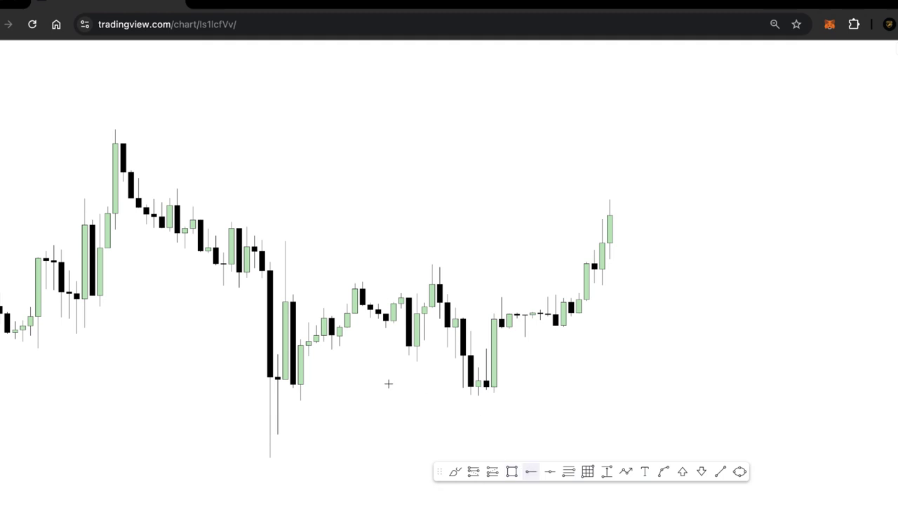
click(279, 451)
click(270, 456)
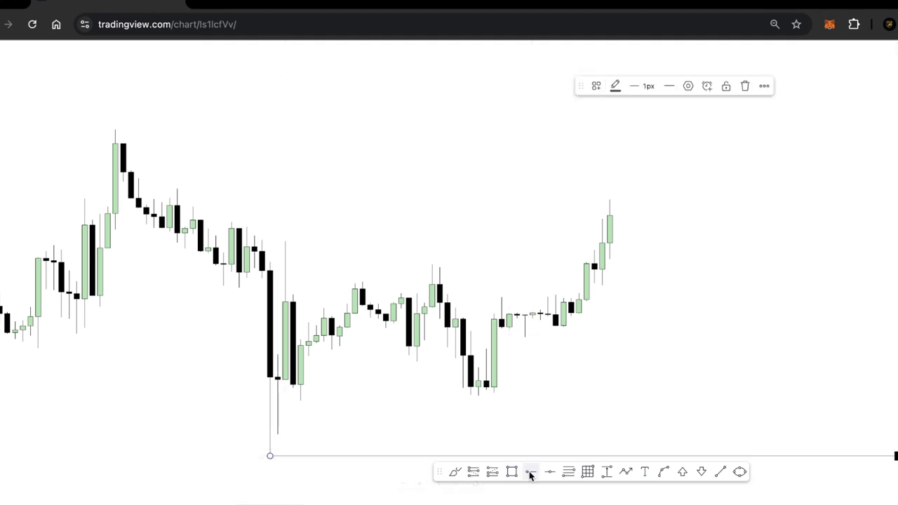
click(530, 473)
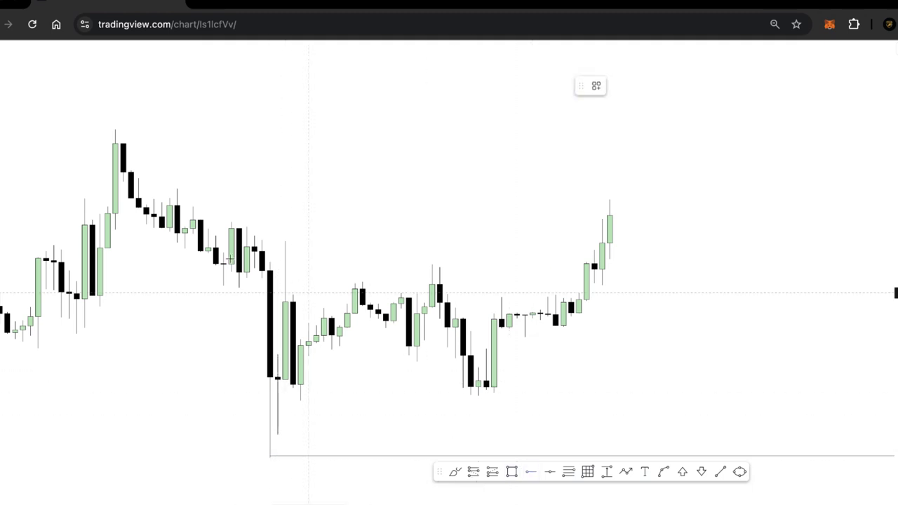
click(116, 132)
Step: Brush a horizontal arrow along the consolidation's highs, crossed by a short vertical mark near its tip
drag(890, 351, 890, 235)
scroll(491, 226, up, 3)
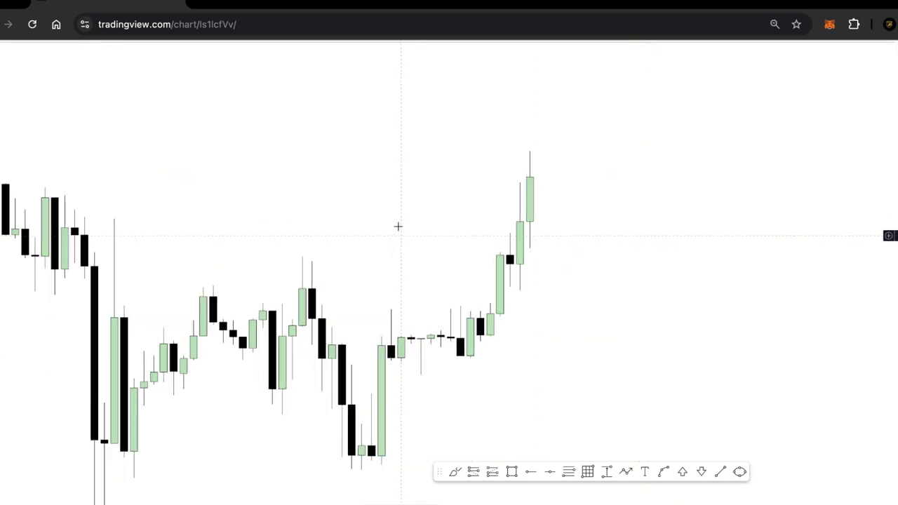
drag(398, 226, 585, 160)
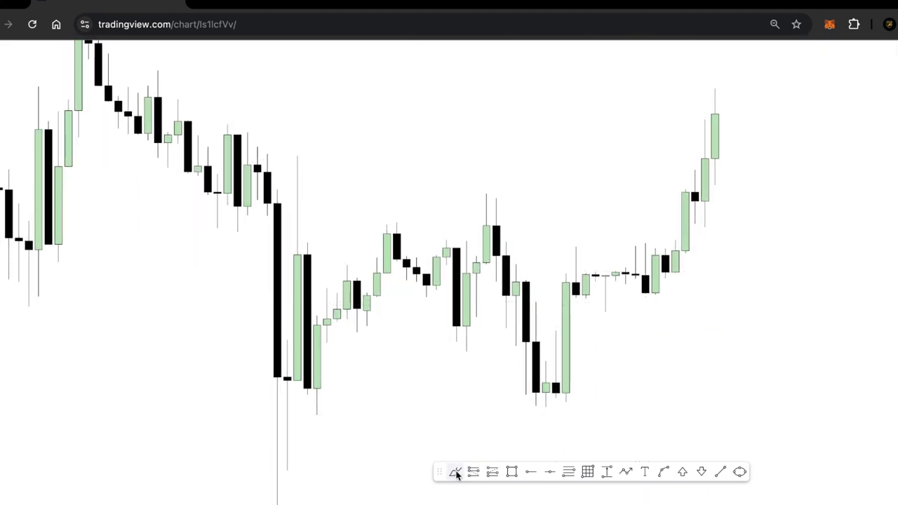
click(311, 223)
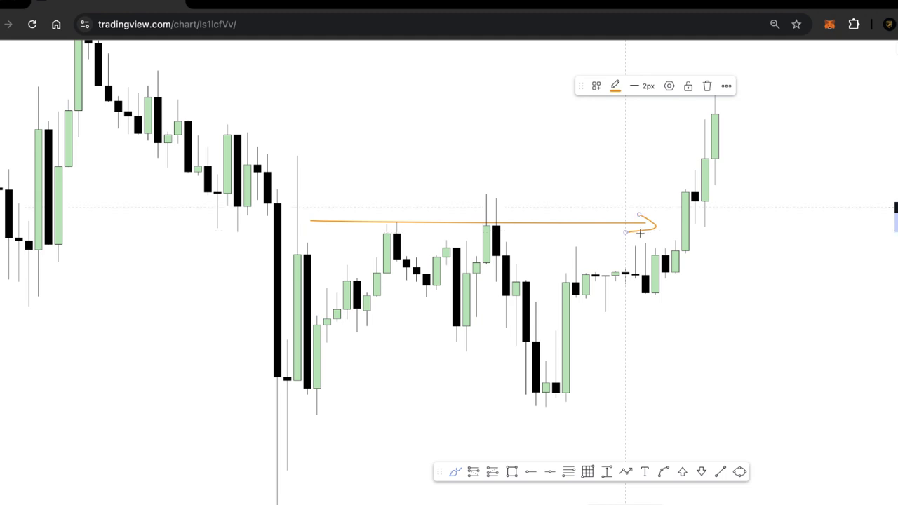
drag(594, 153, 487, 223)
Step: Examine the newest 1-hour candles against the swing-high ray and the arrow along the consolidation's highs
scroll(487, 222, down, 3)
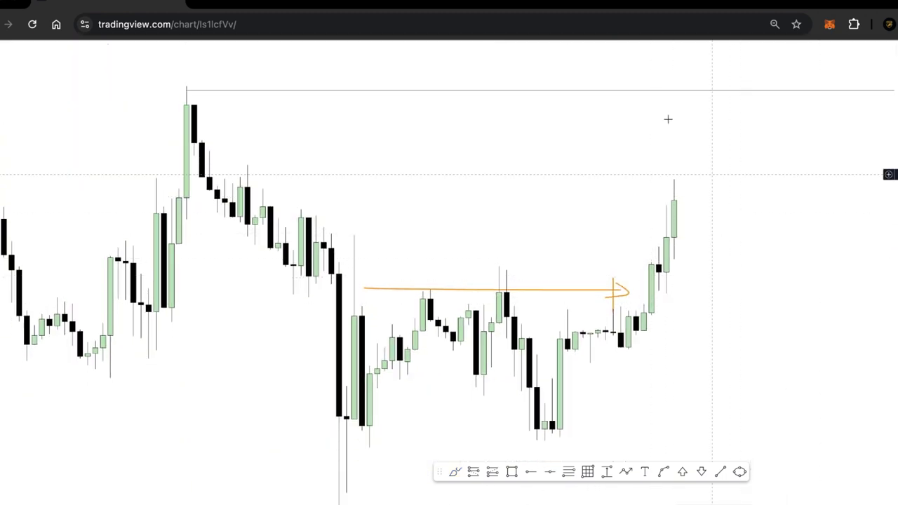
drag(628, 178, 547, 192)
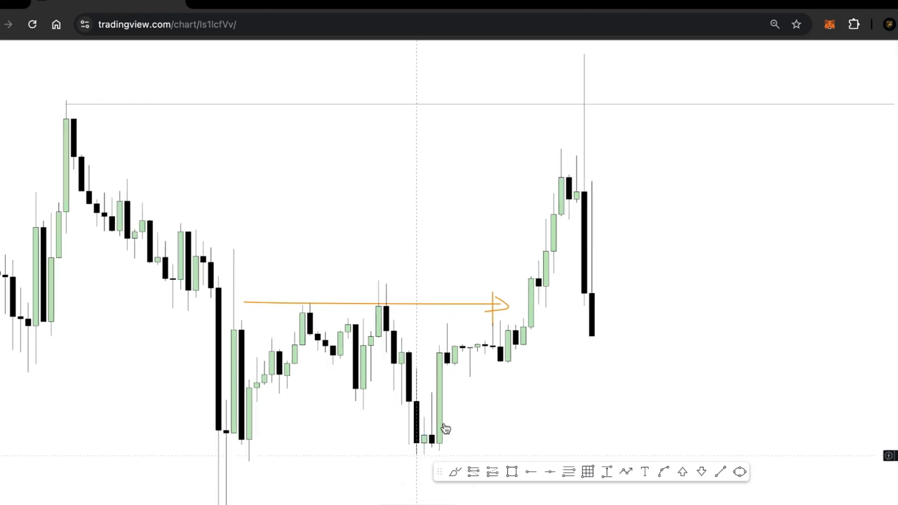
scroll(717, 287, down, 2)
drag(787, 219, 624, 240)
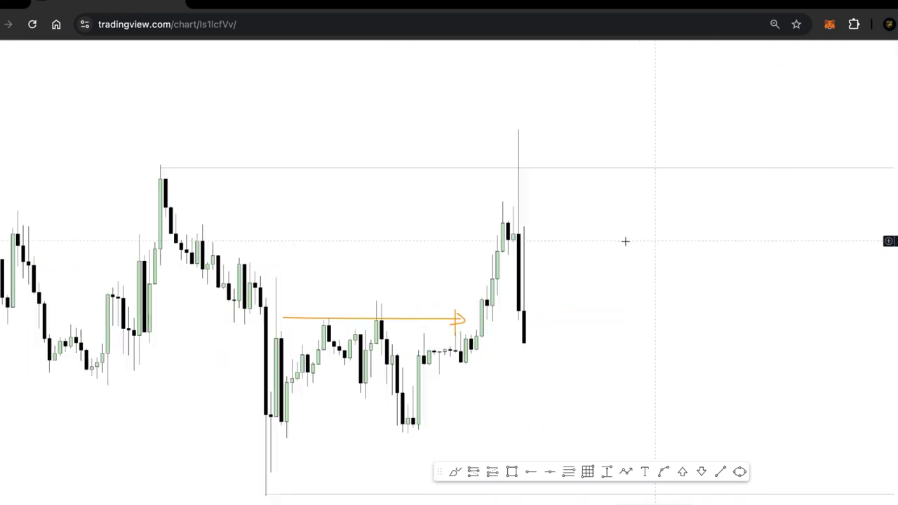
scroll(599, 250, up, 3)
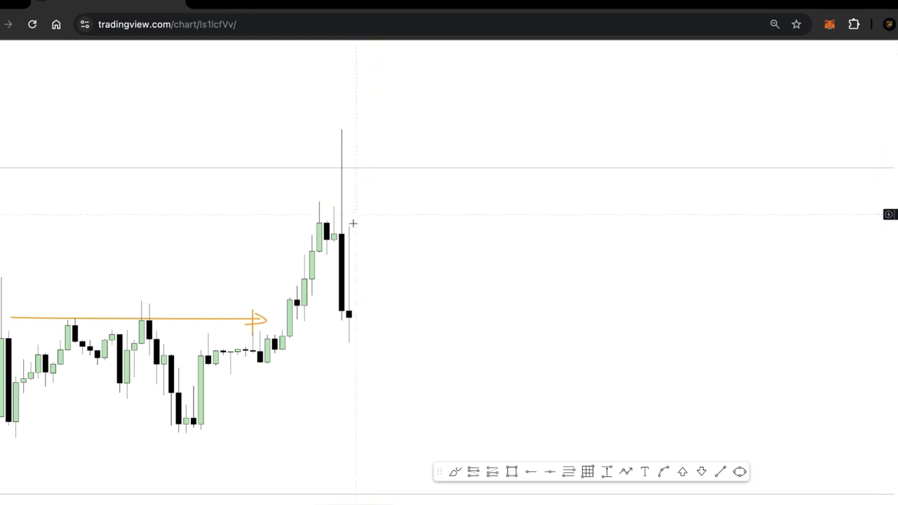
scroll(347, 210, down, 3)
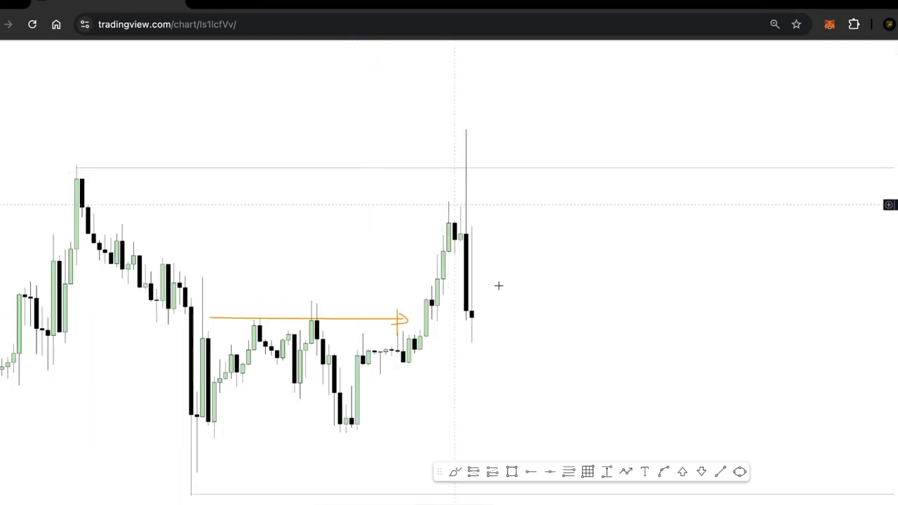
scroll(550, 283, up, 1)
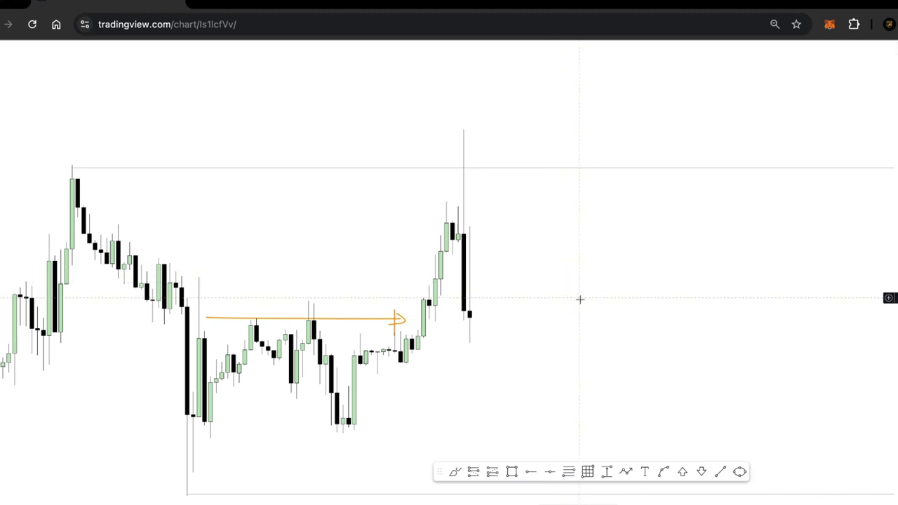
Step: Draw a Fibonacci retracement from the consolidation's last low to the rally high before the long wick, then circle its 50% and 61.8% levels
drag(580, 299, 511, 477)
click(570, 472)
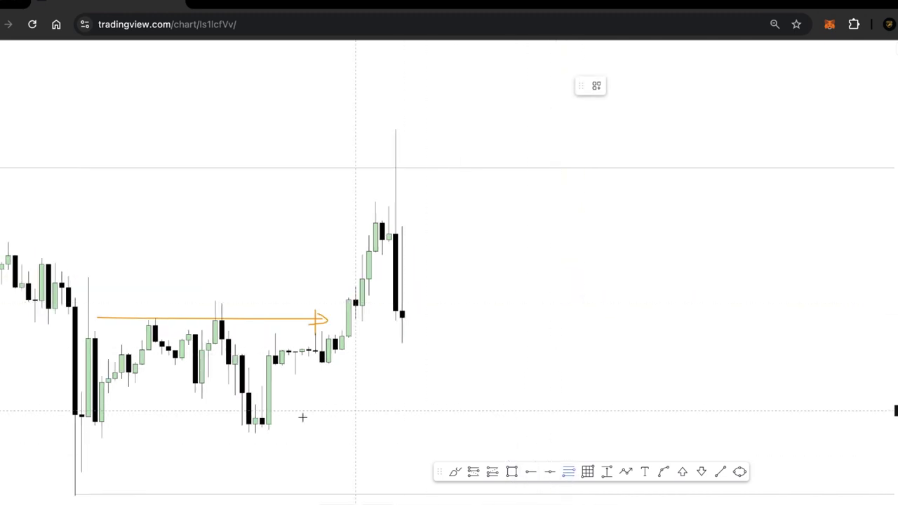
click(263, 432)
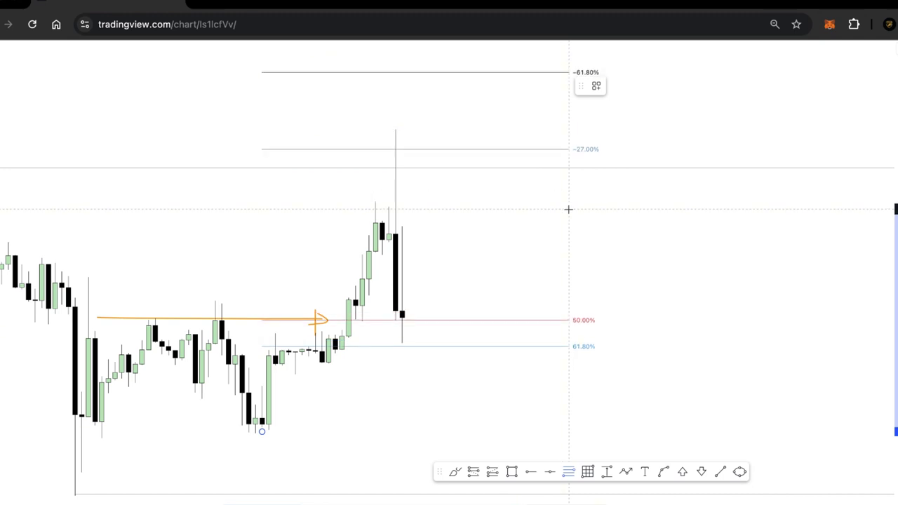
click(568, 209)
drag(515, 250, 676, 254)
scroll(646, 253, up, 2)
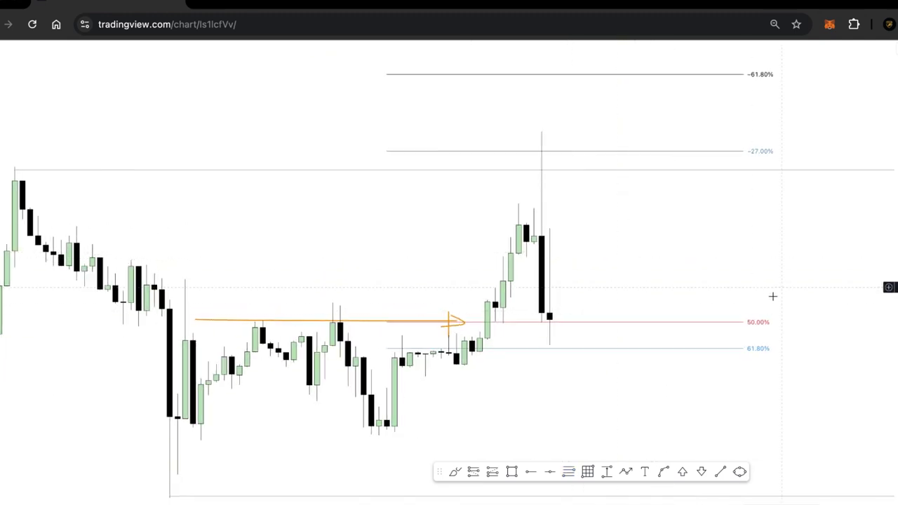
click(454, 473)
mouse_move(795, 310)
mouse_down()
mouse_move(767, 307)
mouse_move(712, 337)
mouse_up()
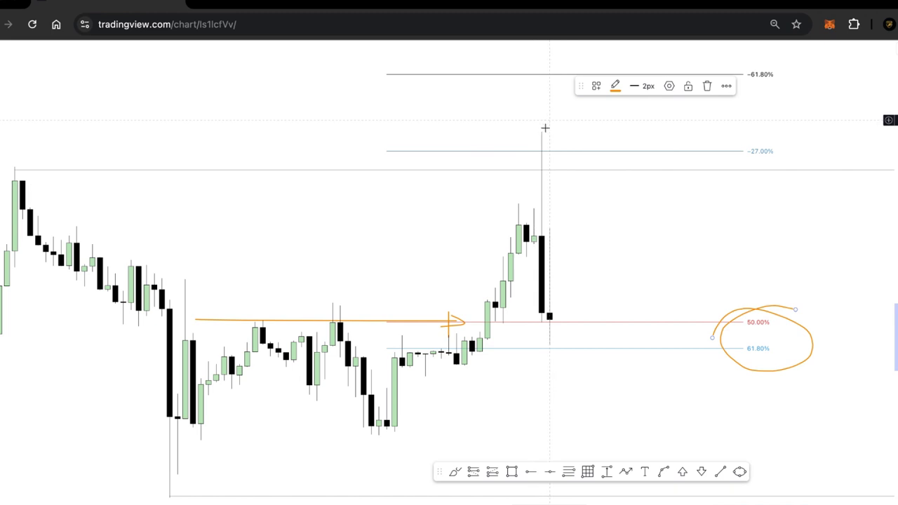
Step: Remove the Fibonacci retracement and the brushed circle around its levels
right_click(568, 281)
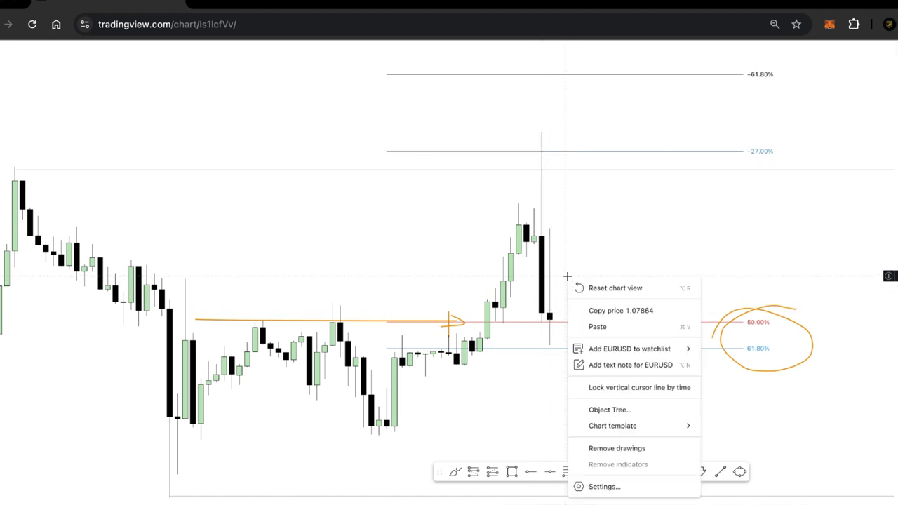
scroll(686, 236, up, 3)
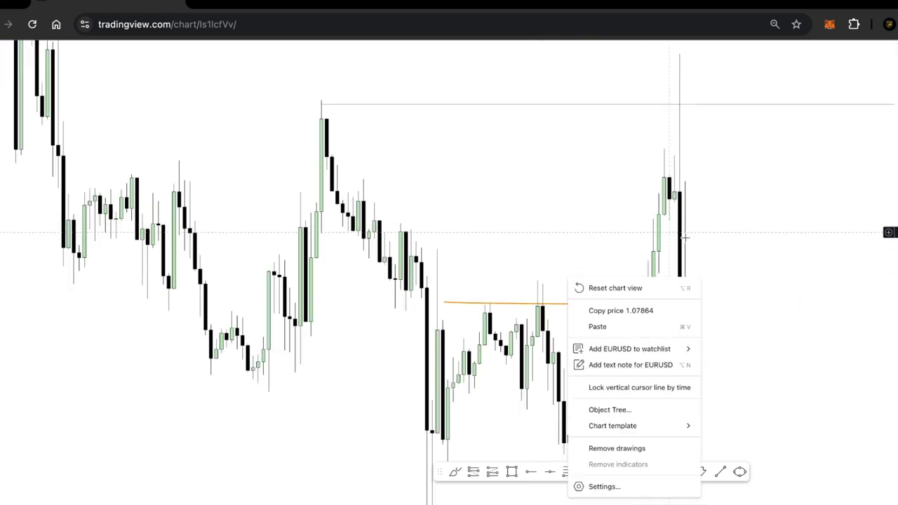
drag(627, 209, 524, 175)
scroll(749, 271, up, 3)
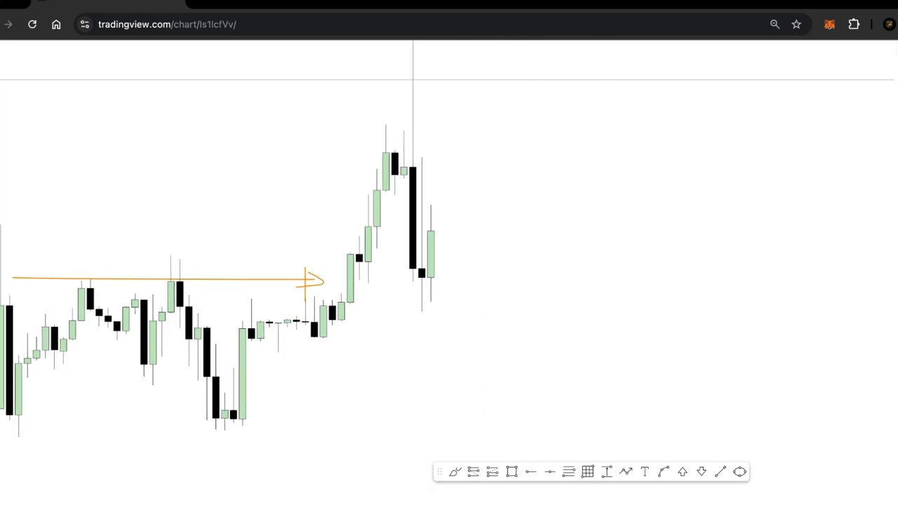
Step: Brush one horizontal line along the lows of the latest pullback and another beneath the base of the rally
scroll(358, 262, up, 3)
drag(390, 254, 729, 278)
scroll(663, 314, up, 3)
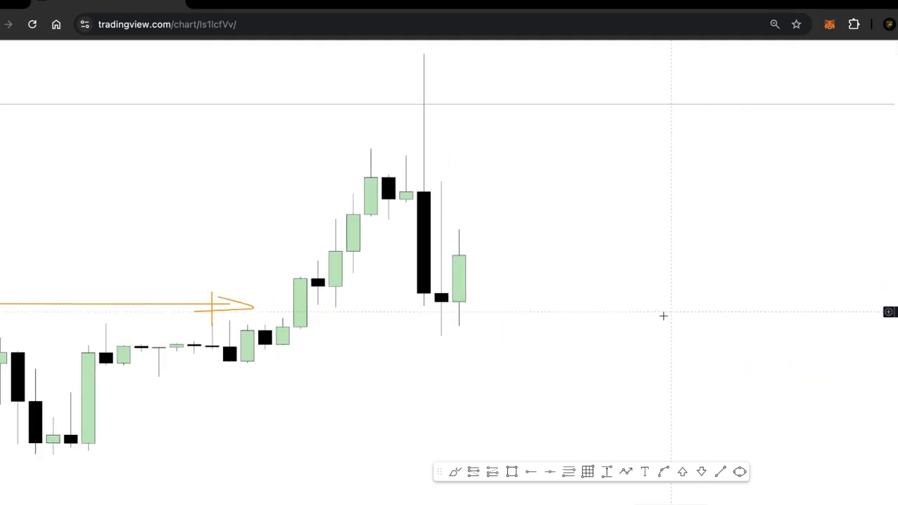
click(456, 471)
drag(266, 304, 459, 304)
drag(261, 357, 547, 358)
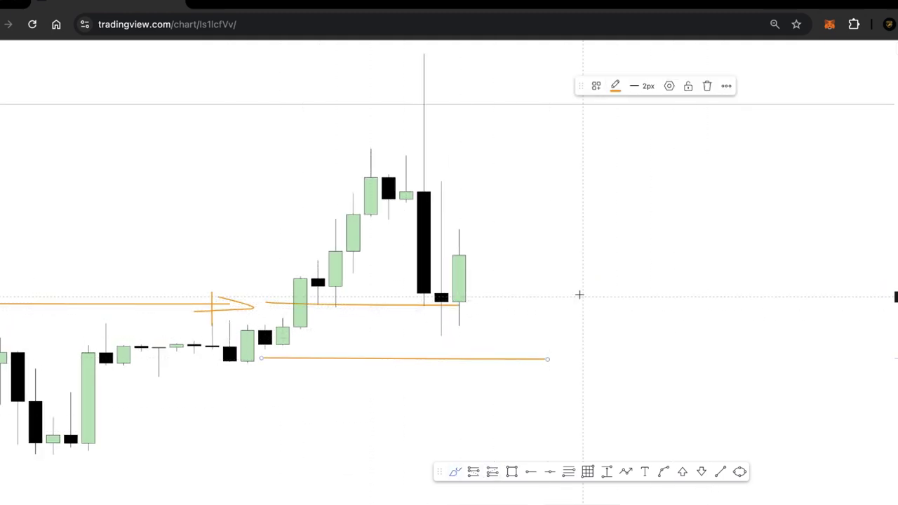
Step: Undo the two brushed lines along the pullback lows and beneath the base of the rally
key(super+z)
key(super+z)
right_click(506, 230)
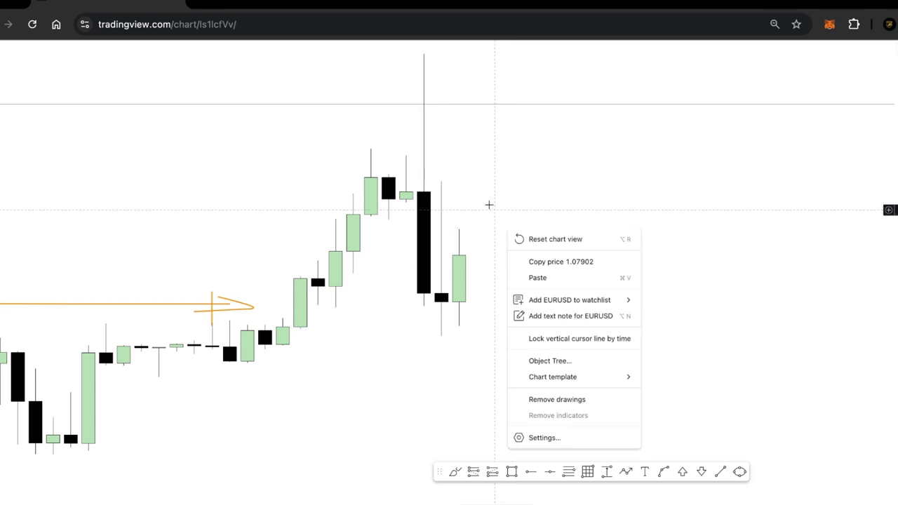
click(490, 207)
scroll(495, 209, up, 1)
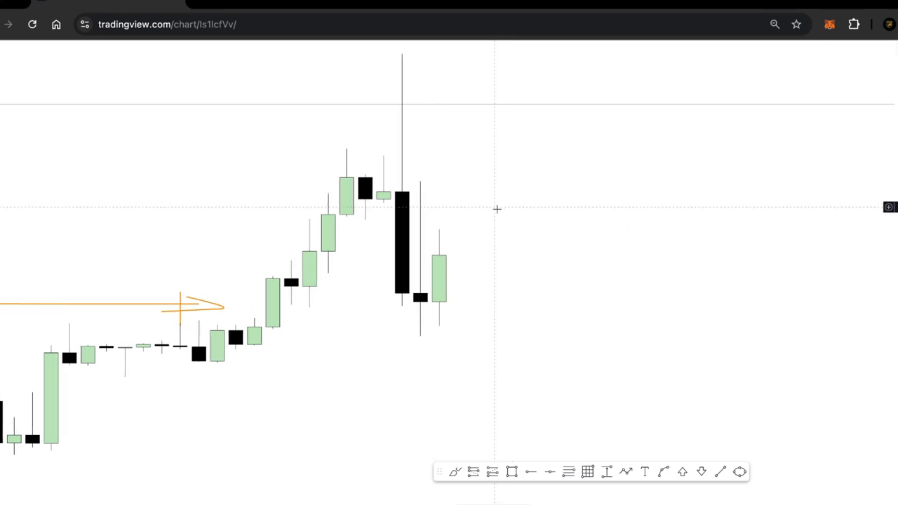
Step: Place a horizontal ray at the consolidation's last low, where the rally starts
click(531, 474)
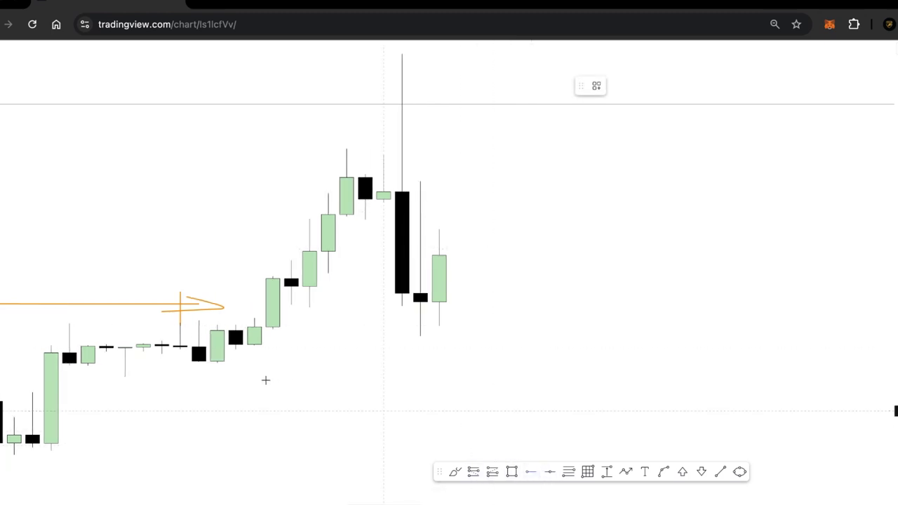
click(217, 364)
click(660, 254)
scroll(635, 259, down, 2)
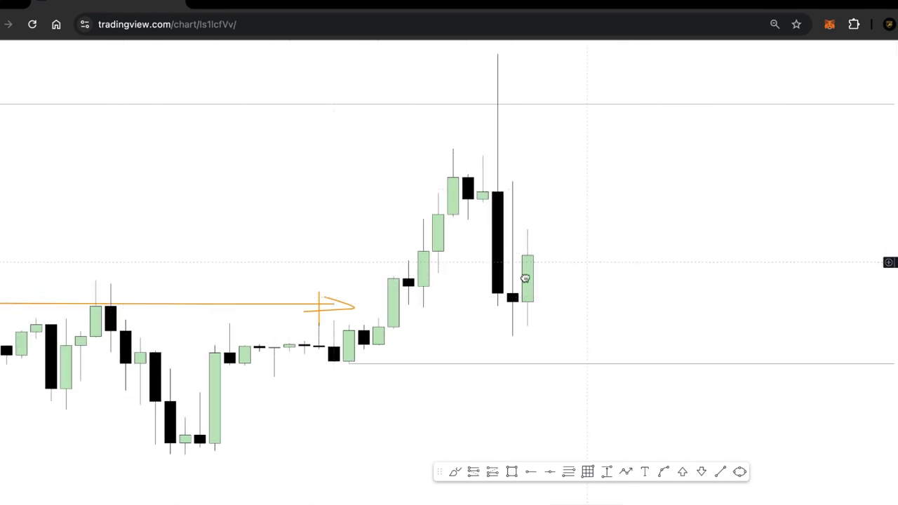
Step: Advance the replay by four 1-hour candles past the pullback
scroll(525, 260, right, 2)
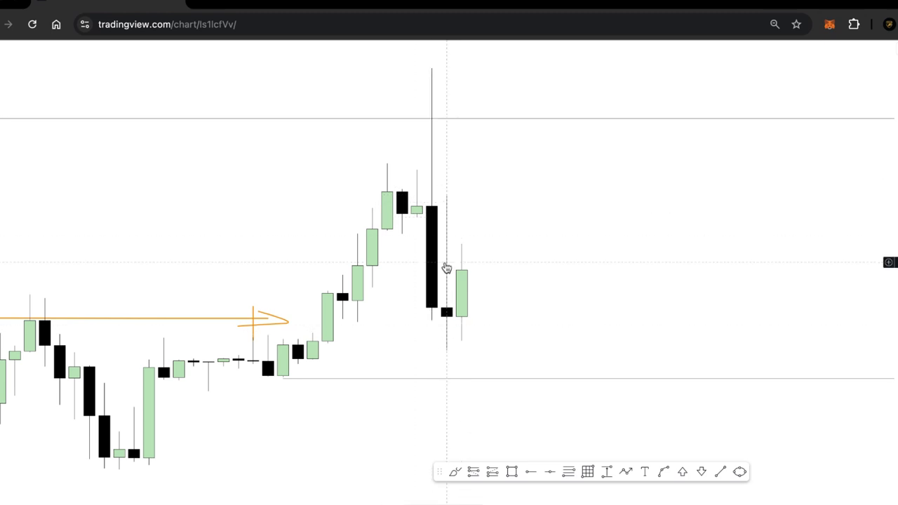
drag(516, 293, 495, 189)
mouse_move(420, 484)
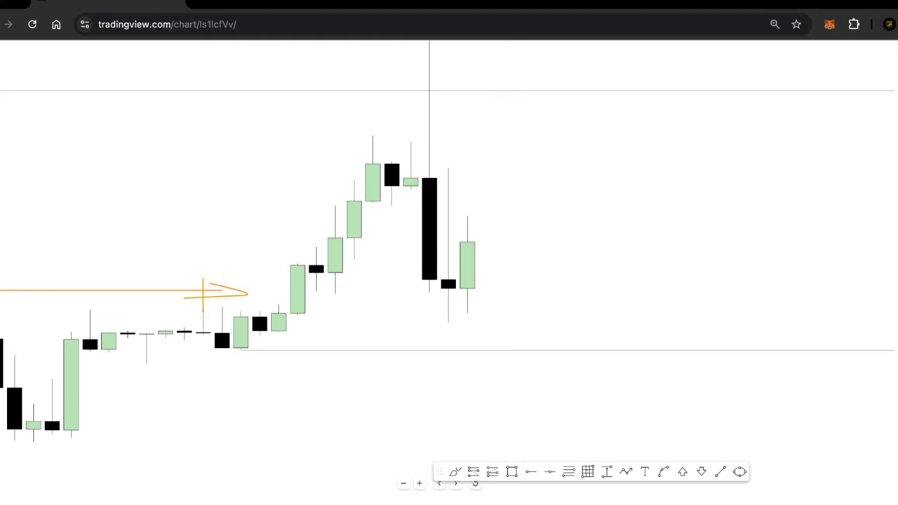
key(shift+Right)
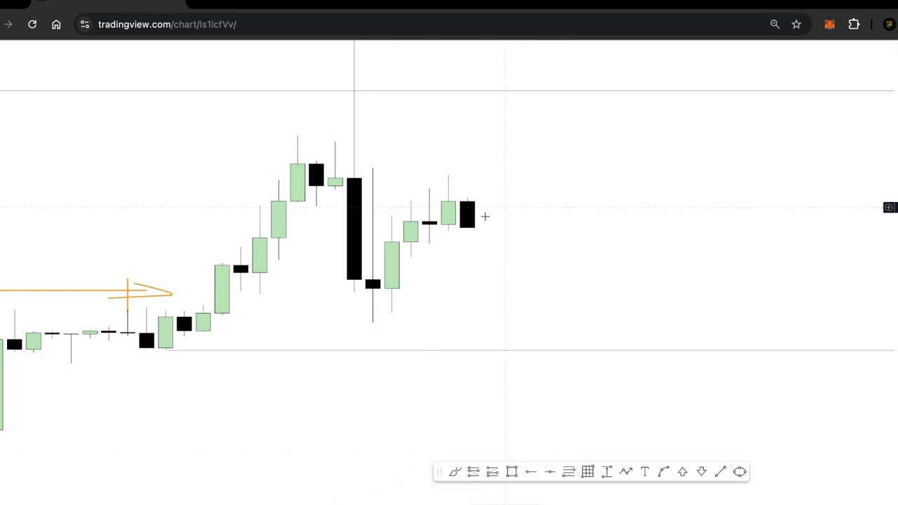
Step: Sketch a zigzag path in the empty area ahead of price, stepping down through lower lows, rallying, pulling back and rising to a higher high
drag(720, 287, 297, 309)
scroll(548, 227, down, 4)
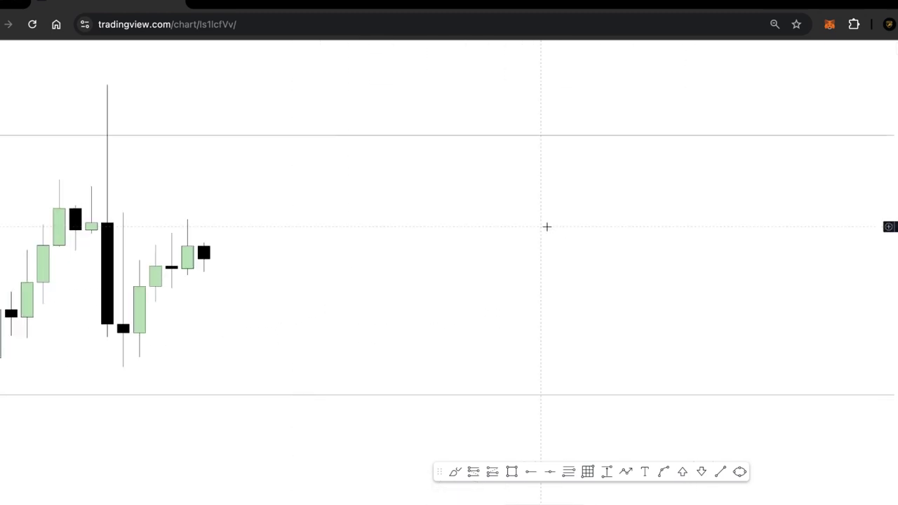
drag(685, 188, 364, 423)
drag(516, 203, 455, 291)
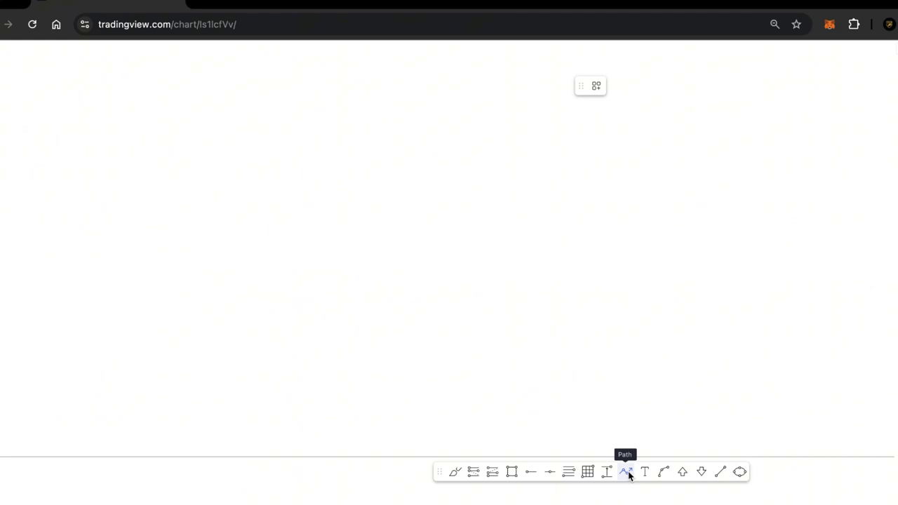
click(627, 473)
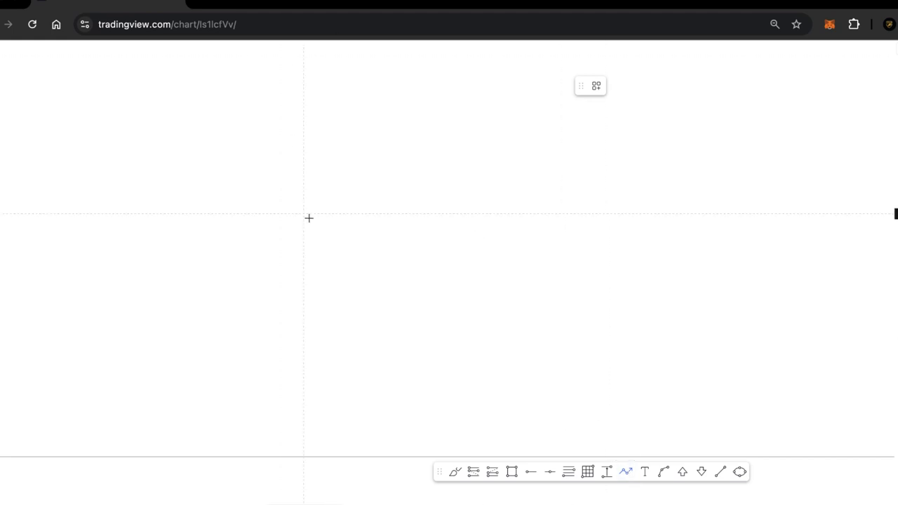
click(326, 271)
click(385, 299)
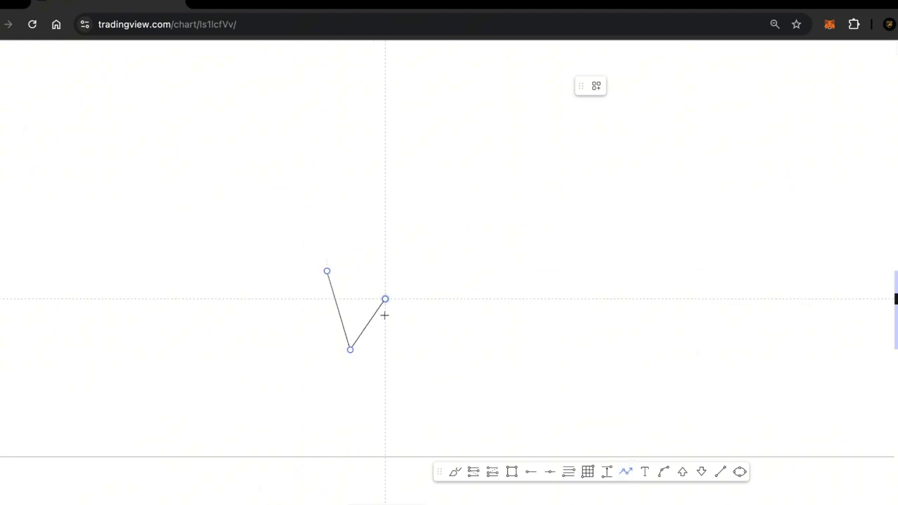
click(408, 382)
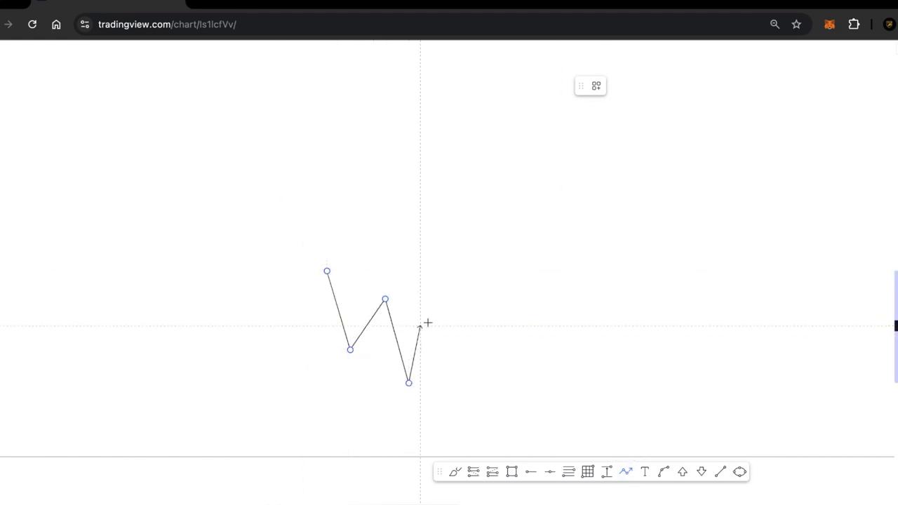
click(490, 403)
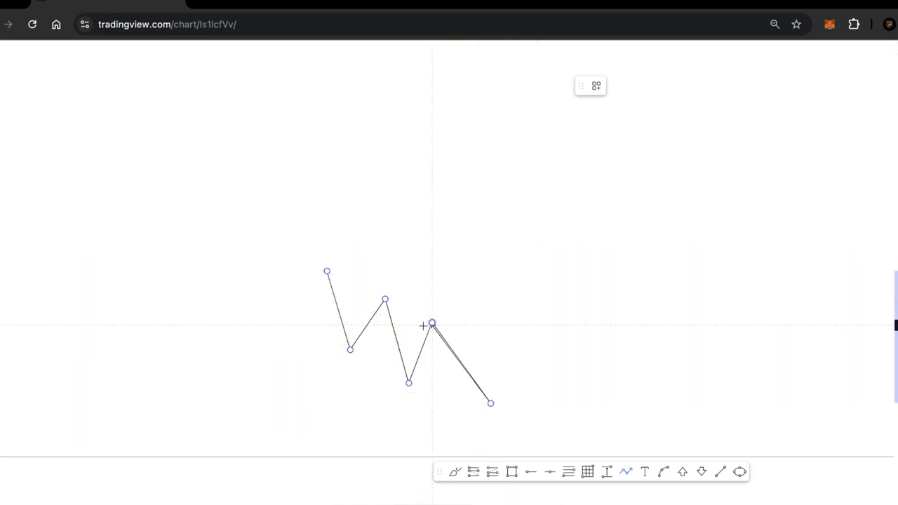
click(525, 271)
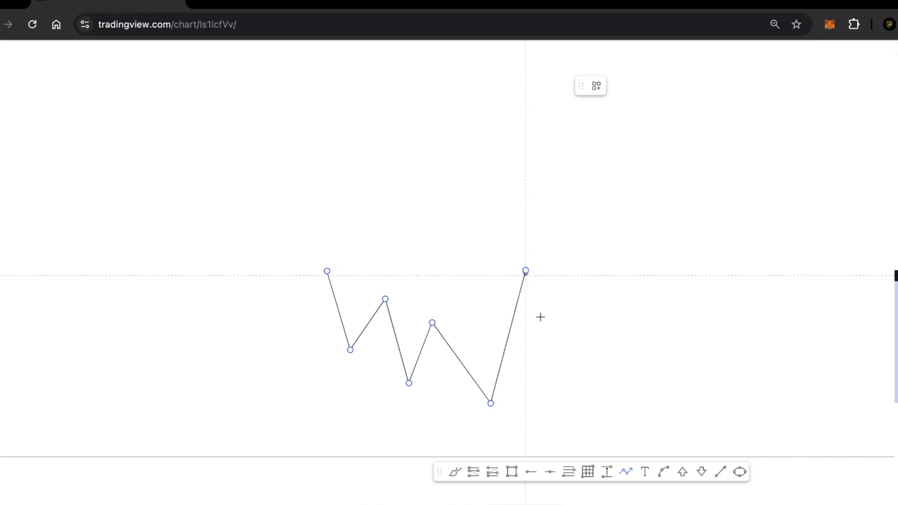
double_click(596, 191)
click(517, 366)
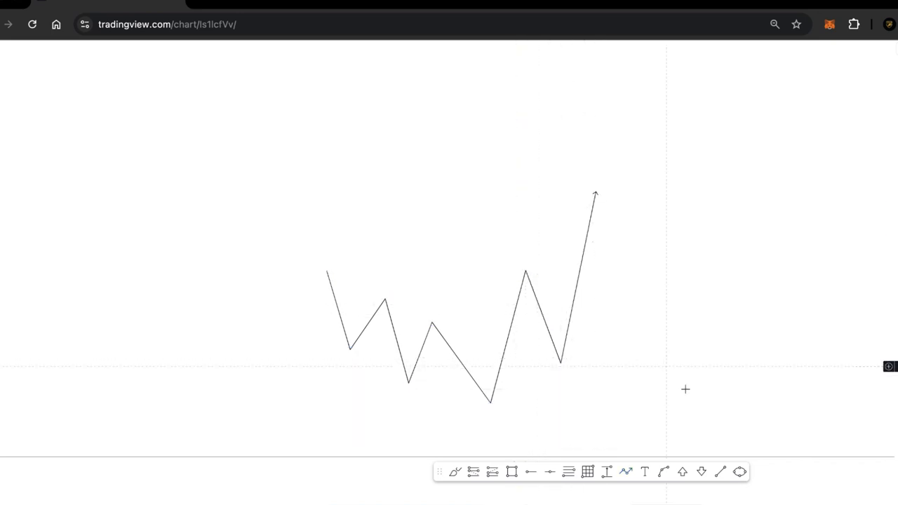
Step: Delete the zigzag path from the empty area of the chart
click(537, 302)
key(space)
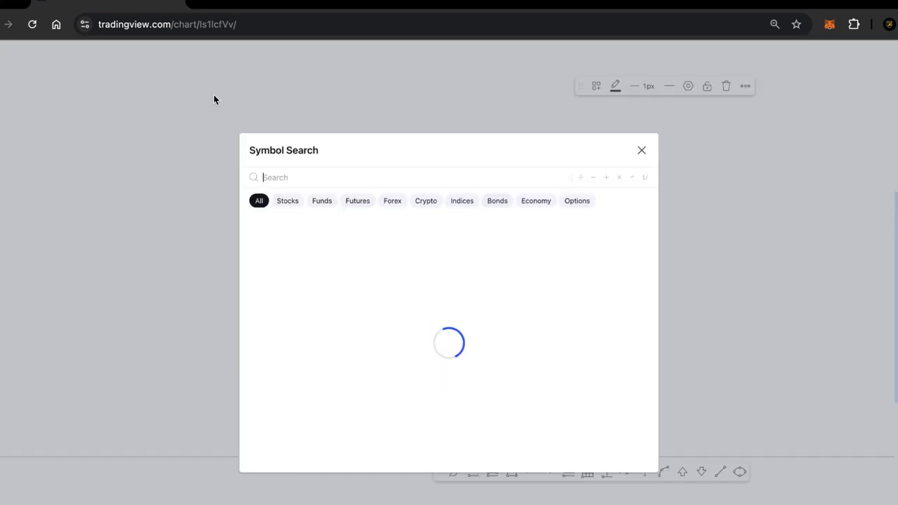
click(288, 112)
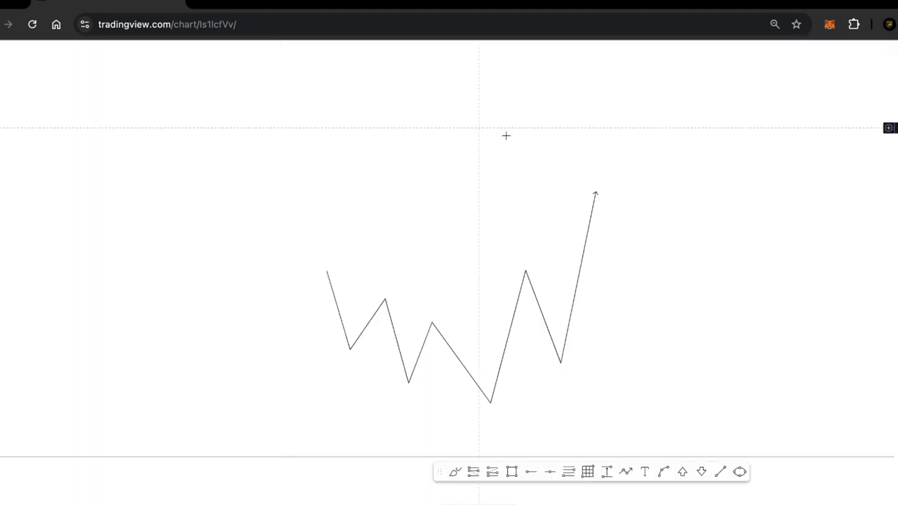
click(574, 305)
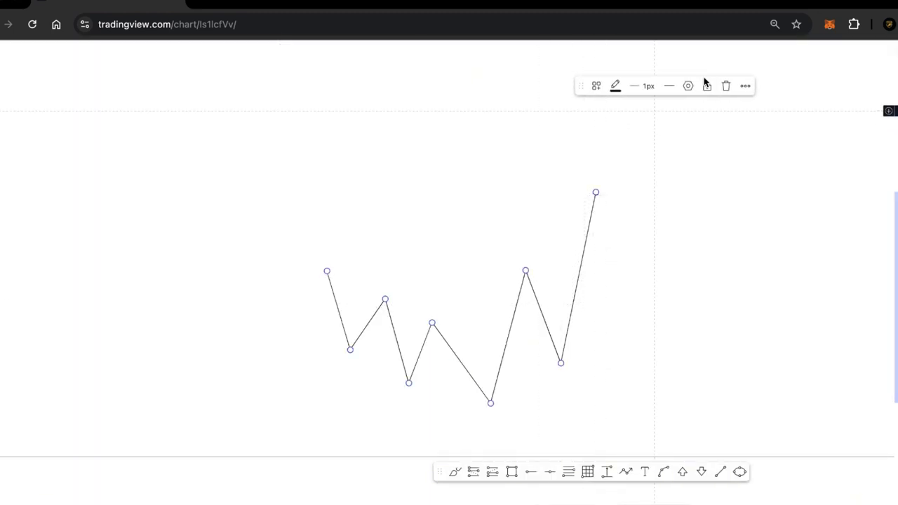
click(726, 85)
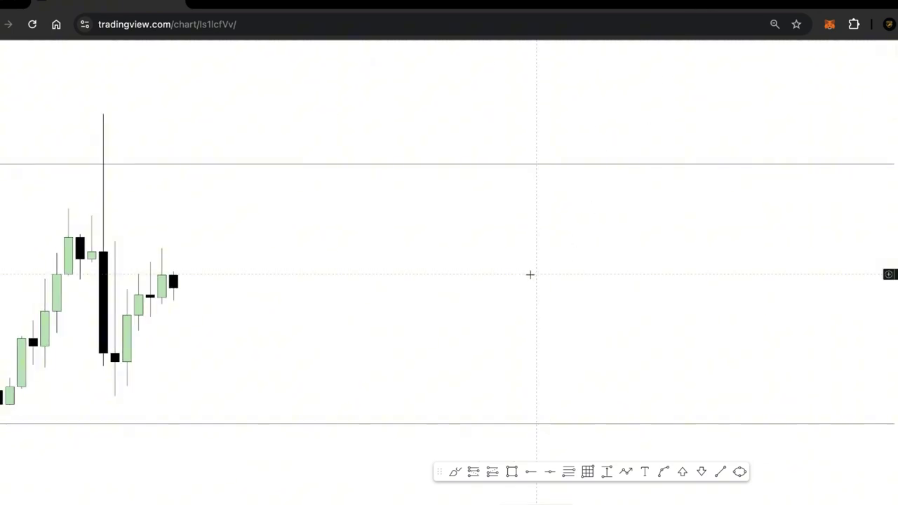
Step: Brush horizontal lines along the rally high before the long wick, the pullback lows and the highs of the latest bounce
drag(564, 275, 768, 217)
scroll(627, 251, up, 3)
drag(595, 238, 599, 287)
click(455, 471)
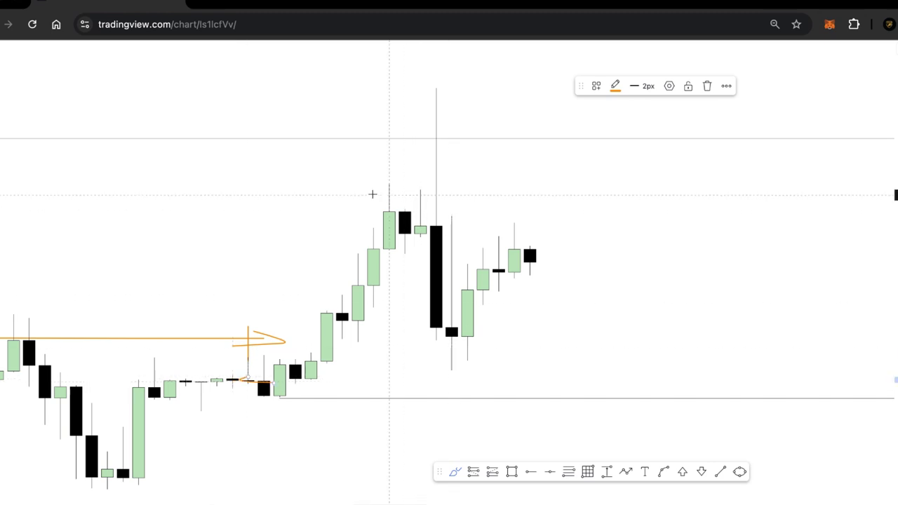
drag(347, 185, 483, 184)
mouse_move(545, 365)
mouse_down()
mouse_move(431, 365)
mouse_move(514, 354)
mouse_up()
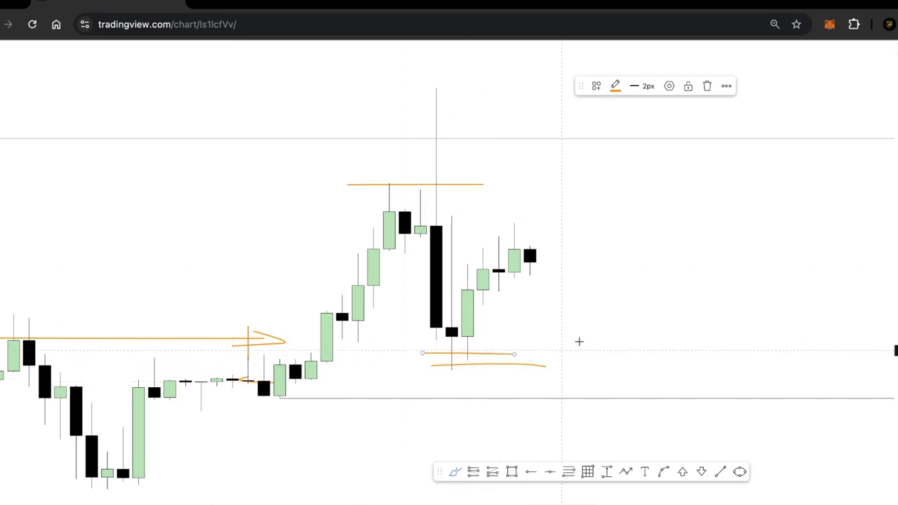
drag(476, 230, 546, 230)
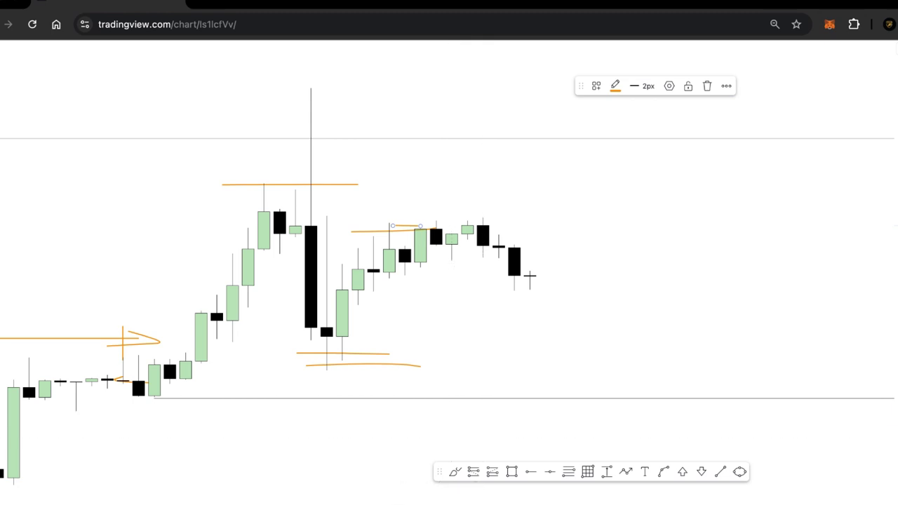
Step: Circle three spots along the rollover from the bounce's highs with the brush
click(455, 472)
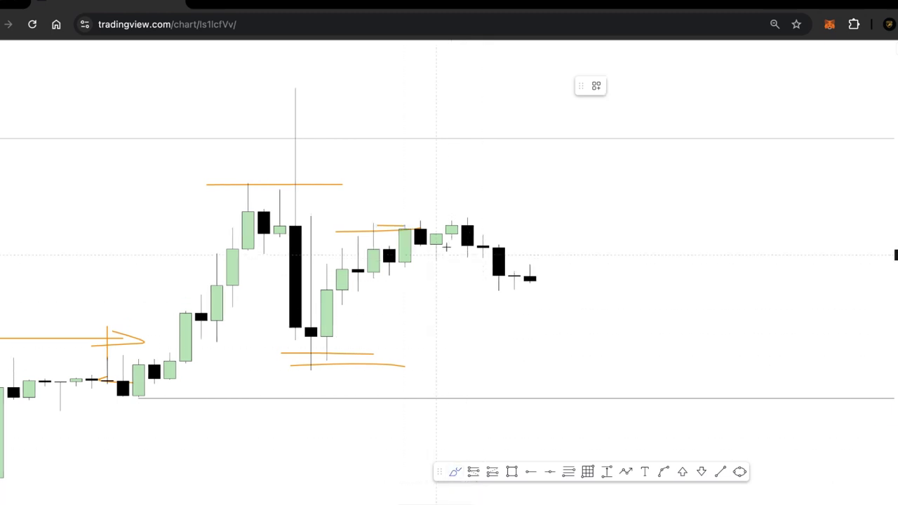
drag(449, 229, 420, 231)
mouse_move(482, 247)
mouse_down()
mouse_move(483, 260)
mouse_move(527, 266)
mouse_move(513, 251)
mouse_up()
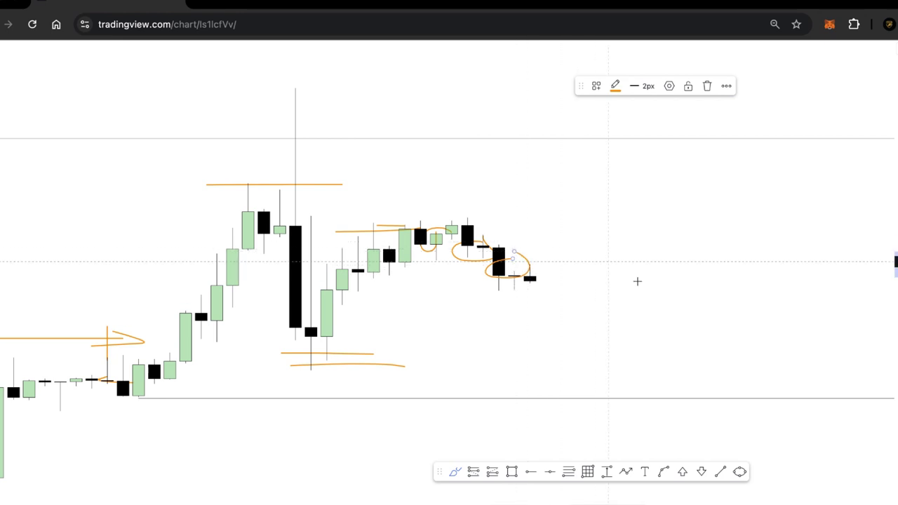
Step: Select all the brush marks around the rally and consolidation together and delete them
drag(619, 276, 706, 316)
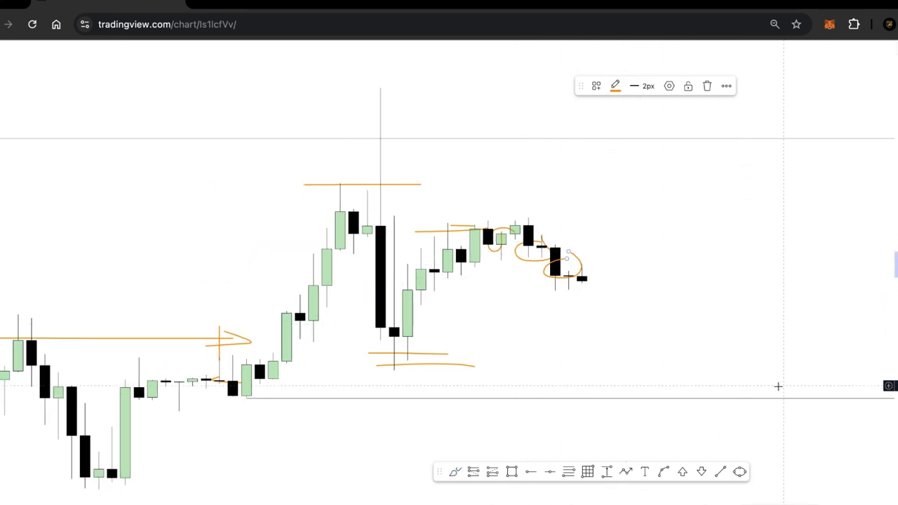
drag(745, 383, 59, 173)
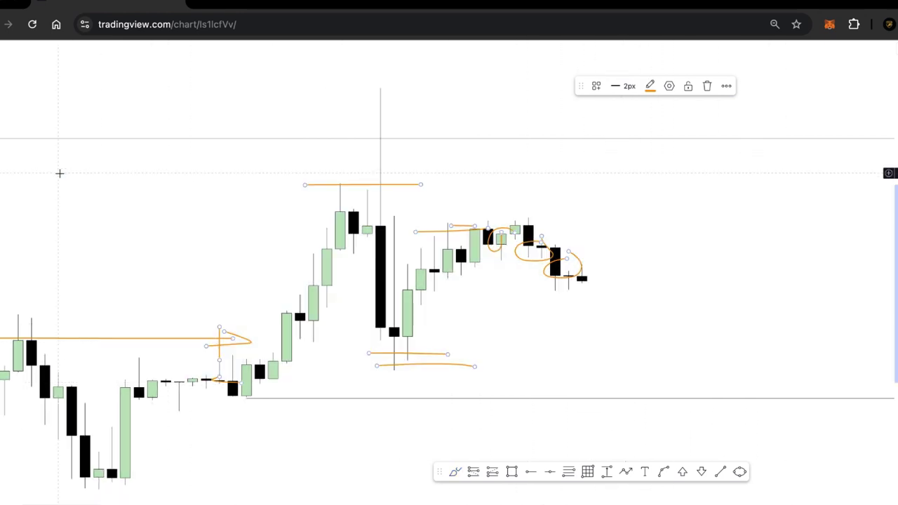
key(Delete)
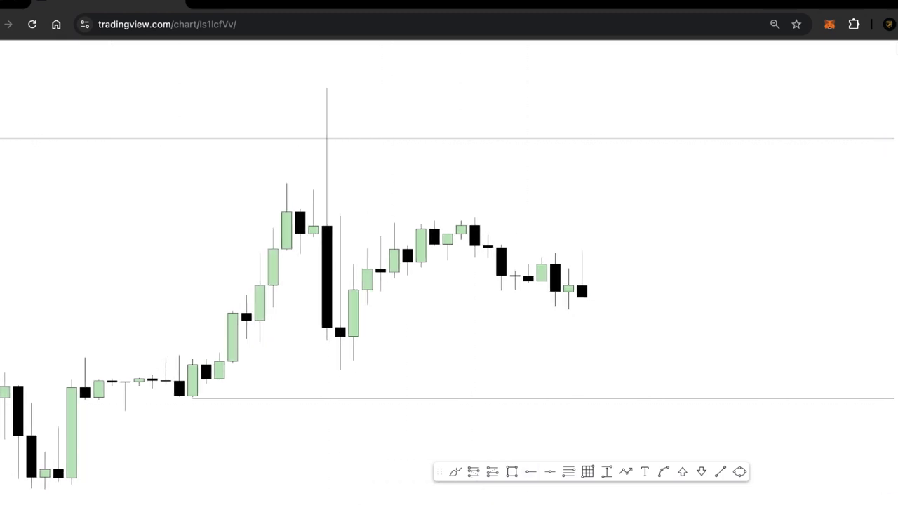
Step: Brush marks at the pullback low, the bounce highs and down the large bearish candle, plus a long horizontal line near the lows
click(454, 471)
click(341, 397)
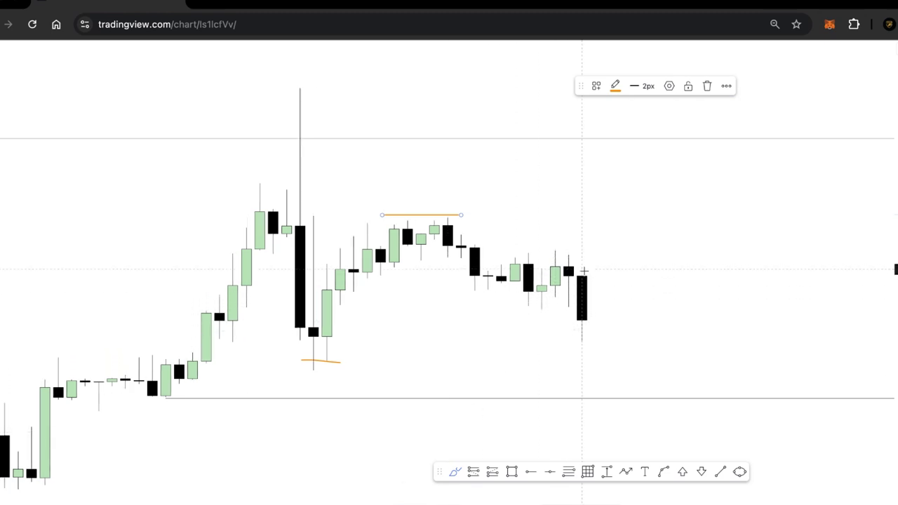
click(583, 270)
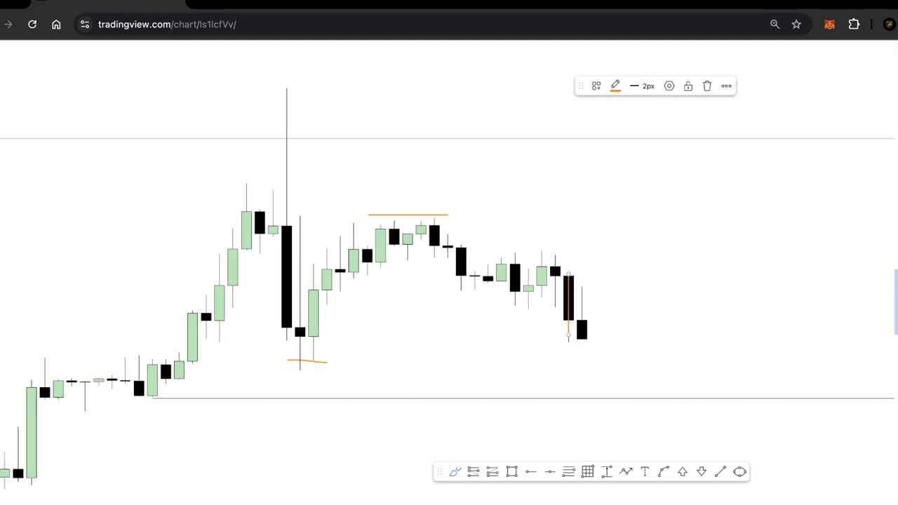
click(274, 348)
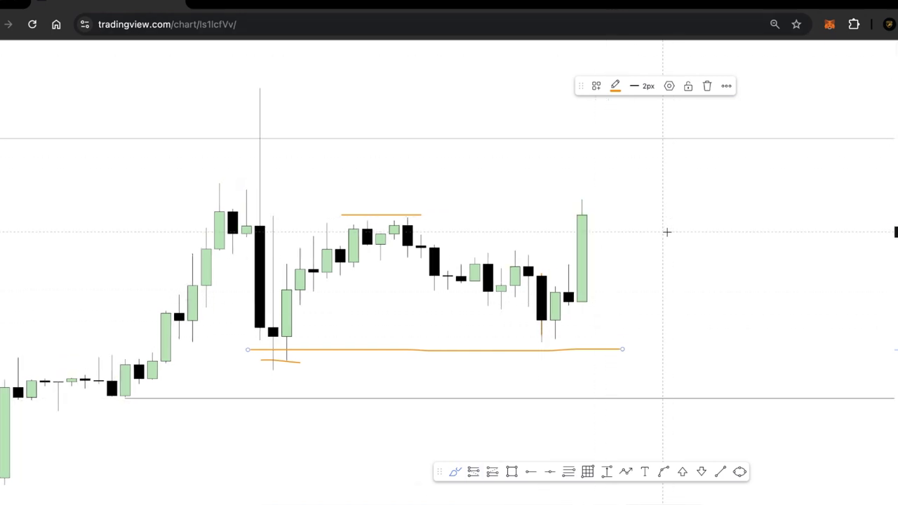
Step: Select all the brush marks between the long-wick candle and the newest candle and delete them
scroll(631, 211, down, 5)
drag(796, 224, 621, 229)
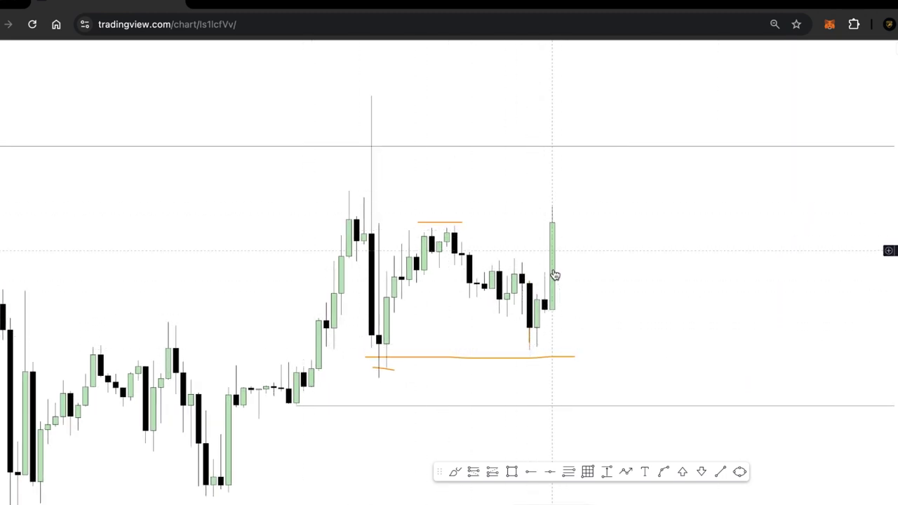
scroll(571, 253, up, 1)
scroll(571, 253, up, 1)
drag(665, 376, 176, 147)
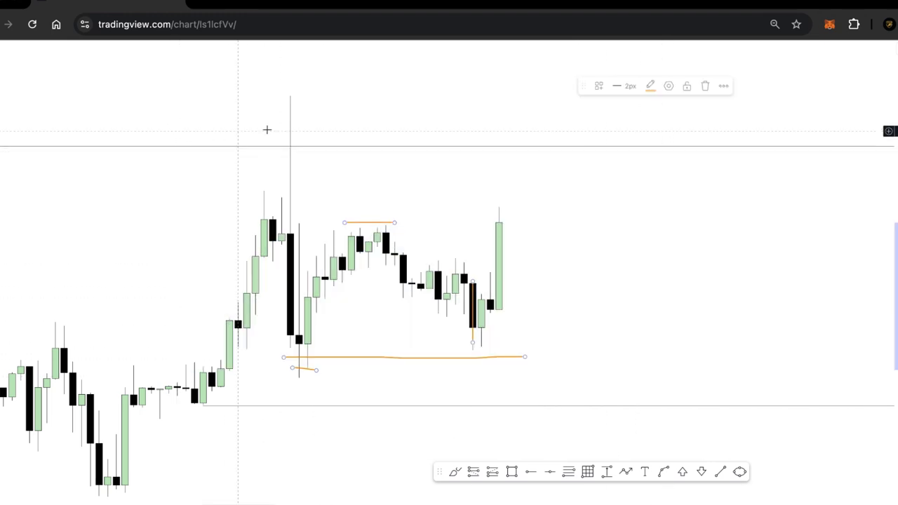
click(705, 86)
Step: Switch the chart to the 30-minute interval
scroll(695, 180, up, 1)
drag(537, 206, 730, 183)
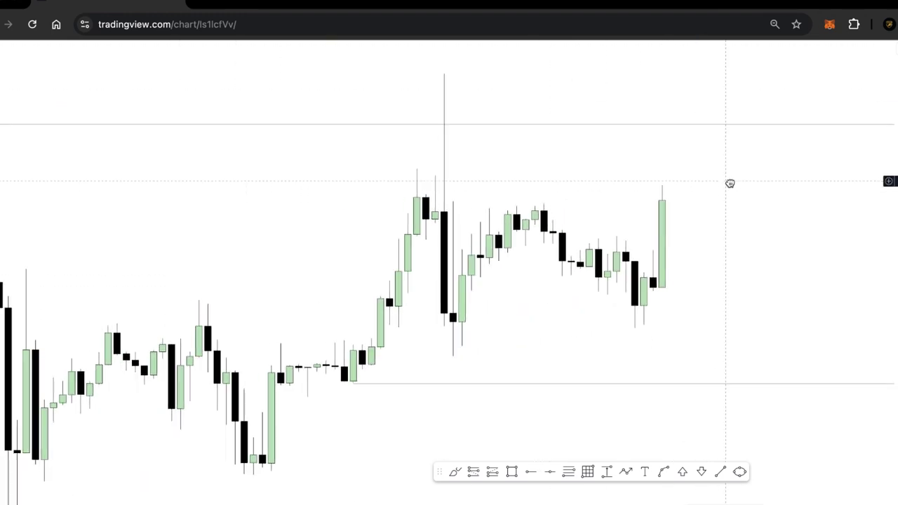
scroll(729, 183, up, 1)
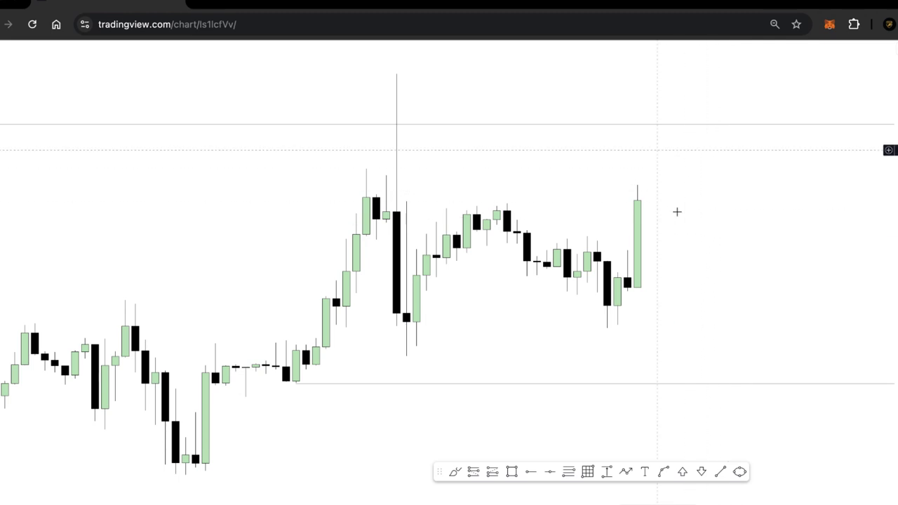
scroll(676, 210, right, 5)
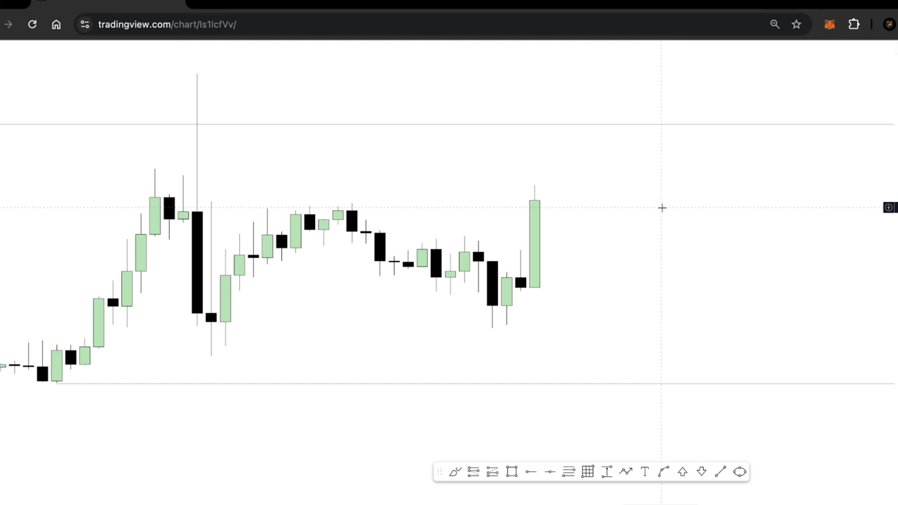
text(3)
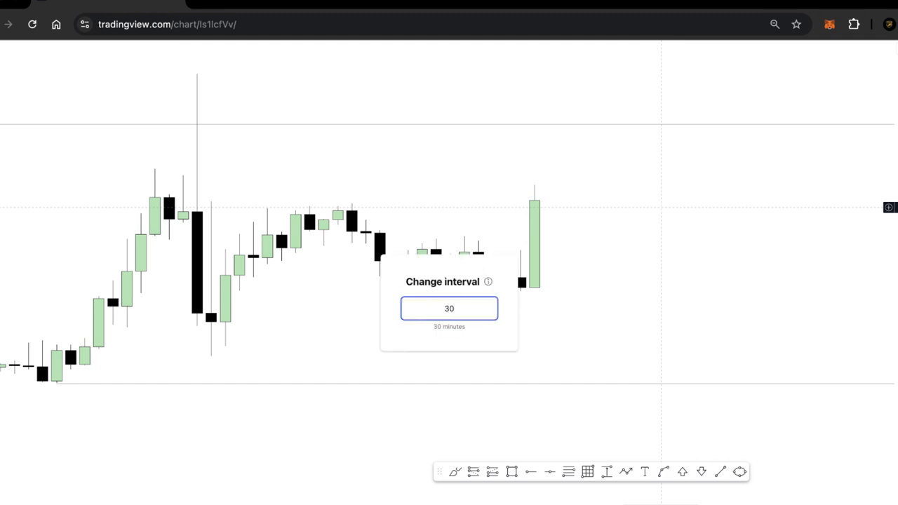
text(0)
key(Return)
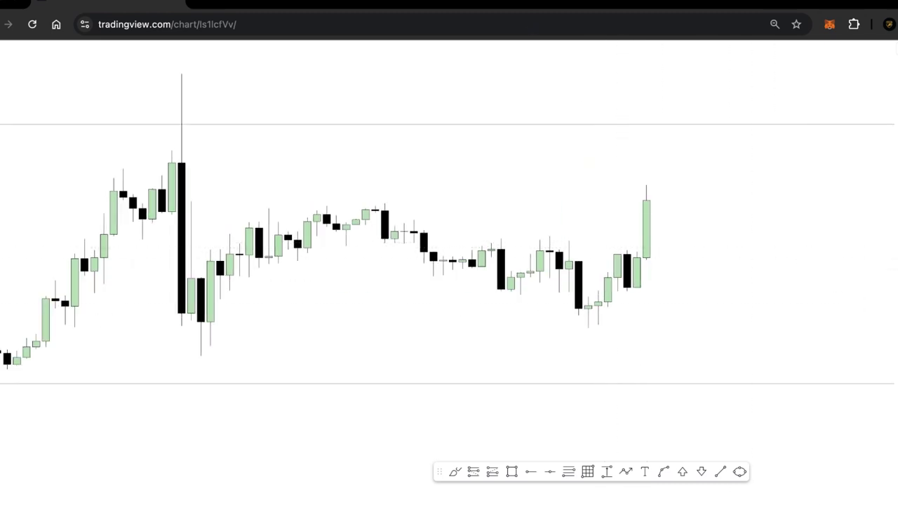
Step: Examine the 30-minute candles from the newest bullish candle back to the consolidation and the start of the lower ray
scroll(796, 225, up, 3)
drag(713, 225, 541, 248)
scroll(590, 222, down, 4)
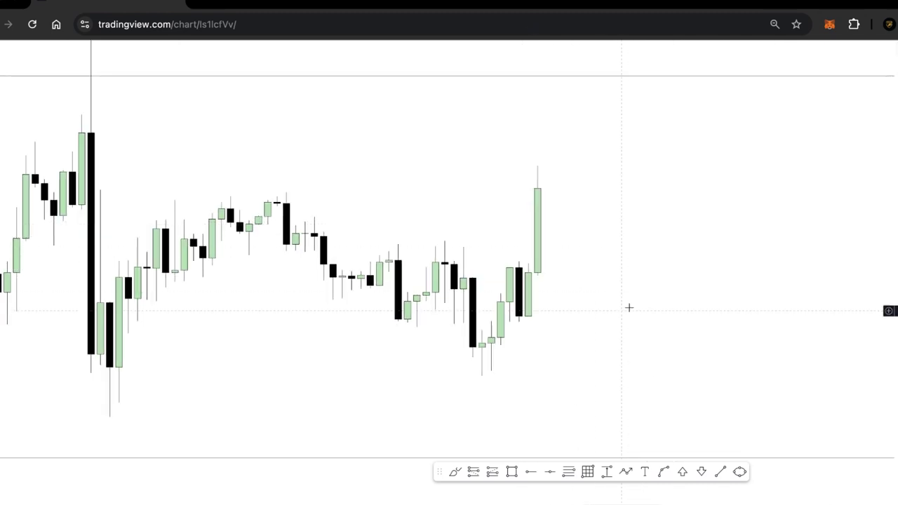
scroll(617, 316, down, 1)
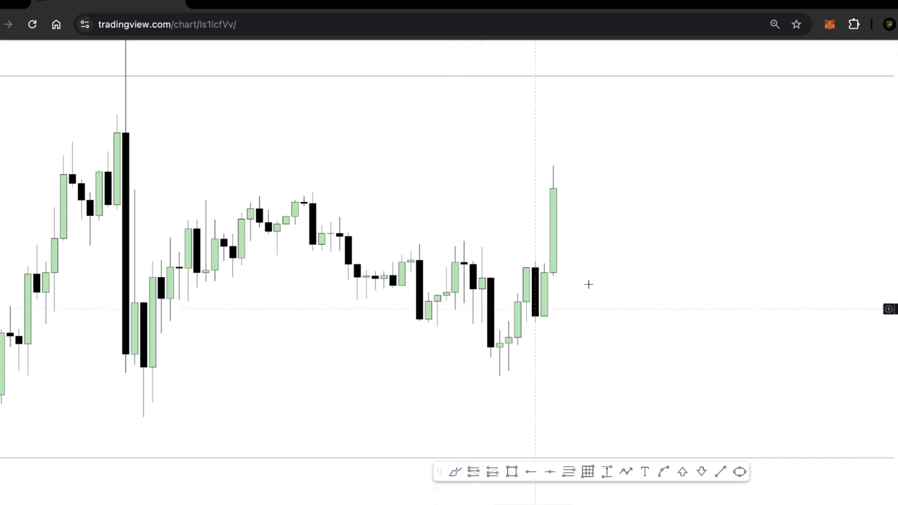
scroll(510, 347, left, 5)
scroll(509, 346, left, 3)
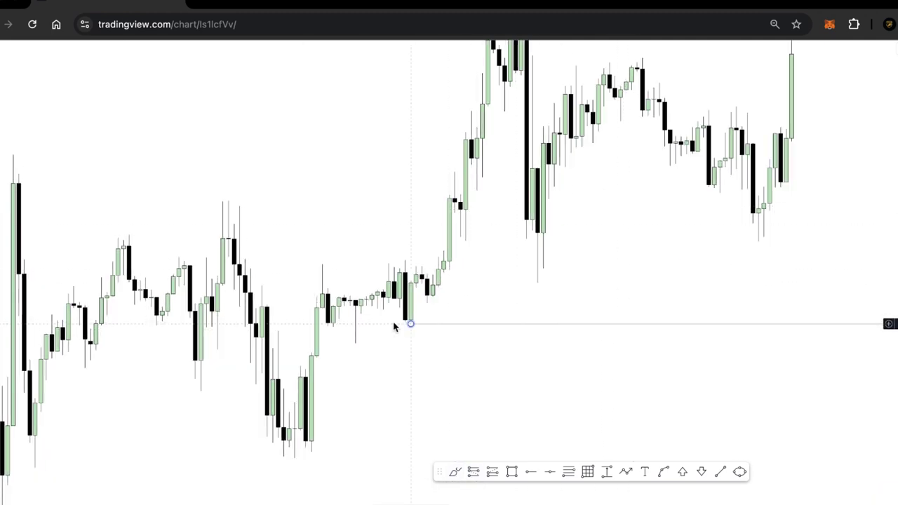
Step: Place a horizontal ray at the low of the small consolidation that precedes the rally
click(335, 327)
drag(603, 256, 340, 307)
drag(892, 185, 892, 294)
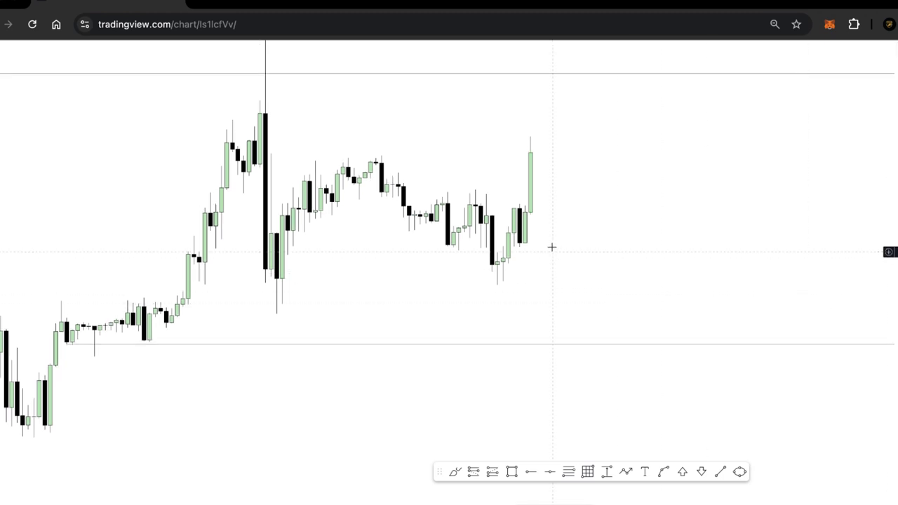
drag(559, 236, 554, 329)
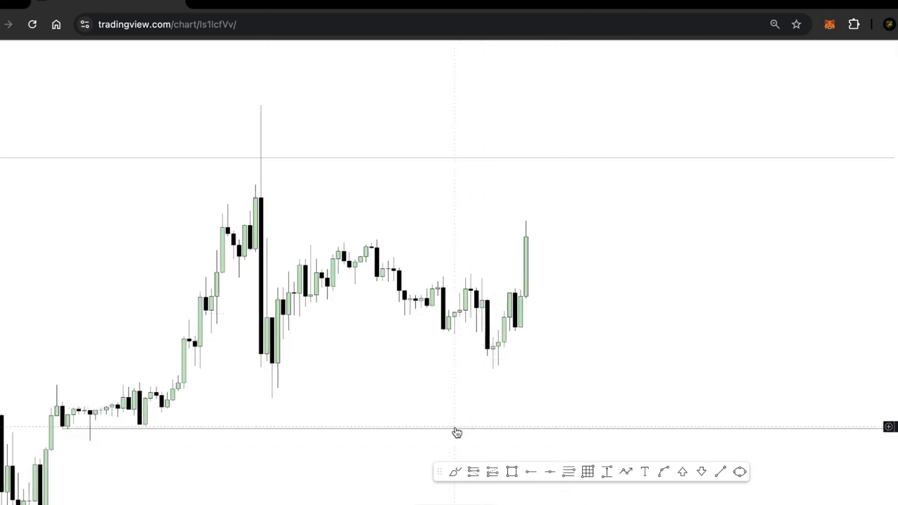
Step: Add a long position at the base of the latest bullish candle, with its stop just below the recent swing low
scroll(547, 351, up, 2)
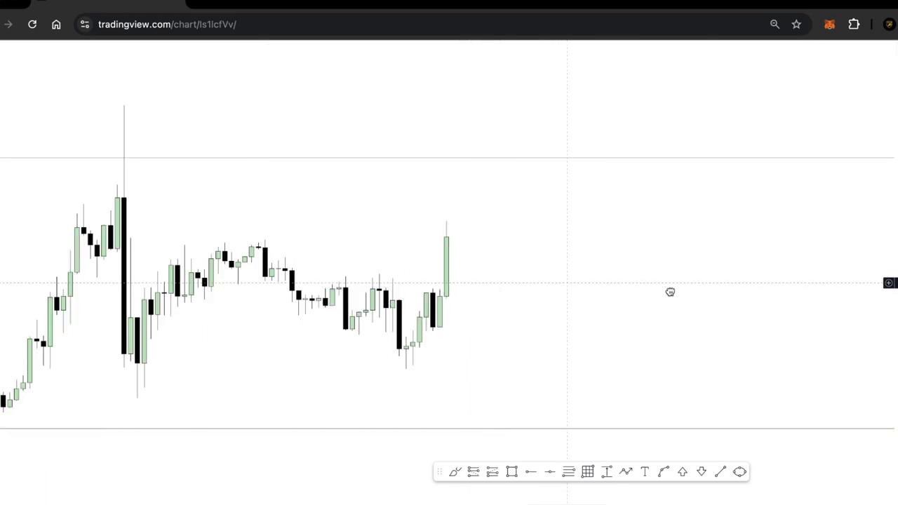
drag(670, 292, 720, 294)
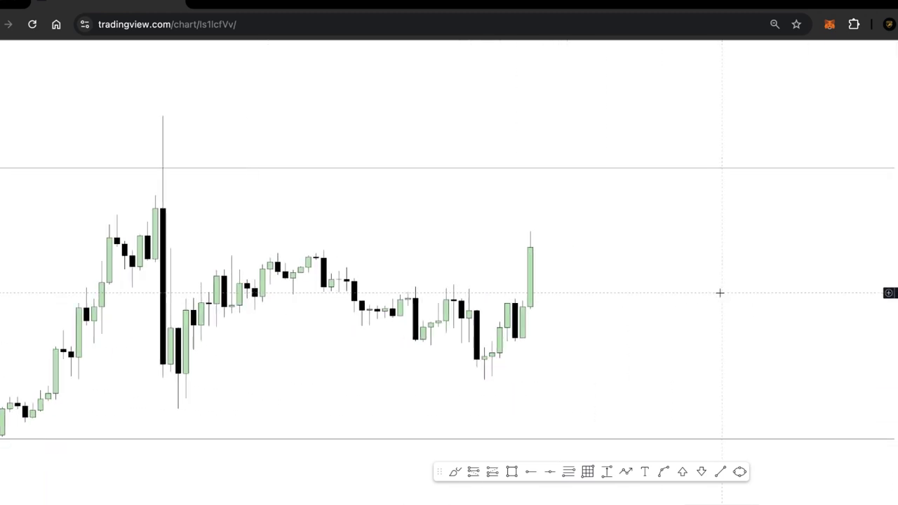
click(493, 471)
click(537, 303)
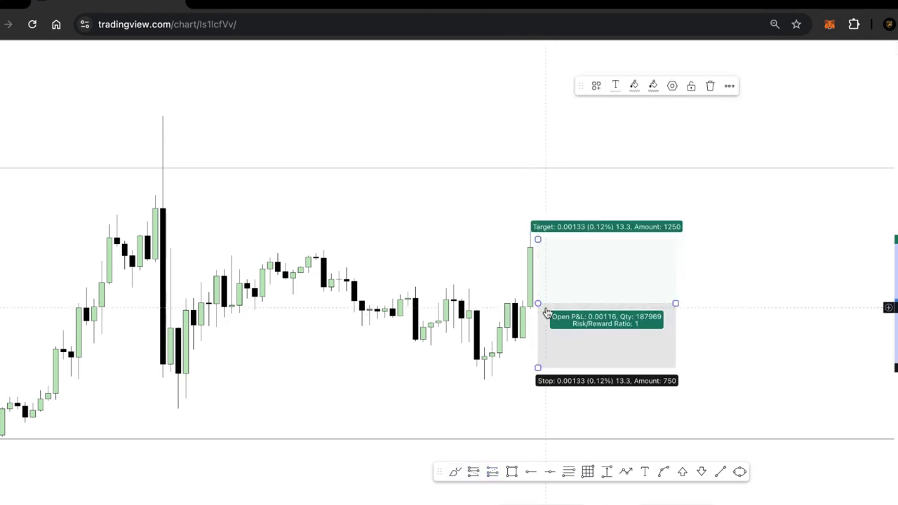
drag(547, 312, 532, 309)
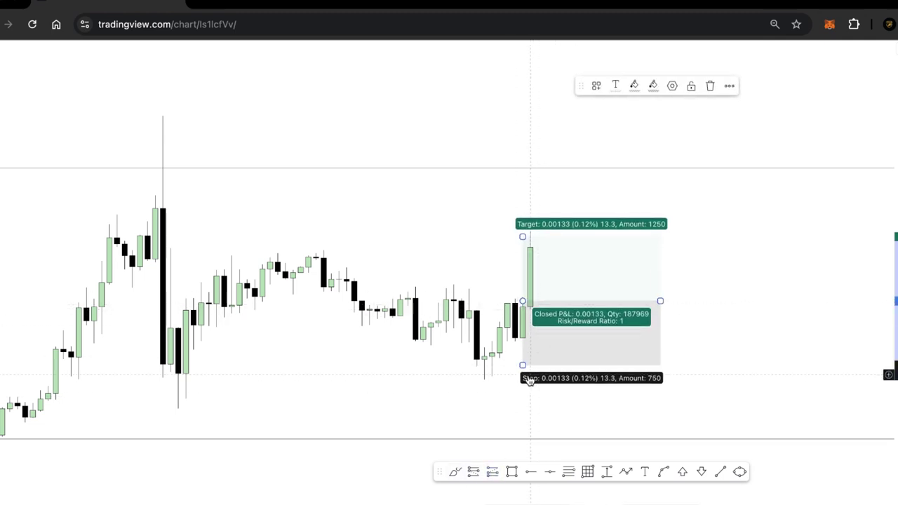
drag(522, 366, 491, 381)
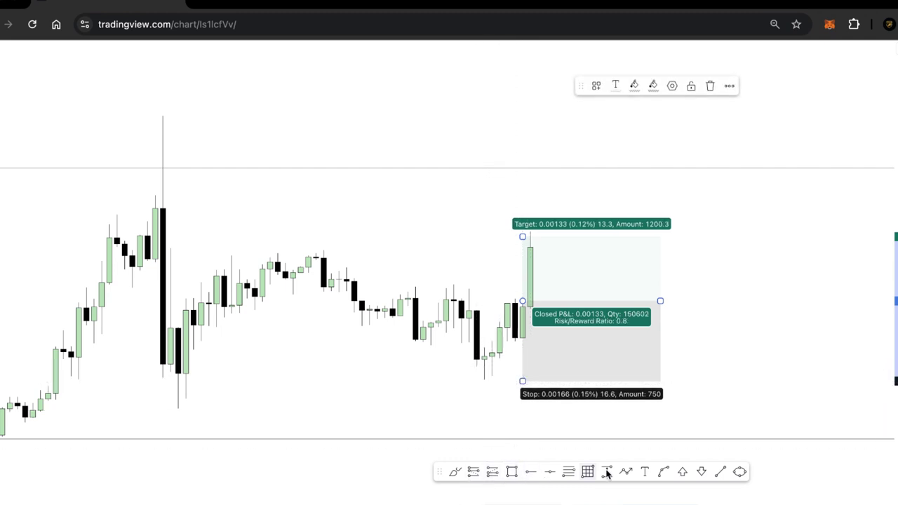
Step: Draw a nearly horizontal trend line from the recent swing low to just past the long position
click(720, 472)
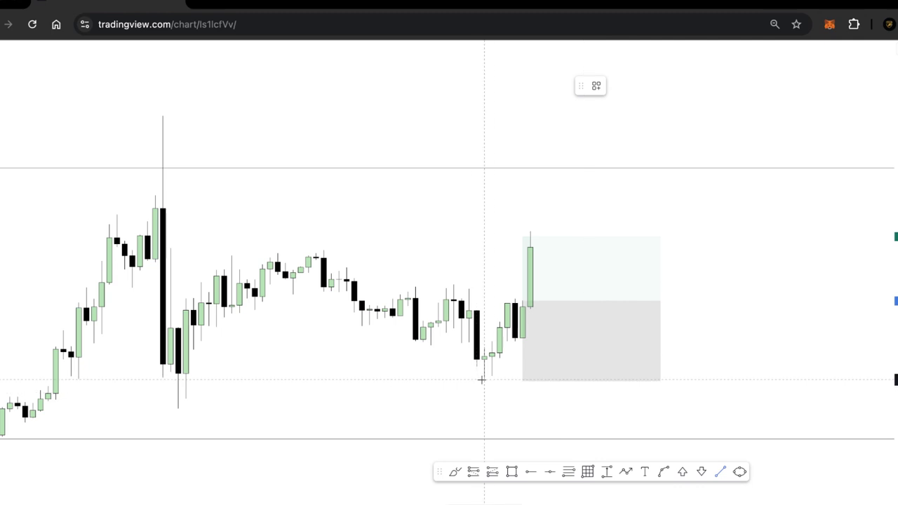
double_click(691, 379)
scroll(764, 325, down, 2)
key(Escape)
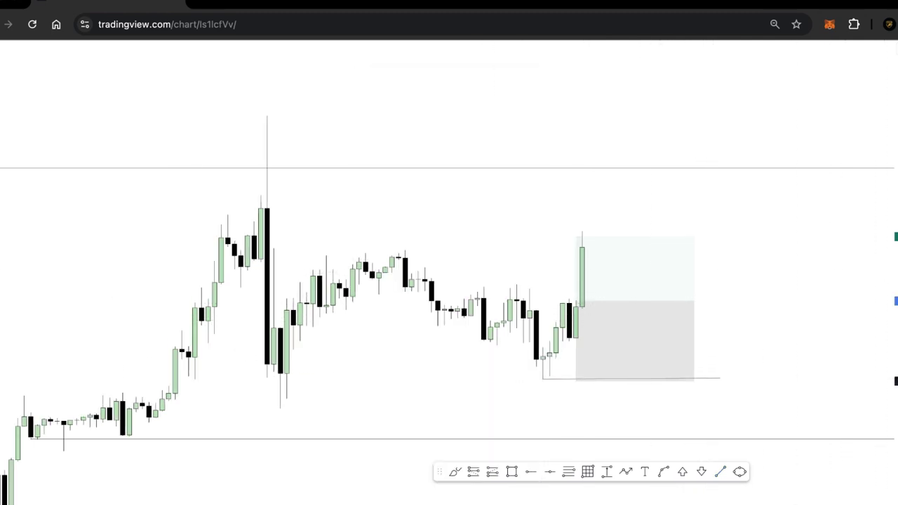
Step: Lower the long position's stop to just below the horizontal ray, about 0.00291 (0.27%) from entry
drag(895, 274, 895, 315)
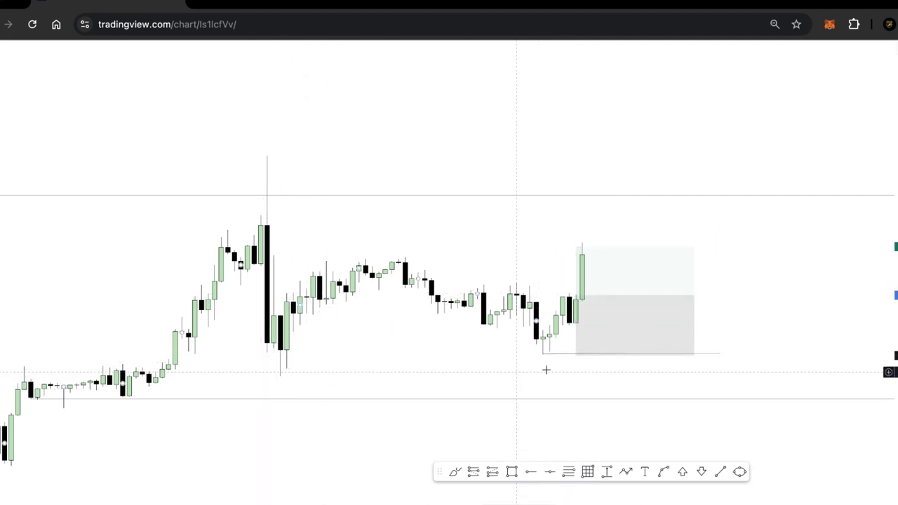
drag(578, 355, 575, 374)
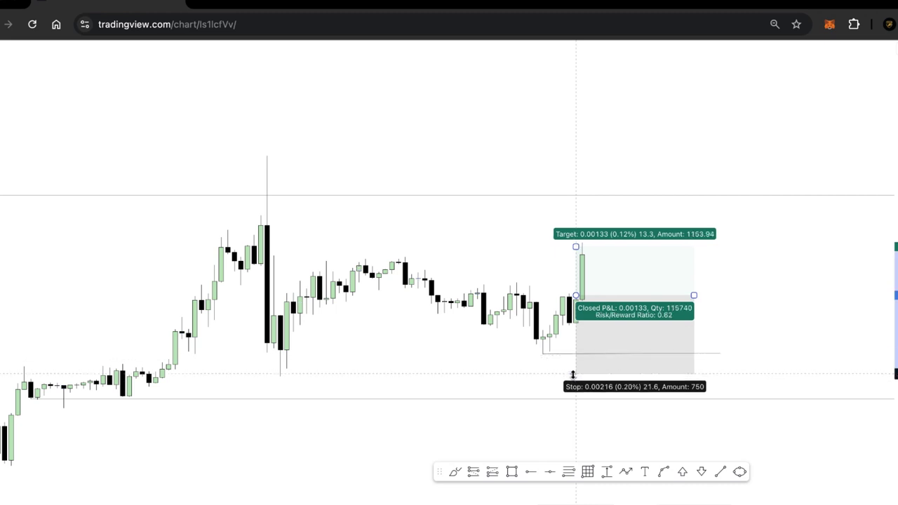
click(421, 356)
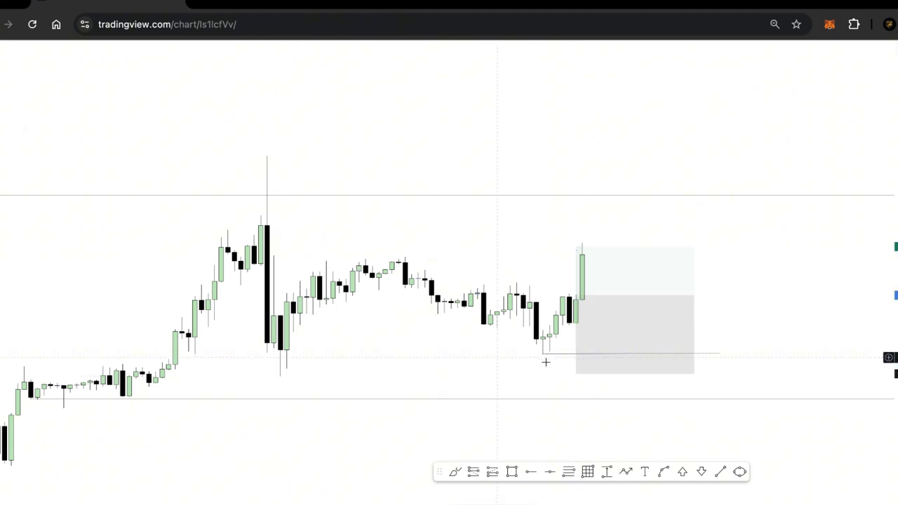
drag(579, 383, 583, 402)
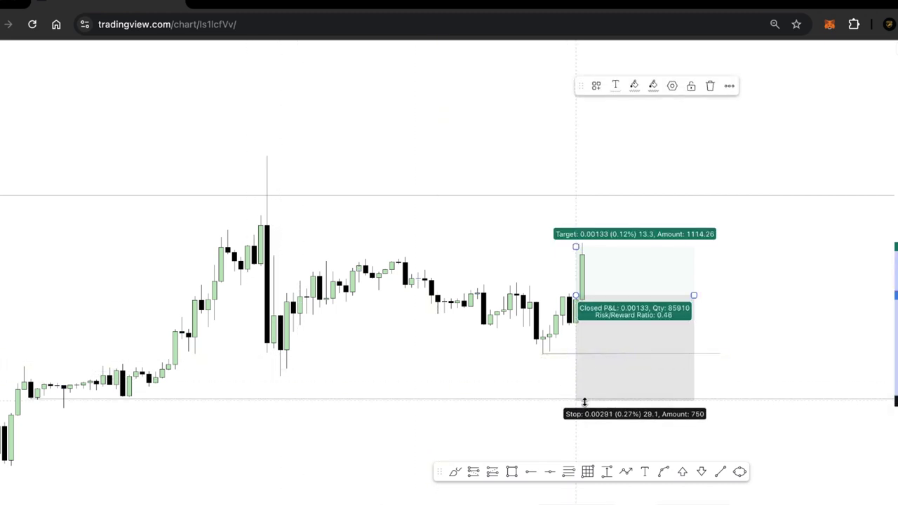
Step: Raise the long position's target far above the range, about 0.01244 (1.15%) from entry
drag(465, 335, 664, 342)
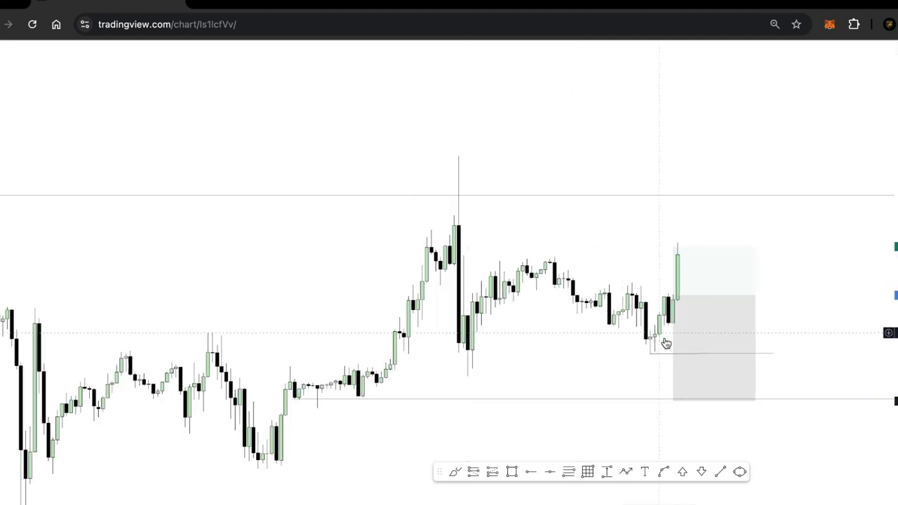
scroll(799, 294, down, 5)
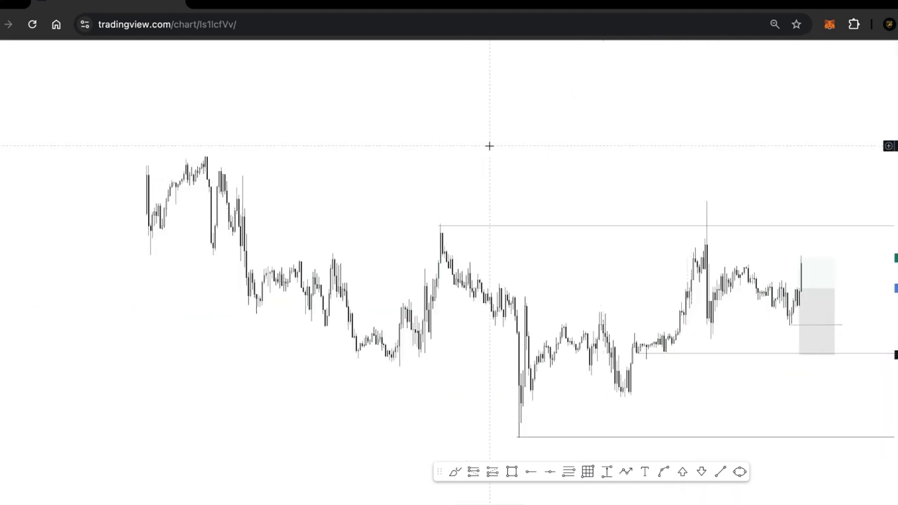
drag(644, 148, 478, 206)
scroll(662, 200, down, 3)
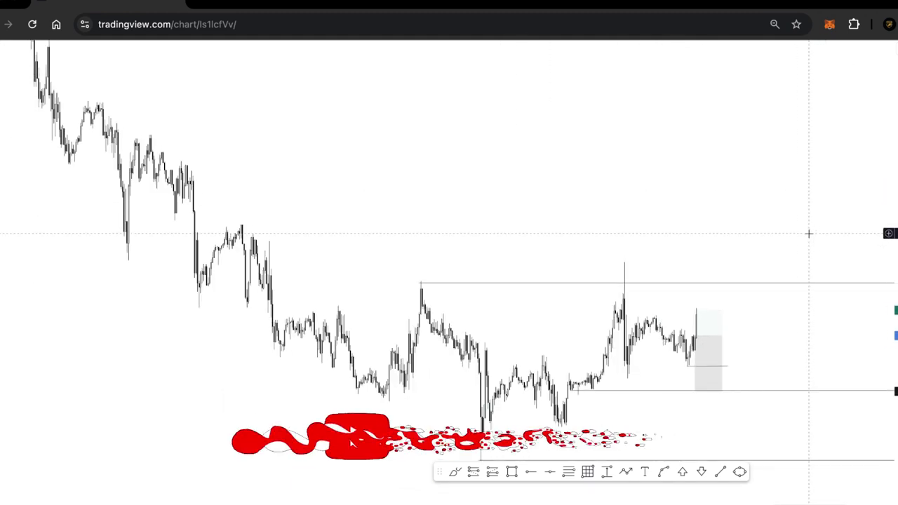
drag(694, 308, 691, 99)
scroll(618, 160, down, 2)
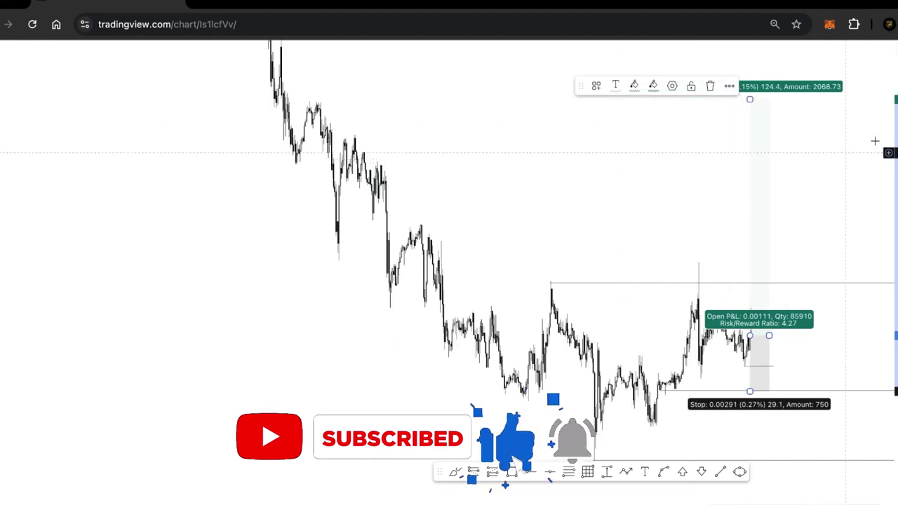
Step: Mark two swing highs of the earlier downtrend with short horizontal orange brush strokes
drag(895, 122, 834, 287)
drag(504, 164, 461, 208)
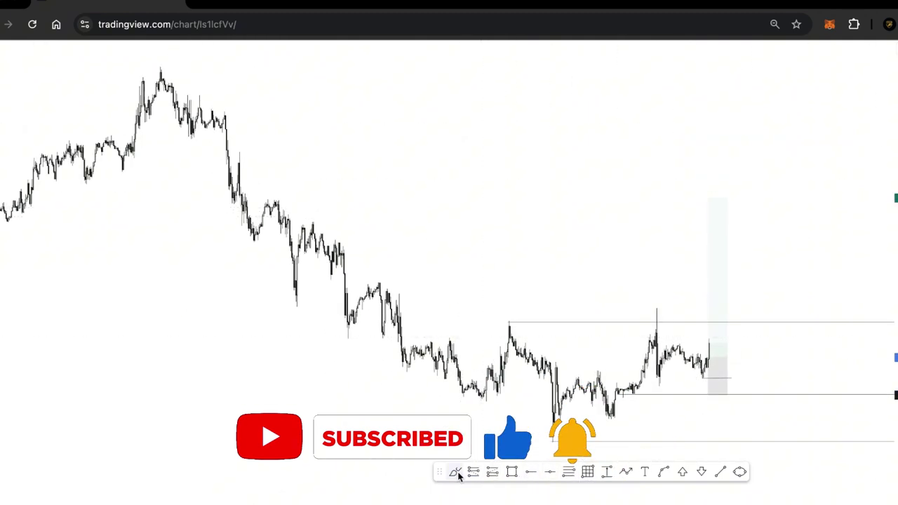
click(454, 473)
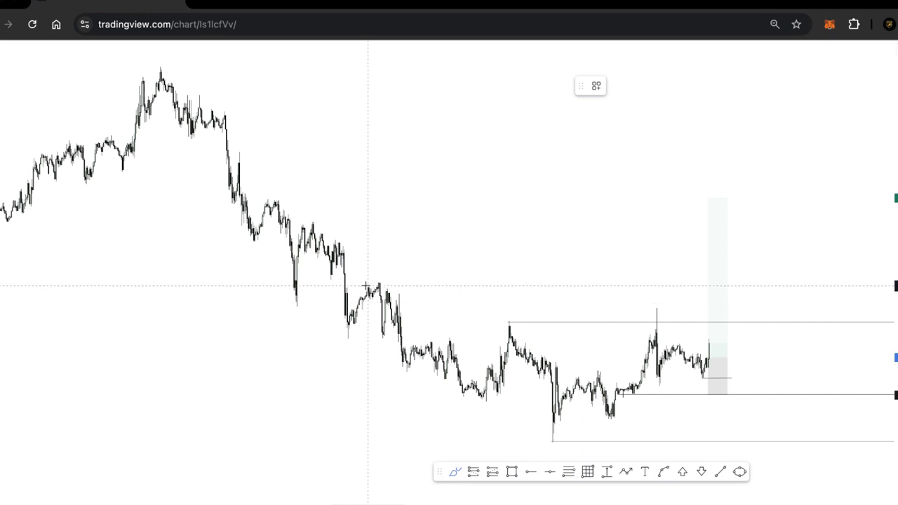
drag(359, 284, 413, 281)
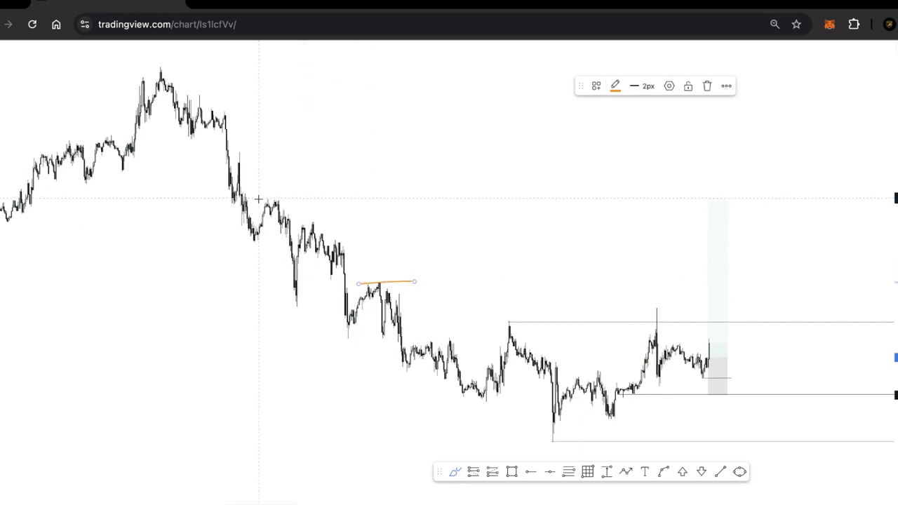
scroll(537, 148, up, 3)
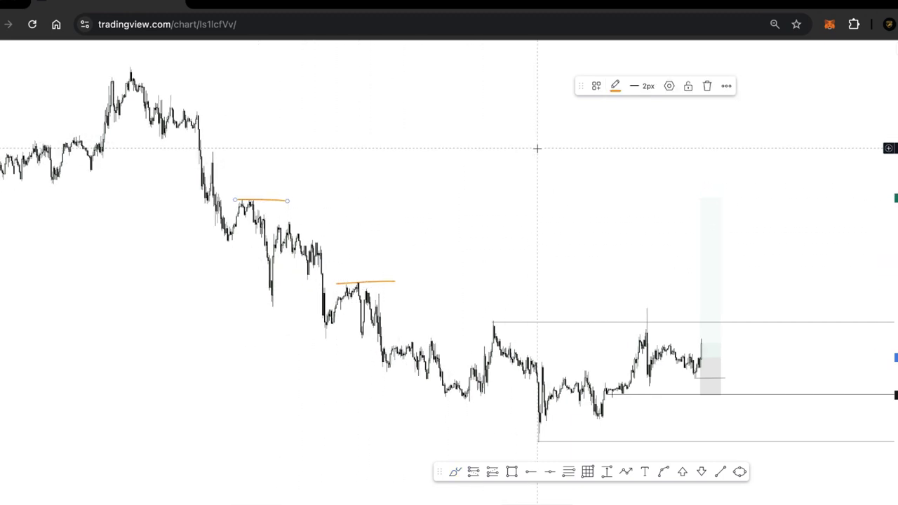
Step: Draw a Fibonacci retracement from the range low to the spike high and set the long position's target at the -61.80% level
click(568, 471)
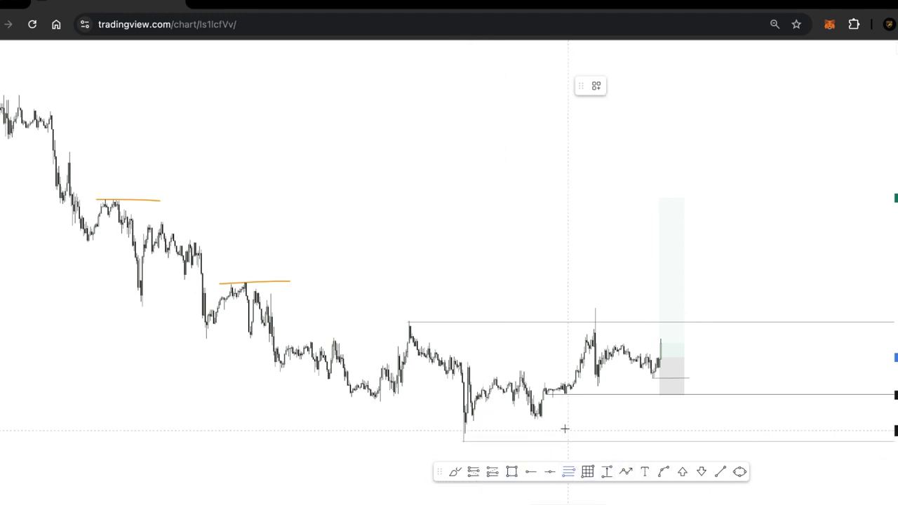
click(462, 441)
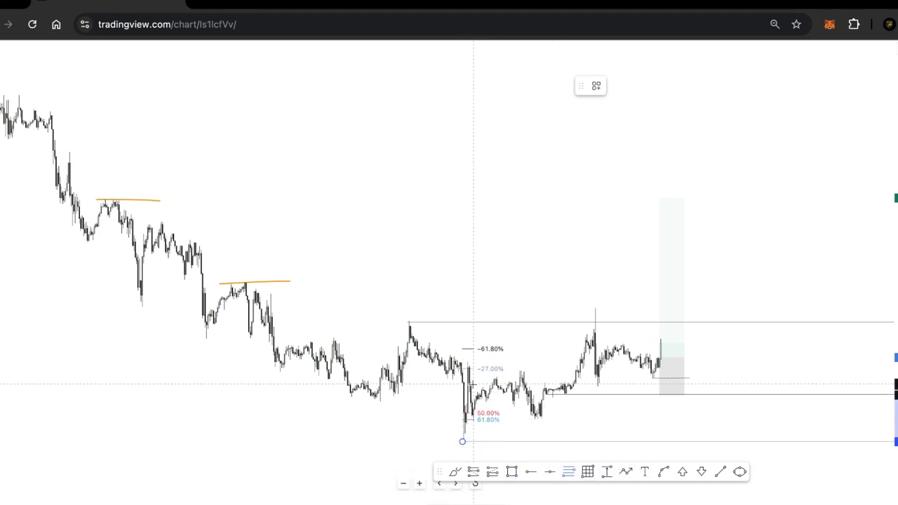
click(740, 308)
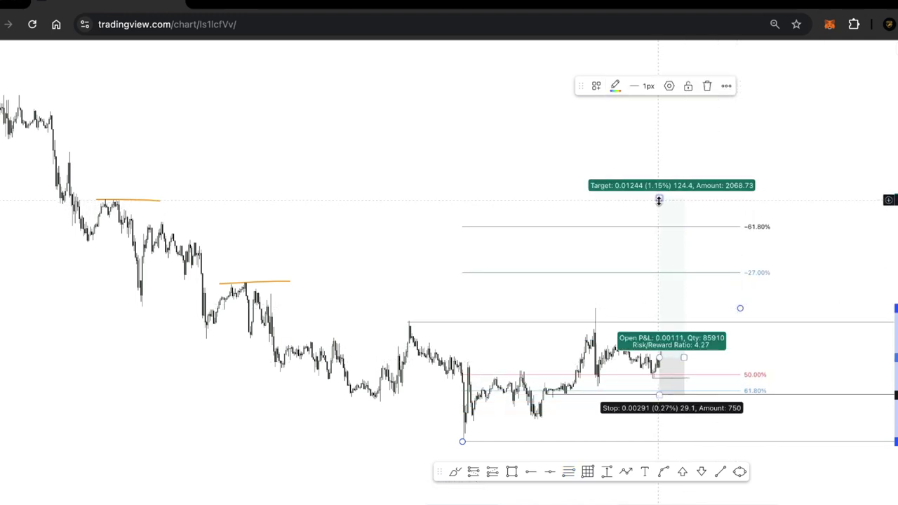
drag(658, 199, 658, 225)
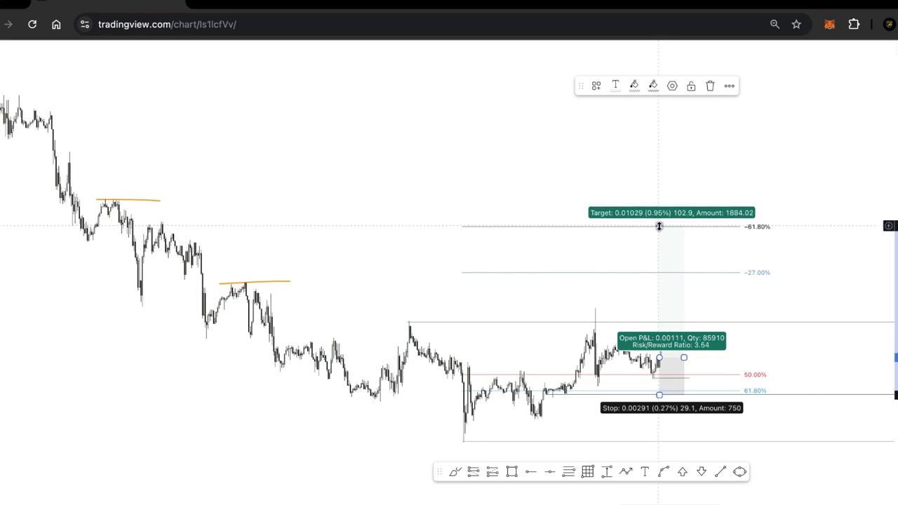
Step: Delete the orange brush stroke above the higher of the two marked swing highs
scroll(293, 192, down, 2)
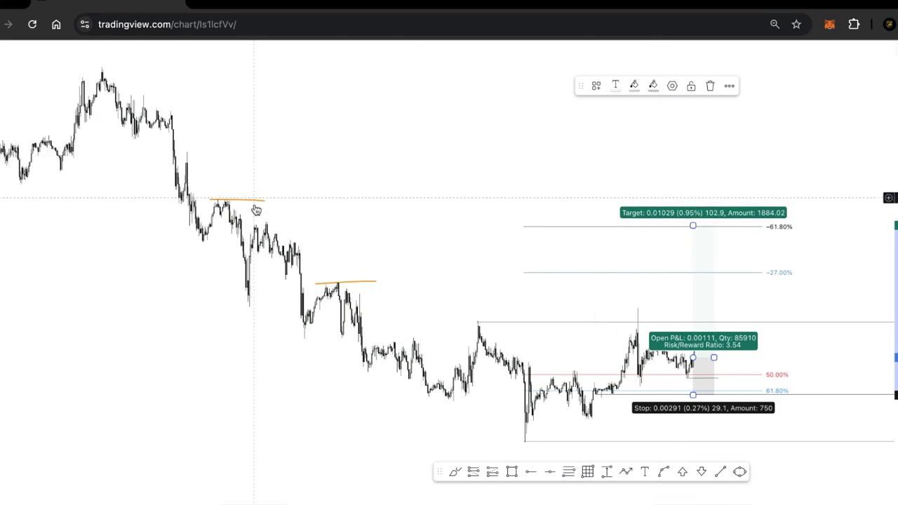
click(265, 202)
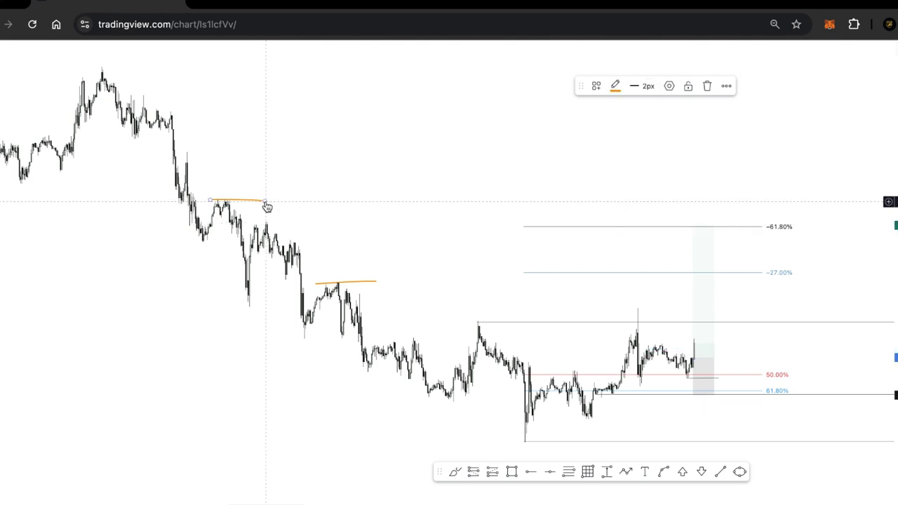
scroll(784, 232, up, 5)
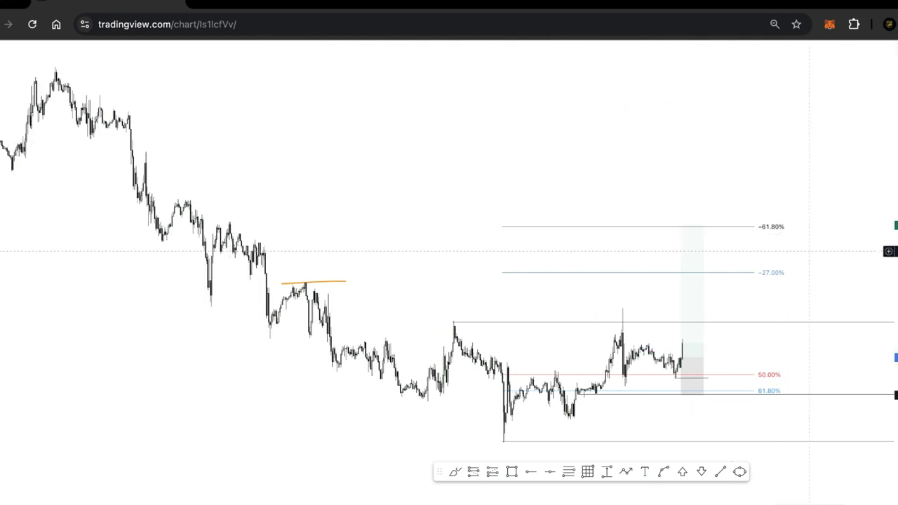
Step: Widen the long position by extending its far edge into the empty area beyond the latest candle
scroll(790, 267, up, 3)
drag(748, 278, 818, 153)
scroll(772, 182, up, 3)
click(466, 183)
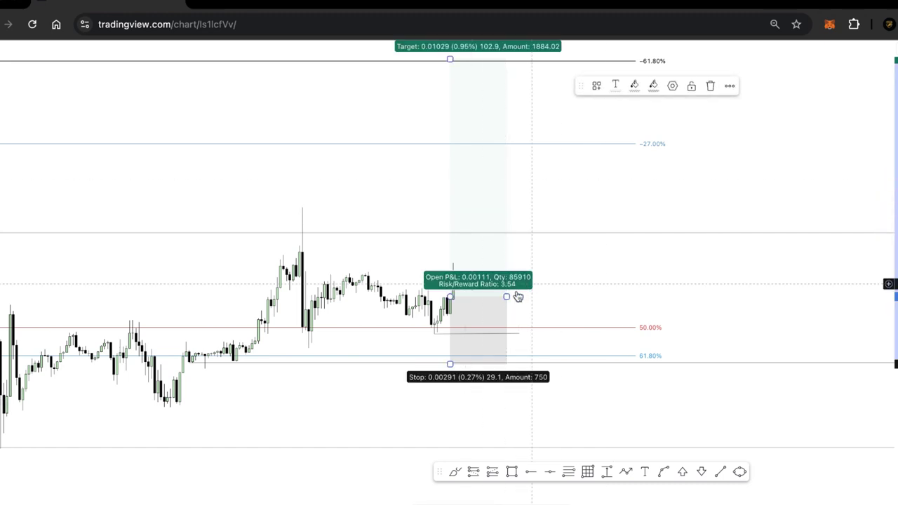
drag(507, 297, 660, 296)
click(731, 192)
scroll(601, 201, right, 2)
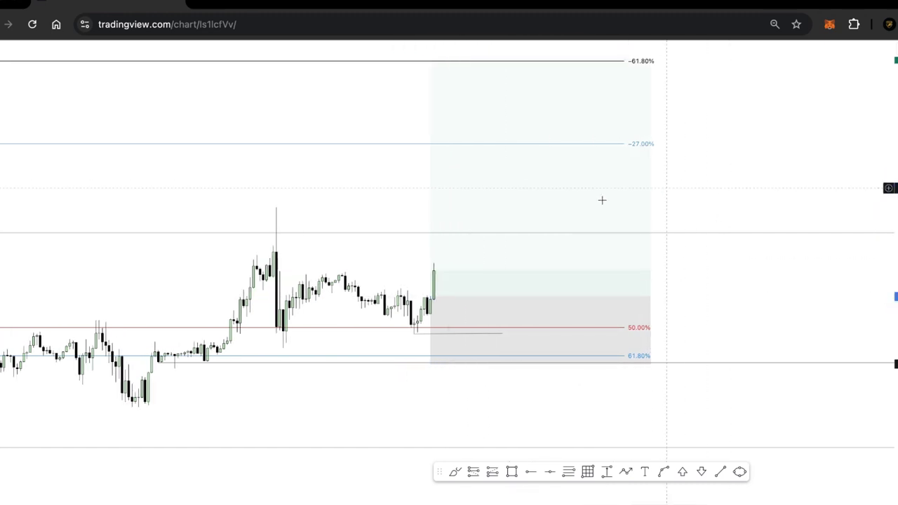
Step: Nudge the long position slightly so that it starts just after the latest candle
click(611, 257)
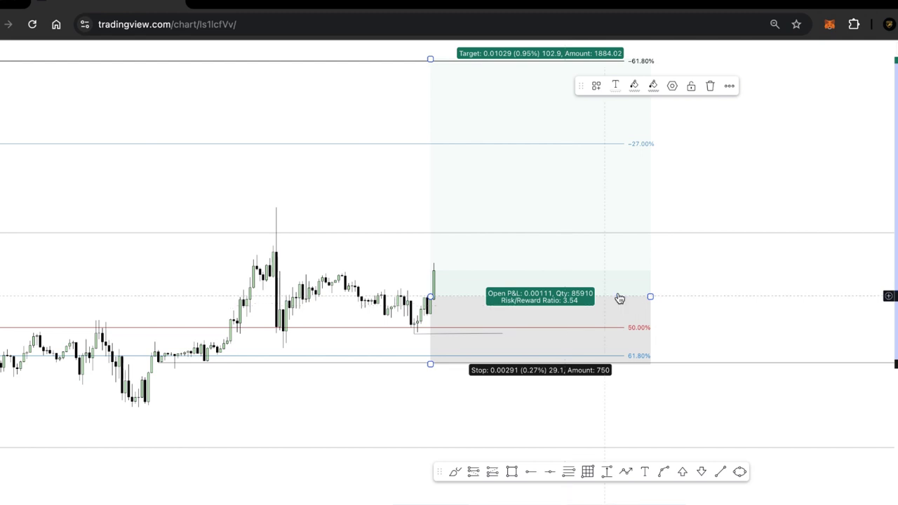
click(733, 164)
drag(733, 164, 685, 210)
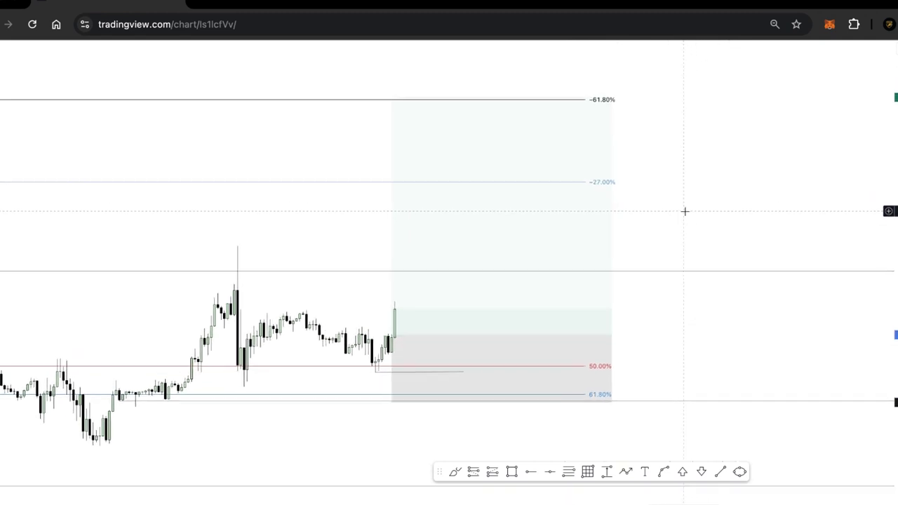
click(475, 334)
drag(475, 333, 479, 329)
click(676, 303)
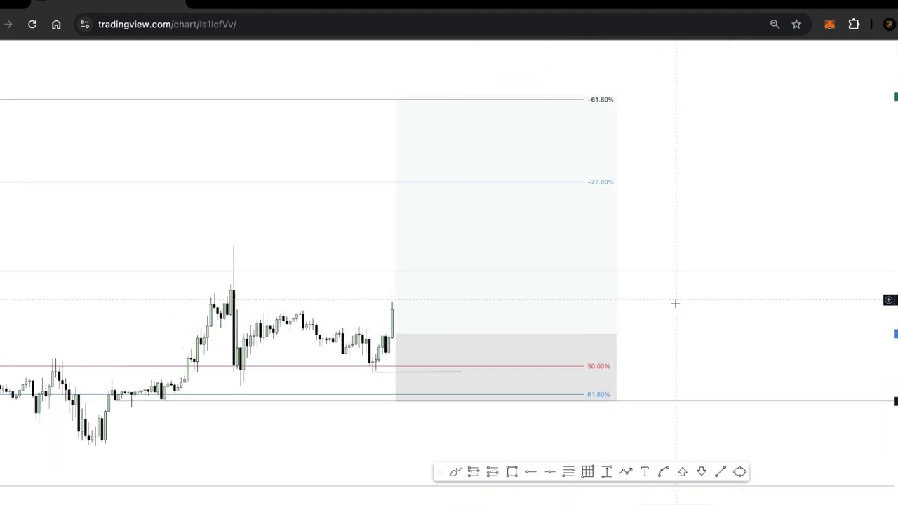
click(625, 472)
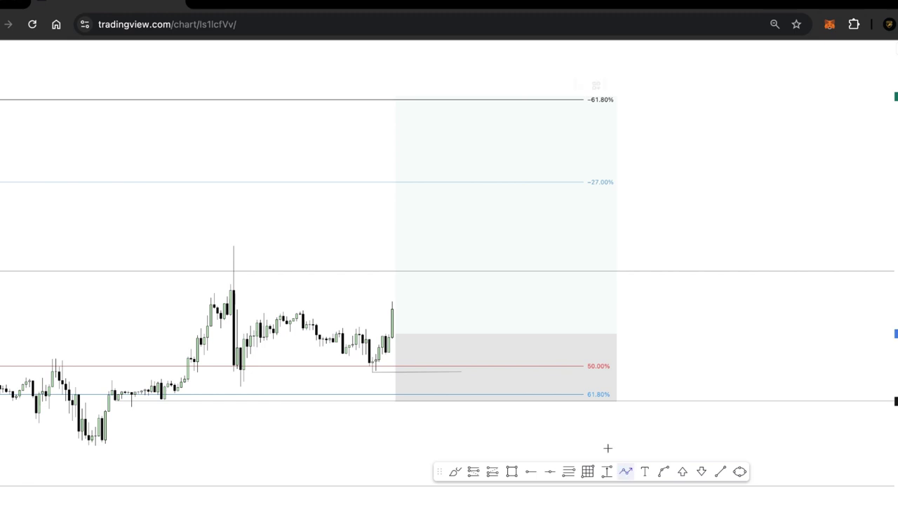
click(409, 297)
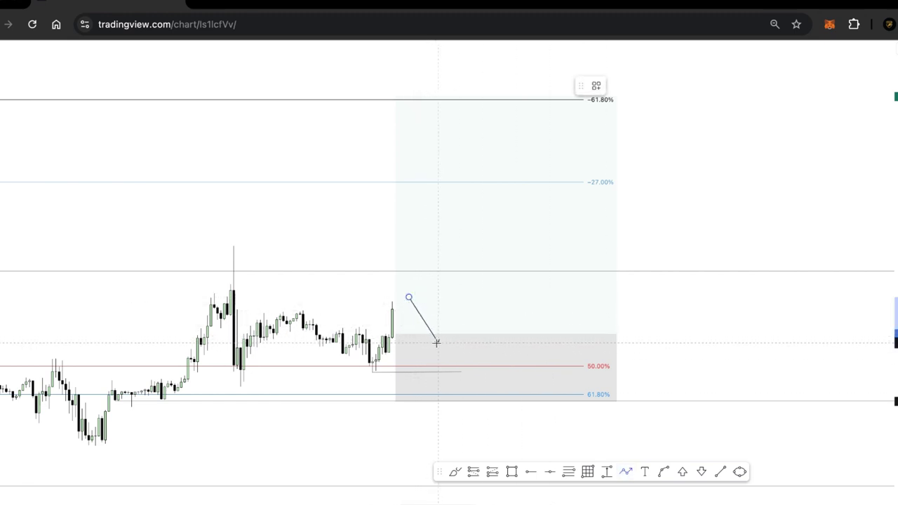
click(437, 342)
key(Escape)
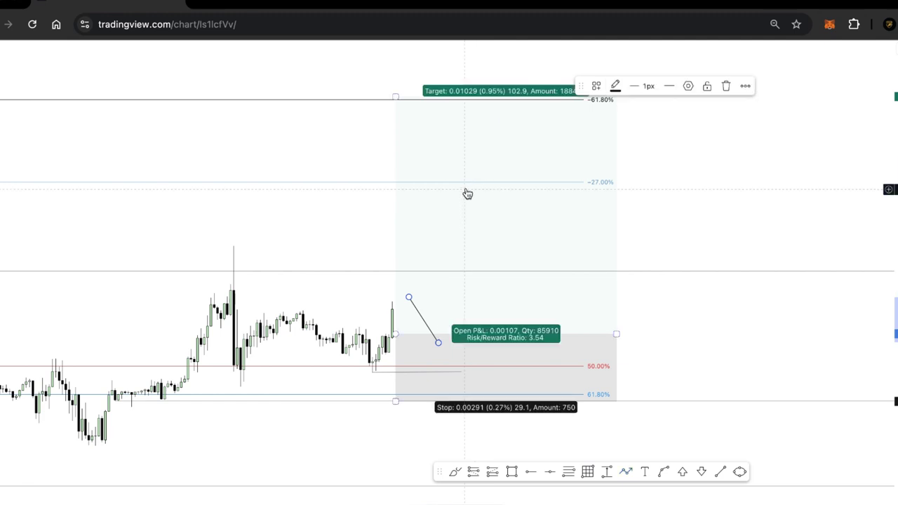
scroll(467, 193, left, 5)
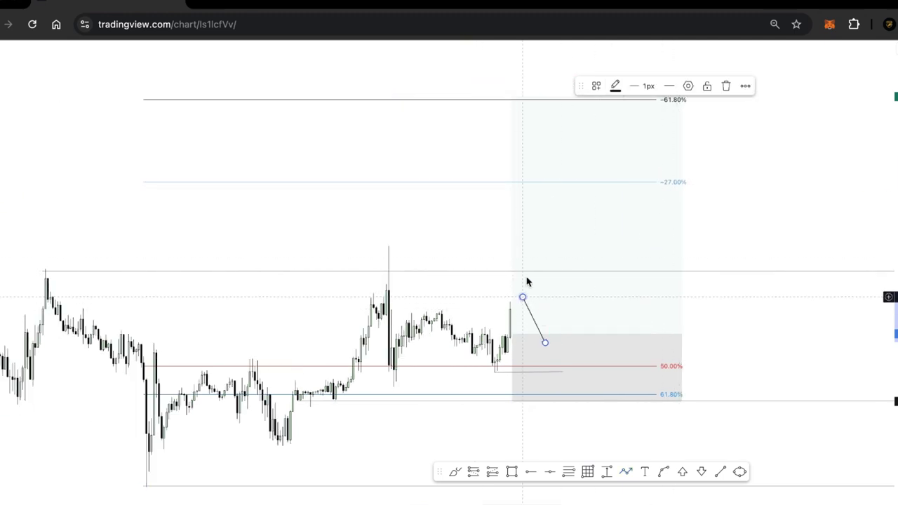
click(726, 85)
Step: Circle the -27.00% and -61.80% Fibonacci level labels with orange brush strokes
scroll(736, 215, up, 2)
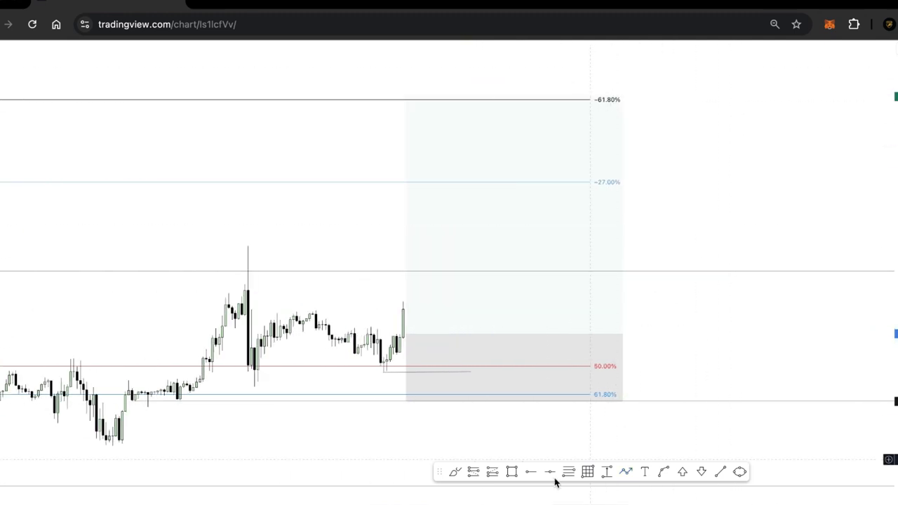
click(454, 471)
mouse_move(620, 171)
mouse_down()
mouse_move(577, 177)
mouse_move(634, 186)
mouse_move(596, 168)
mouse_move(580, 184)
mouse_move(616, 190)
mouse_up()
mouse_move(624, 100)
mouse_down()
mouse_move(577, 90)
mouse_move(582, 117)
mouse_move(636, 105)
mouse_move(624, 101)
mouse_up()
Step: Advance the bar replay candle by candle to follow price after the long entry
scroll(764, 185, left, 10)
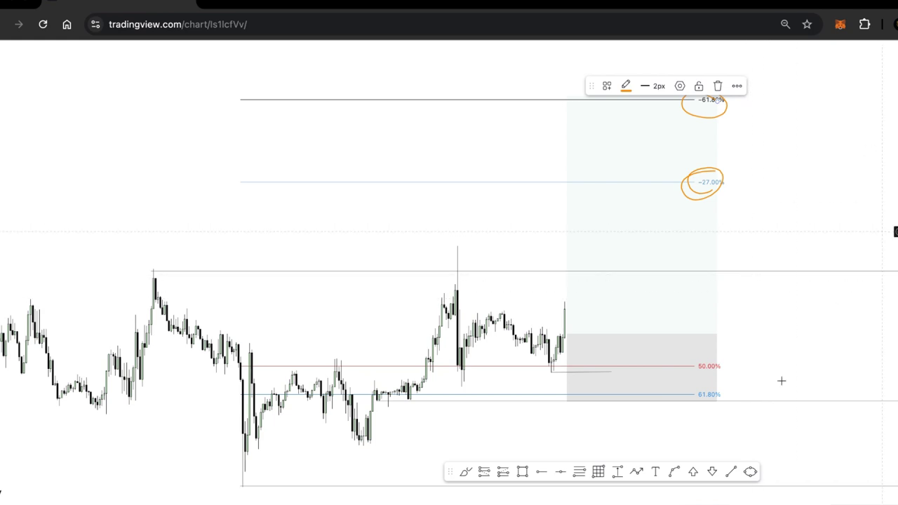
key(shift+Right)
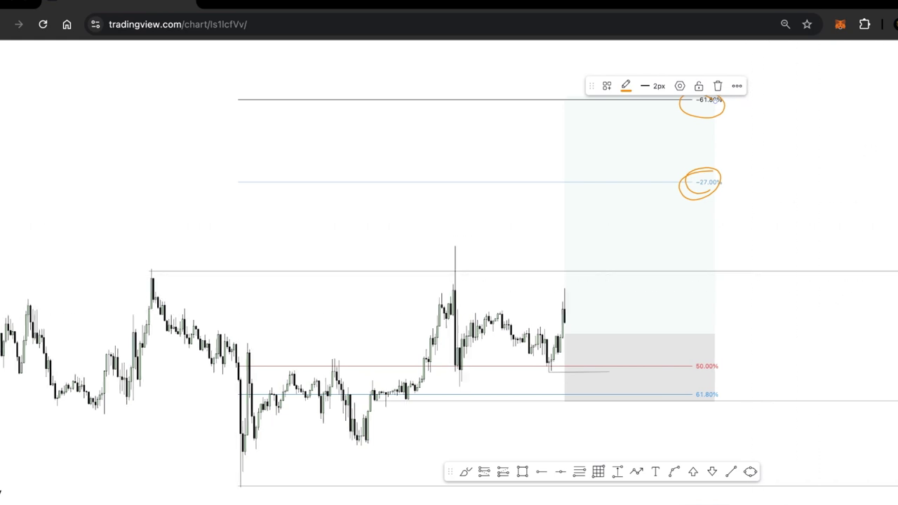
scroll(491, 292, up, 3)
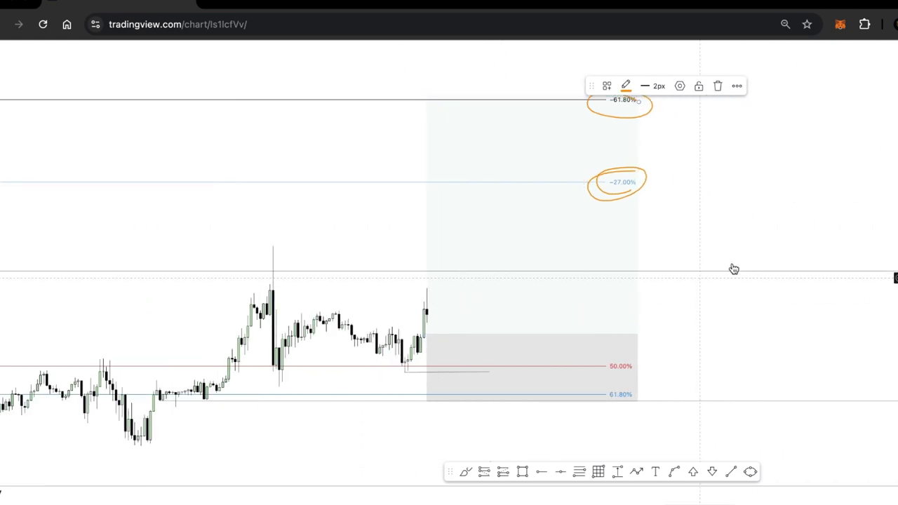
drag(732, 225, 824, 220)
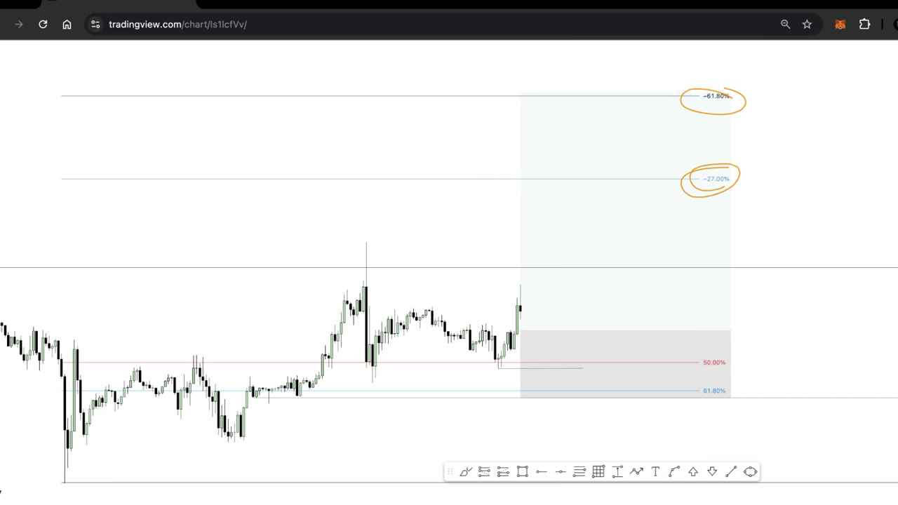
scroll(762, 313, up, 3)
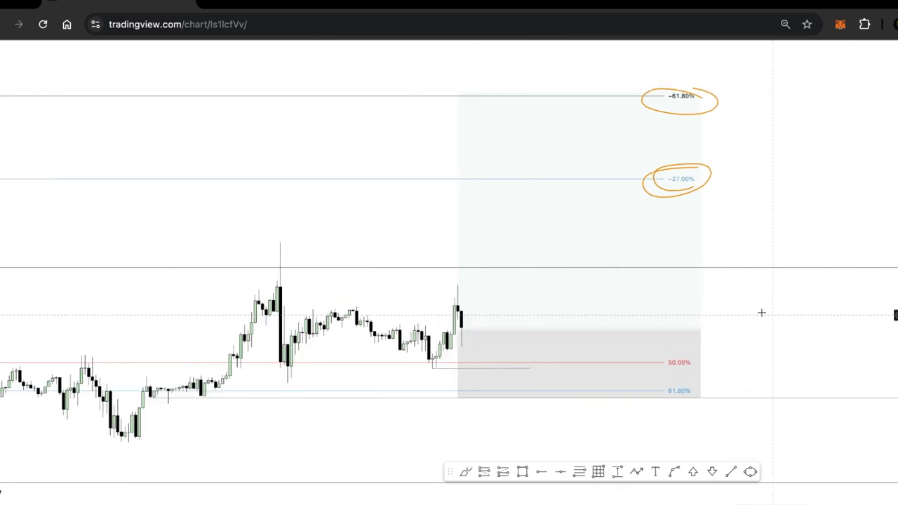
scroll(363, 209, left, 3)
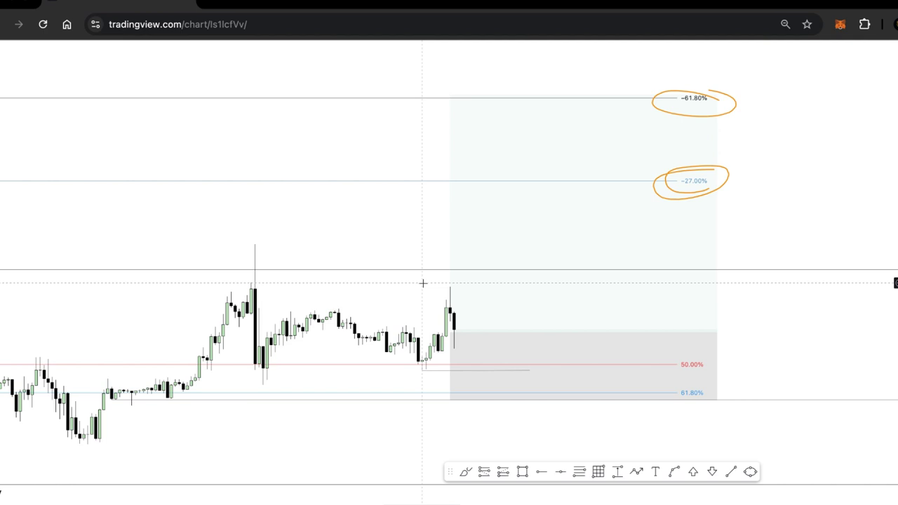
Step: Switch the chart to the 45-minute interval
text(45)
key(Return)
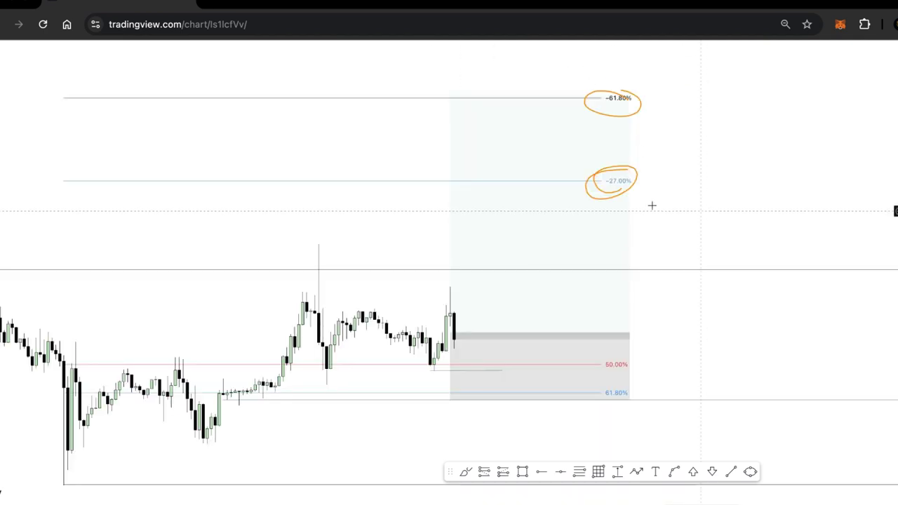
scroll(624, 229, up, 3)
drag(639, 214, 771, 189)
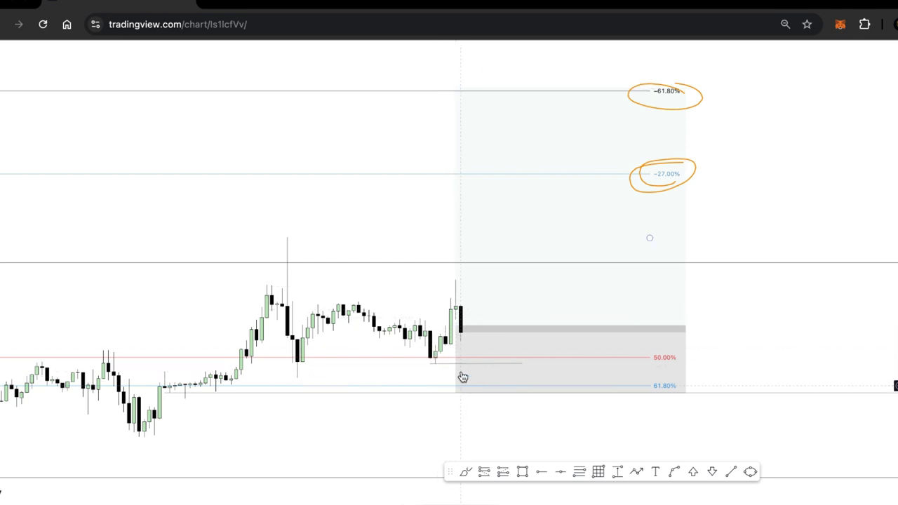
Step: Fine-tune the long position's stop so that it sits just below the horizontal support line
drag(457, 391, 449, 397)
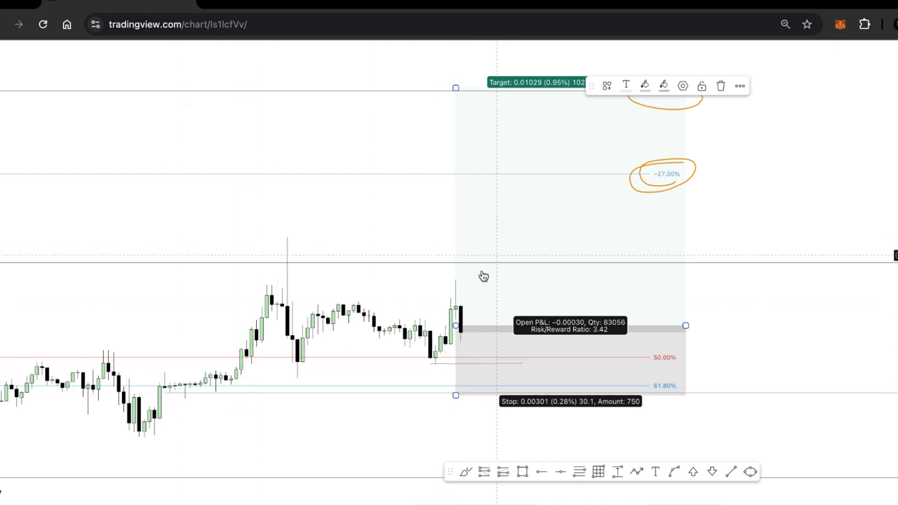
click(400, 230)
mouse_move(525, 298)
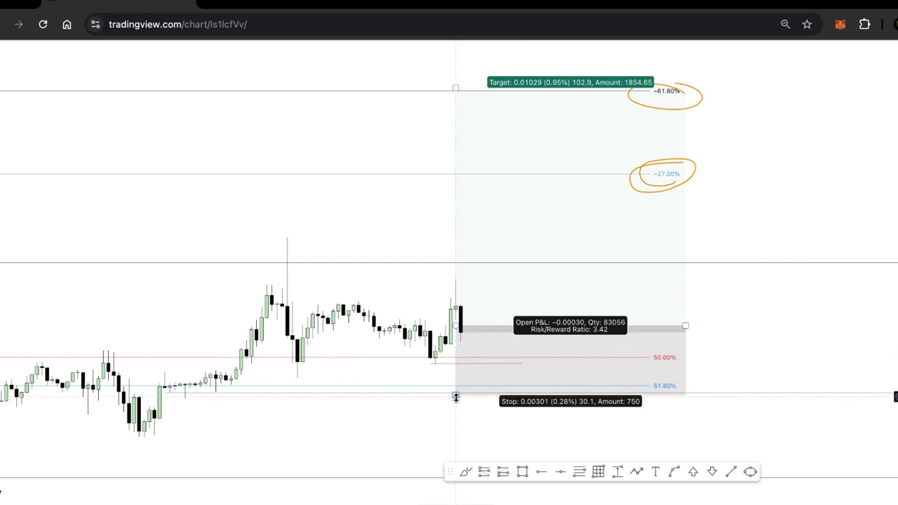
drag(455, 397, 455, 394)
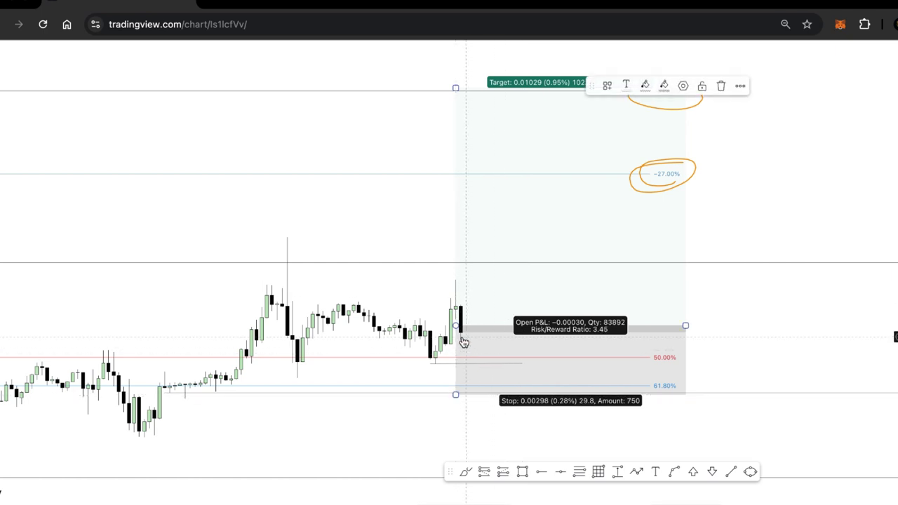
Step: Play the replay forward until price reaches the long position's target, and review the move against the wider price history
mouse_move(433, 368)
click(435, 467)
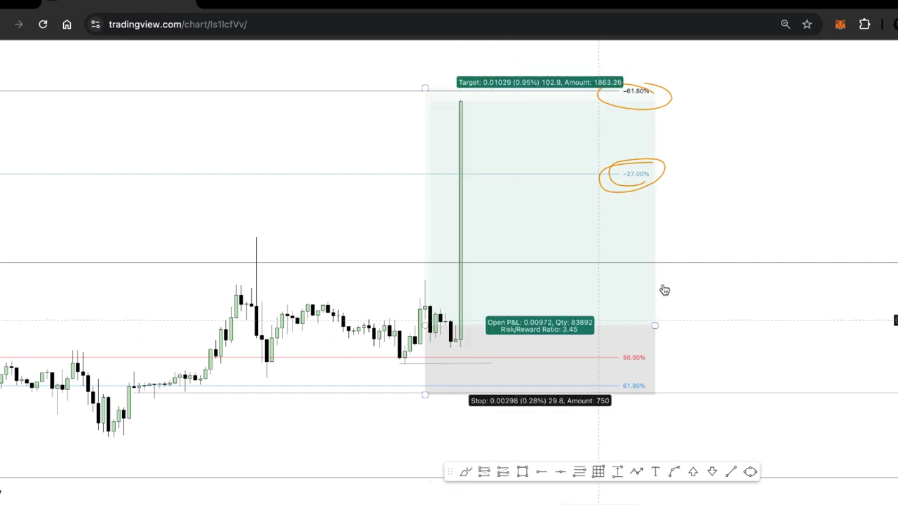
scroll(493, 211, down, 2)
scroll(493, 211, down, 2)
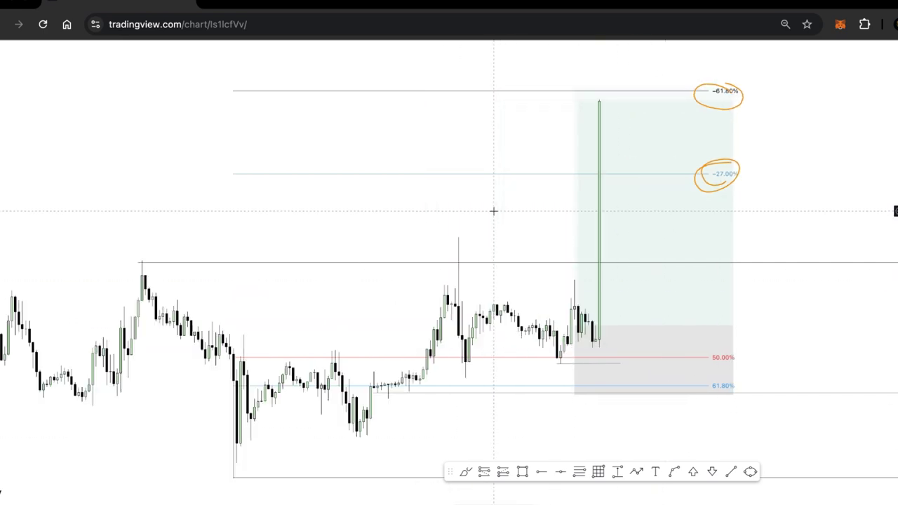
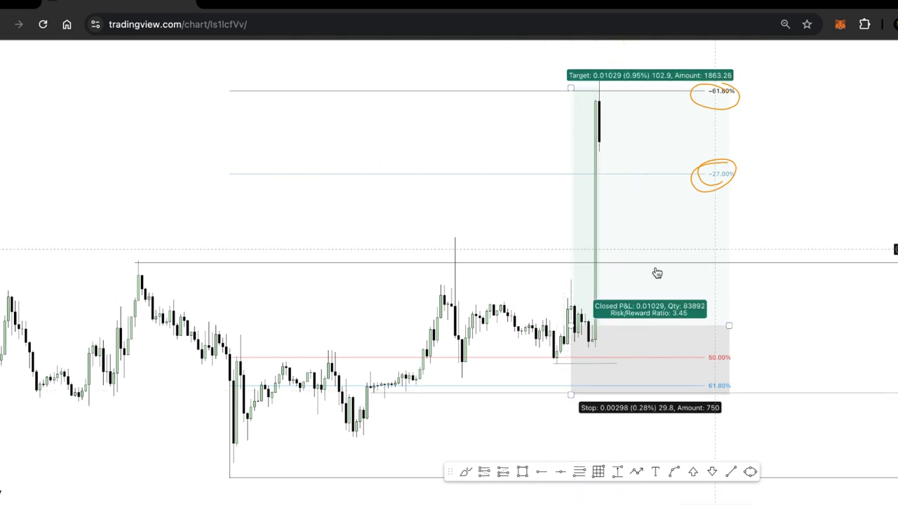
scroll(715, 263, down, 4)
drag(888, 188, 677, 232)
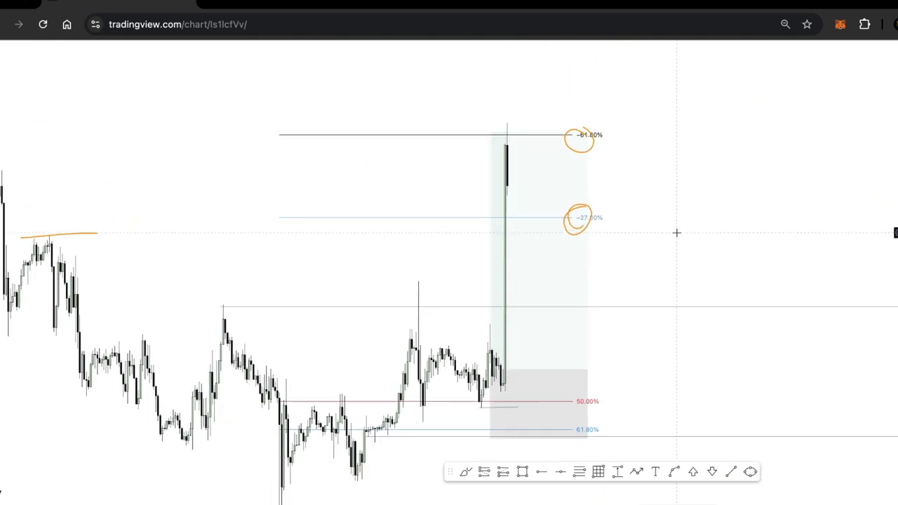
scroll(677, 232, down, 4)
drag(896, 164, 897, 207)
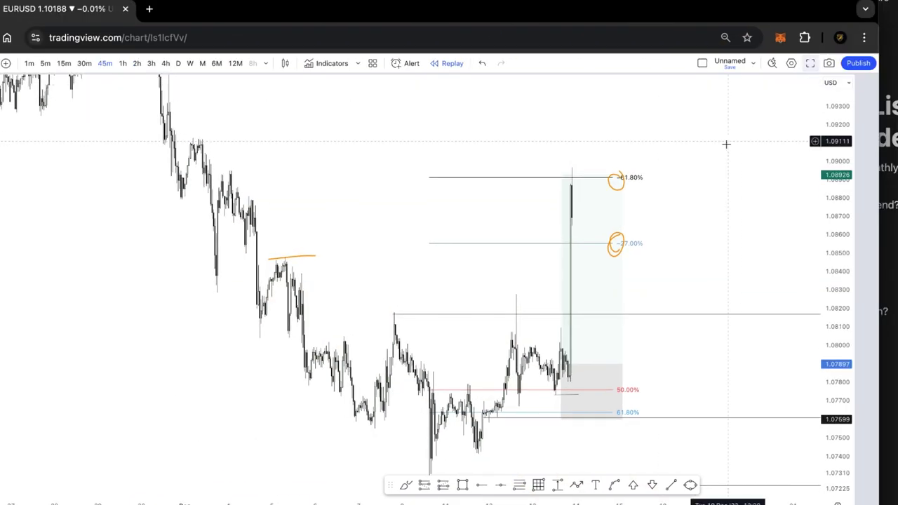
Step: Leave fullscreen mode and load AUDCAD from the watchlist
click(809, 63)
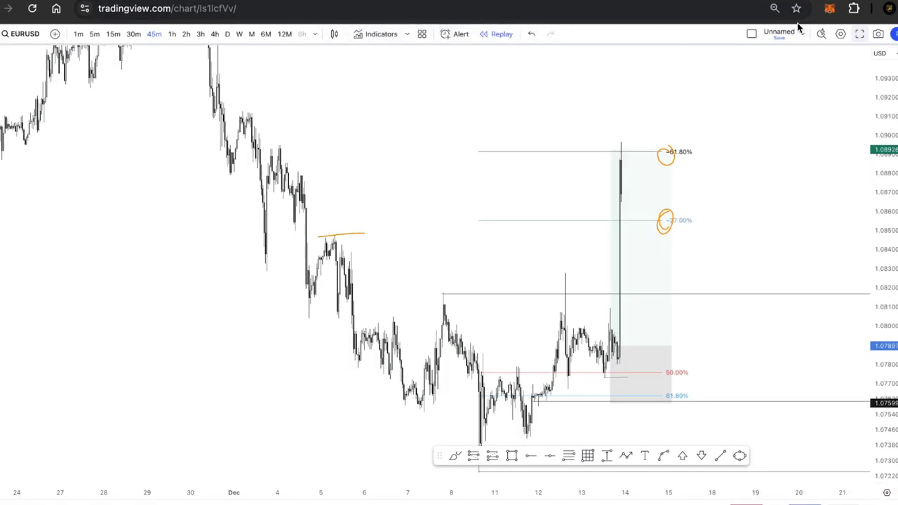
key(Escape)
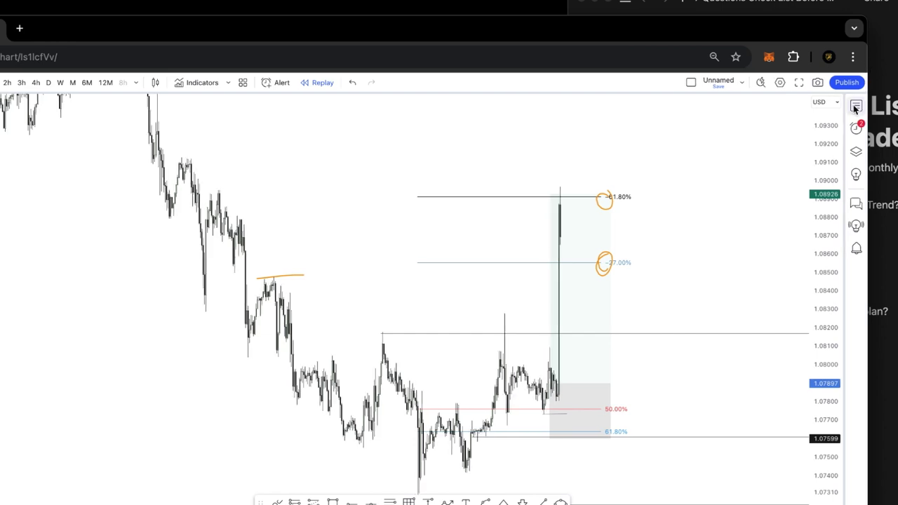
click(856, 105)
click(781, 263)
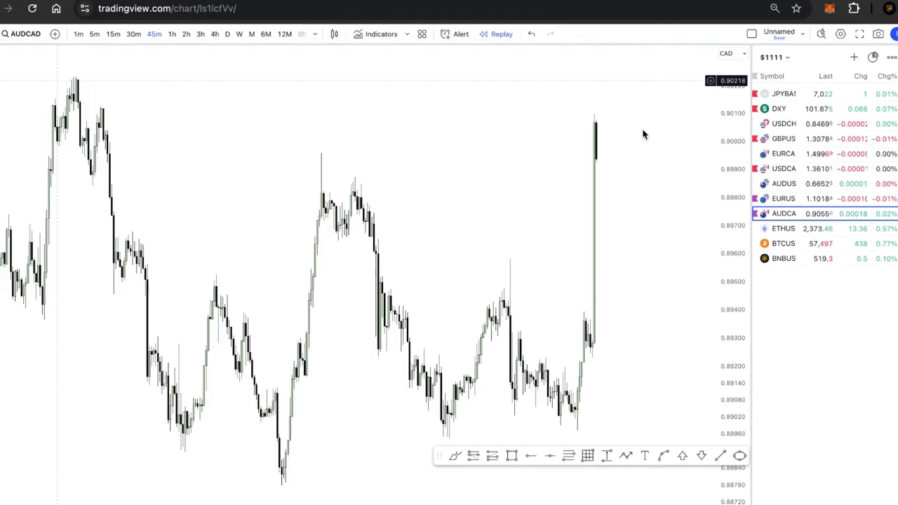
scroll(660, 134, up, 2)
Step: Set the AUDCAD chart to the 4-hour interval, hide the watchlist and look over the recent price structure
click(214, 34)
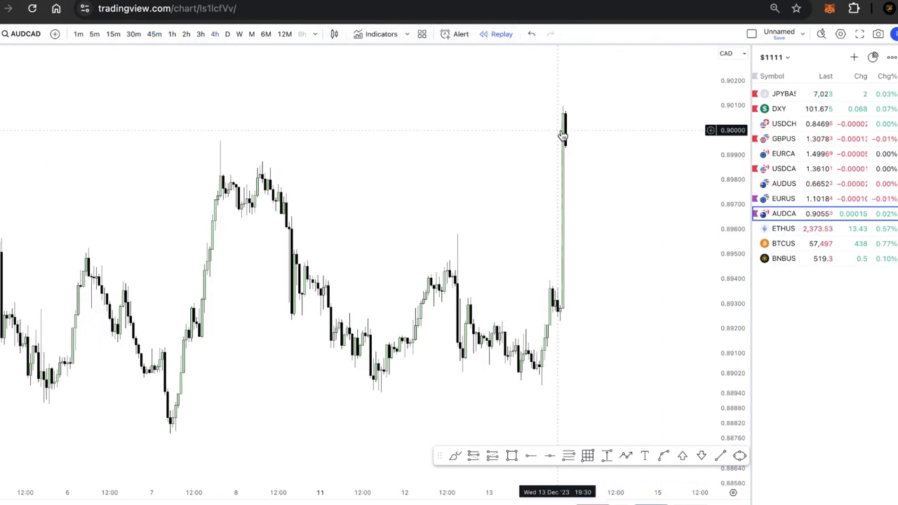
click(891, 105)
drag(876, 95, 876, 203)
scroll(709, 203, up, 3)
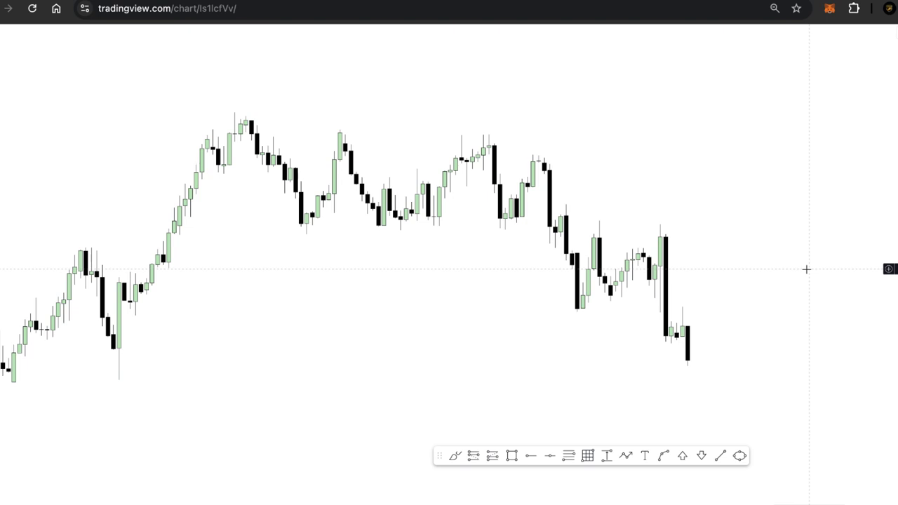
scroll(666, 225, down, 5)
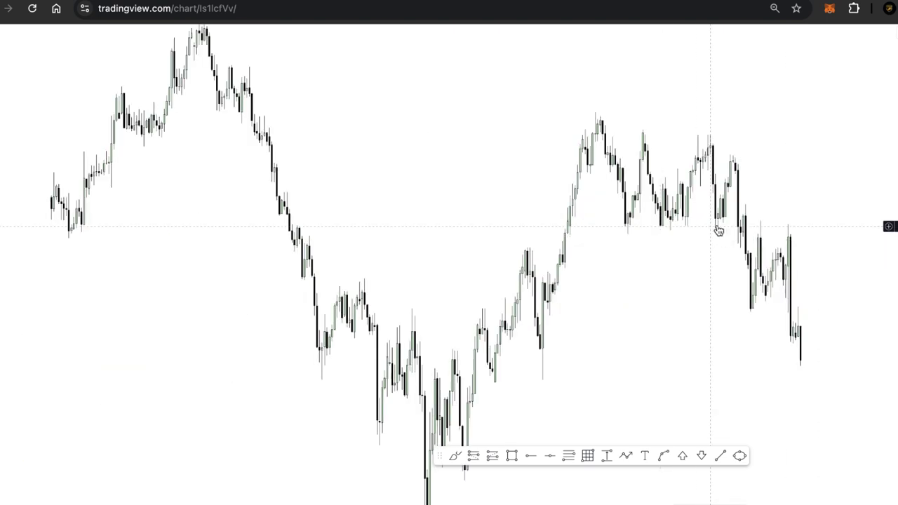
drag(891, 164, 886, 284)
scroll(781, 185, up, 4)
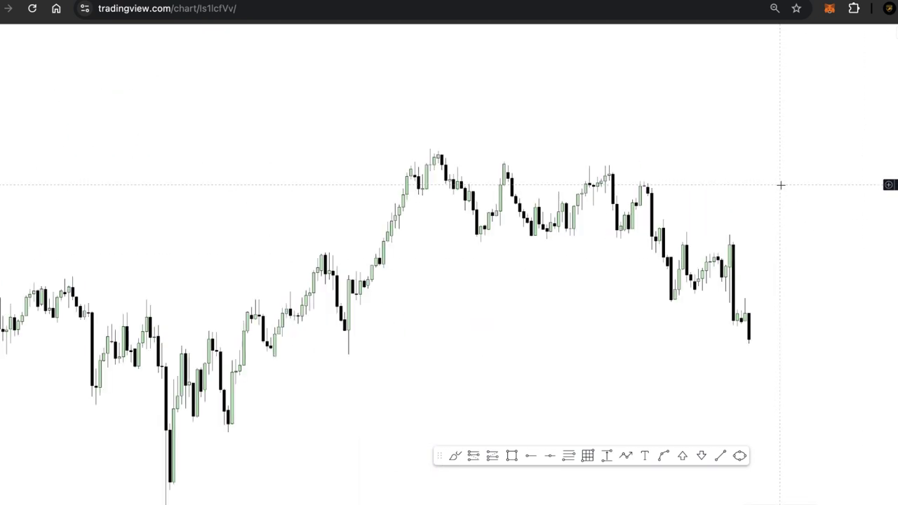
Step: Change the AUDCAD chart to the 1W interval and bring the recent weekly candles into view
text(1W)
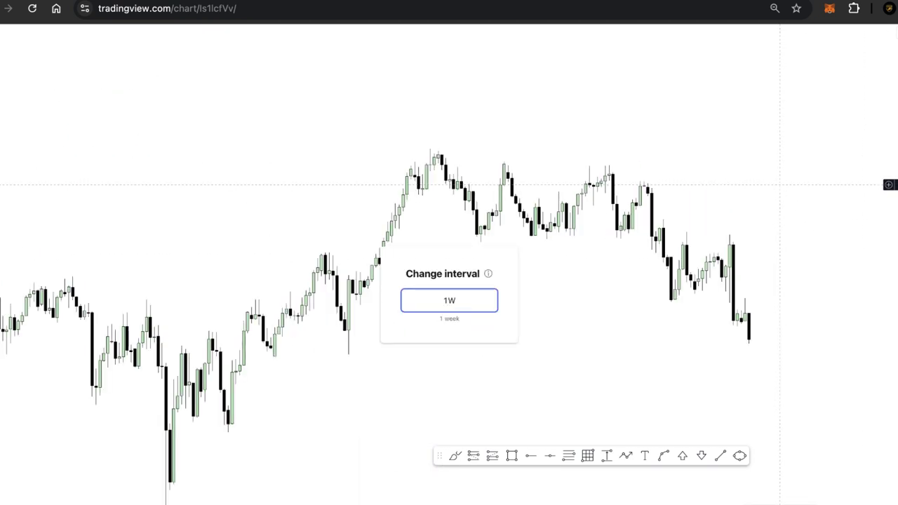
key(Return)
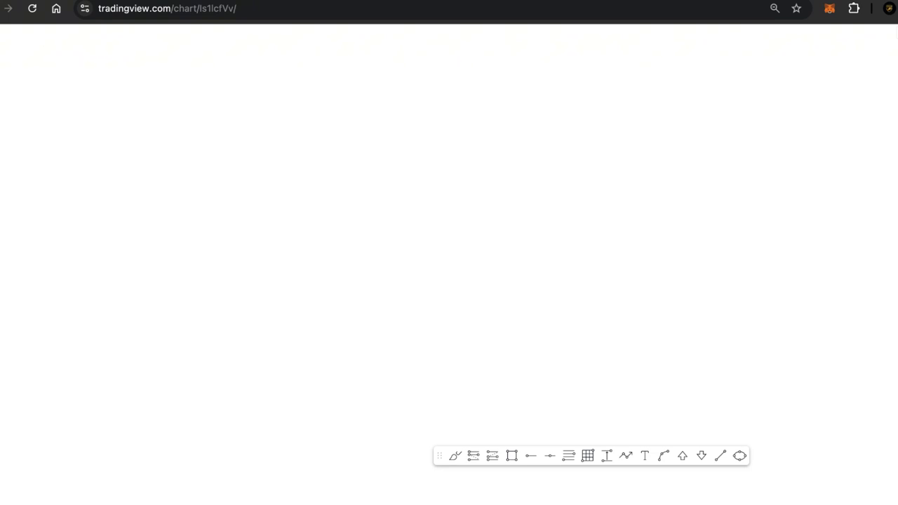
drag(889, 122, 890, 180)
scroll(805, 174, up, 5)
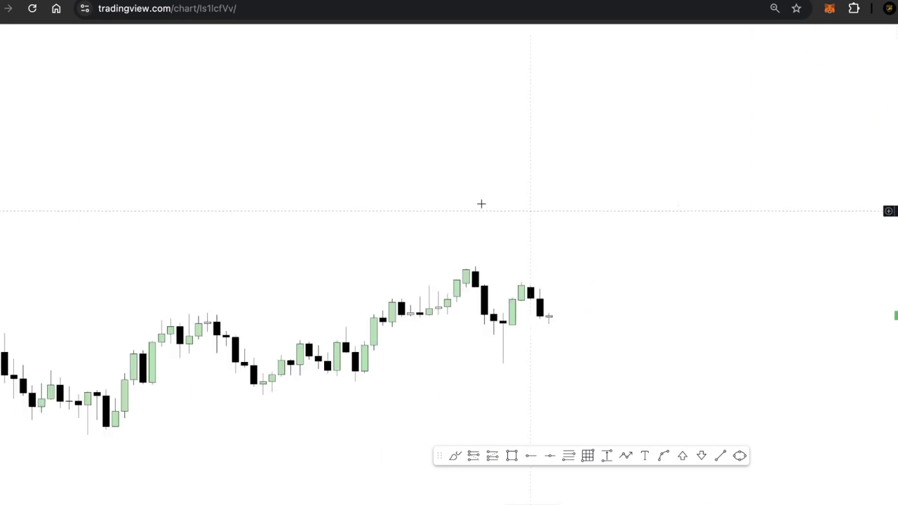
scroll(728, 201, down, 3)
scroll(569, 369, up, 3)
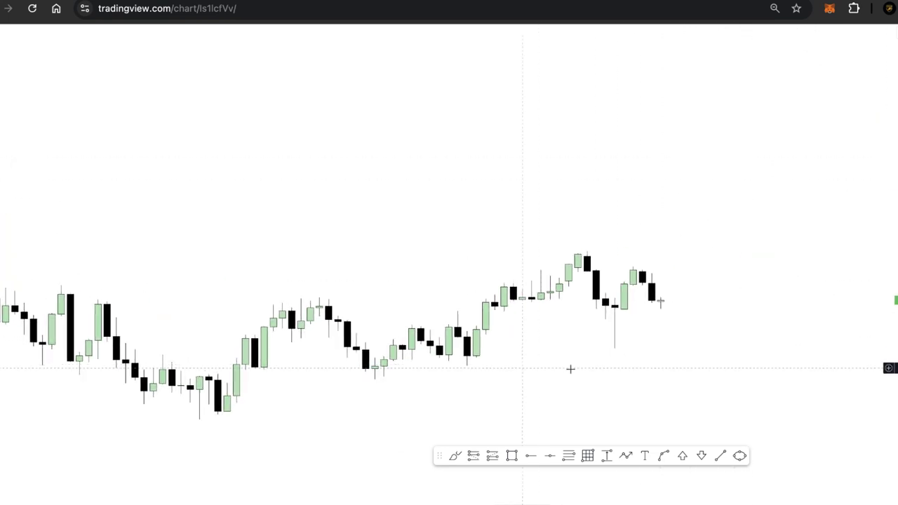
Step: Brush two roughly parallel rising orange lines around the weekly uptrend, one beneath the swing lows and one above the swing highs
click(453, 456)
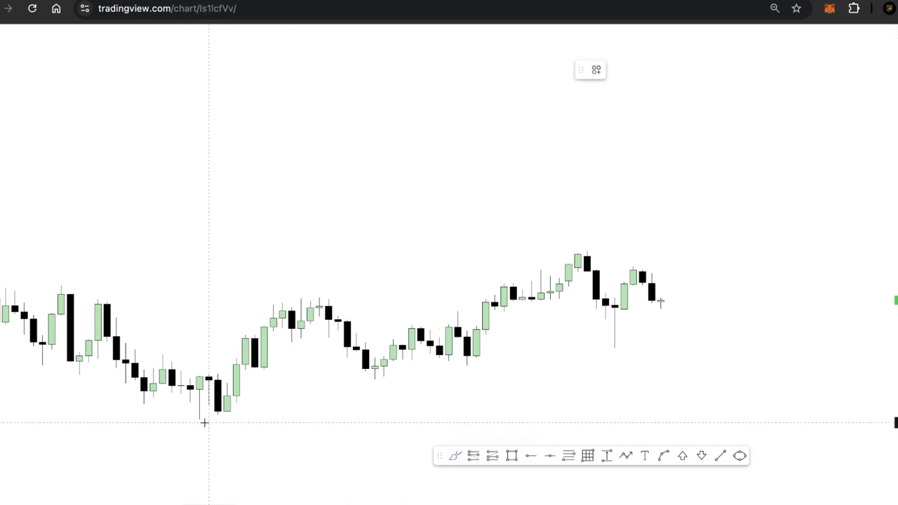
drag(208, 423, 726, 314)
drag(201, 321, 744, 225)
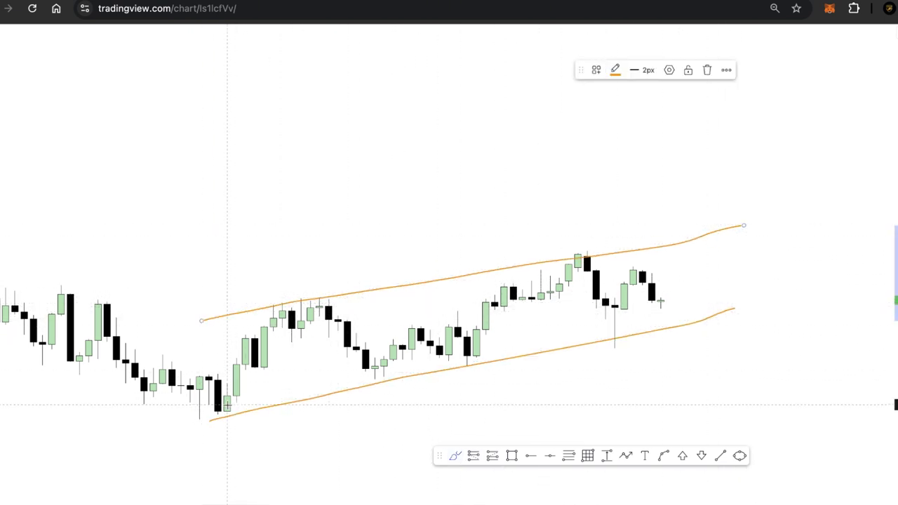
Step: Brush short orange strokes at the swing lows and highs inside the weekly channel, and sketch a projected dip and rally towards its upper line
drag(149, 404, 263, 404)
drag(229, 303, 336, 296)
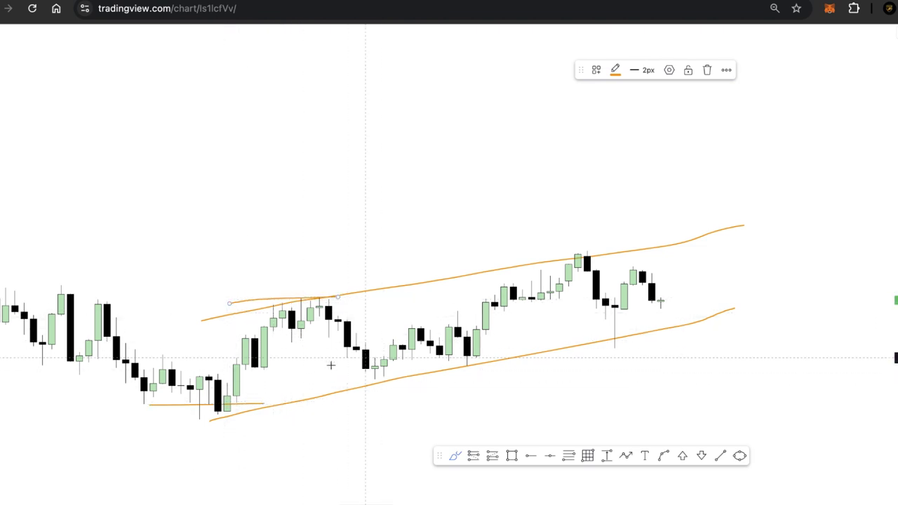
drag(331, 367, 449, 357)
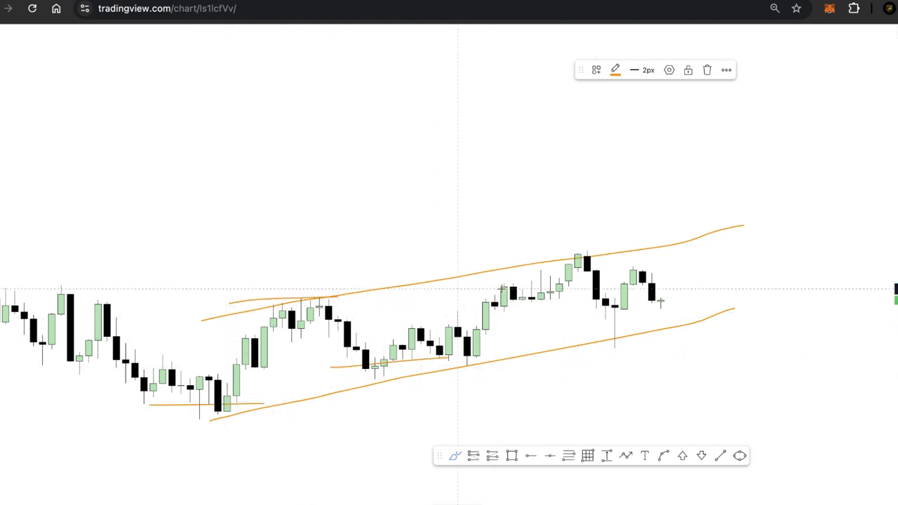
drag(460, 288, 569, 288)
drag(503, 302, 582, 303)
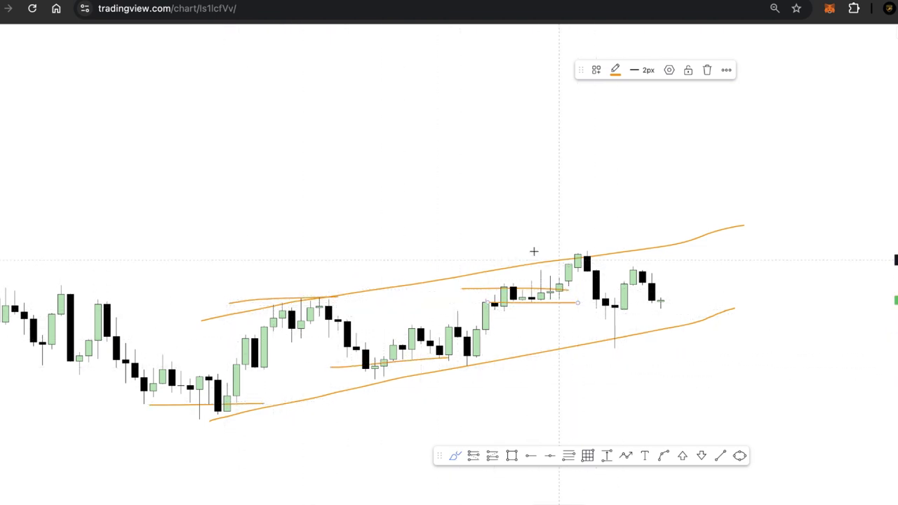
drag(537, 250, 587, 250)
drag(561, 325, 708, 322)
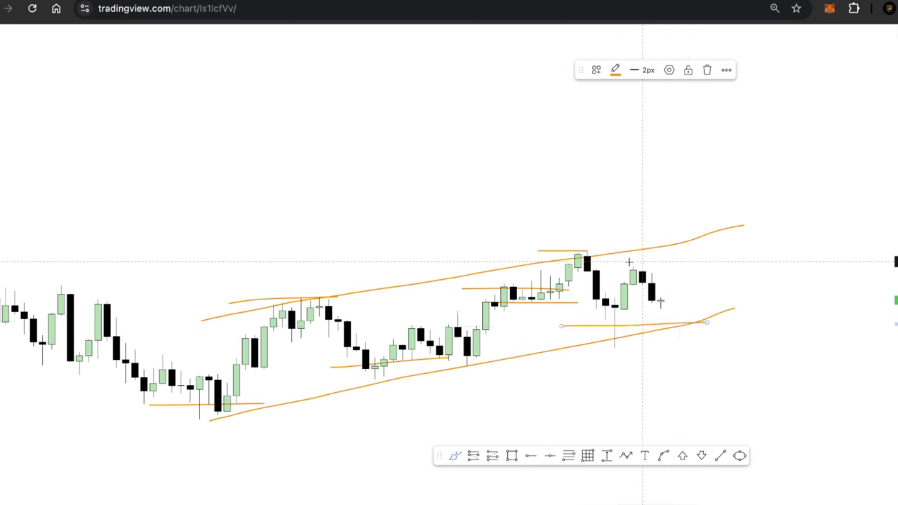
mouse_move(620, 262)
mouse_down()
mouse_move(660, 302)
mouse_move(727, 239)
mouse_up()
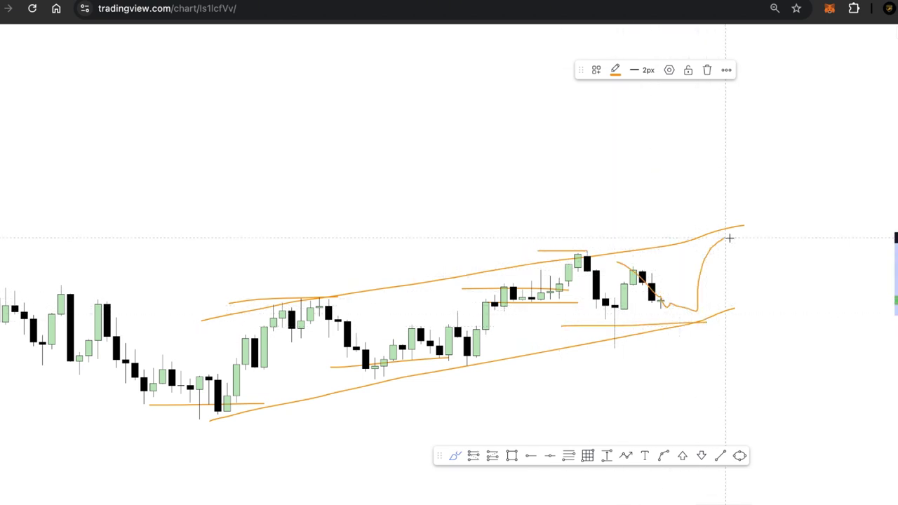
Step: Remove all drawings and draw horizontal rays from the weekly swing low before the last rally and from the recent swing high
right_click(668, 175)
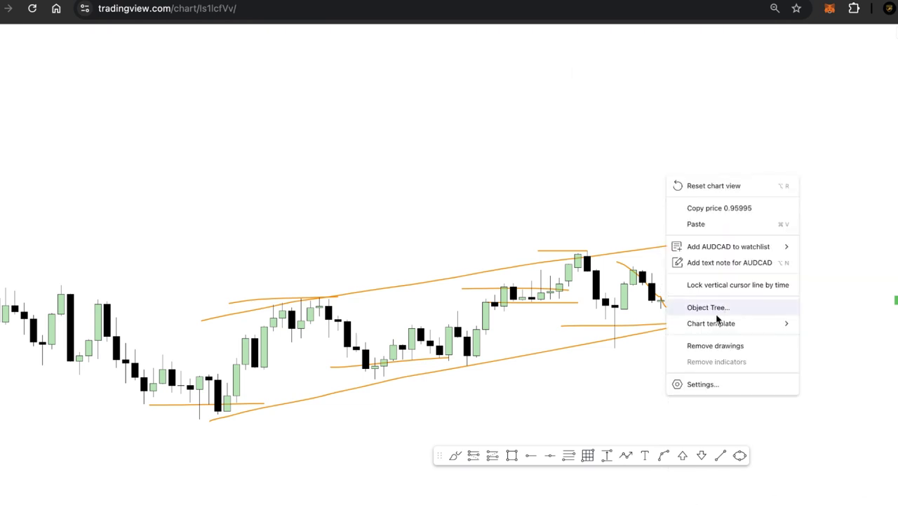
click(715, 346)
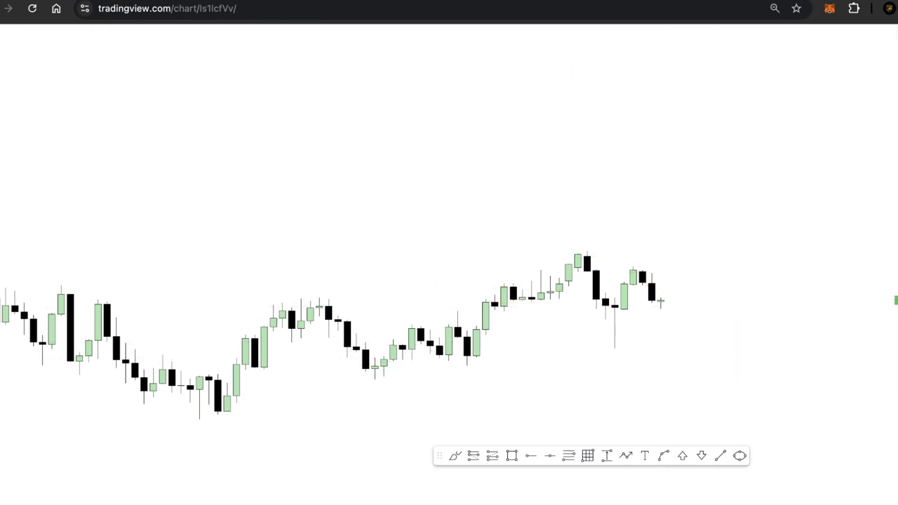
scroll(620, 164, up, 5)
drag(384, 191, 702, 126)
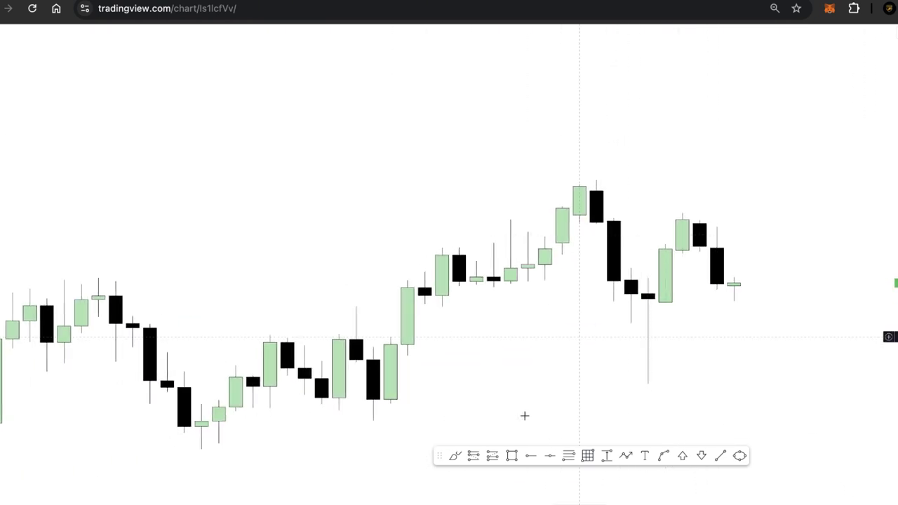
click(530, 456)
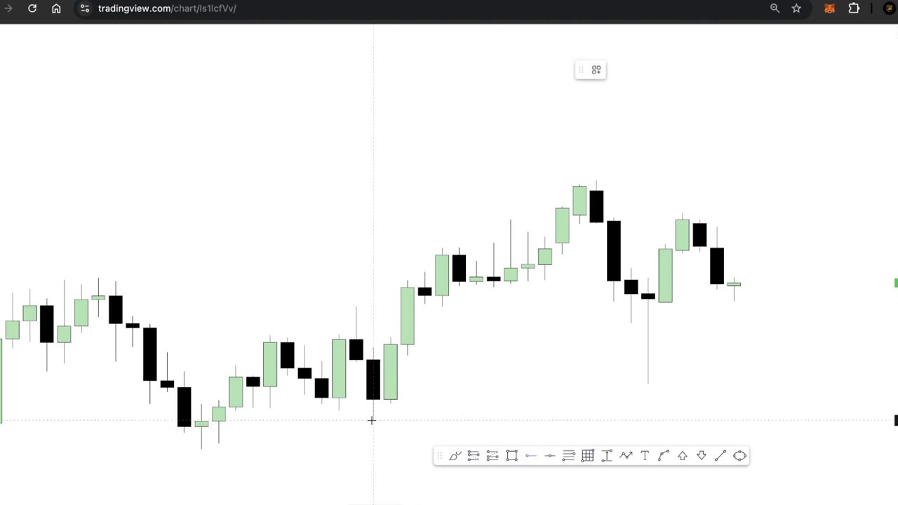
click(371, 420)
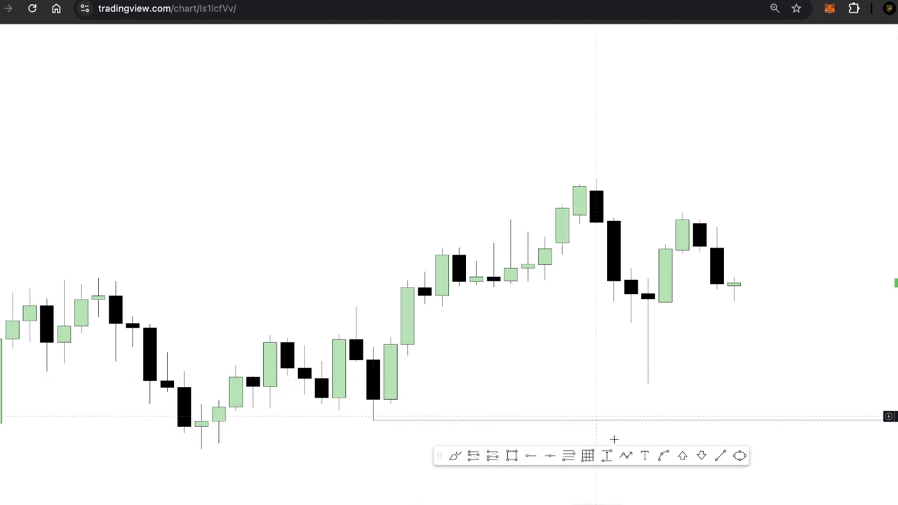
click(596, 180)
click(648, 166)
scroll(751, 266, up, 4)
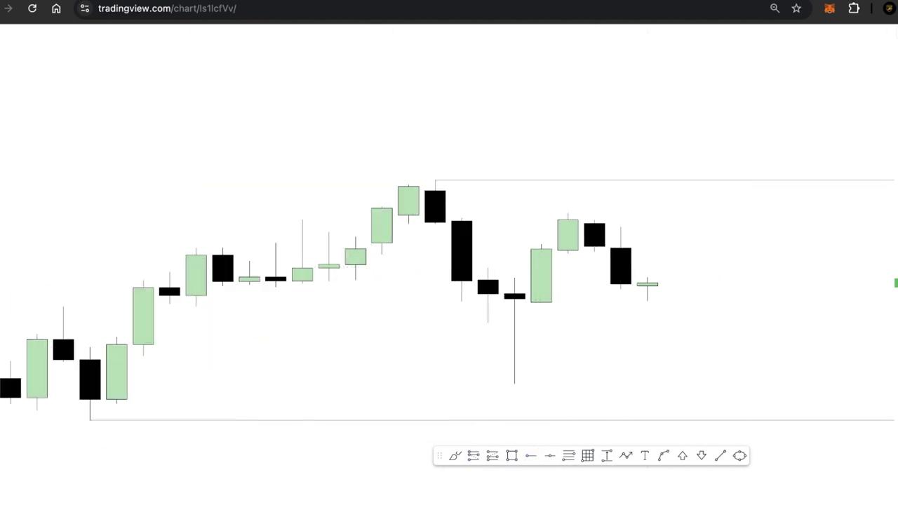
Step: Place a horizontal ray at the latest weekly candle's low and delete it
drag(894, 348, 894, 309)
drag(736, 282, 611, 285)
scroll(611, 286, right, 5)
click(530, 455)
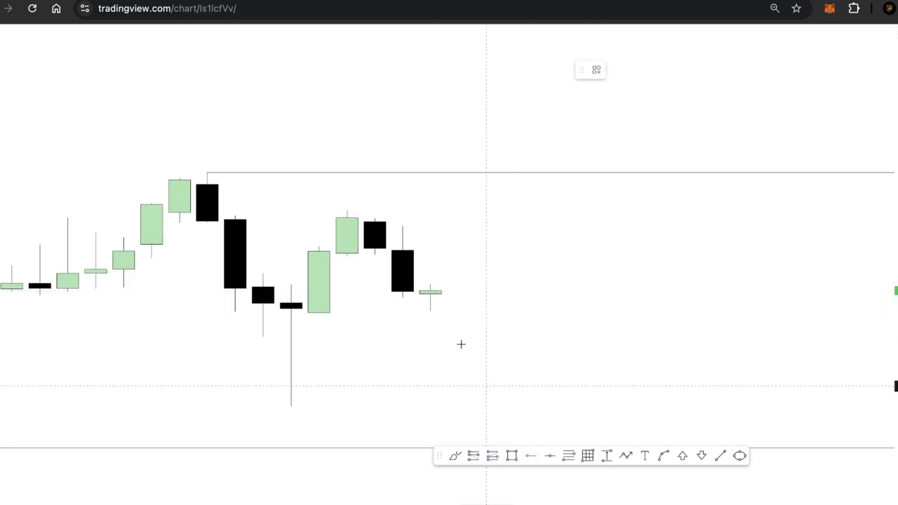
click(429, 312)
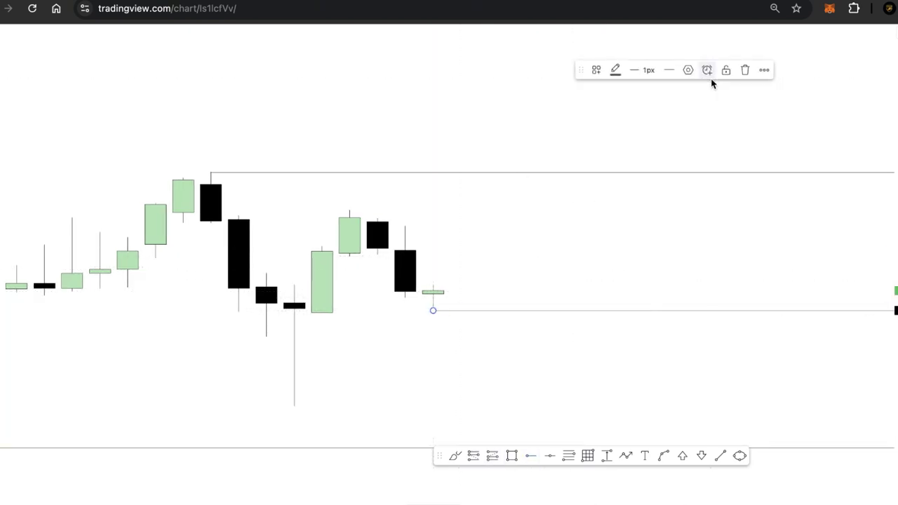
click(744, 73)
Step: Change the chart to the 1D interval and draw a horizontal ray from the low of the large green candle that starts the last rally
text(1D)
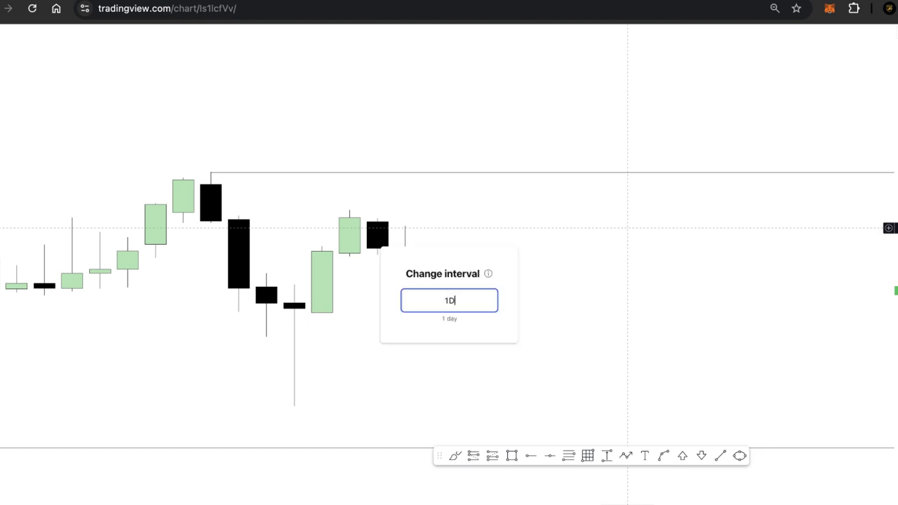
key(Return)
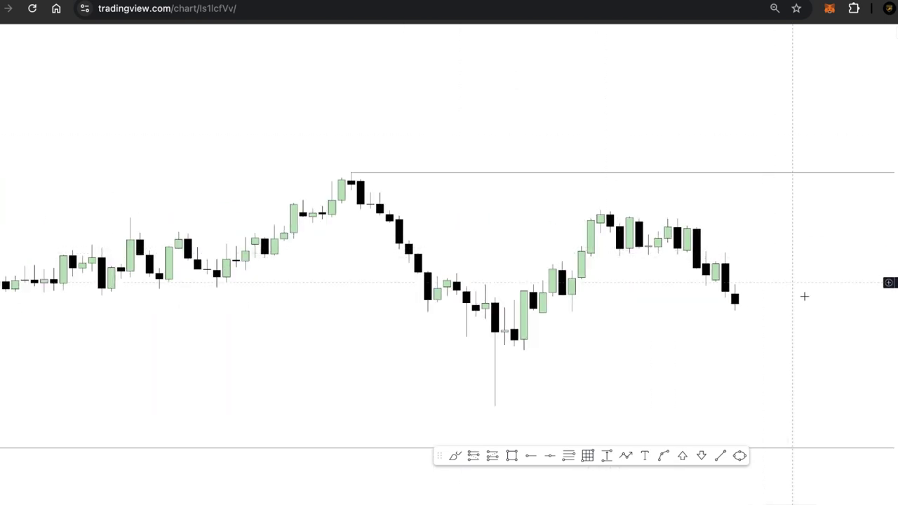
scroll(717, 161, up, 10)
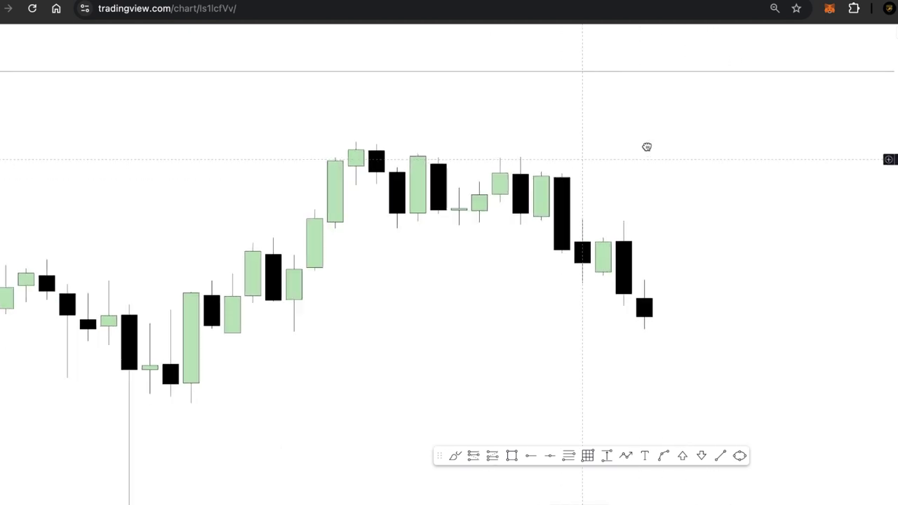
drag(773, 141, 531, 201)
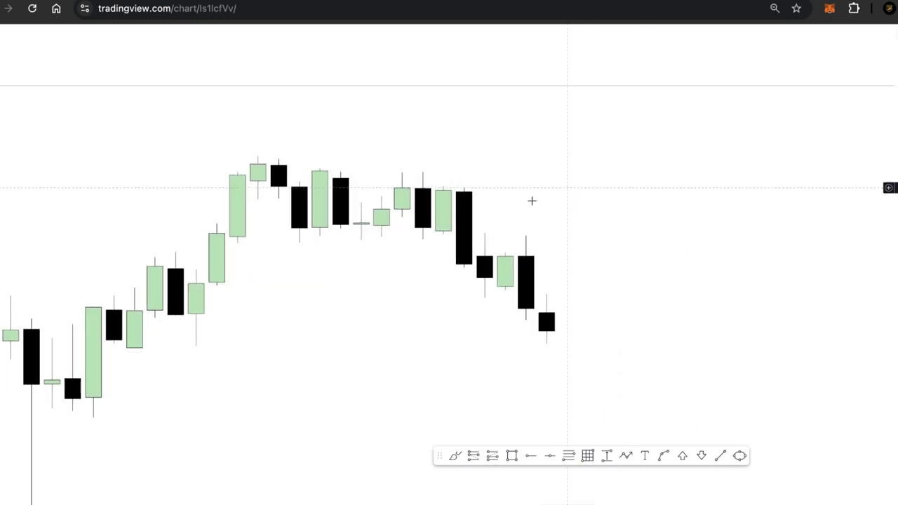
click(531, 455)
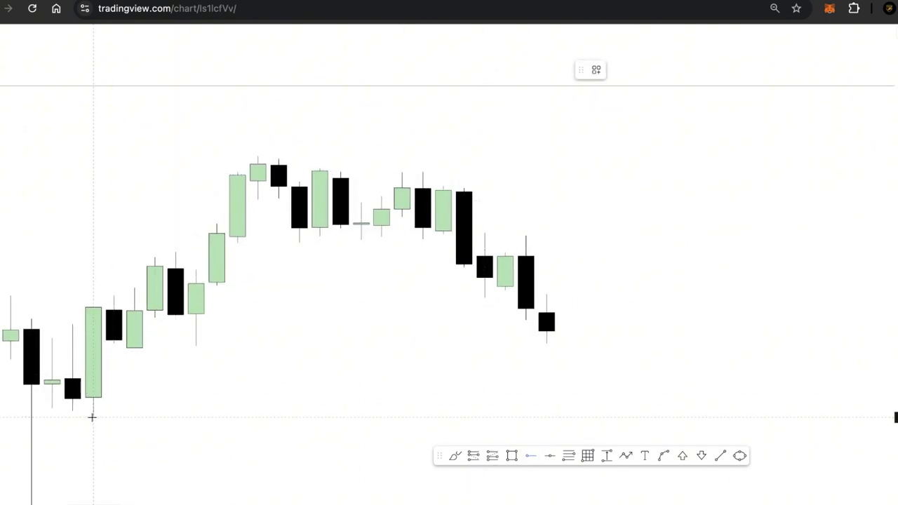
click(92, 417)
drag(301, 334, 428, 290)
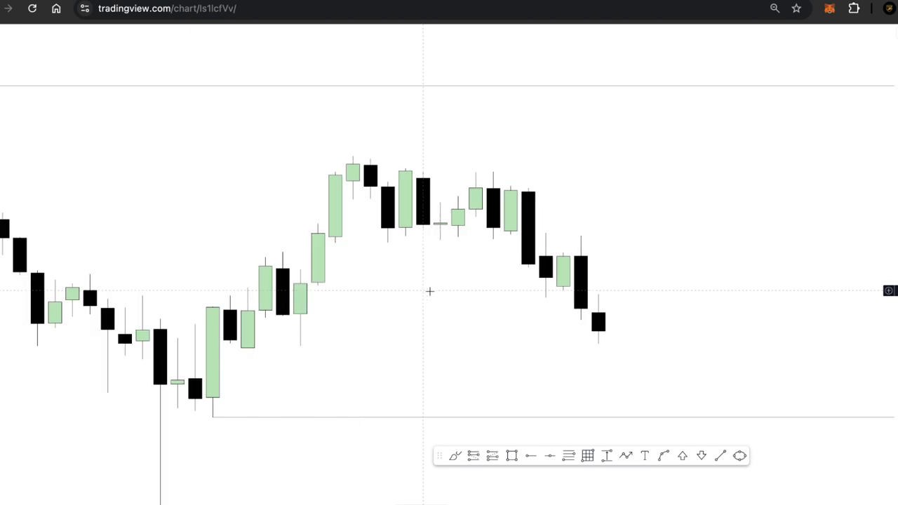
Step: Draw a horizontal ray at the higher swing low within the rally and move its start back to the earlier daily low at that level
click(531, 455)
click(299, 346)
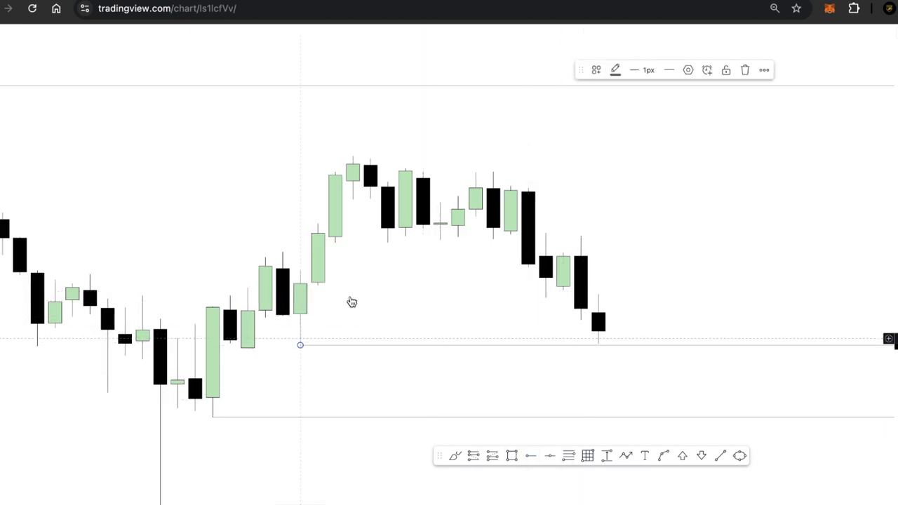
scroll(350, 332, left, 3)
drag(324, 344, 63, 345)
click(437, 306)
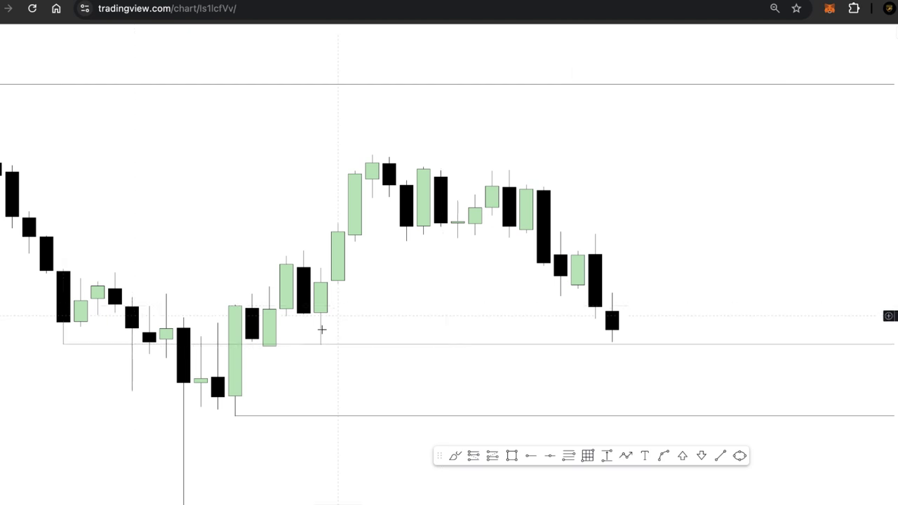
Step: Draw a horizontal ray at the recent daily peak and shift it down to the cluster of candle highs just beneath the peak
scroll(523, 192, up, 2)
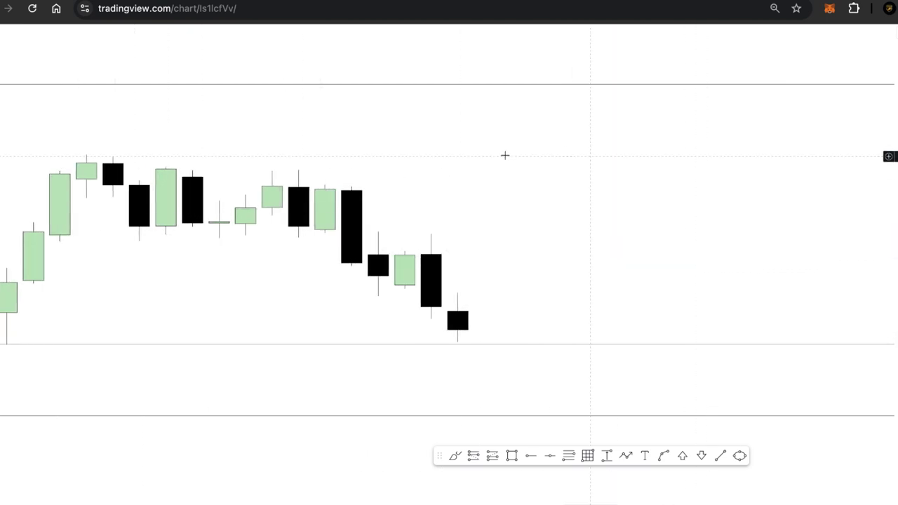
drag(505, 154, 612, 176)
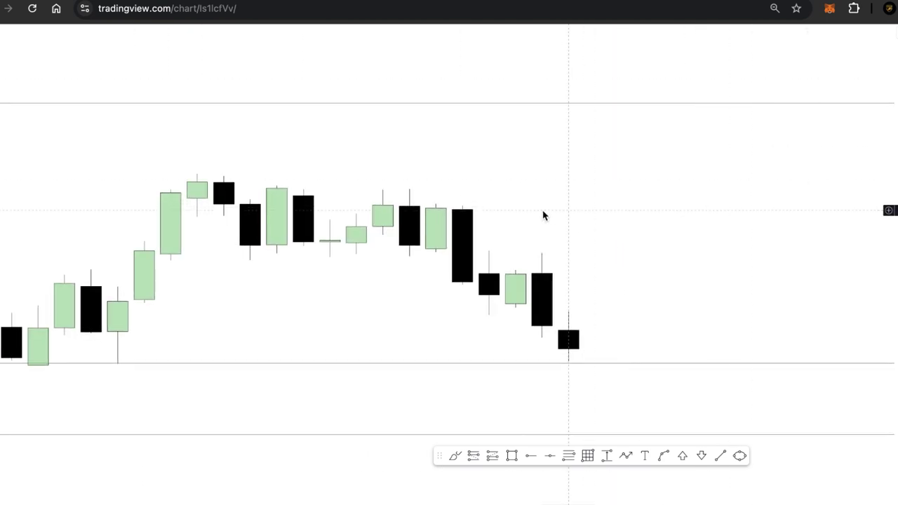
scroll(643, 268, down, 2)
click(530, 455)
click(393, 106)
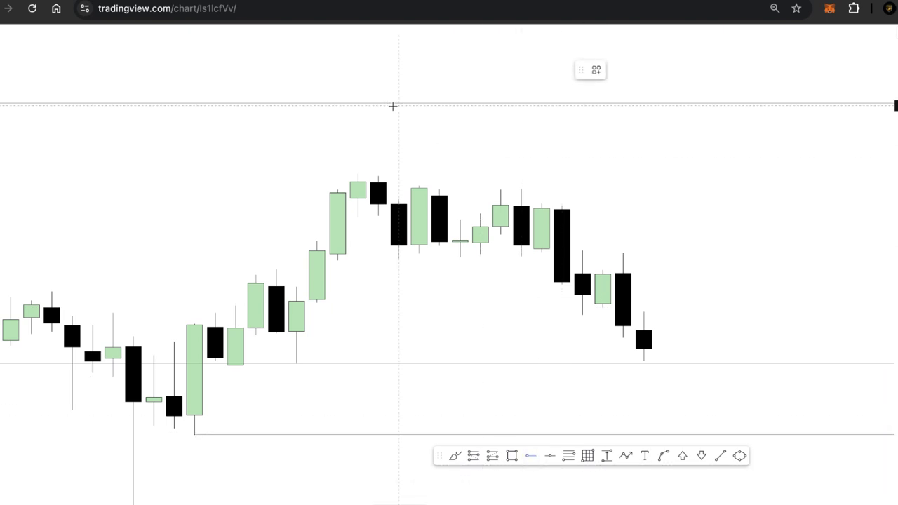
click(375, 178)
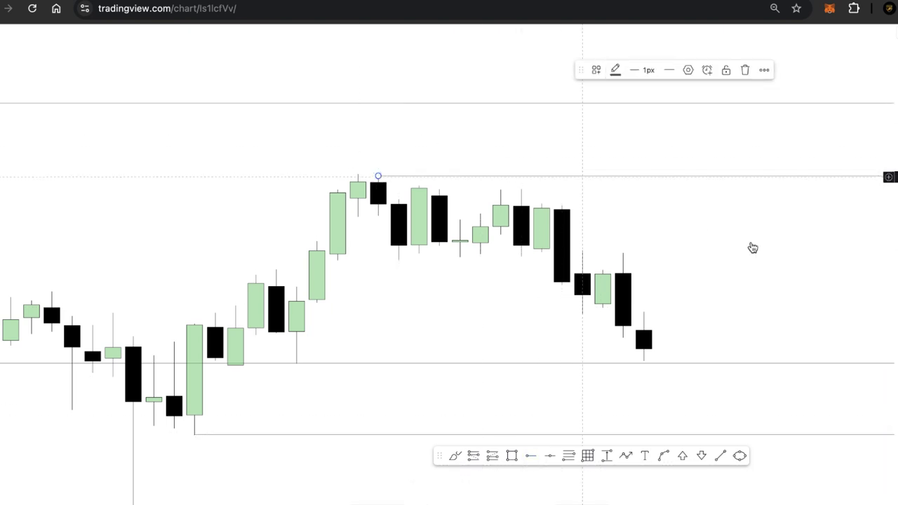
scroll(750, 246, left, 6)
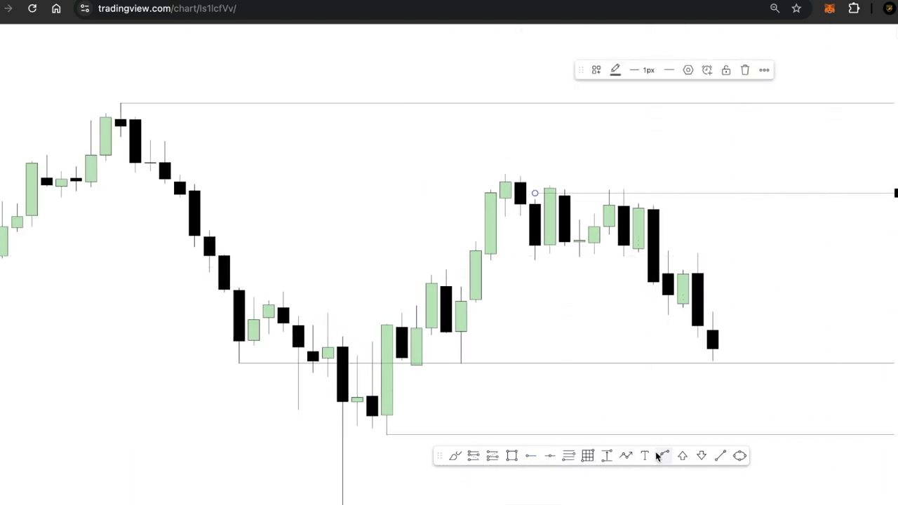
drag(760, 301, 559, 283)
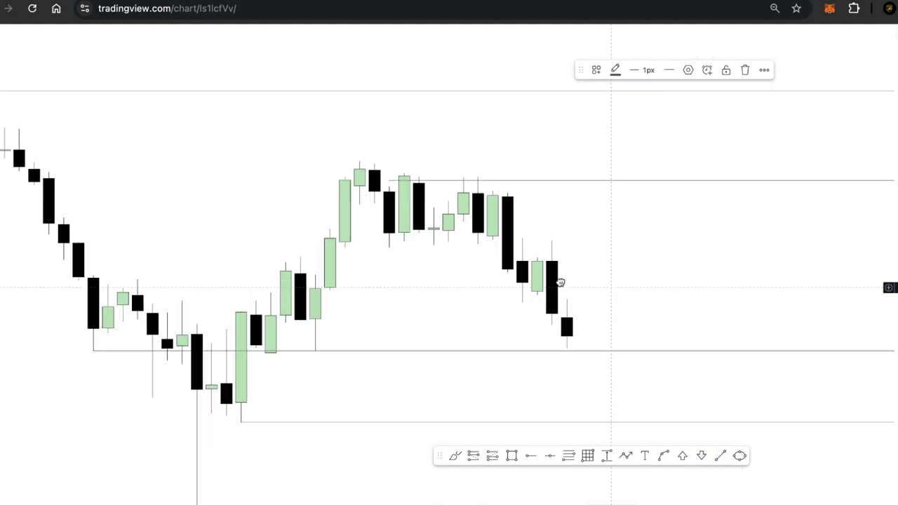
Step: Brush a freehand stroke rising from the support ray beside the latest daily candle and delete it
scroll(681, 246, down, 4)
scroll(680, 245, up, 3)
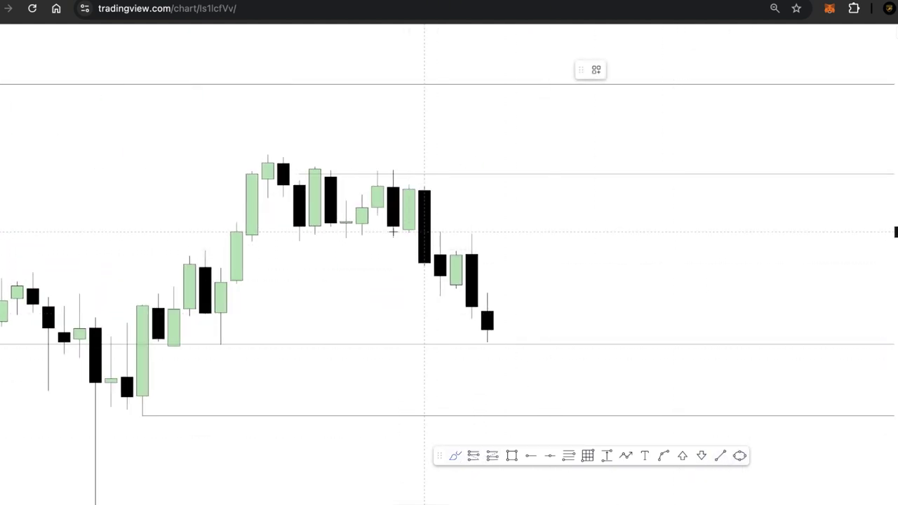
mouse_move(473, 343)
mouse_down()
mouse_move(493, 359)
mouse_move(545, 329)
mouse_move(596, 358)
mouse_move(625, 222)
mouse_move(641, 195)
mouse_move(566, 227)
mouse_up()
key(Delete)
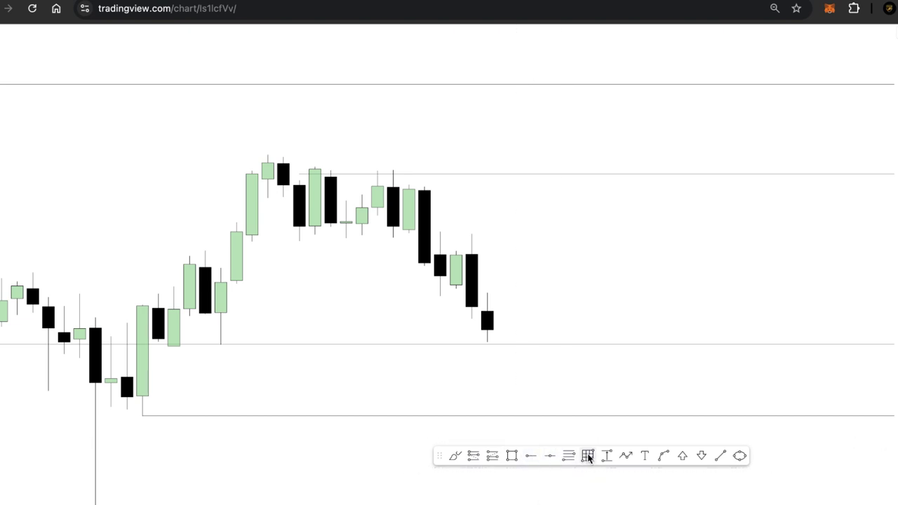
click(625, 455)
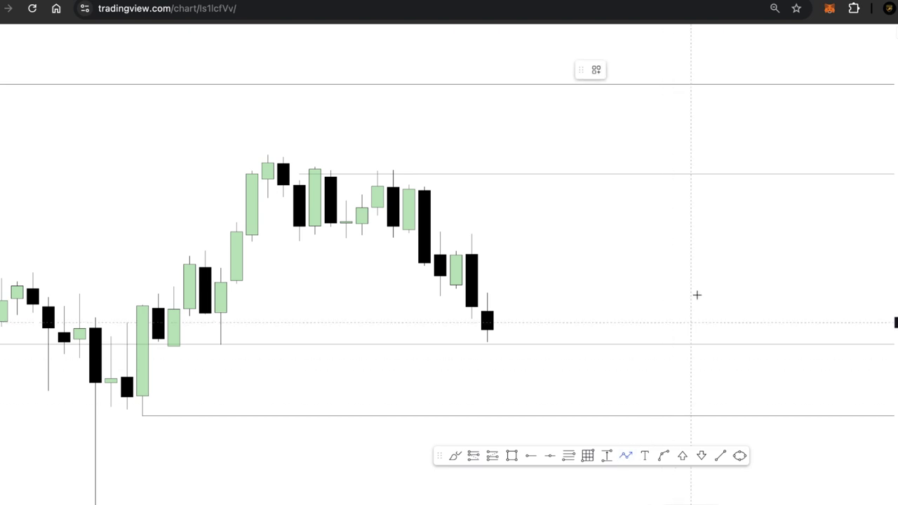
click(738, 291)
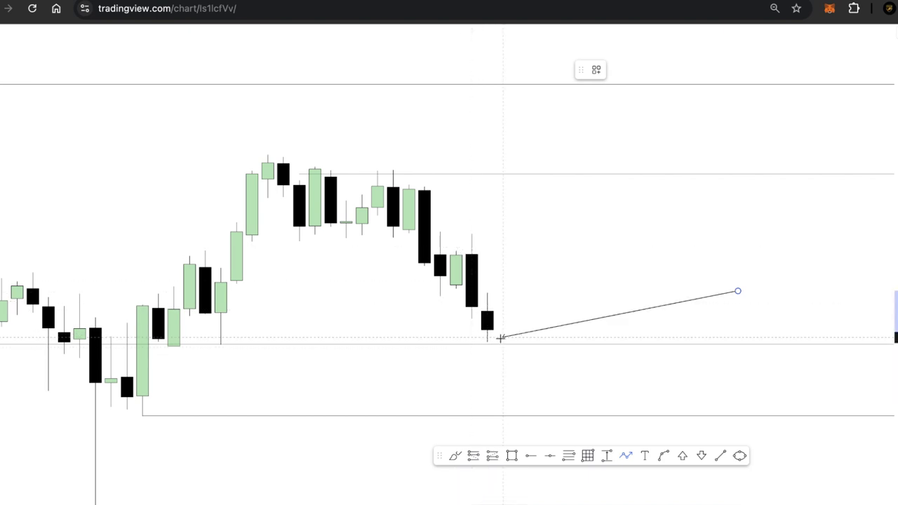
key(Escape)
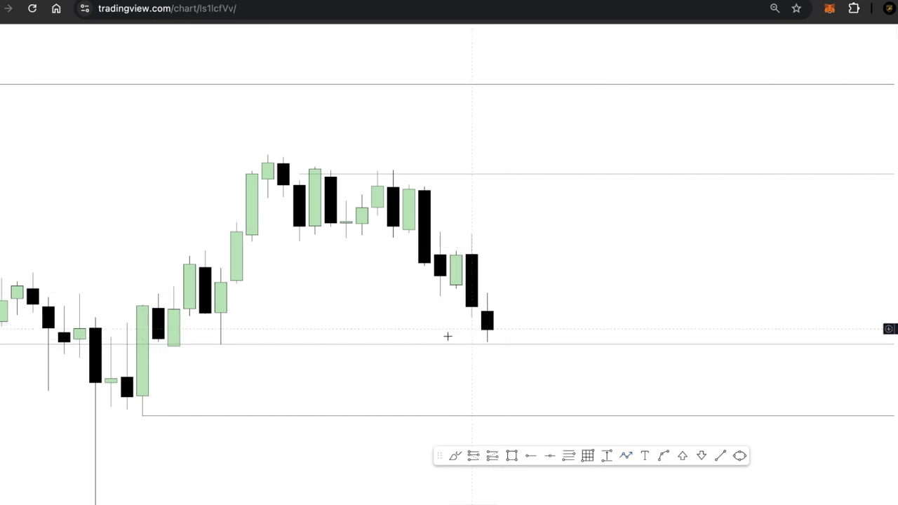
Step: Circle the zone between the two lower rays and the swing-low candle above it with the brush, and undo both strokes
click(455, 456)
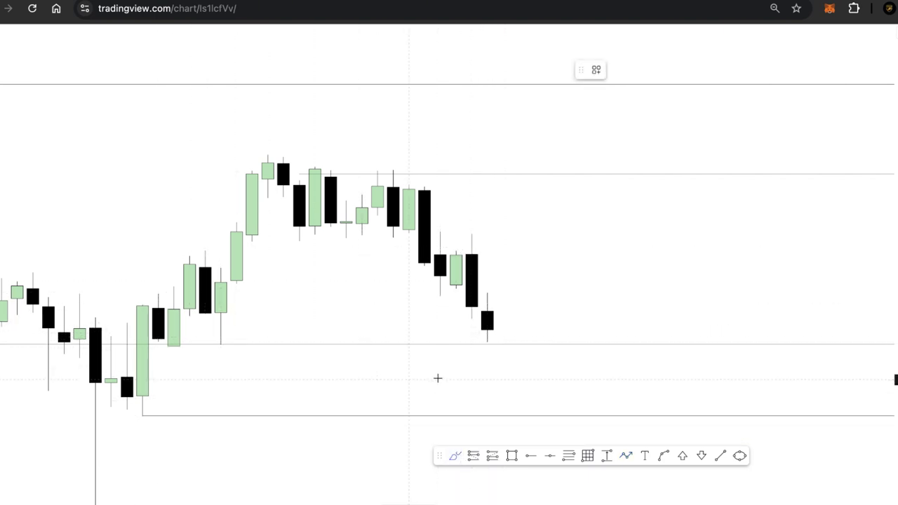
mouse_move(501, 359)
mouse_down()
mouse_move(237, 385)
mouse_move(431, 427)
mouse_move(507, 356)
mouse_move(424, 353)
mouse_up()
mouse_move(219, 320)
mouse_down()
mouse_move(207, 317)
mouse_move(246, 310)
mouse_move(190, 312)
mouse_up()
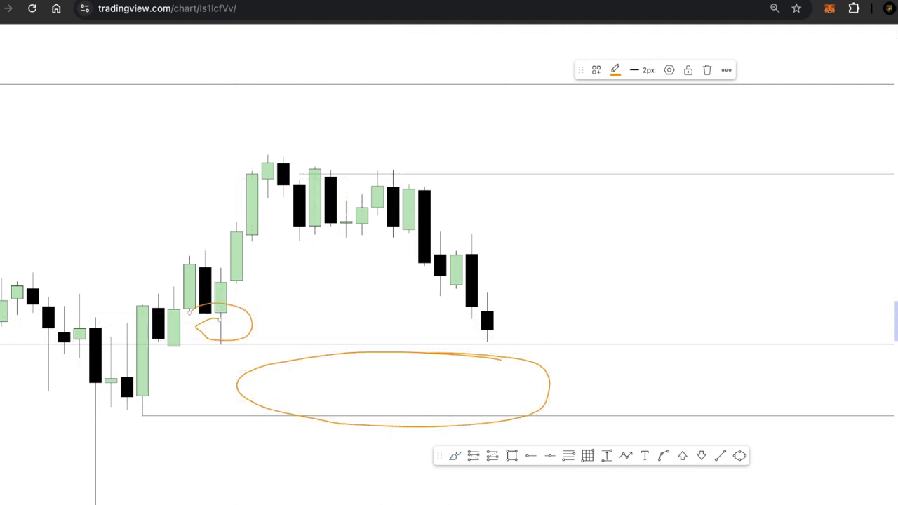
key(ctrl+z)
key(ctrl+z)
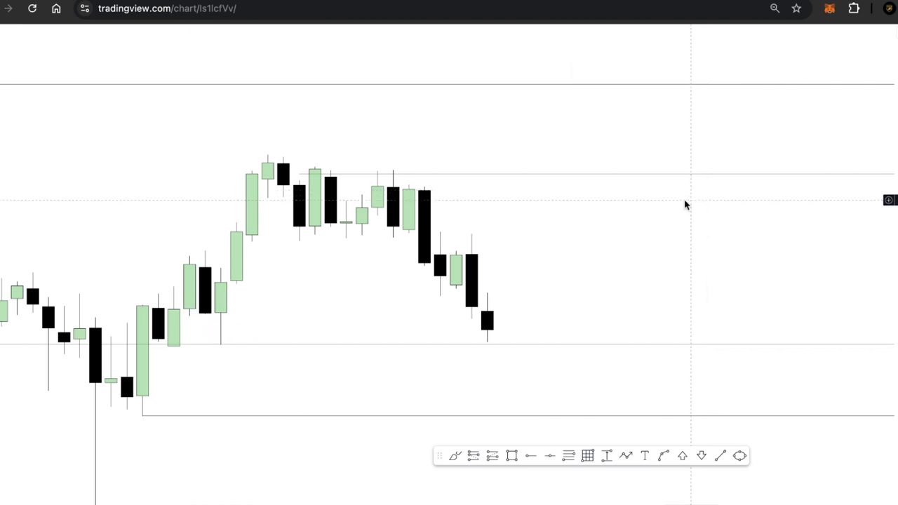
Step: Switch the AUDCAD chart from the daily to a lower intraday timeframe
right_click(683, 202)
click(609, 203)
text(1h)
key(Return)
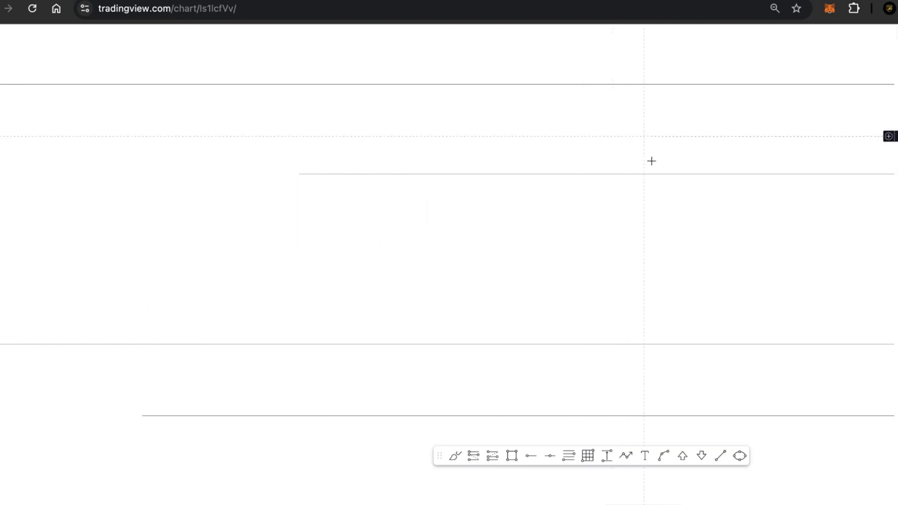
scroll(716, 263, down, 8)
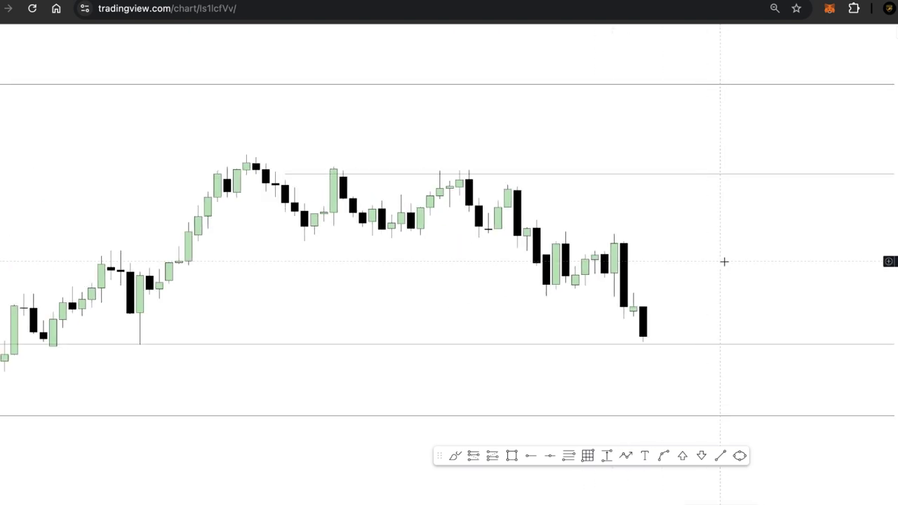
drag(891, 376, 891, 281)
scroll(846, 233, up, 5)
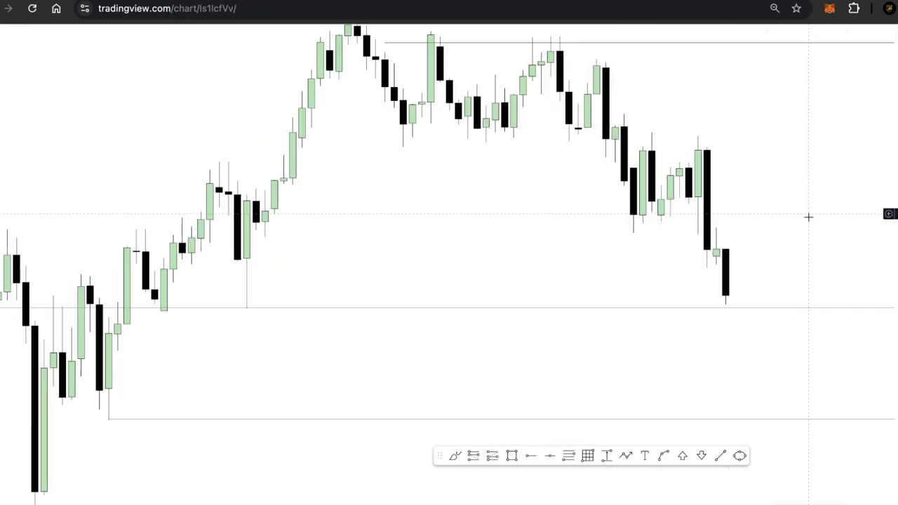
scroll(754, 258, left, 3)
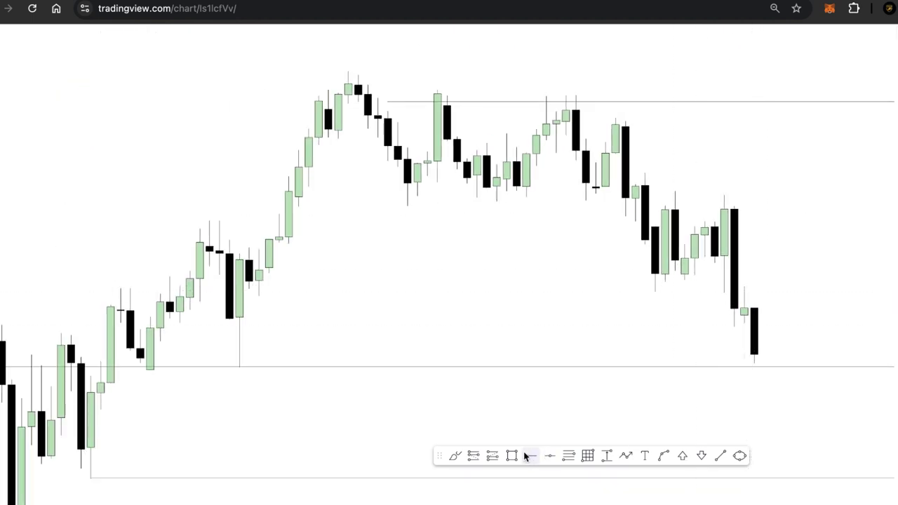
Step: Brush marks at the broken recent low, the support ray's earlier touches and the last small candle's high, and undo them all
click(455, 456)
mouse_move(718, 324)
mouse_down()
mouse_move(754, 324)
mouse_move(733, 329)
mouse_move(744, 330)
mouse_up()
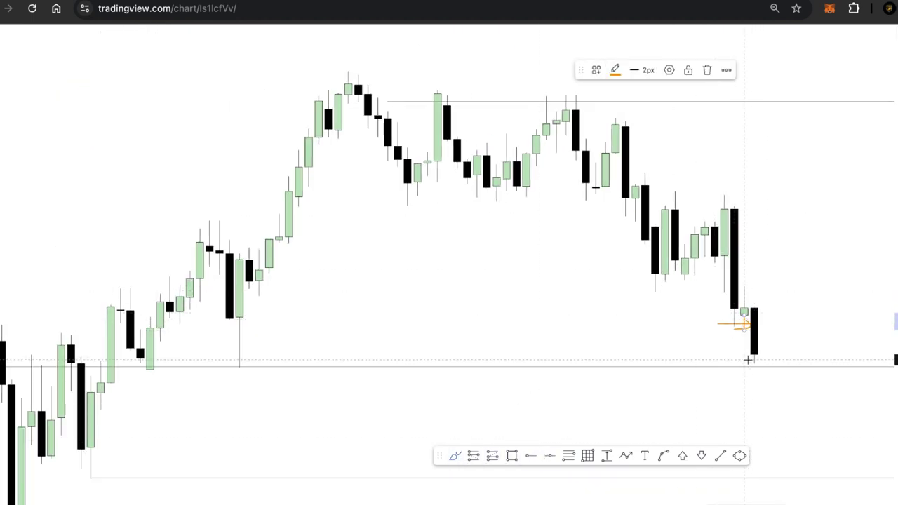
mouse_move(253, 367)
mouse_down()
mouse_move(181, 368)
mouse_move(187, 359)
mouse_up()
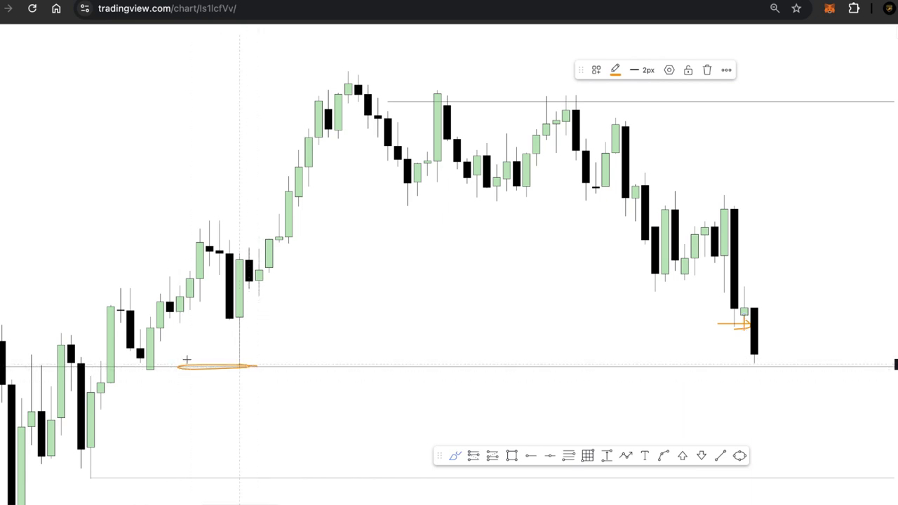
drag(82, 364, 122, 370)
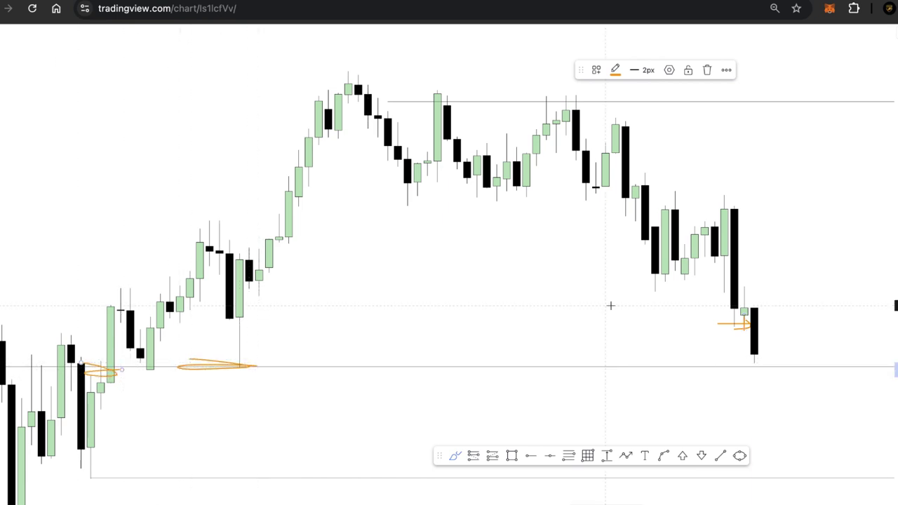
drag(713, 284, 764, 284)
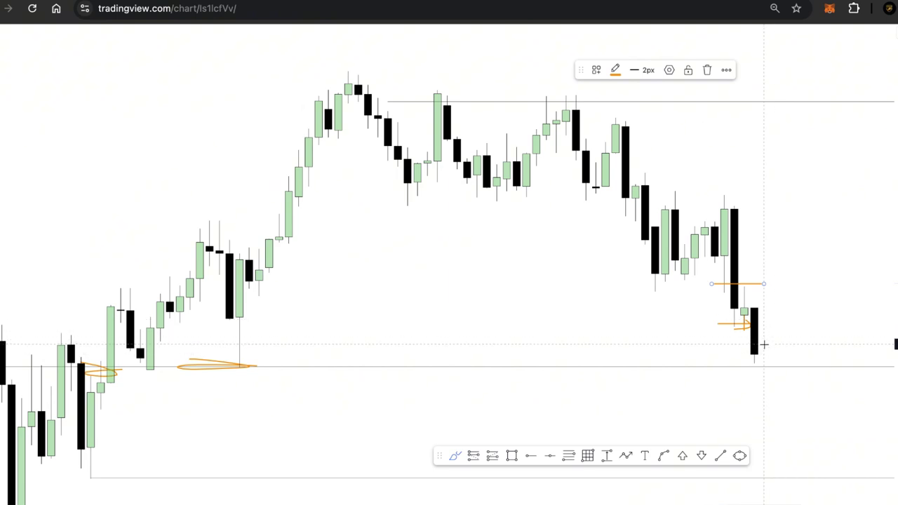
key(ctrl+z)
key(ctrl+z)
key(ctrl+z)
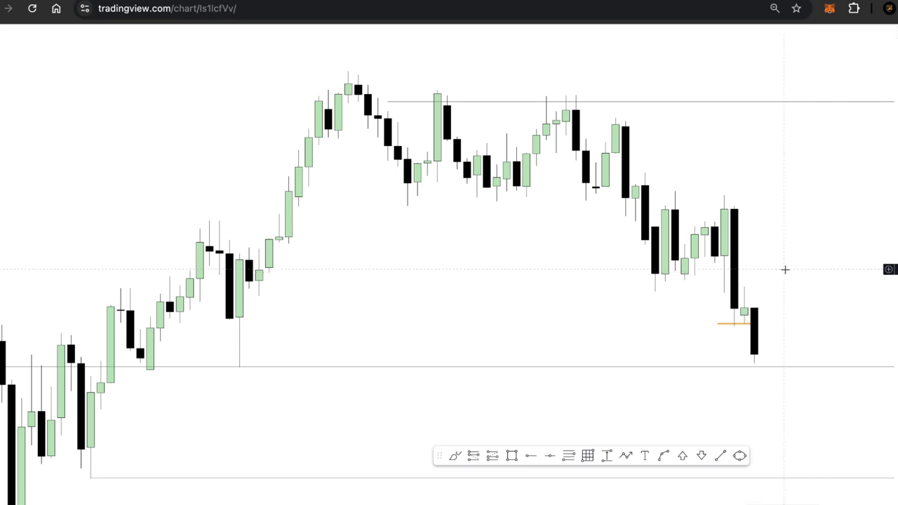
key(ctrl+z)
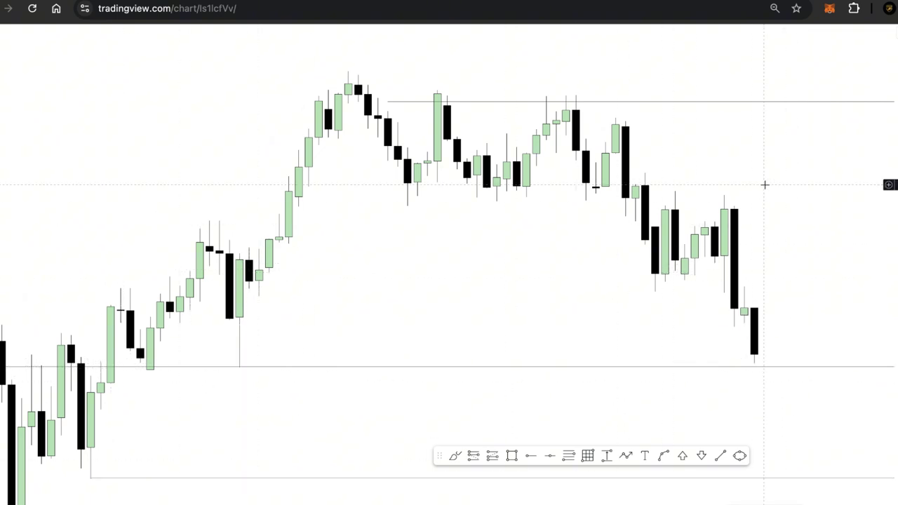
Step: Switch the chart to the 4-hour timeframe
text(4h)
key(Return)
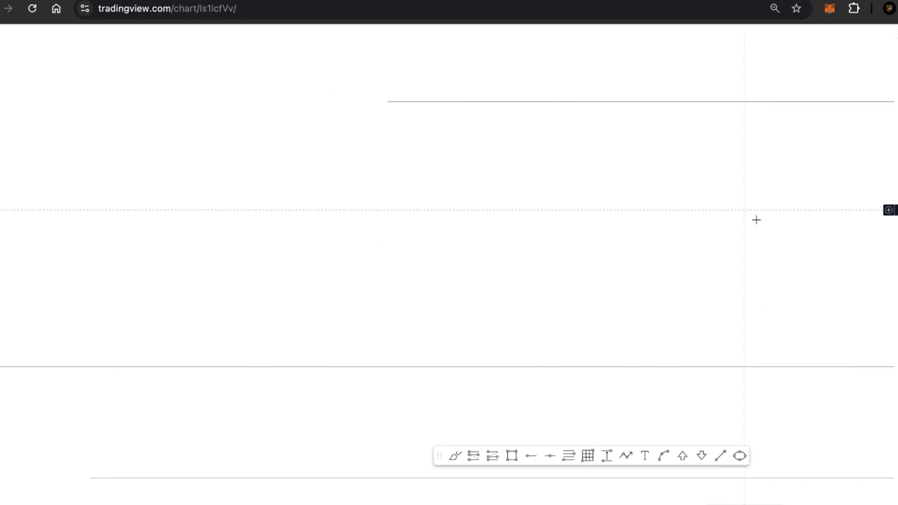
scroll(786, 274, down, 3)
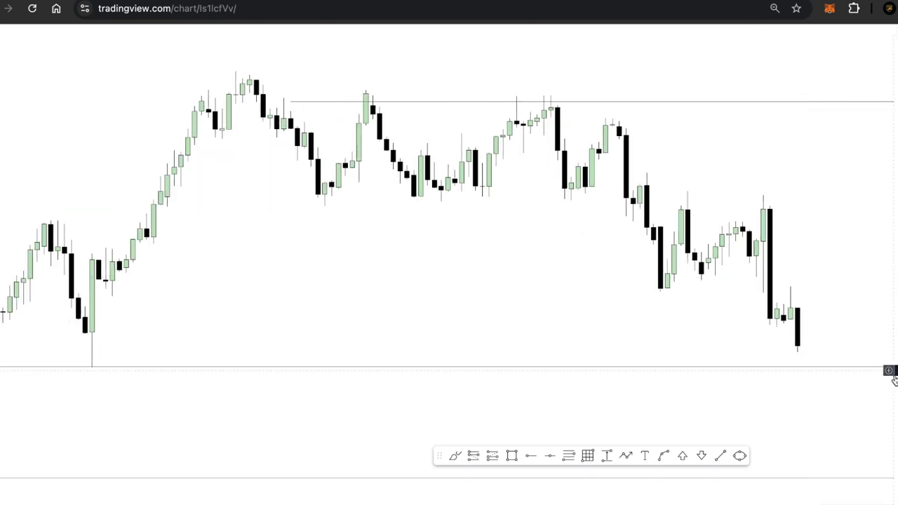
drag(892, 375, 888, 270)
scroll(772, 264, up, 4)
drag(717, 265, 352, 215)
scroll(614, 243, up, 2)
drag(637, 265, 817, 259)
Step: Brush strokes at the latest lower high and along the lows of the preceding small consolidation, and undo them
click(454, 458)
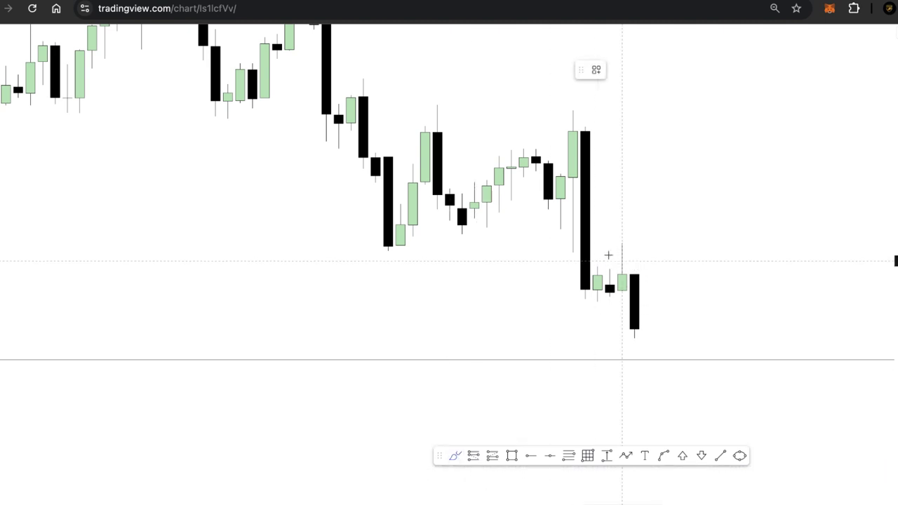
drag(586, 244, 684, 242)
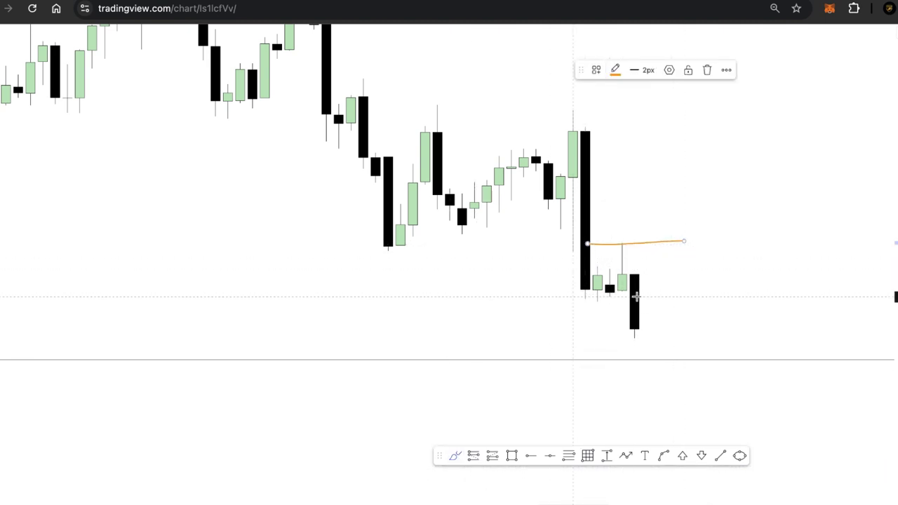
drag(635, 297, 576, 299)
drag(651, 336, 652, 334)
key(ctrl+z)
key(ctrl+z)
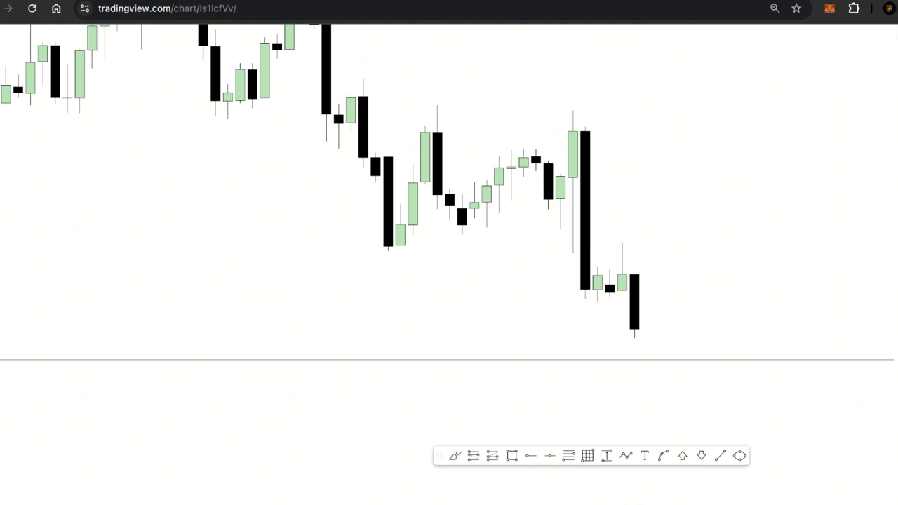
Step: Advance the bar replay by three 4-hour candles
key(shift+Right)
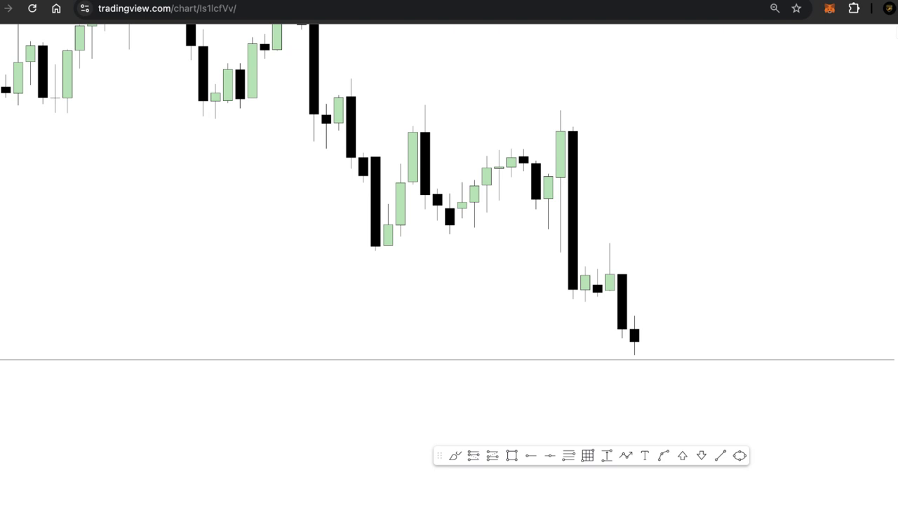
key(shift+Right)
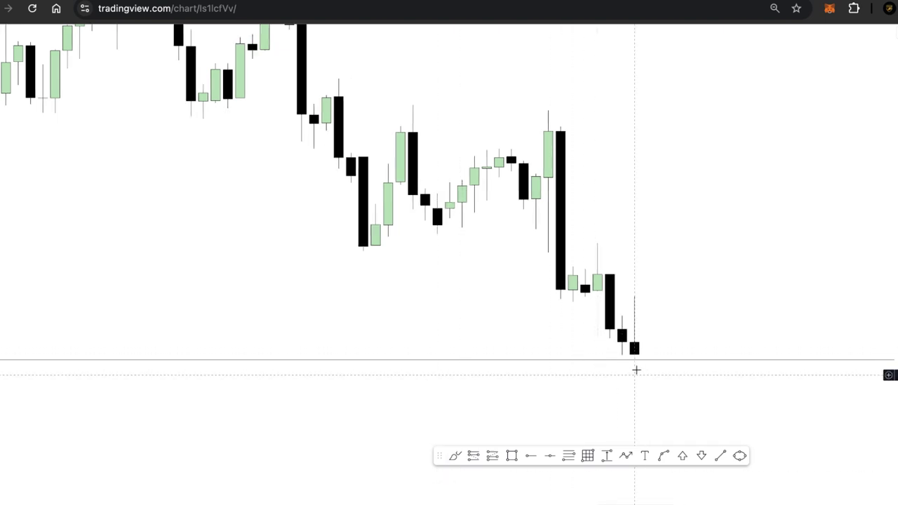
key(shift+Right)
Step: Brush horizontal marks at the latest lower high, beneath the newest lows and along the earlier lows under the large bearish candle
scroll(805, 343, right, 3)
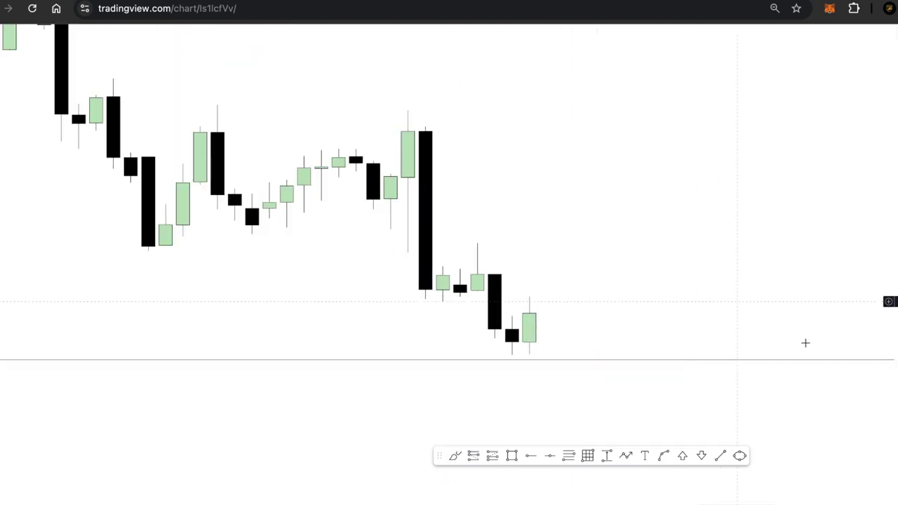
drag(887, 428, 887, 285)
drag(604, 290, 740, 231)
scroll(739, 231, up, 3)
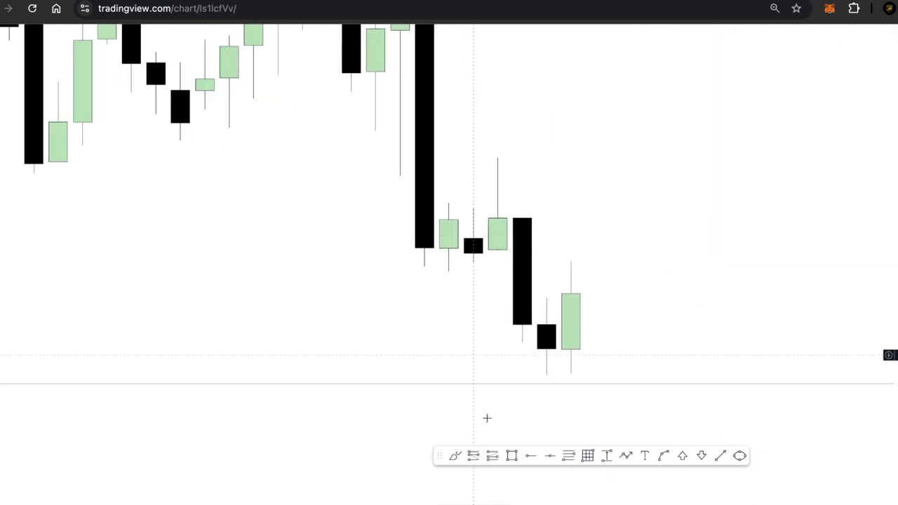
click(456, 462)
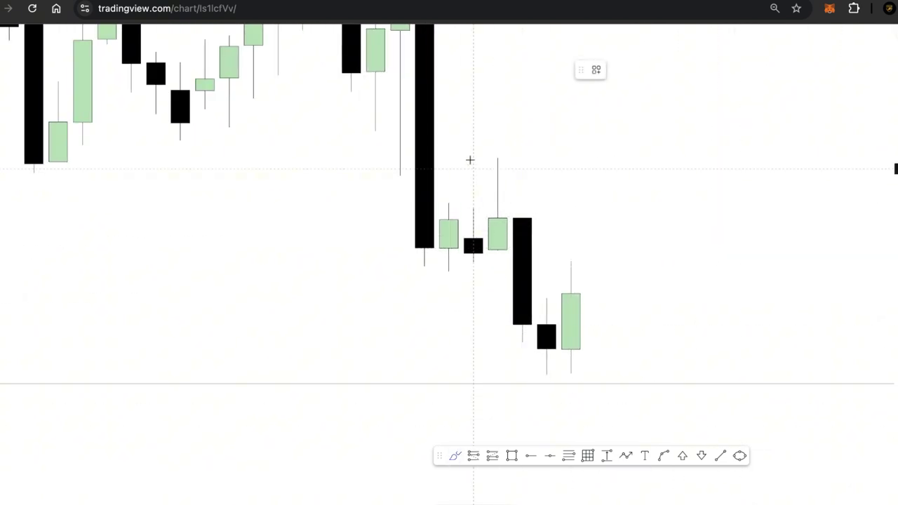
drag(474, 159, 571, 158)
drag(536, 378, 644, 379)
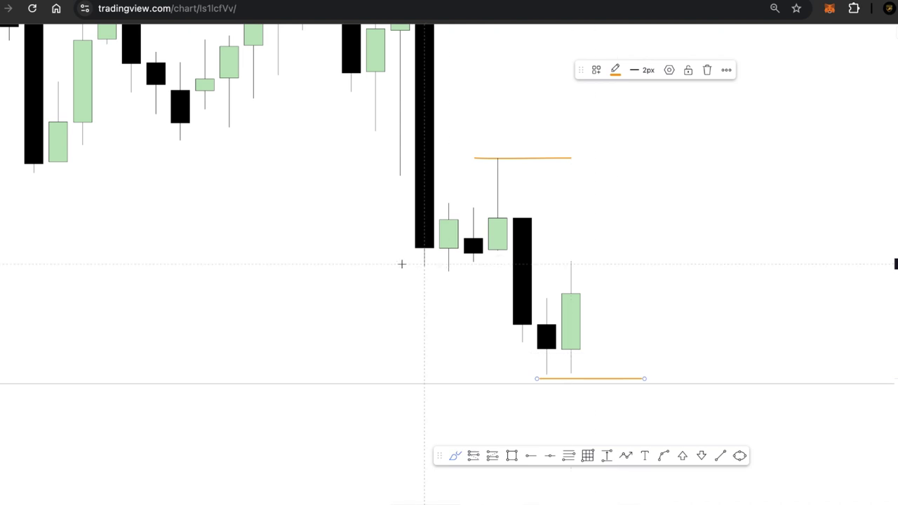
mouse_move(402, 264)
mouse_down()
mouse_move(480, 258)
mouse_move(474, 269)
mouse_up()
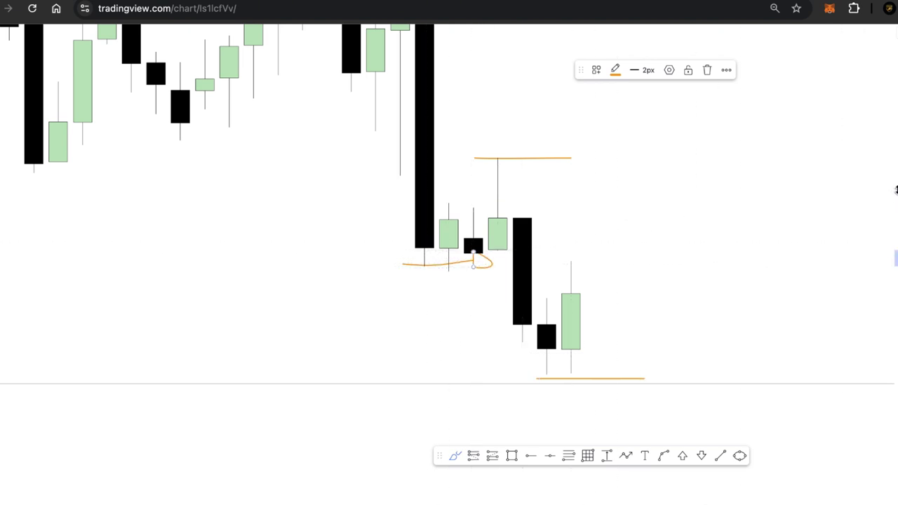
Step: Brush a long horizontal line forward from the body top of the large bearish candle
drag(893, 190, 873, 373)
scroll(703, 226, down, 1)
scroll(454, 85, down, 2)
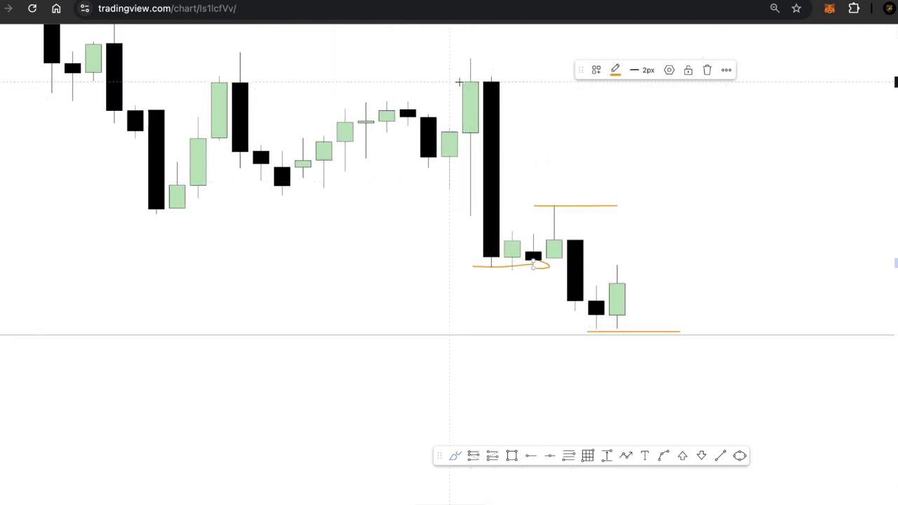
drag(458, 83, 651, 83)
scroll(711, 167, right, 3)
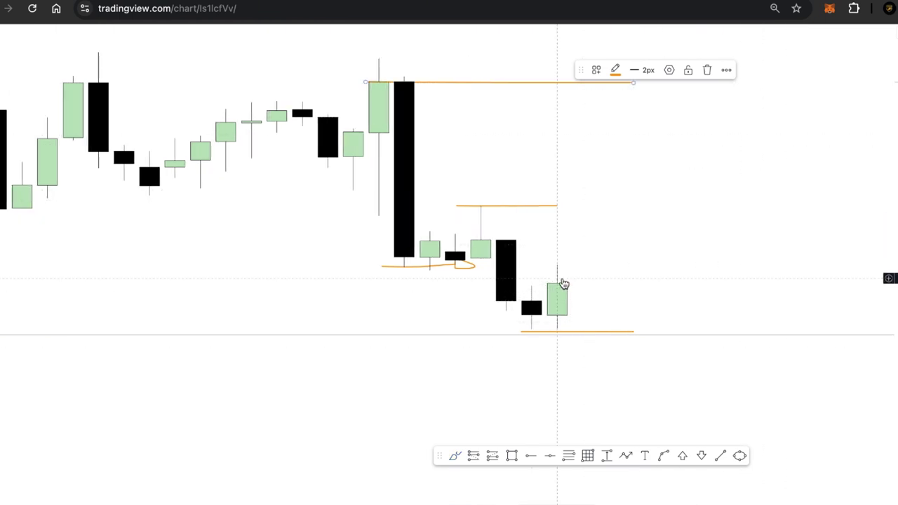
Step: Sketch a freehand reversal path with a lower low, higher high and higher low, marking its first peak and final low
click(454, 456)
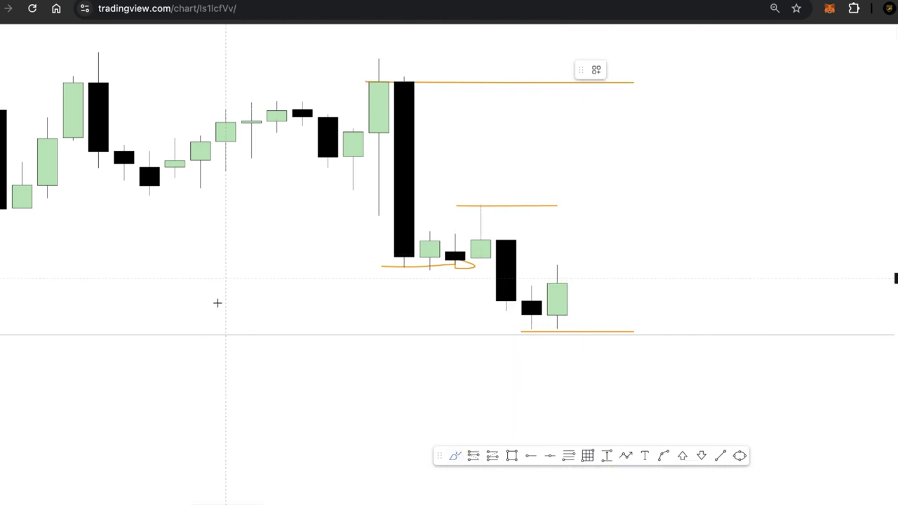
mouse_move(225, 285)
mouse_down()
mouse_move(250, 407)
mouse_move(292, 349)
mouse_move(334, 471)
mouse_move(379, 361)
mouse_move(456, 357)
mouse_move(481, 408)
mouse_up()
drag(557, 250, 582, 188)
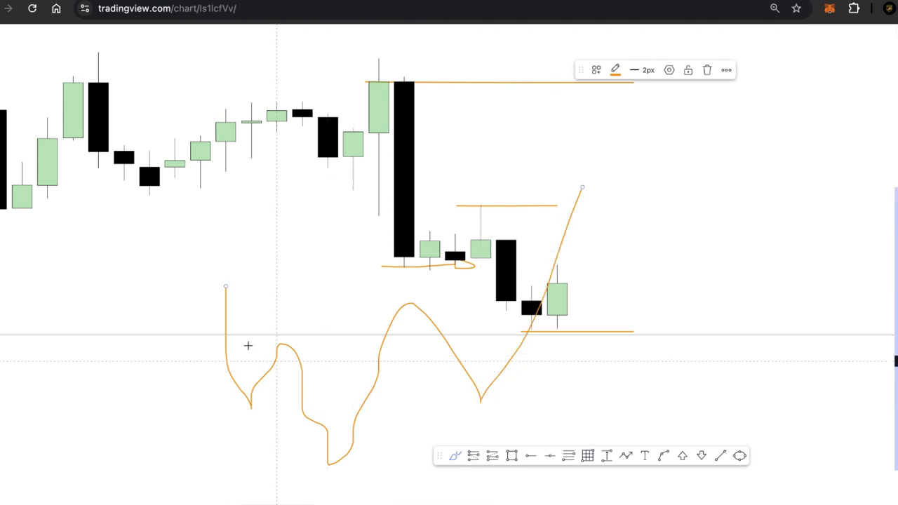
drag(263, 344, 353, 344)
mouse_move(356, 337)
mouse_down()
mouse_move(367, 356)
mouse_move(327, 354)
mouse_up()
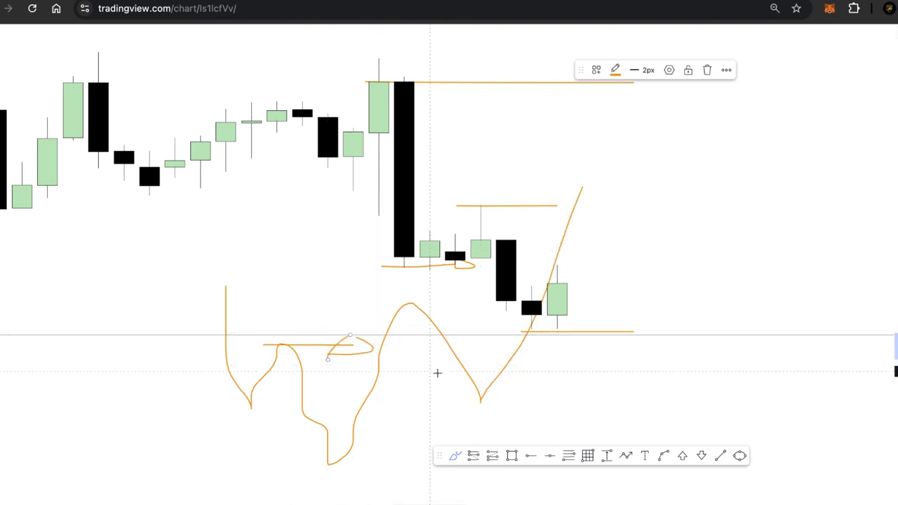
mouse_move(441, 400)
mouse_down()
mouse_move(532, 400)
mouse_move(506, 397)
mouse_move(532, 389)
mouse_up()
Step: Undo the reversal sketch with its marks and the line at the large bearish candle's top
key(super+z)
key(super+z)
key(super+z)
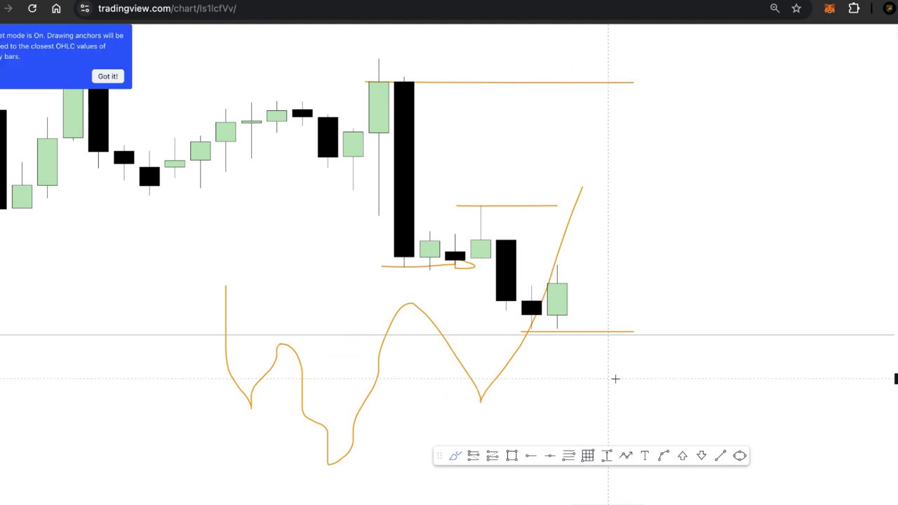
key(super+z)
key(super+z)
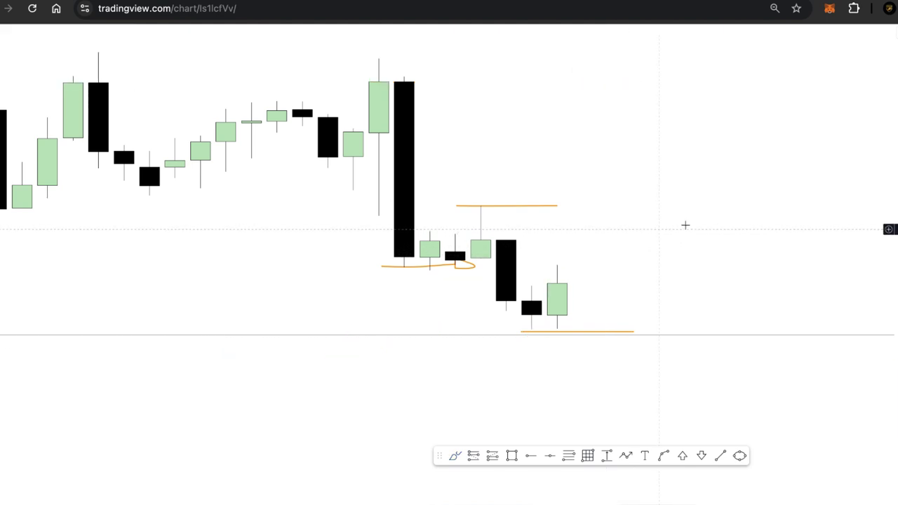
Step: Draw a path in the empty space beside price, zigzagging down through three lower lows and ending with a strong rise
drag(685, 224, 561, 302)
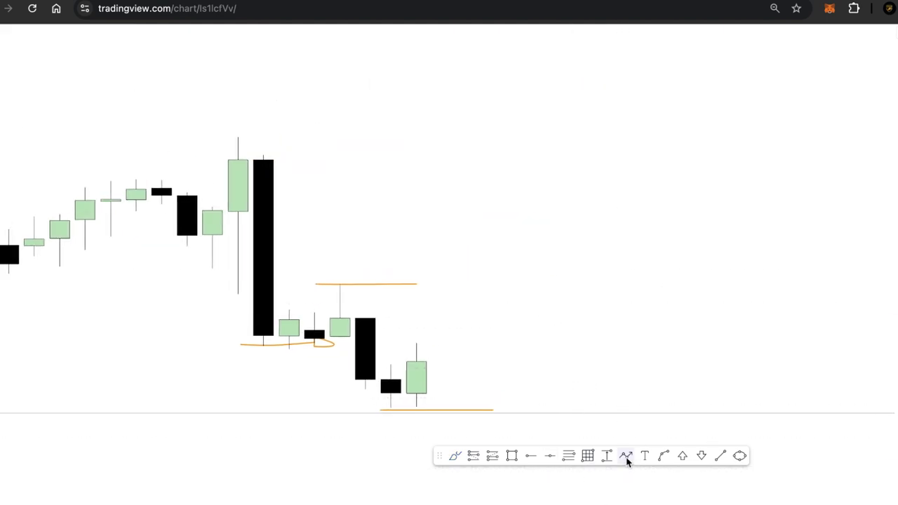
click(625, 456)
click(569, 206)
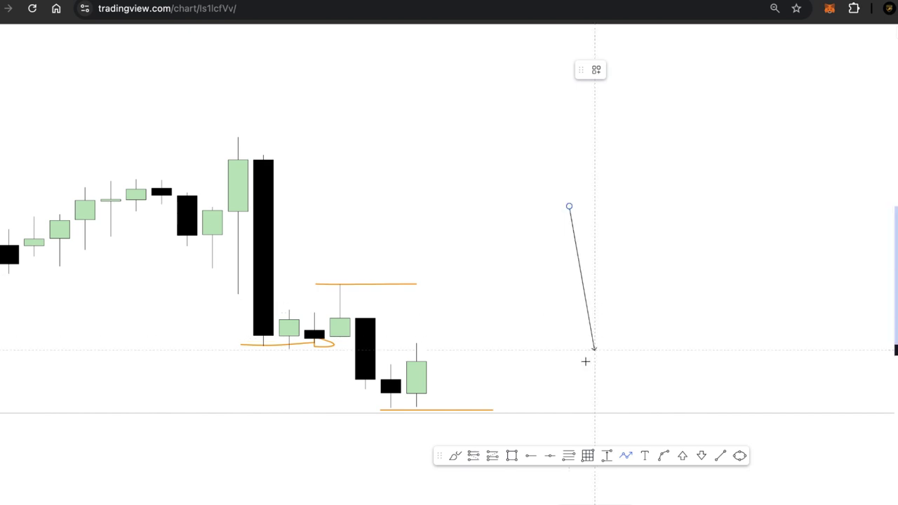
click(594, 361)
click(645, 273)
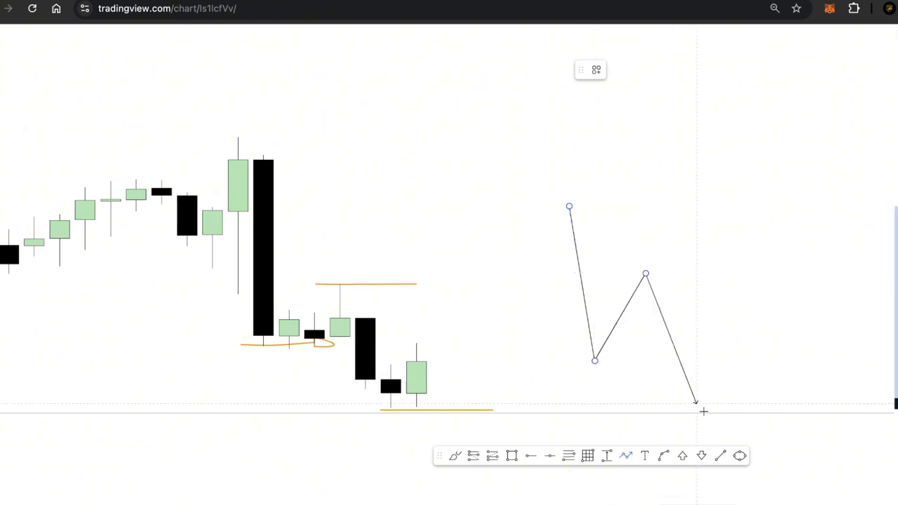
click(696, 412)
click(747, 317)
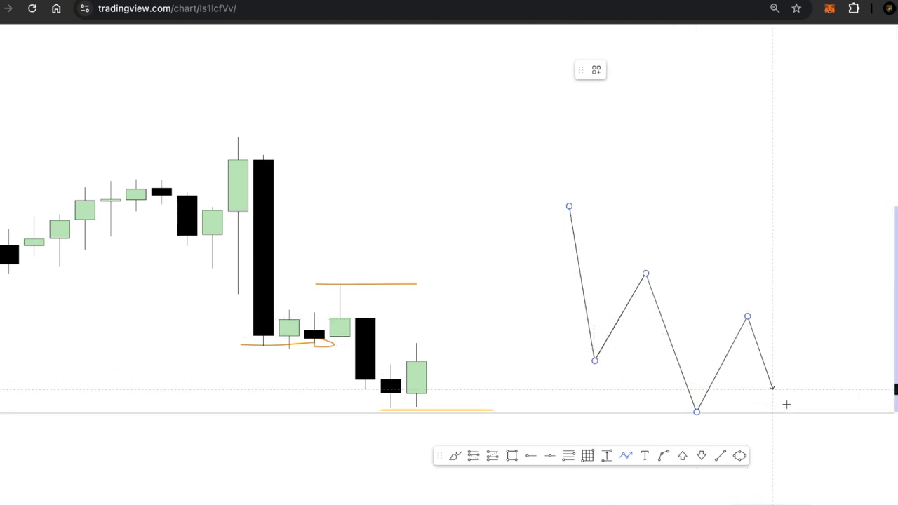
click(798, 444)
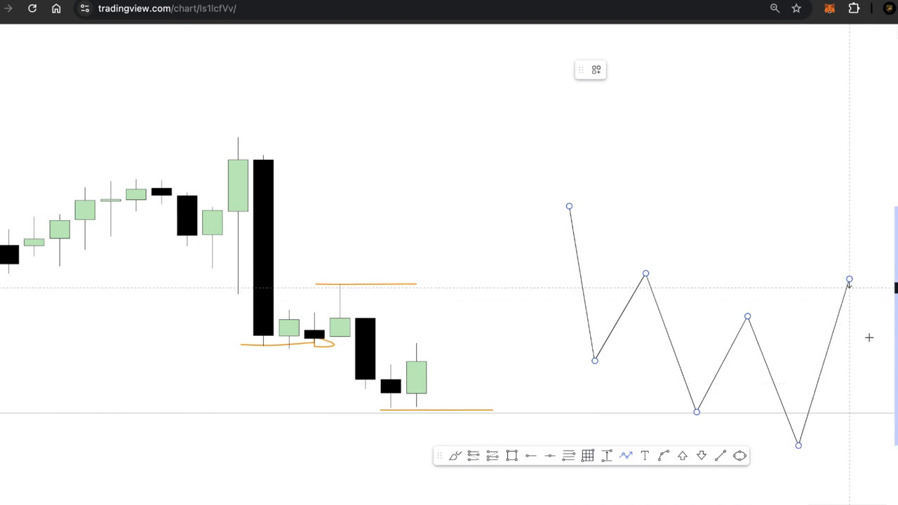
key(Escape)
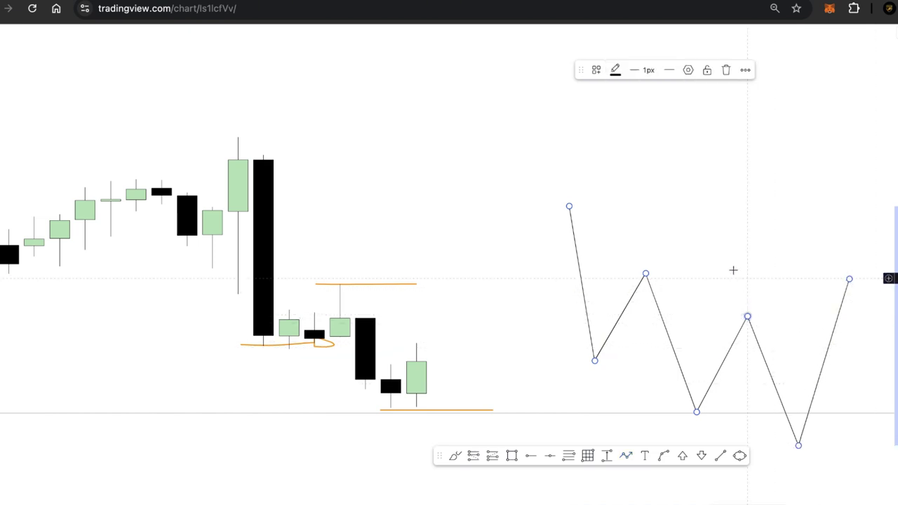
Step: Delete the zigzag path beside price and switch the chart to the 2-hour interval
key(Delete)
drag(503, 317, 633, 296)
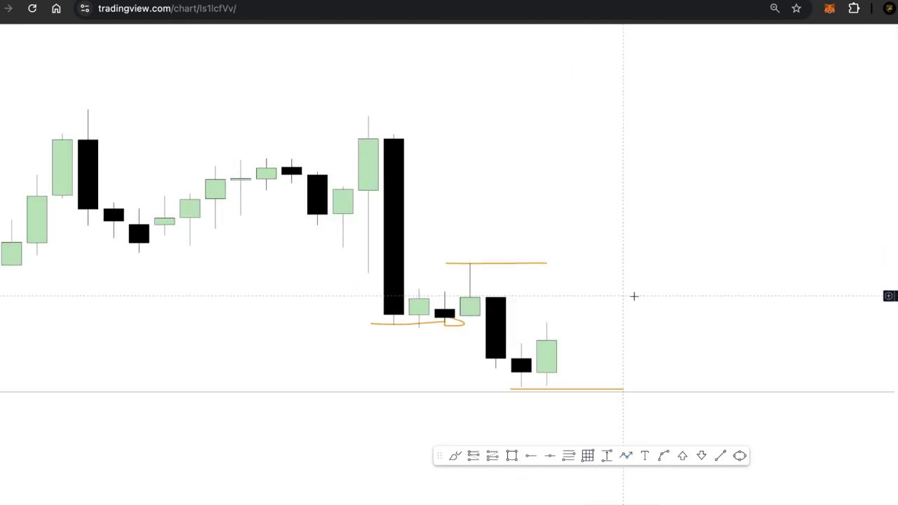
text(2H)
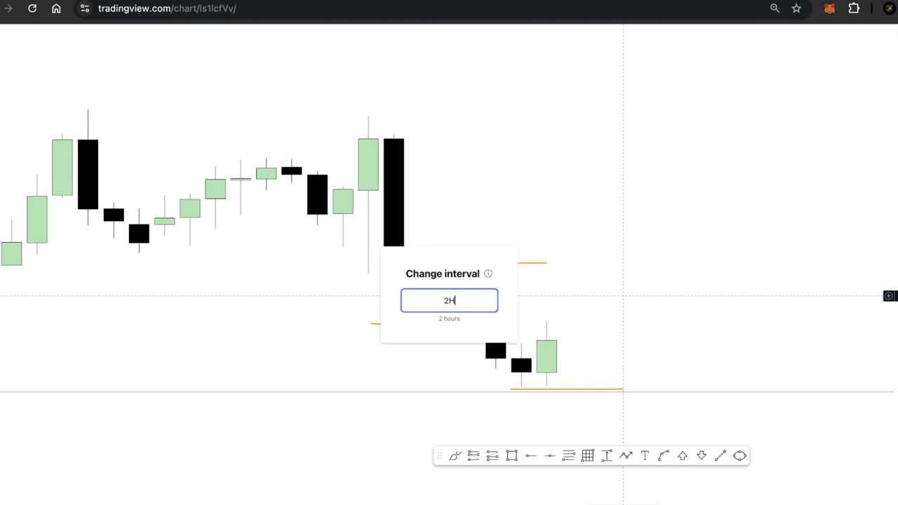
key(Return)
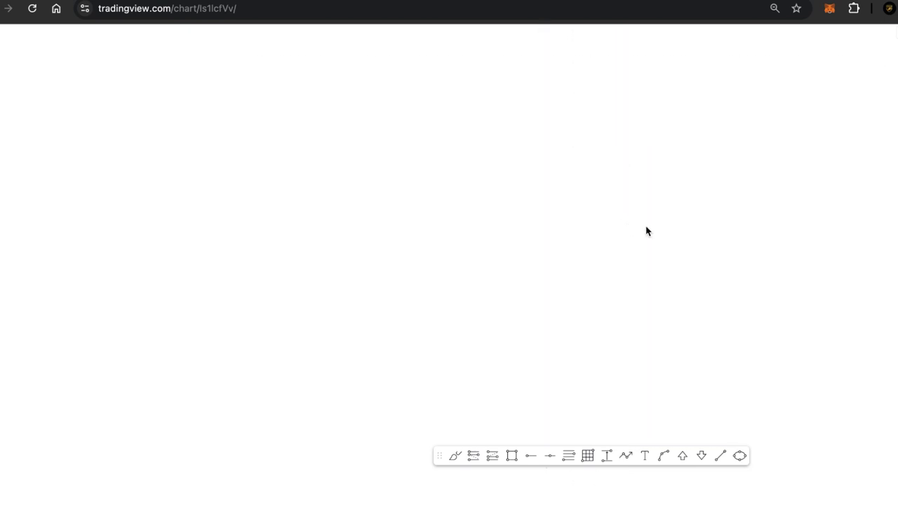
scroll(718, 257, down, 3)
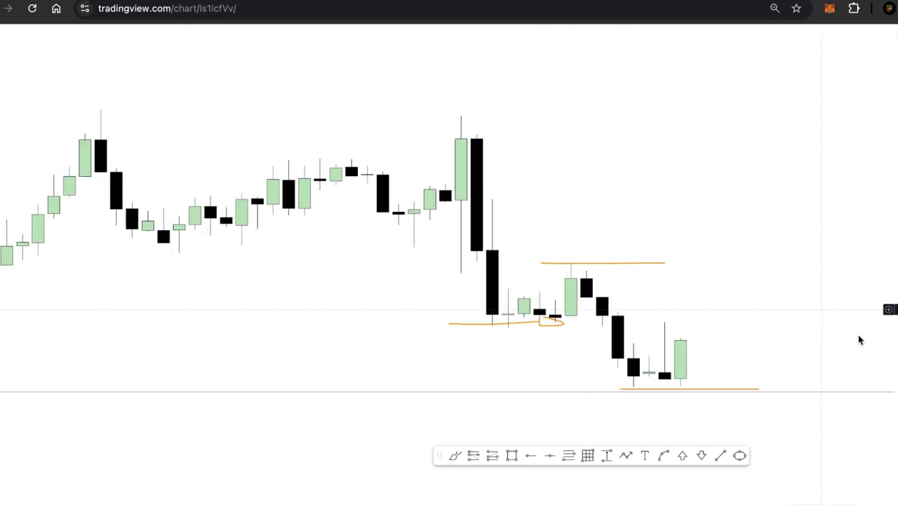
scroll(751, 258, up, 2)
Step: Switch the chart to the 1-hour interval and replay price forward until it retests the lowest orange line
text(1H)
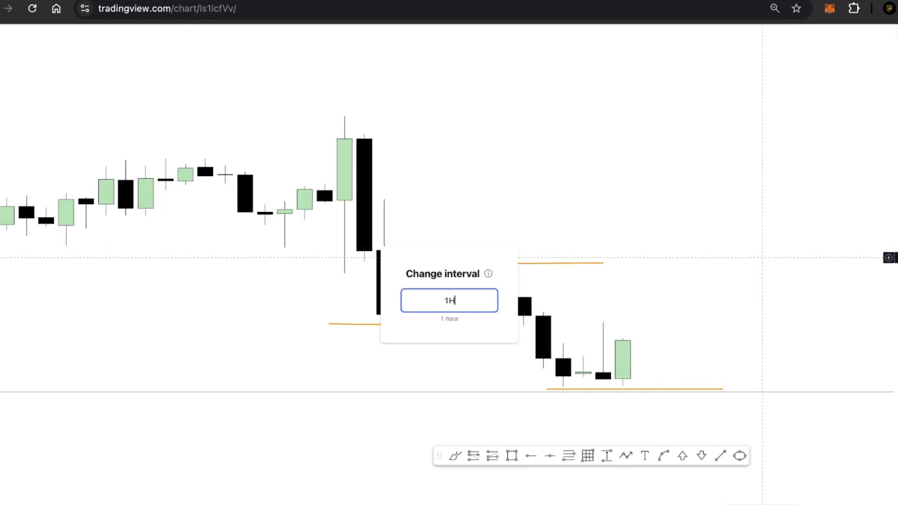
key(Return)
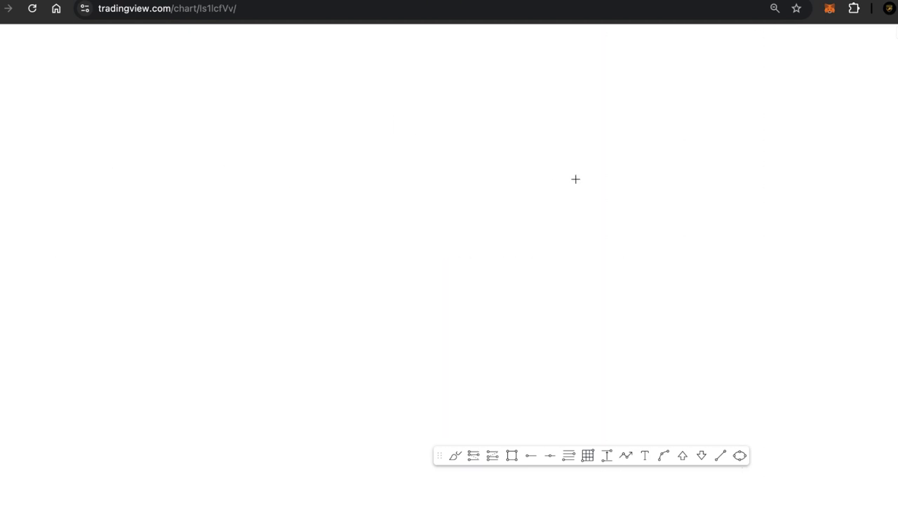
scroll(648, 255, down, 3)
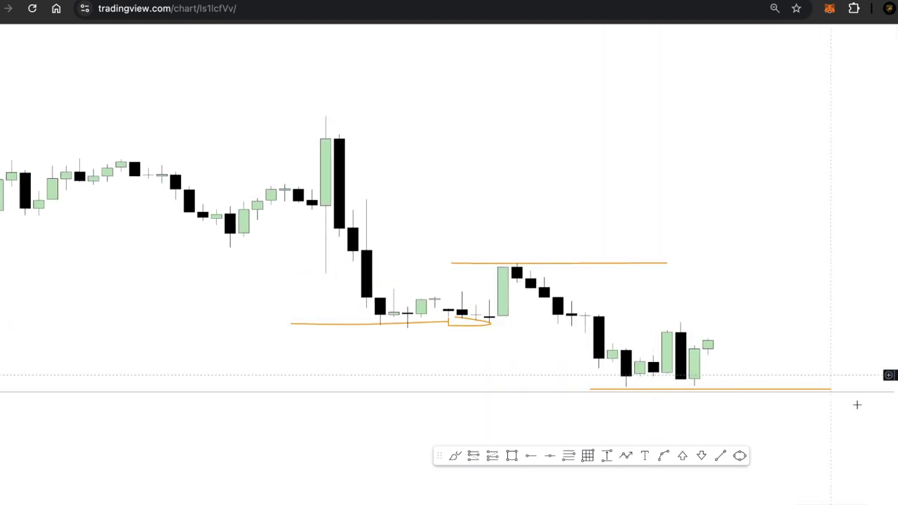
drag(754, 254, 607, 170)
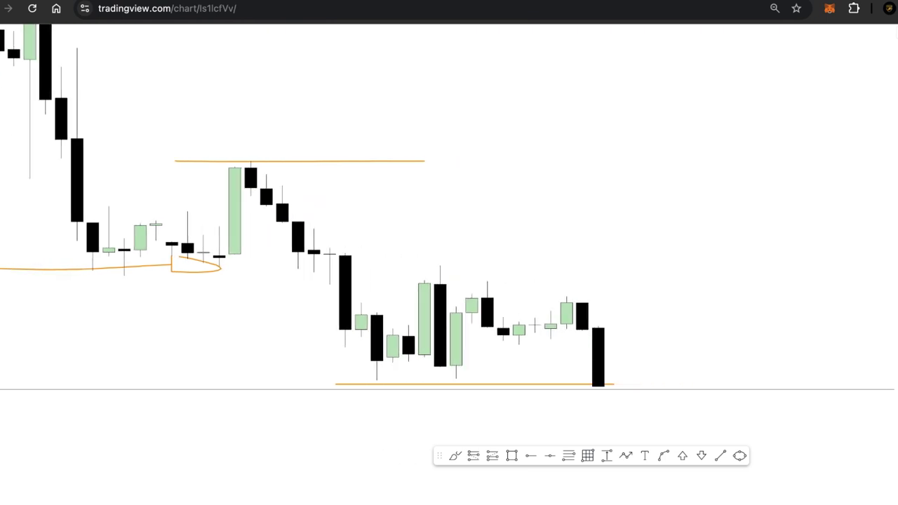
Step: Brush short horizontal lines at the latest swing high and retrace the line over the previous swing high
click(455, 456)
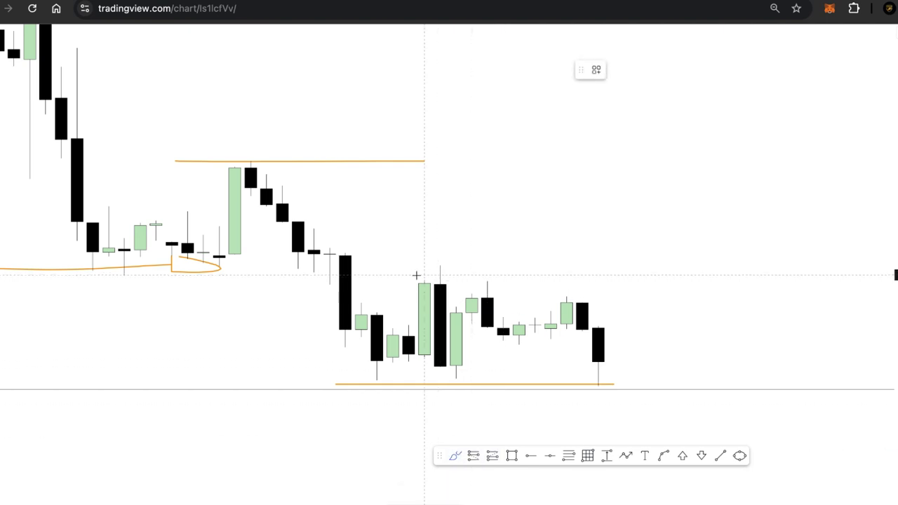
drag(416, 275, 441, 275)
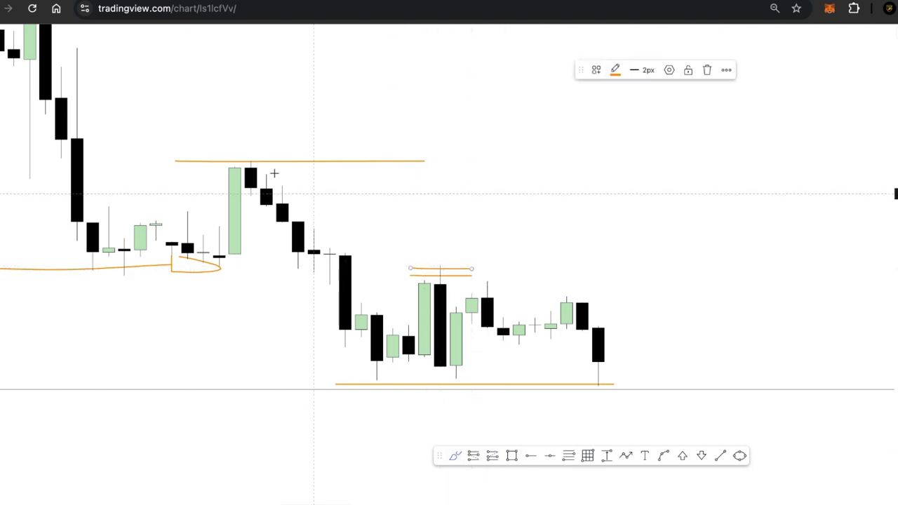
drag(202, 164, 343, 162)
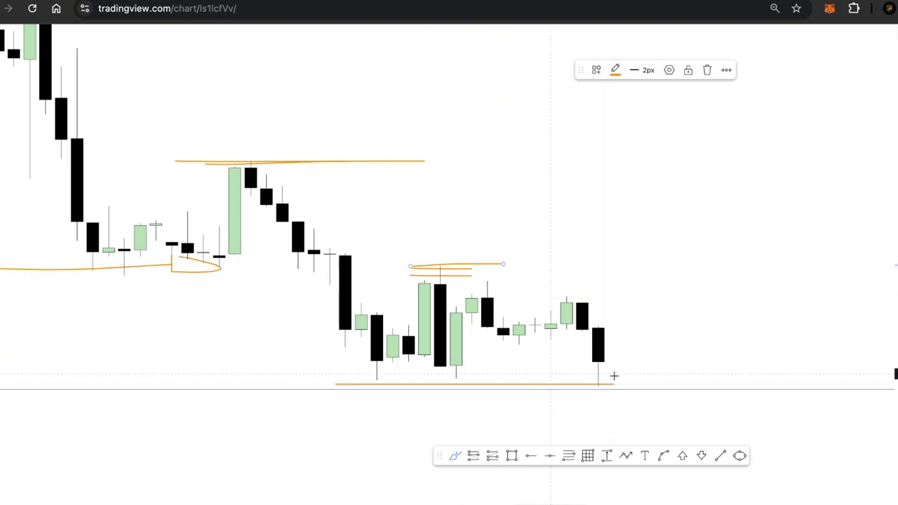
Step: Advance the replay by several candles and brush a horizontal line near the second low, just above the lowest orange line
drag(655, 262, 697, 133)
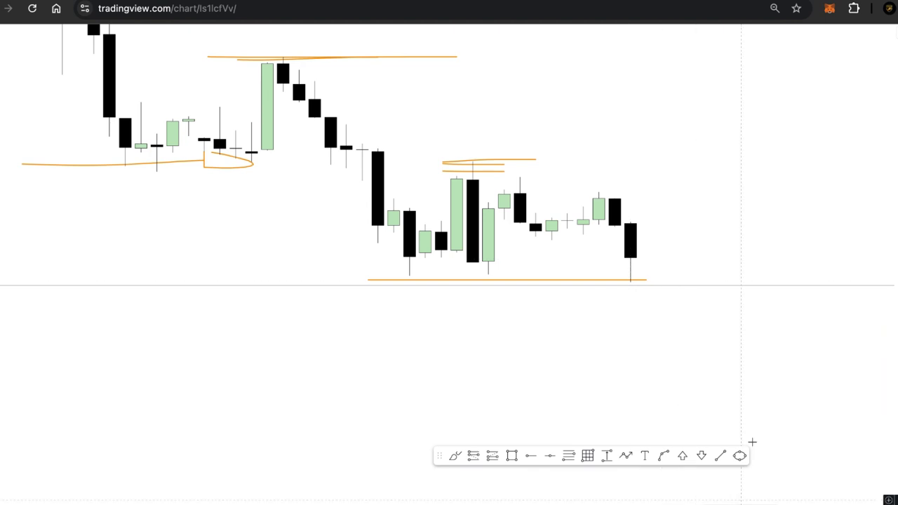
key(shift+Right)
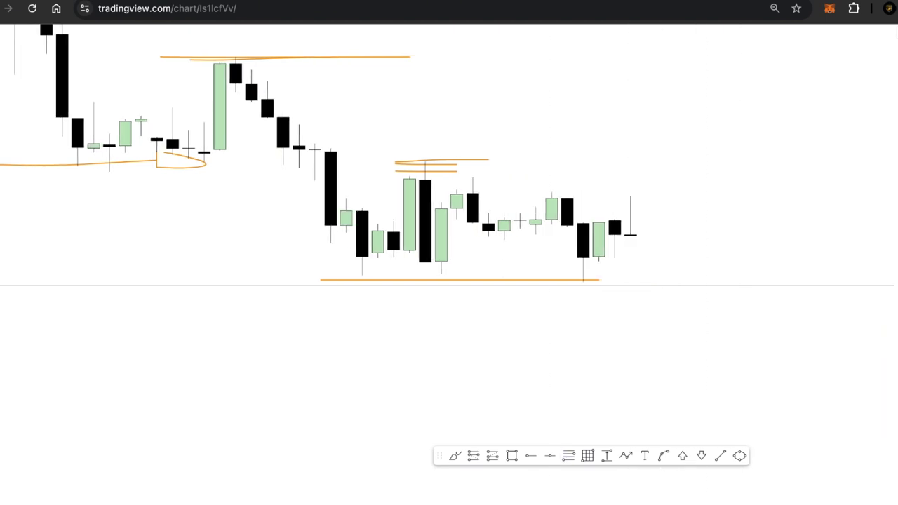
click(454, 456)
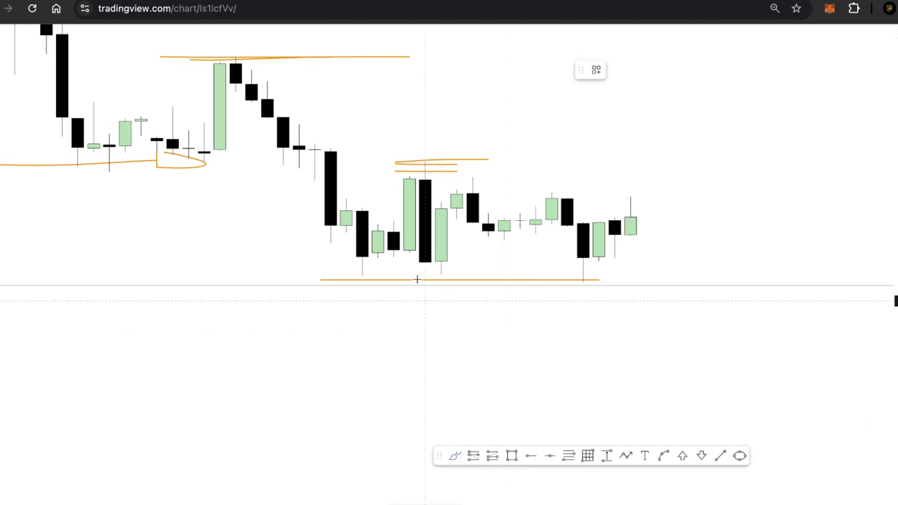
drag(422, 269, 671, 267)
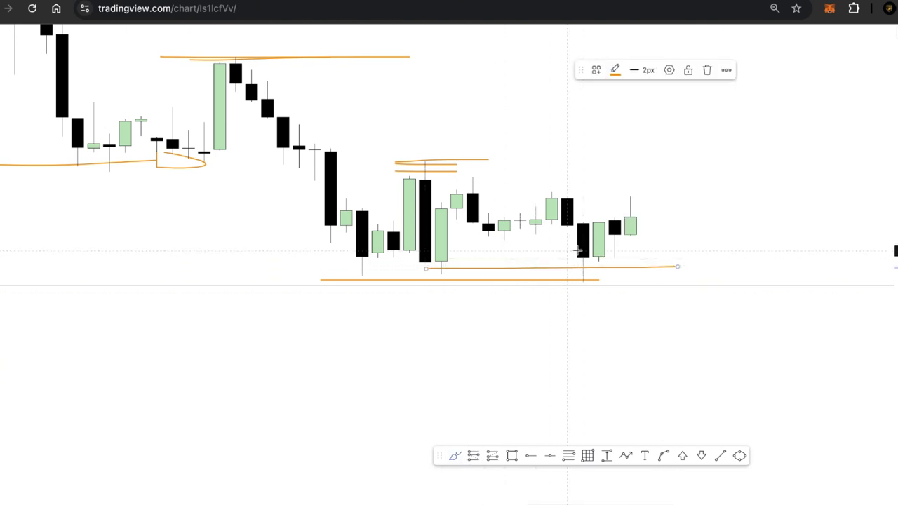
Step: Draw a horizontal trend line from the lower high's wick across the rising candles and replay price above it
drag(577, 373, 537, 432)
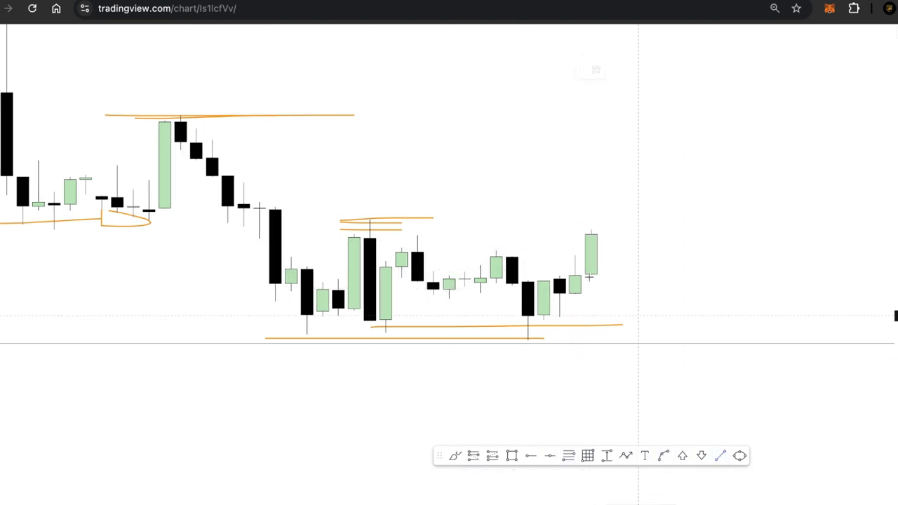
click(653, 233)
drag(585, 244, 508, 299)
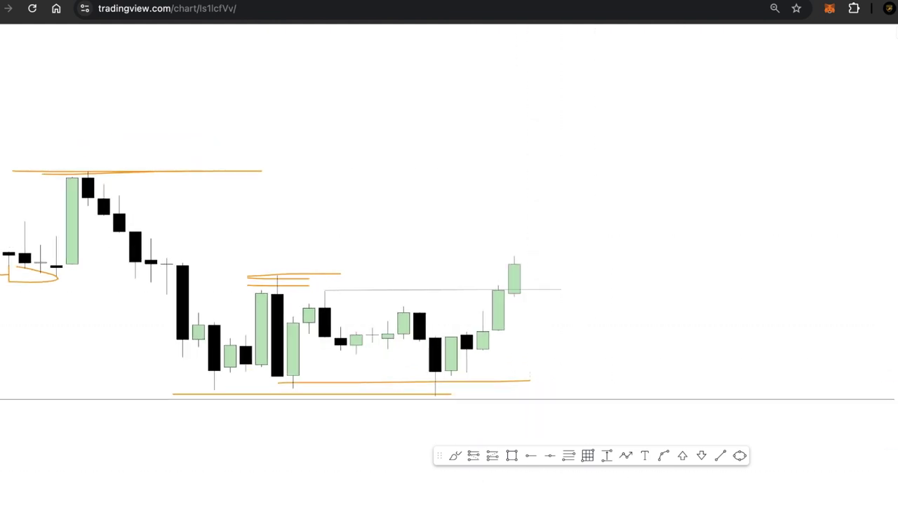
Step: Select the trend line and all orange brush marks except the lowest line, and delete them together
scroll(794, 239, down, 8)
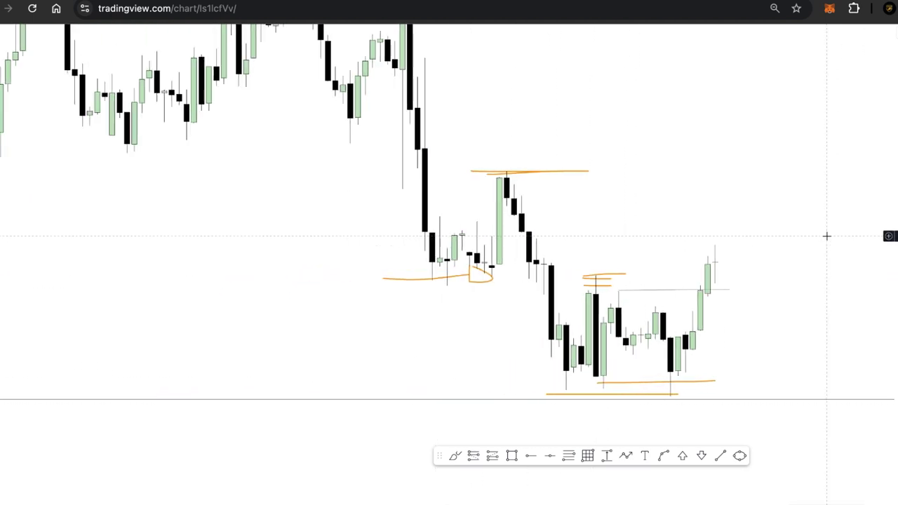
drag(826, 236, 594, 253)
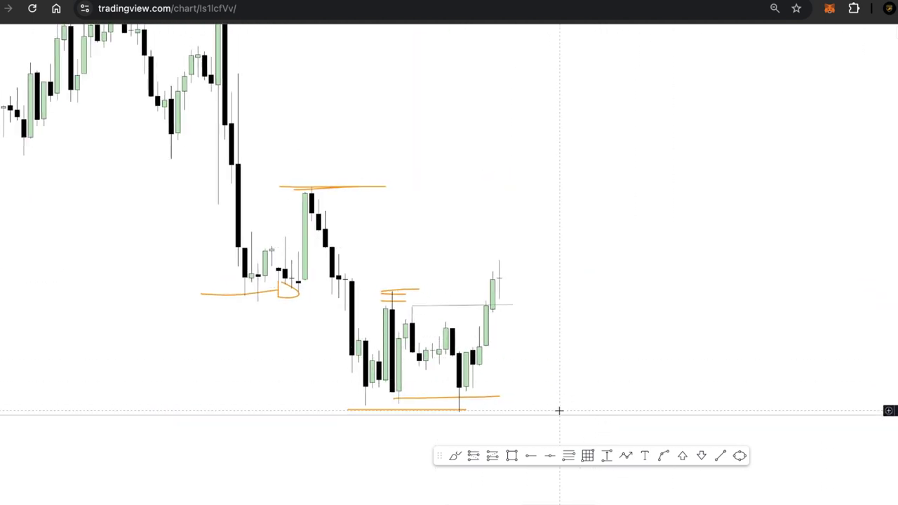
drag(576, 411, 262, 138)
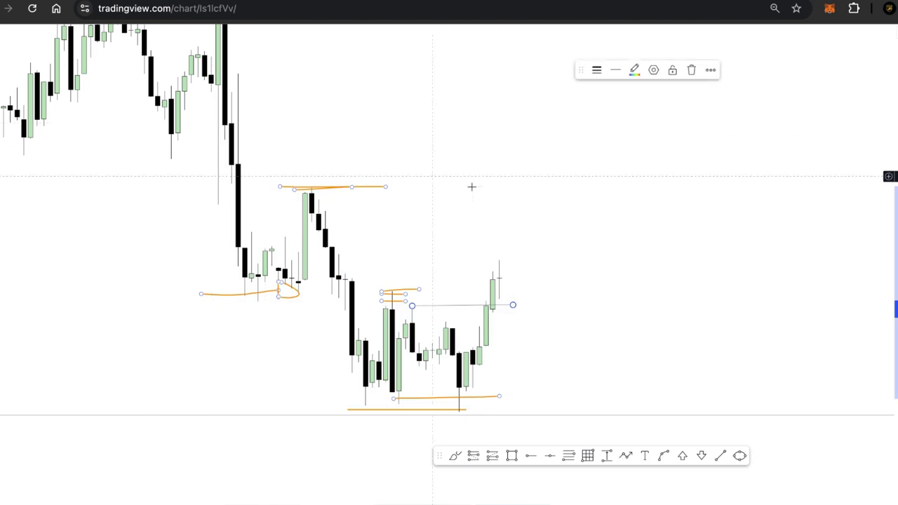
click(692, 70)
Step: Place a horizontal ray at the wick high of the large spike that preceded the sell-off
scroll(738, 261, down, 3)
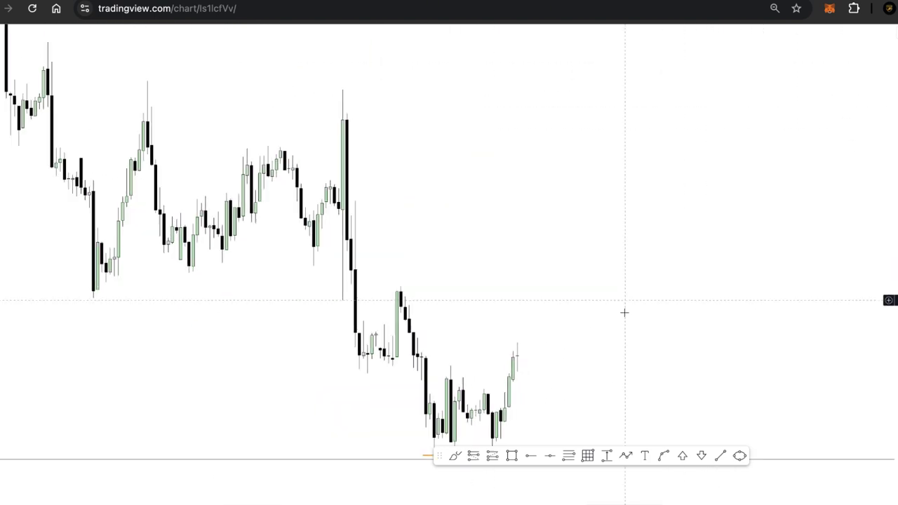
scroll(694, 275, up, 1)
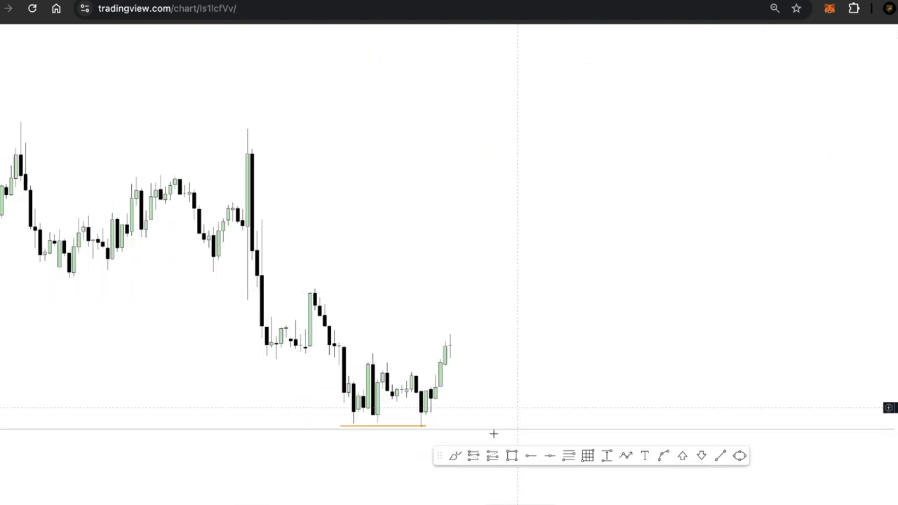
click(531, 455)
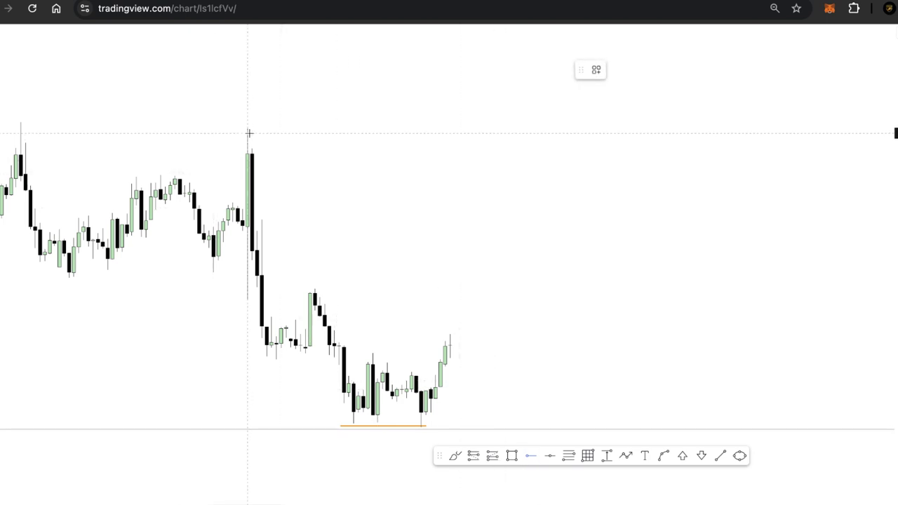
scroll(603, 208, left, 3)
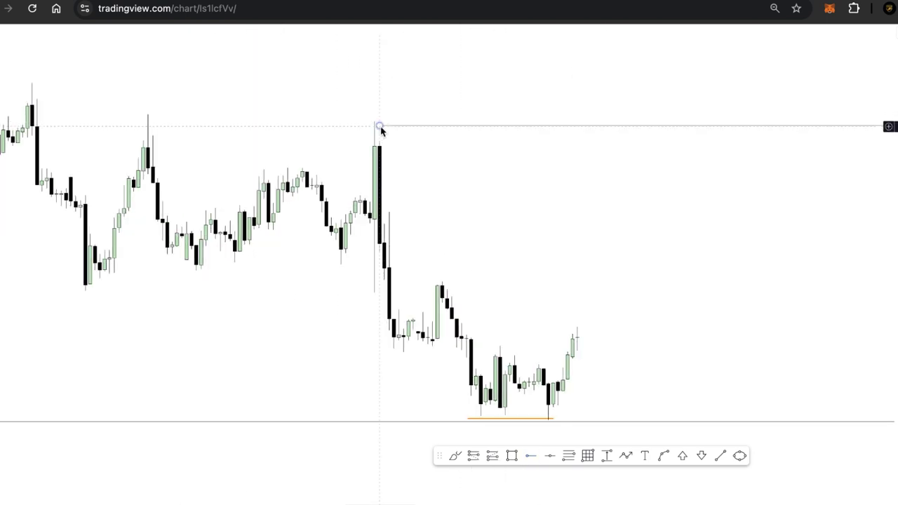
click(372, 125)
drag(461, 167, 566, 113)
Step: Switch the chart to the 30-minute interval and frame the latest rally from support
scroll(613, 254, up, 1)
scroll(613, 254, up, 4)
drag(895, 369, 659, 226)
drag(642, 216, 697, 173)
scroll(690, 199, up, 3)
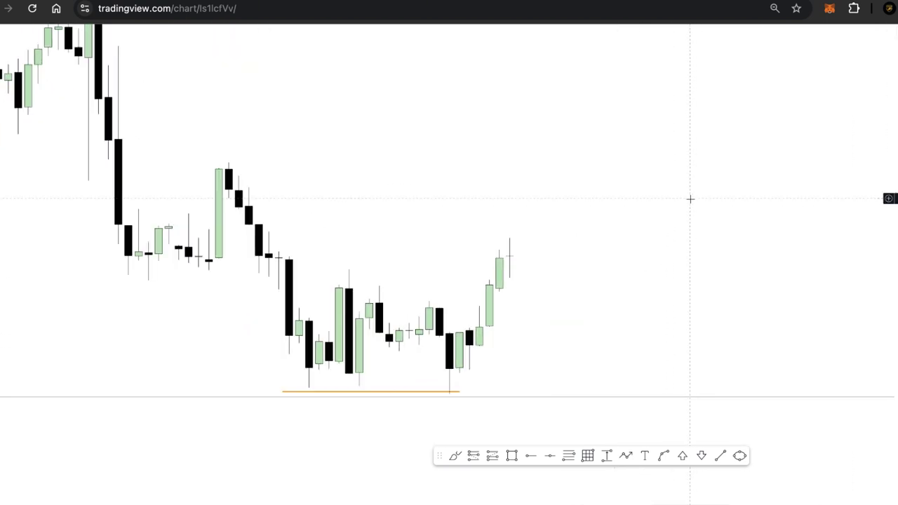
text(30)
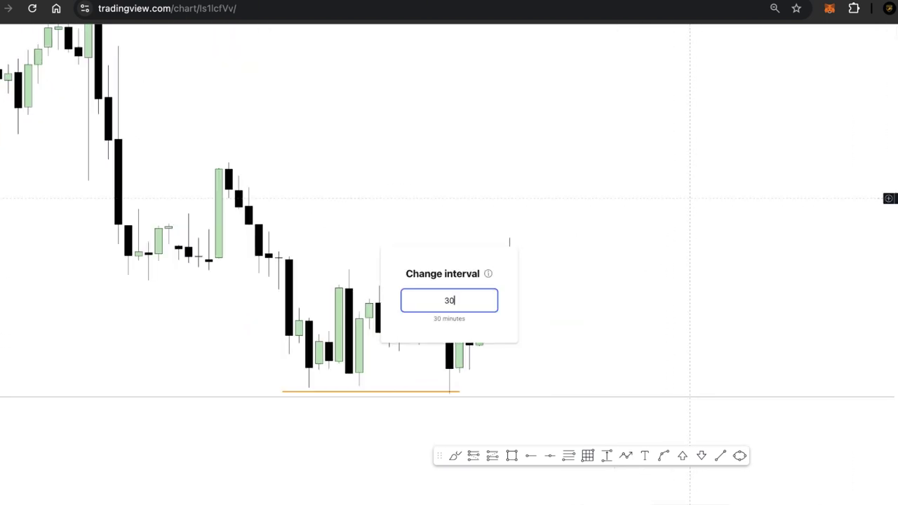
key(Return)
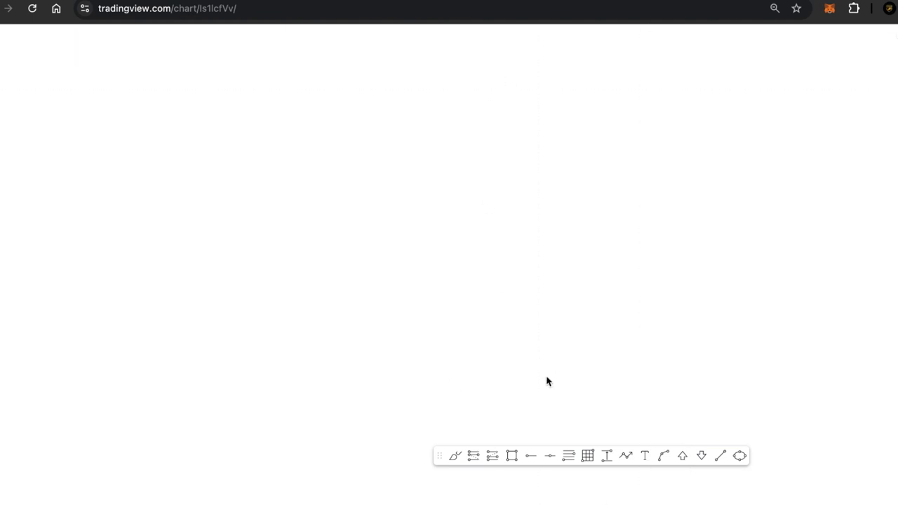
scroll(664, 276, down, 3)
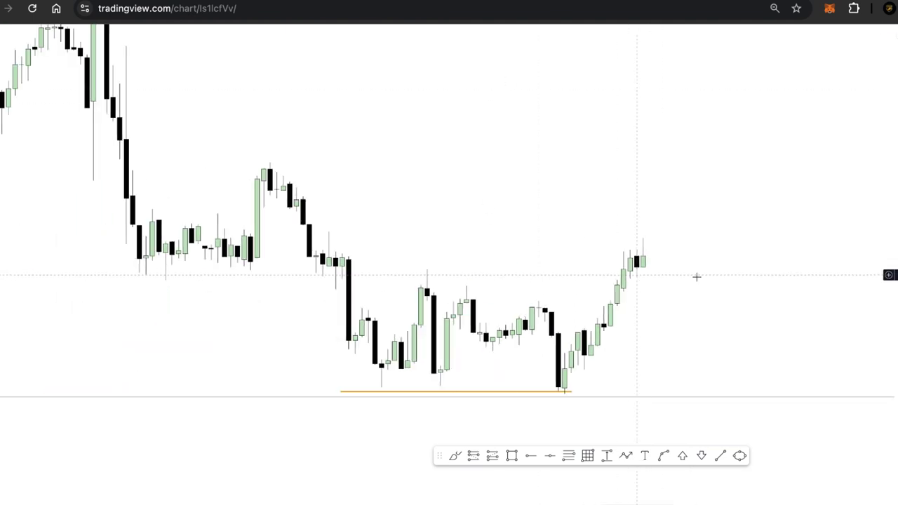
drag(892, 353, 892, 242)
drag(706, 273, 752, 186)
scroll(732, 198, up, 5)
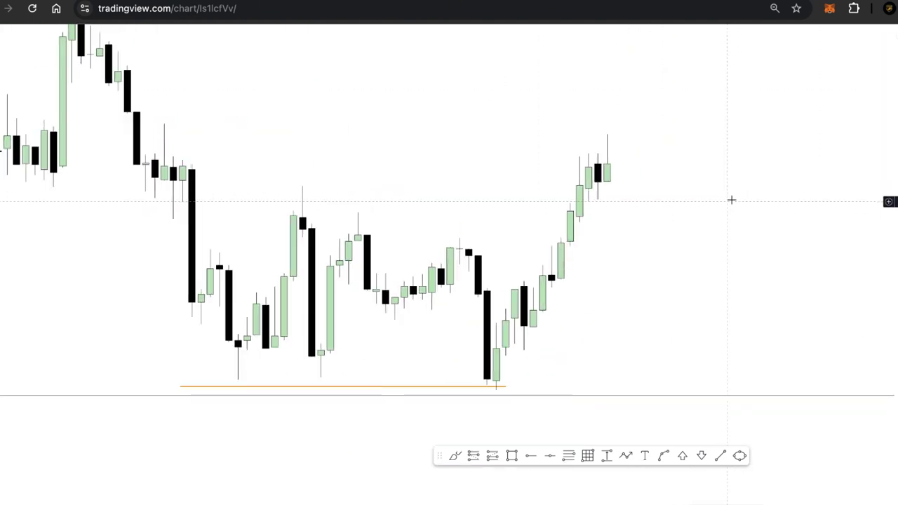
Step: Brush a short pullback sketch from the latest high and delete it
mouse_move(489, 240)
mouse_down()
mouse_move(733, 226)
mouse_move(631, 299)
mouse_move(646, 283)
mouse_up()
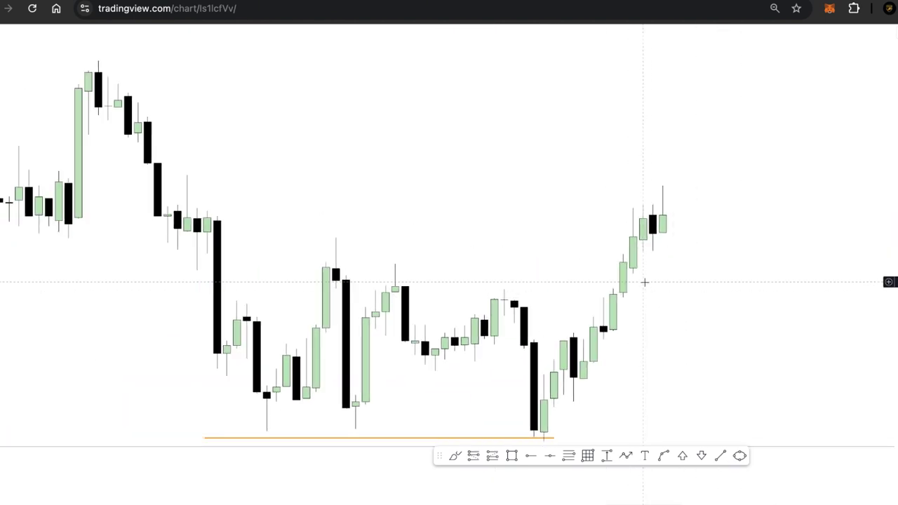
click(450, 458)
drag(668, 209, 688, 232)
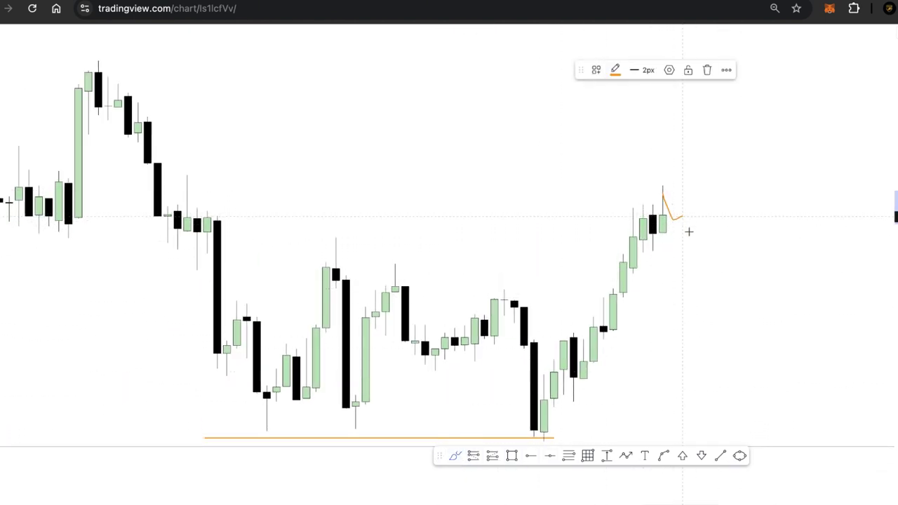
key(Delete)
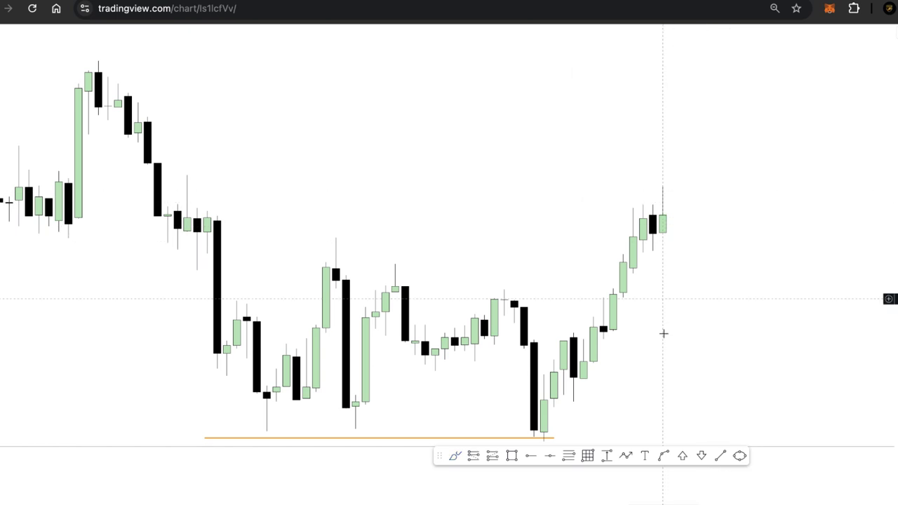
Step: Preview Fibonacci retracement levels from the rally's swing low to its latest high, without keeping the drawing
click(569, 456)
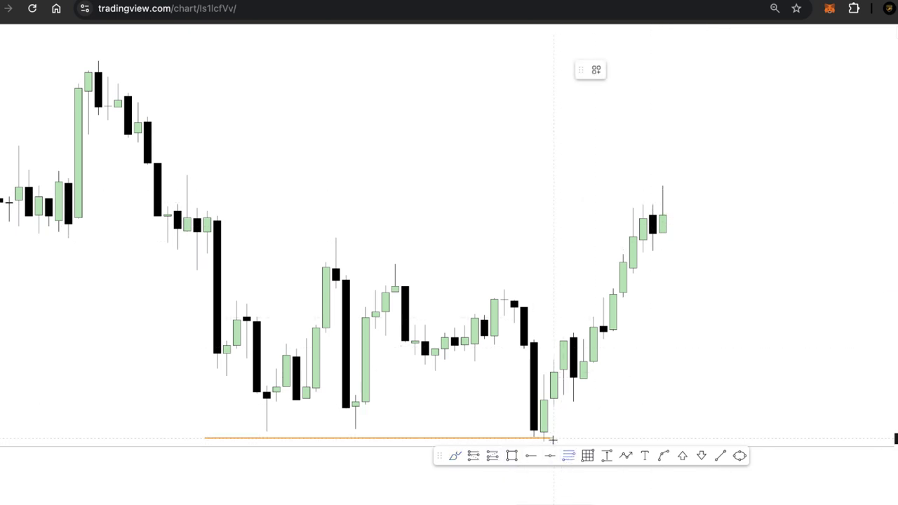
click(595, 383)
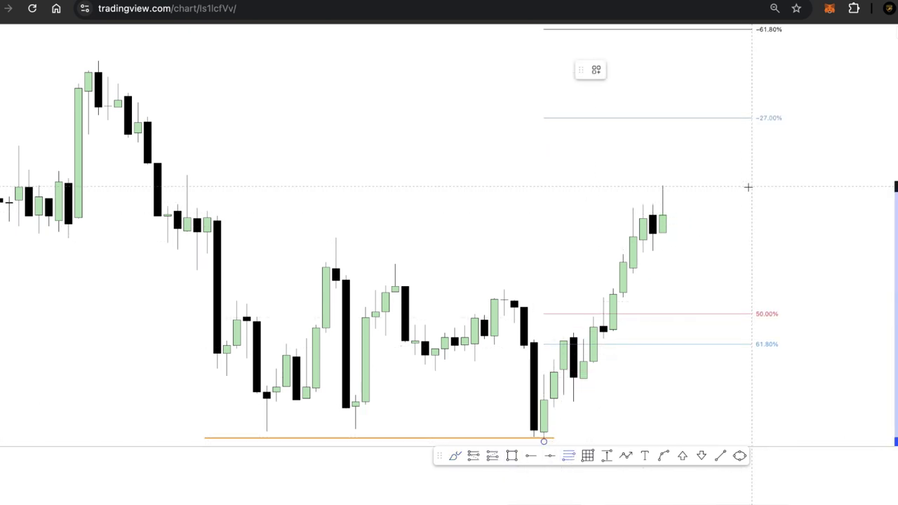
key(Escape)
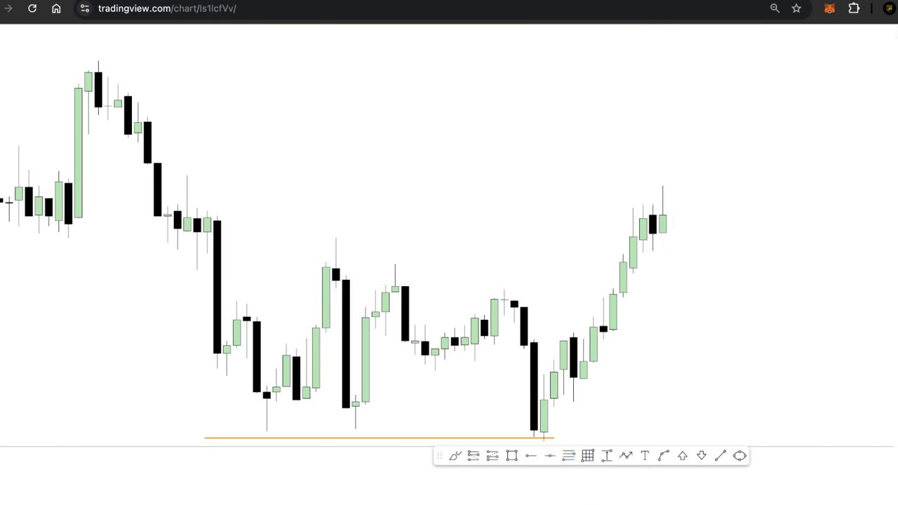
Step: Draw a Fibonacci retracement from the swing low at support up to the rally's wick high and delete it
scroll(661, 251, up, 4)
drag(625, 313, 635, 211)
drag(585, 260, 515, 345)
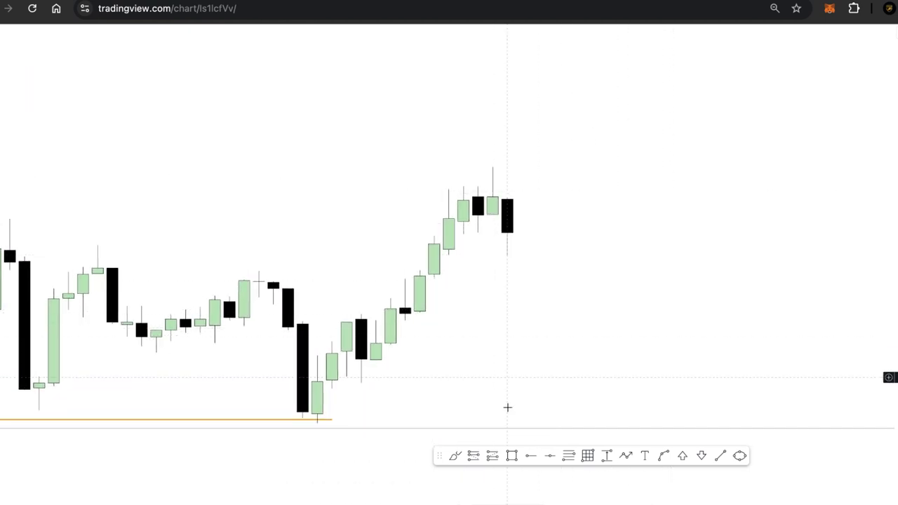
click(569, 456)
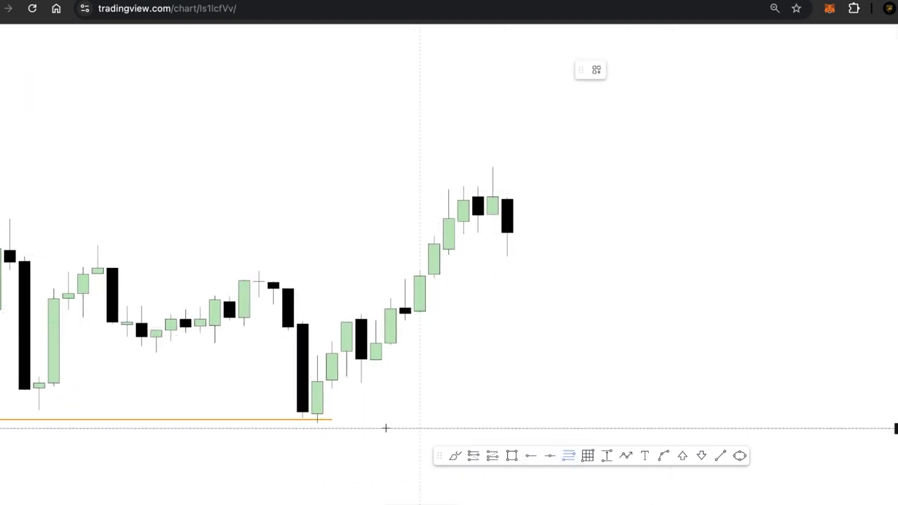
click(317, 424)
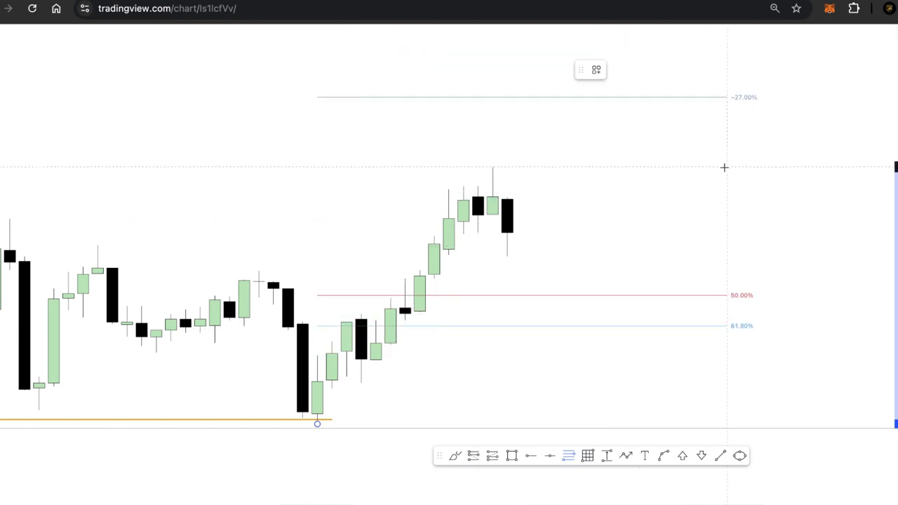
click(725, 167)
click(707, 69)
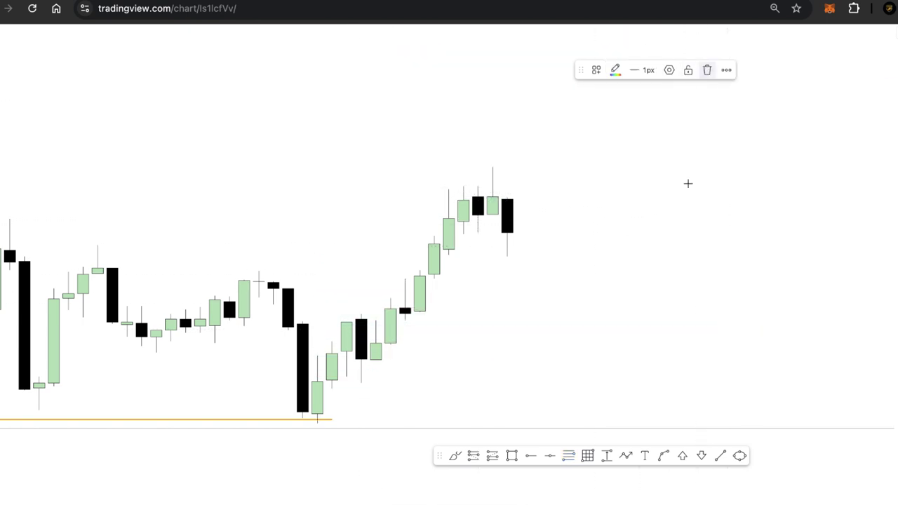
Step: Draw a two-zone box with a midpoint line from the rally's swing low to its wick high, extending past the latest candle
click(588, 456)
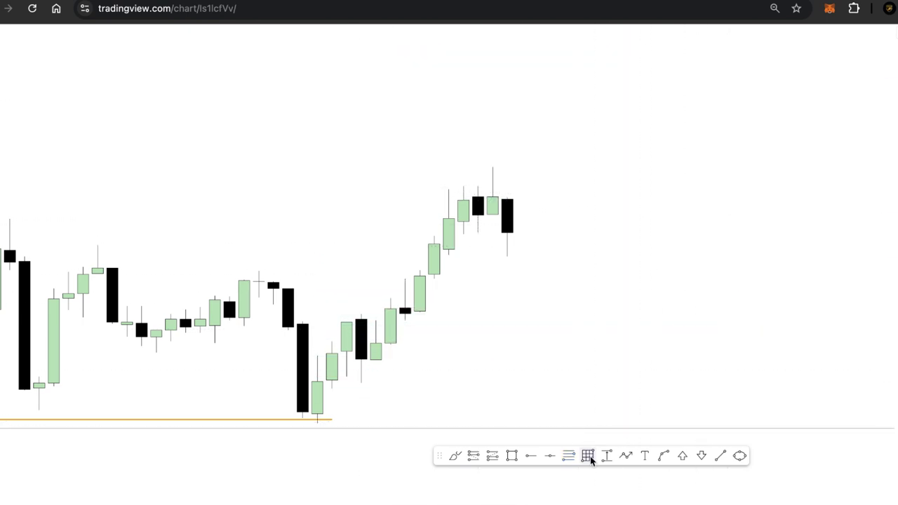
click(317, 422)
click(668, 167)
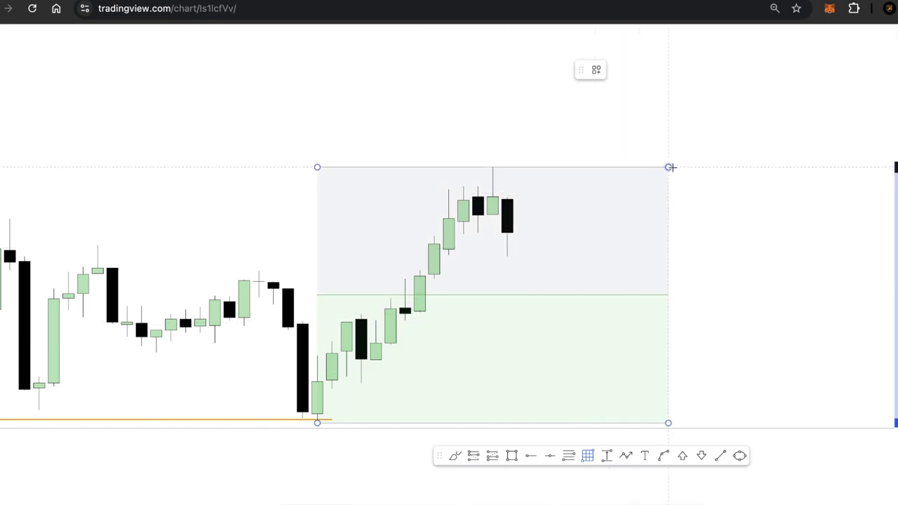
click(757, 192)
scroll(757, 192, up, 1)
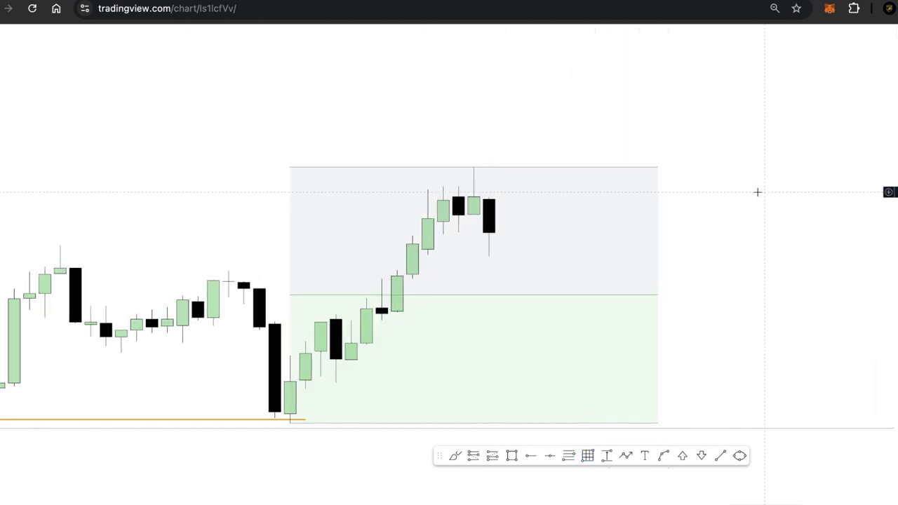
scroll(690, 138, up, 1)
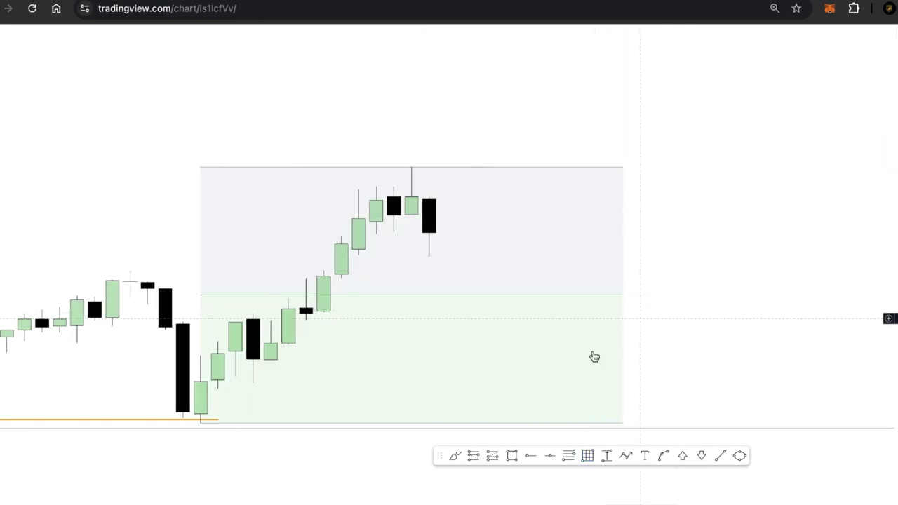
click(511, 456)
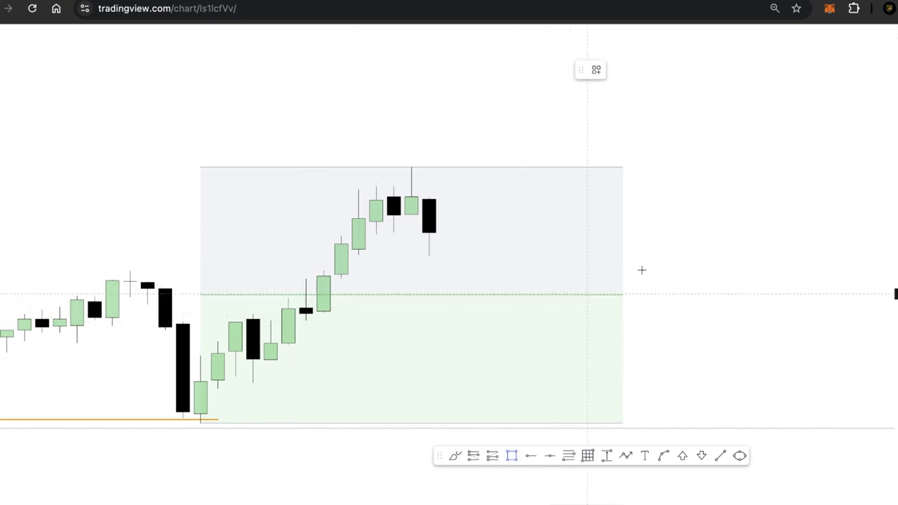
key(Escape)
Step: Switch the chart to the 15-minute interval and frame the rally inside the box
drag(692, 202, 721, 195)
text(15)
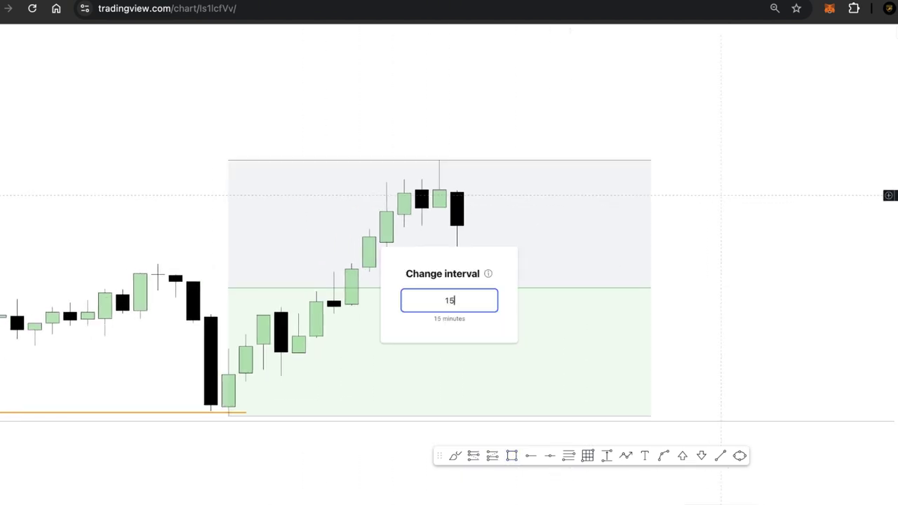
key(Return)
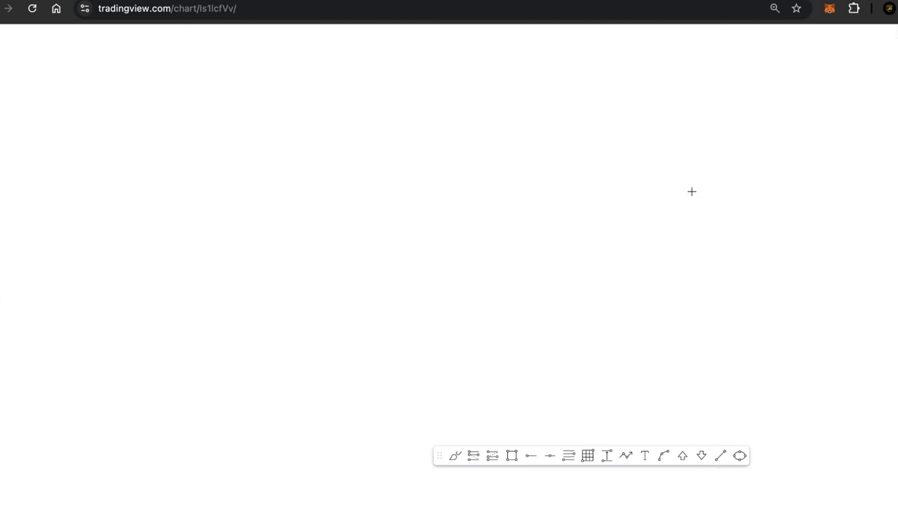
scroll(601, 198, down, 5)
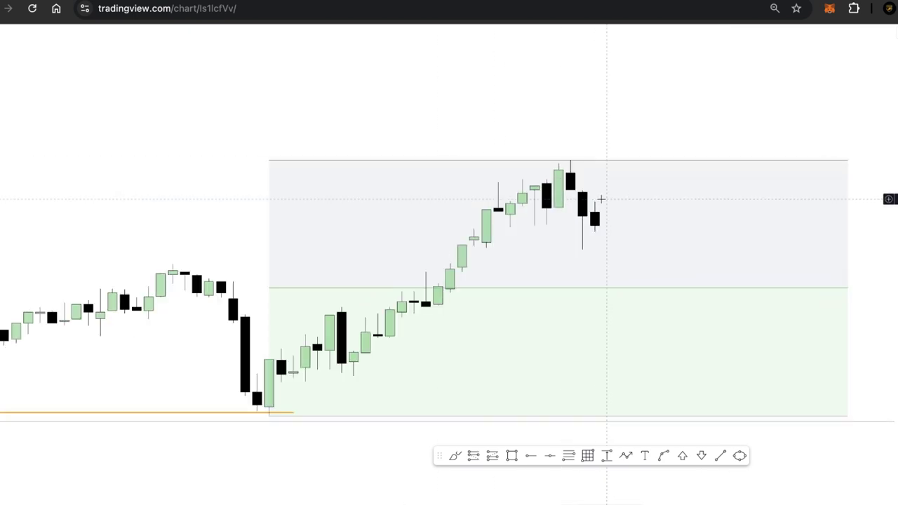
drag(891, 316, 881, 209)
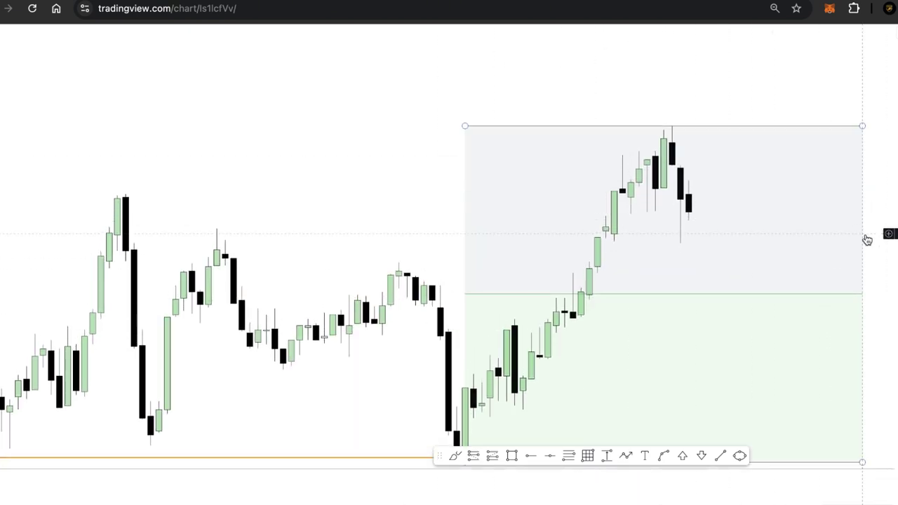
drag(867, 240, 725, 160)
scroll(725, 160, up, 2)
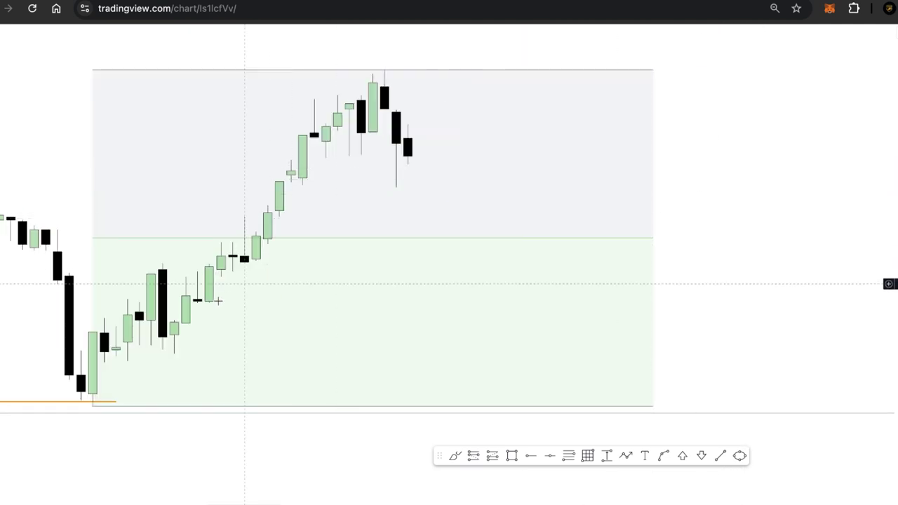
Step: Brush a line with a break mark across the rally's first pullback high and delete the marks
click(455, 456)
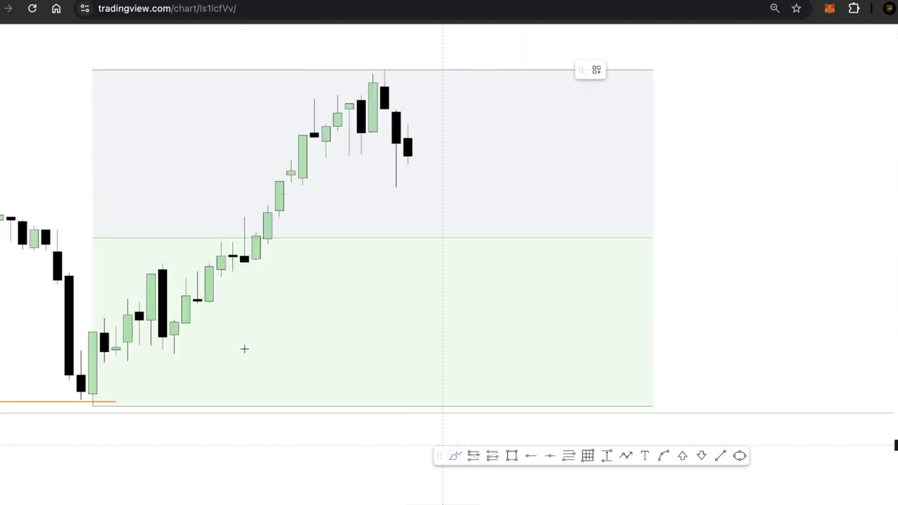
mouse_move(132, 267)
mouse_down()
mouse_move(221, 266)
mouse_move(197, 277)
mouse_up()
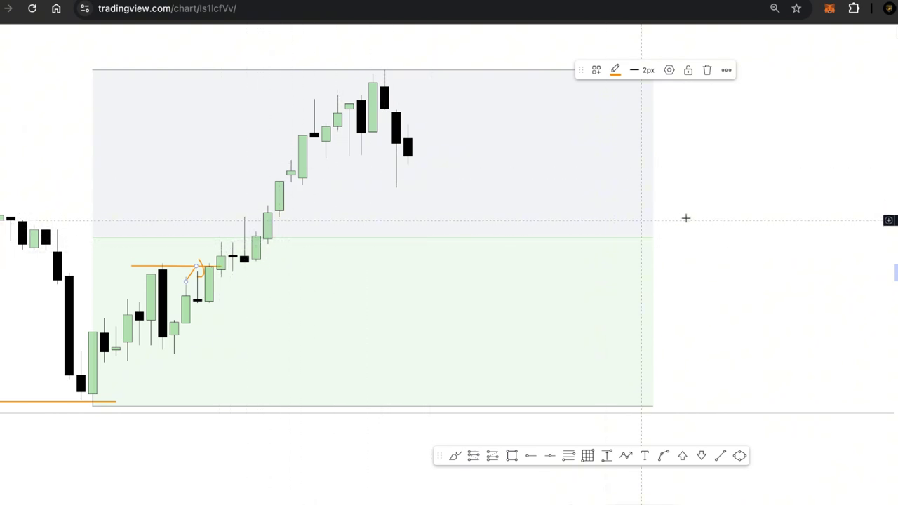
click(726, 212)
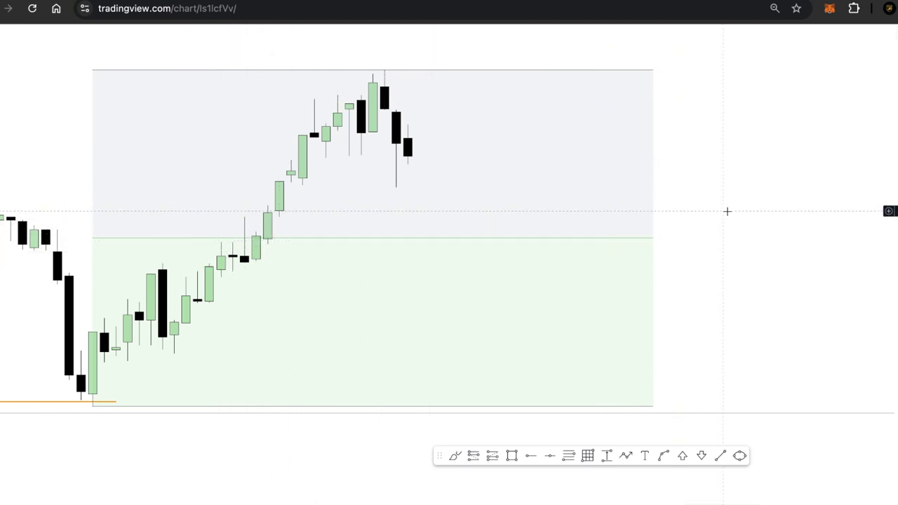
Step: Switch the chart to the 2-hour interval and frame the boxed rally with the preceding range
text(24)
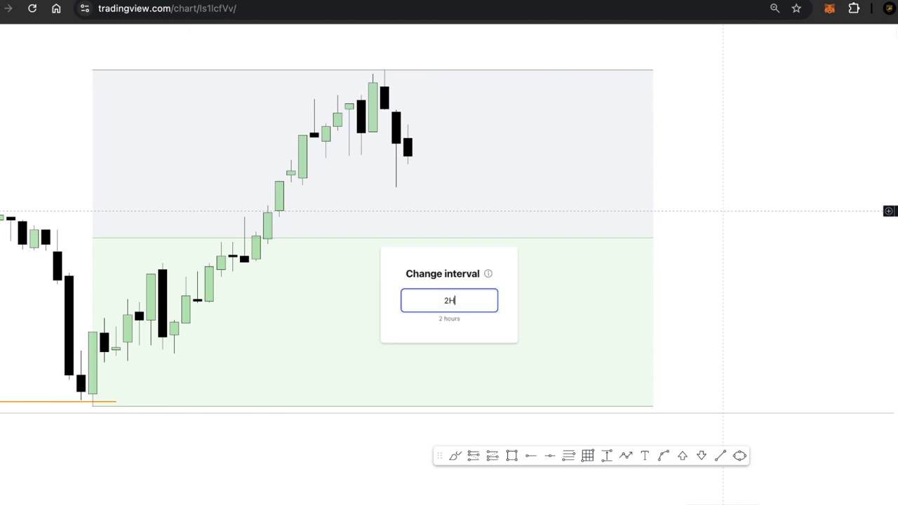
key(Return)
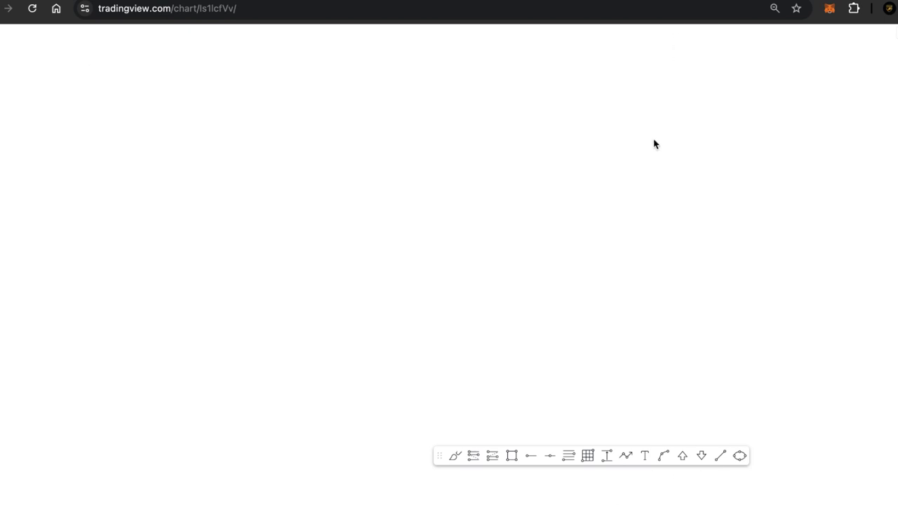
scroll(533, 211, up, 4)
drag(444, 202, 766, 185)
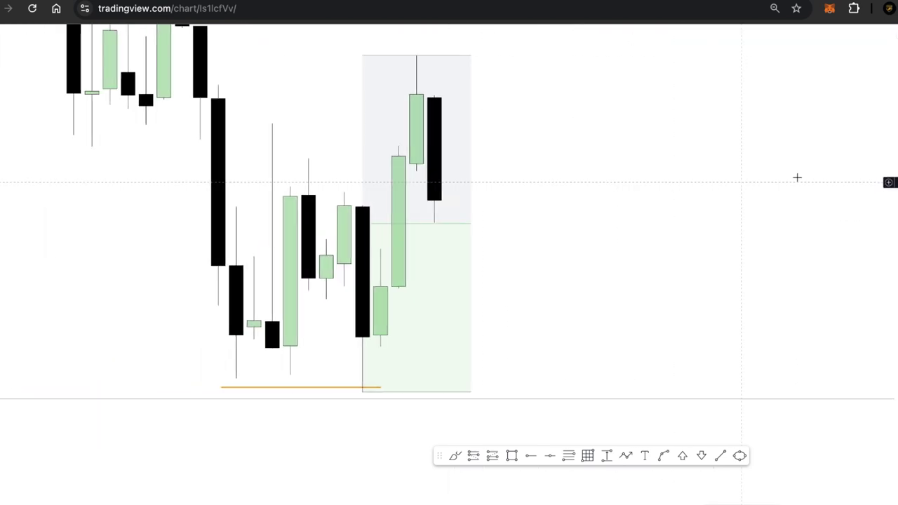
drag(594, 173, 722, 218)
scroll(551, 397, up, 3)
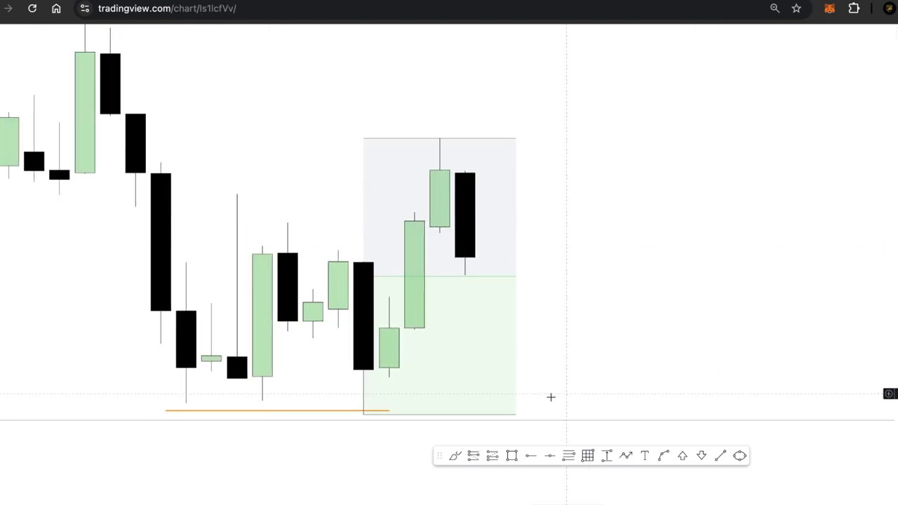
Step: Brush marks along the range highs and the first bullish candle's wick high inside the box, and delete them all
click(454, 456)
click(215, 241)
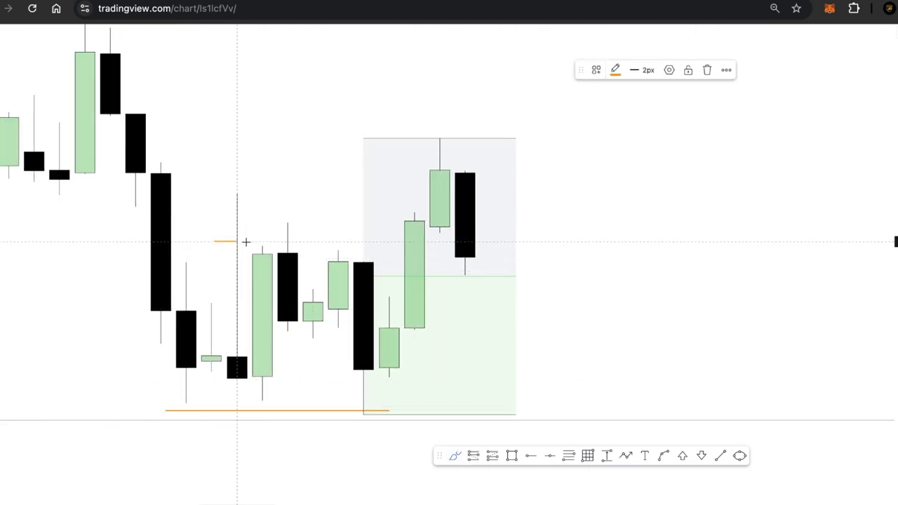
mouse_move(395, 245)
mouse_down()
mouse_move(384, 242)
mouse_move(364, 261)
mouse_up()
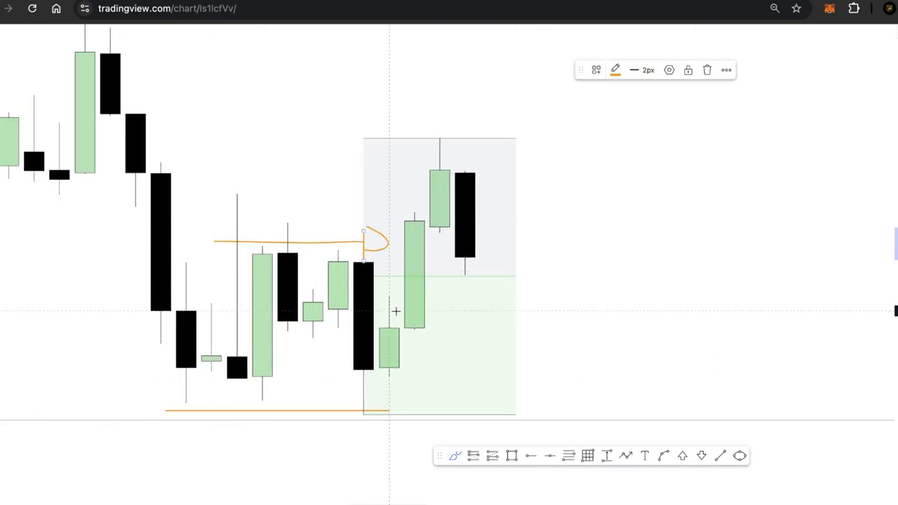
drag(440, 296, 392, 296)
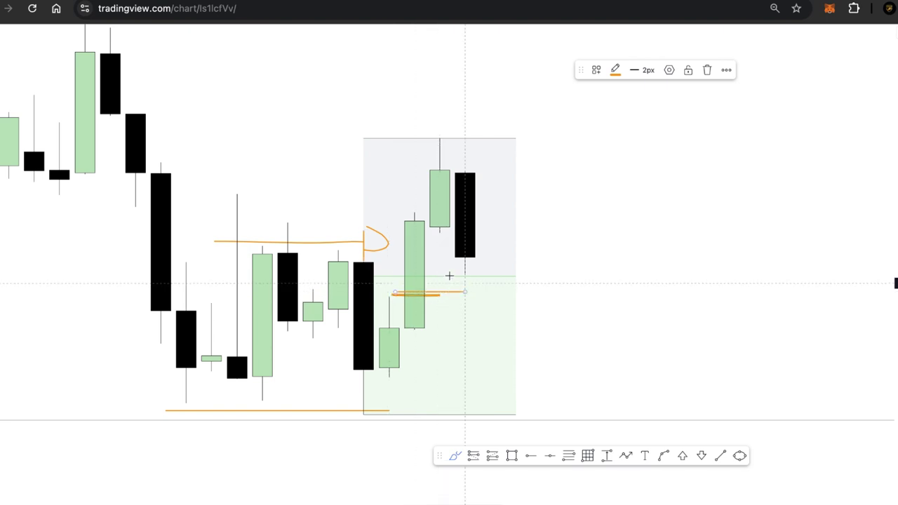
scroll(631, 223, up, 3)
drag(607, 232, 719, 223)
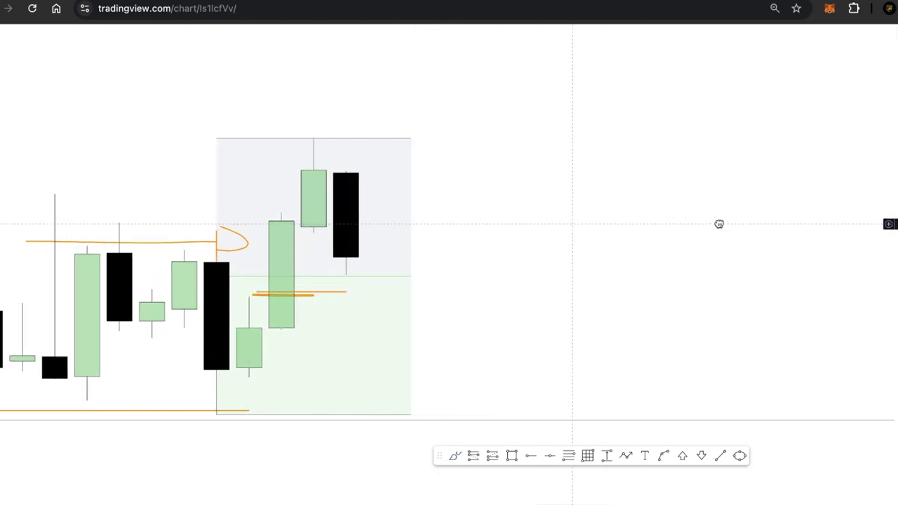
drag(587, 381, 232, 150)
key(Delete)
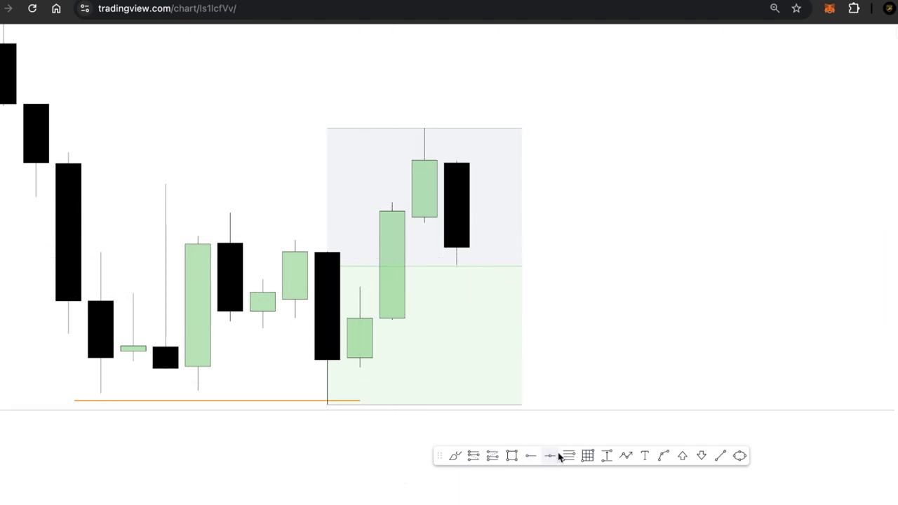
Step: Draw a horizontal trend line from the small bullish candle's wick high past the box, and switch to the 1-hour interval
click(720, 457)
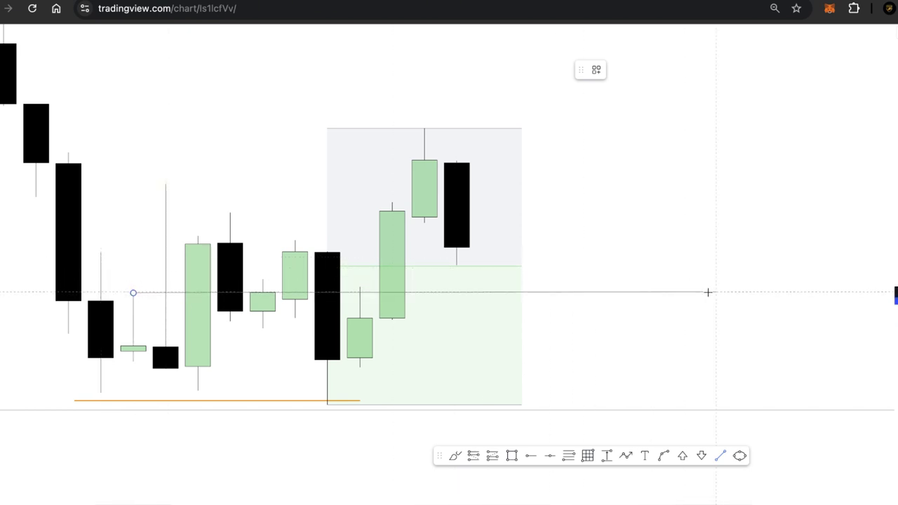
click(618, 230)
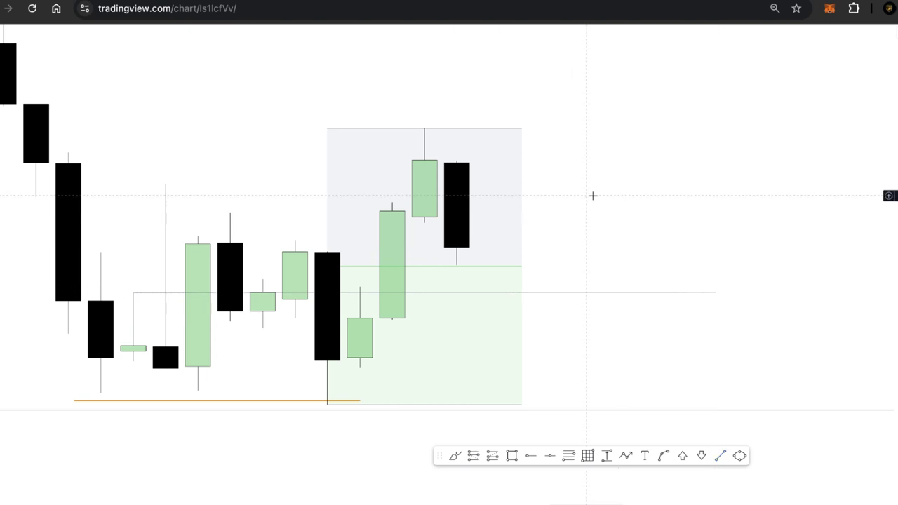
text(1h)
key(Return)
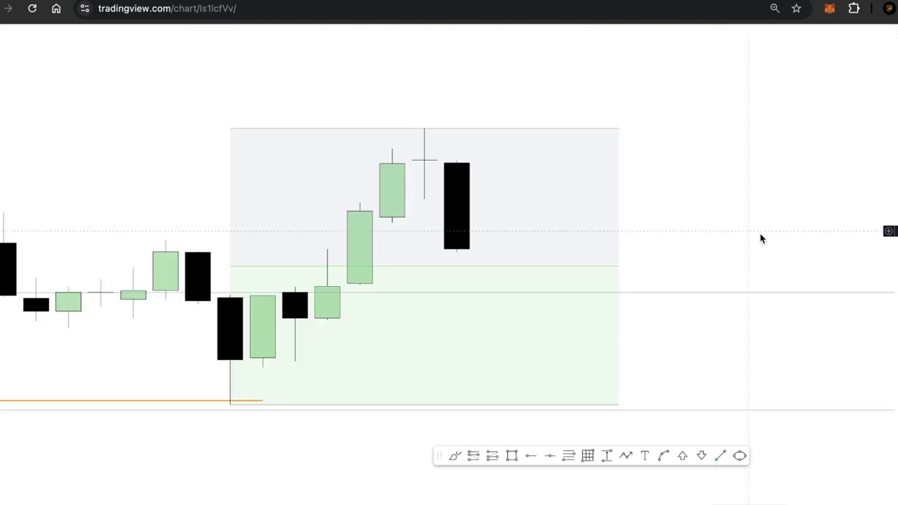
drag(885, 245, 665, 216)
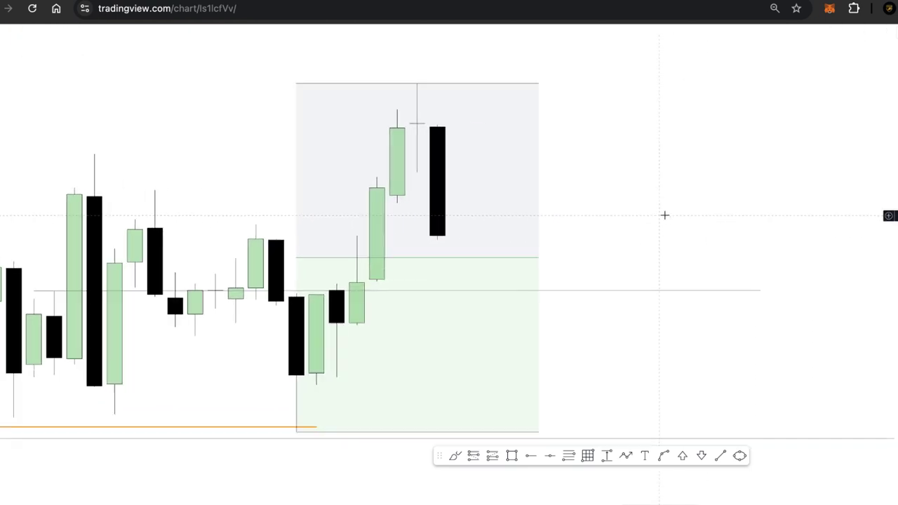
Step: Place a long position beyond the box with its entry on the horizontal line and its stop about 0.00093 below, and widen it
scroll(665, 216, up, 2)
drag(747, 208, 803, 210)
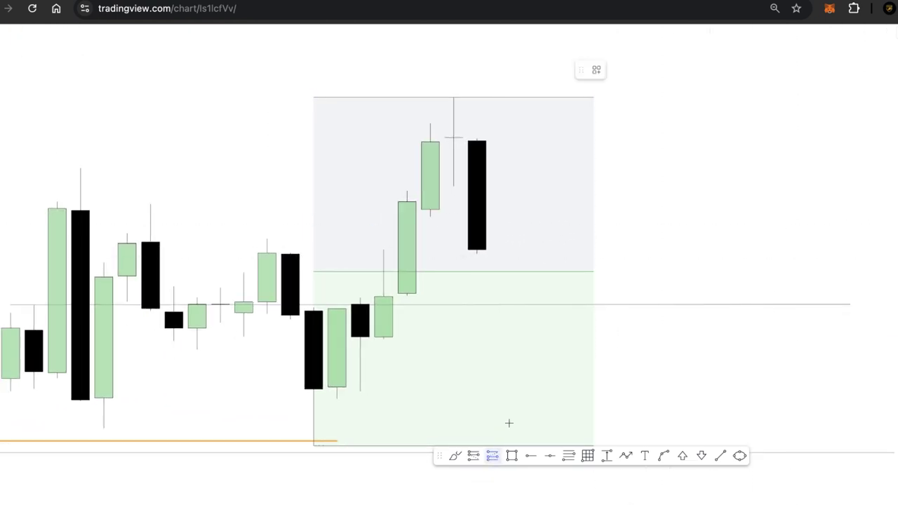
click(557, 303)
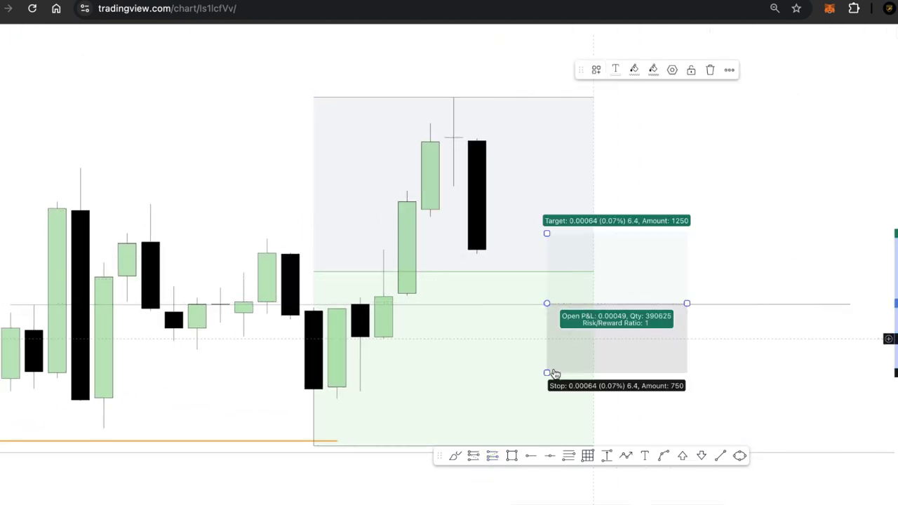
drag(547, 388, 450, 391)
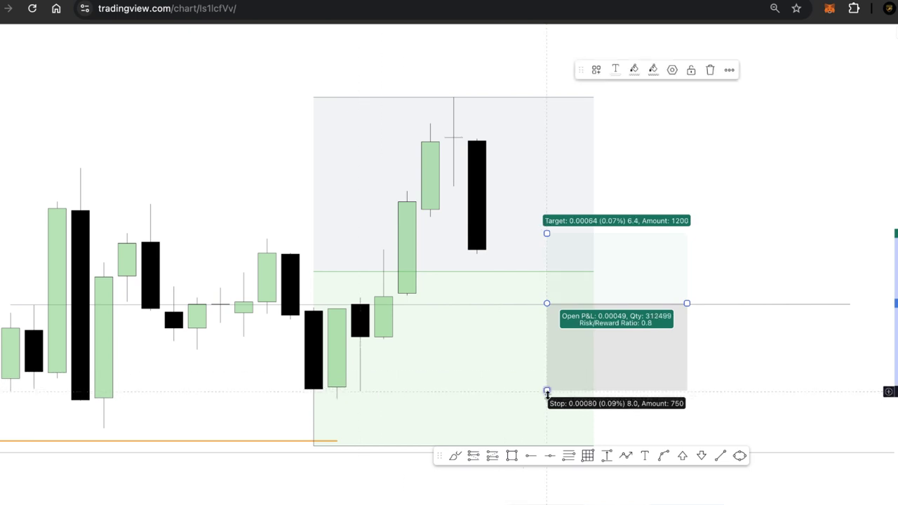
drag(547, 393, 577, 388)
drag(707, 226, 597, 241)
click(558, 305)
drag(579, 318, 647, 318)
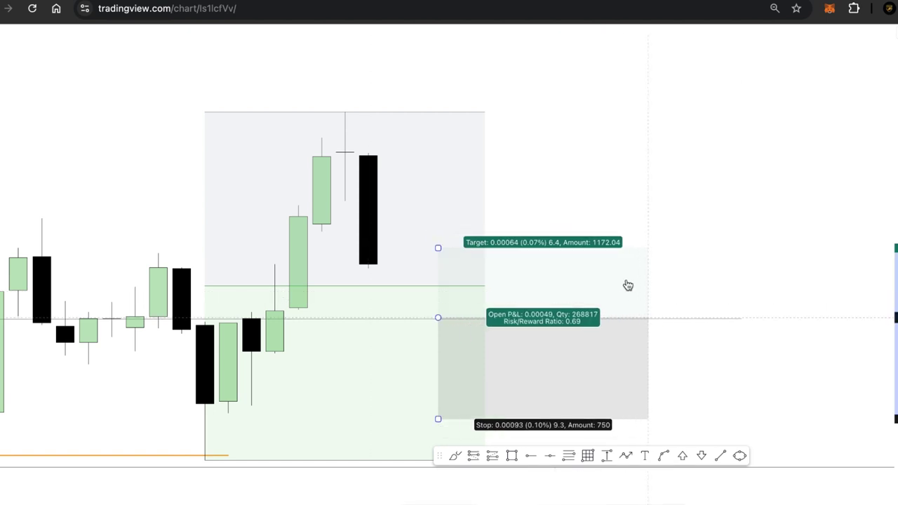
Step: Raise the long position's target to about 0.00332 above entry, near the earlier swing high
scroll(772, 192, down, 5)
scroll(717, 255, down, 3)
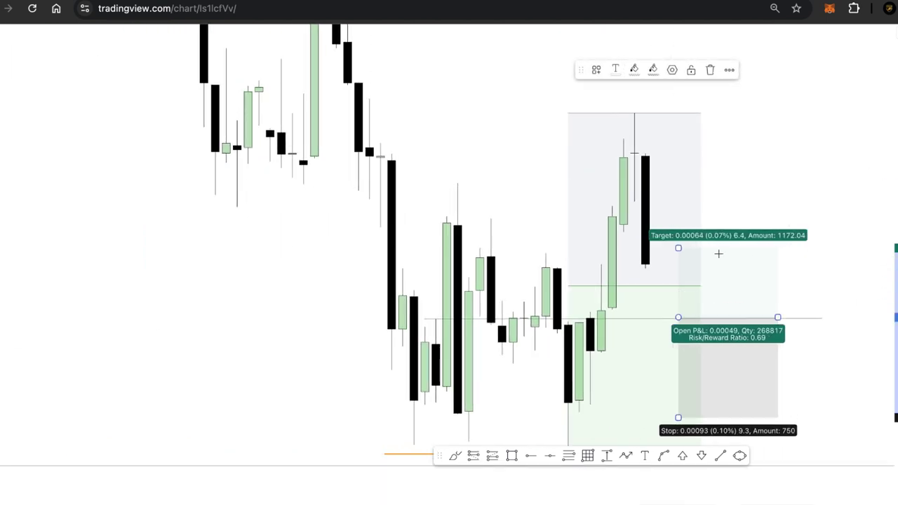
drag(678, 254, 734, 52)
scroll(793, 165, up, 2)
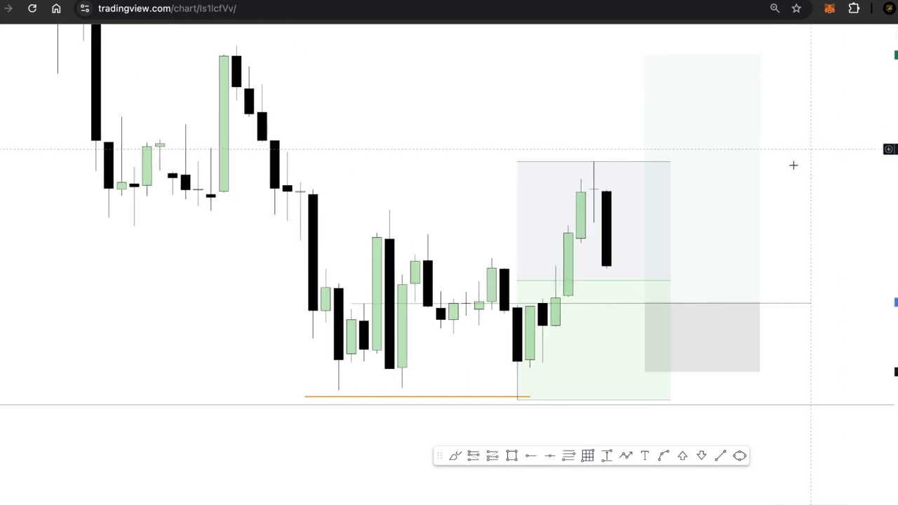
Step: Draw a Fibonacci retracement from the rally's low to its high and raise the long position's target to the -61.80% extension
click(570, 456)
click(520, 400)
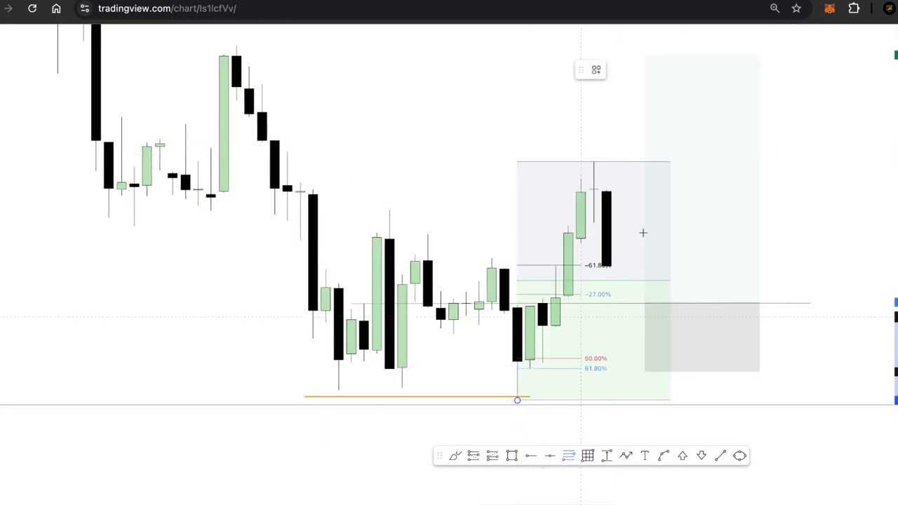
click(764, 161)
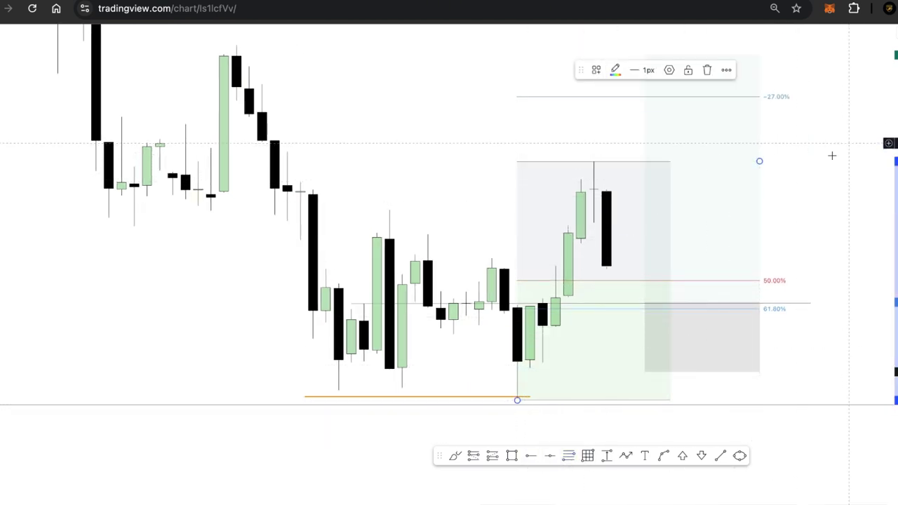
scroll(766, 228, up, 5)
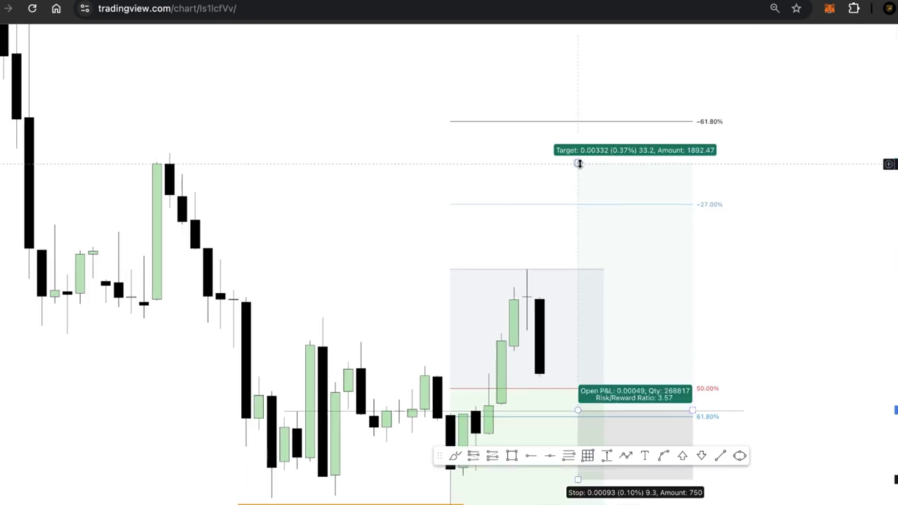
drag(578, 147, 583, 122)
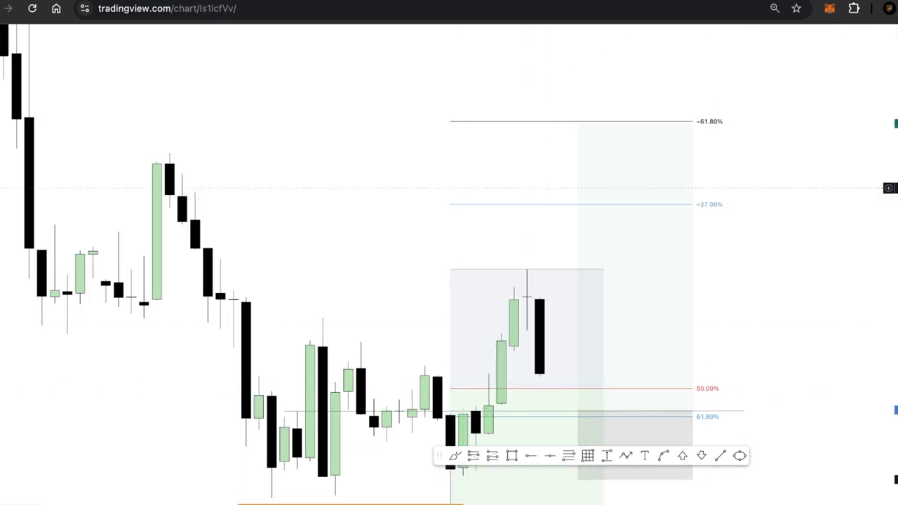
Step: Draw a horizontal trend line from the earlier swing high and lower the long position's target onto it, 0.00332 above entry
click(720, 456)
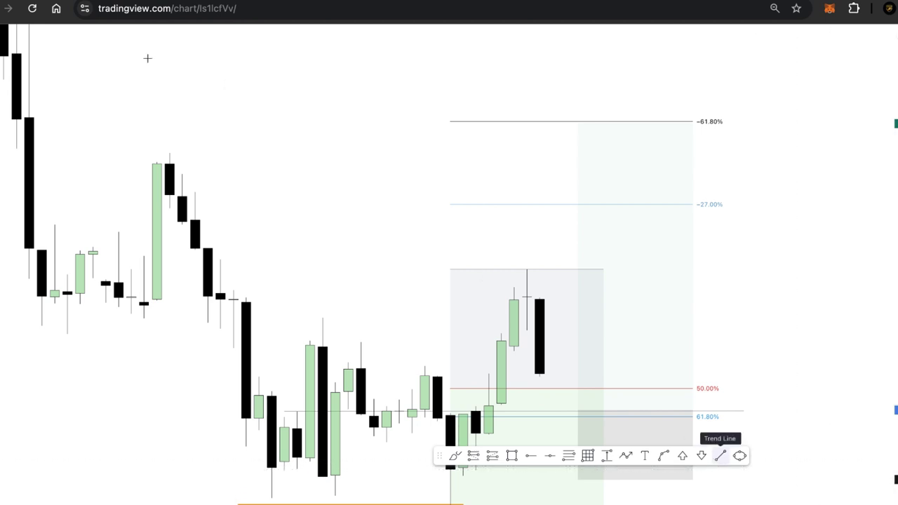
click(169, 162)
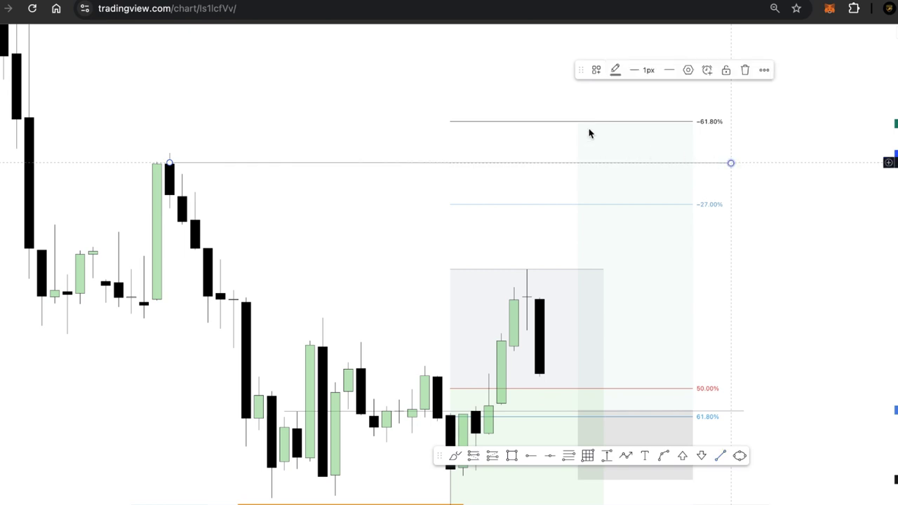
drag(579, 123, 583, 163)
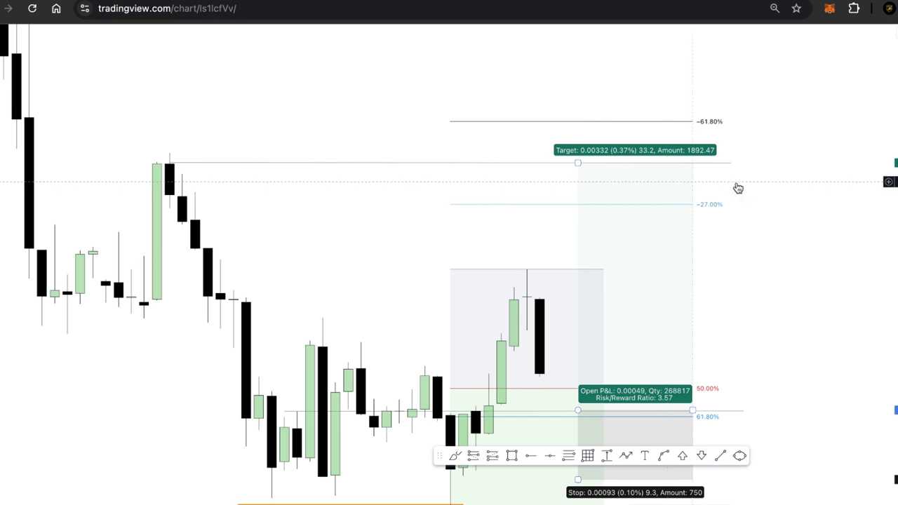
Step: Delete the Fibonacci retracement and shift the long position further ahead of the latest candles
click(710, 124)
click(707, 70)
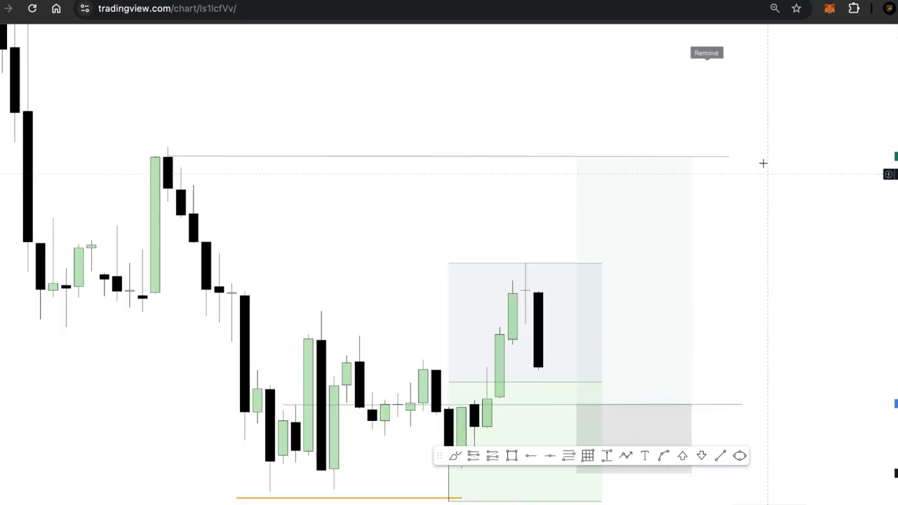
scroll(730, 182, up, 3)
drag(768, 184, 771, 180)
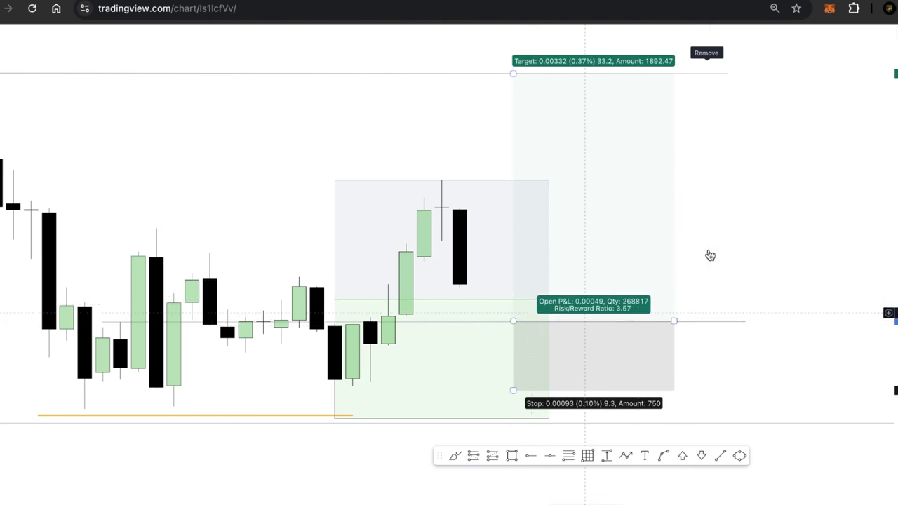
drag(733, 247, 737, 245)
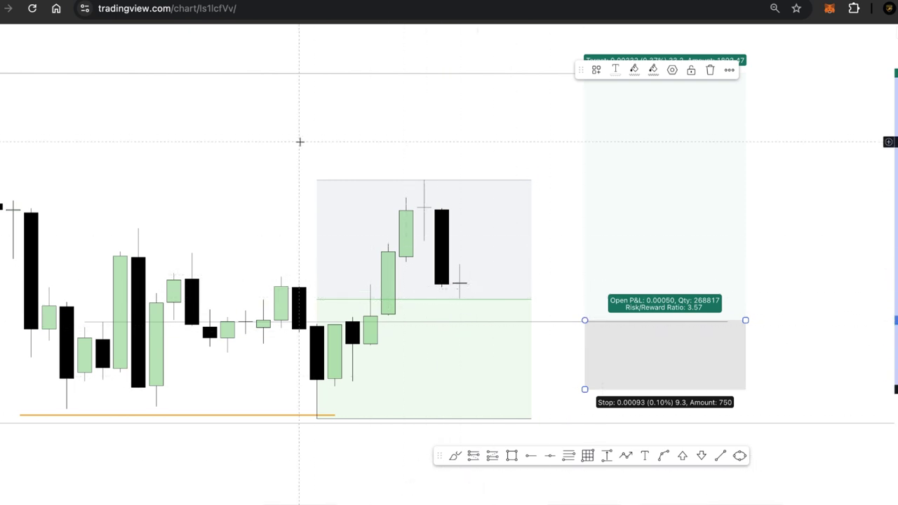
Step: Switch the chart to the 30-minute interval and delete the premium and discount box over the rally
key(super+r)
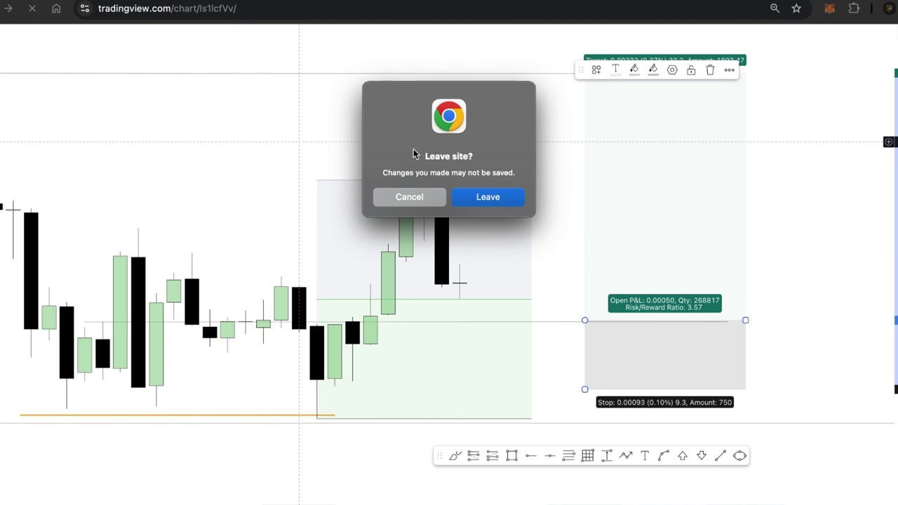
click(405, 200)
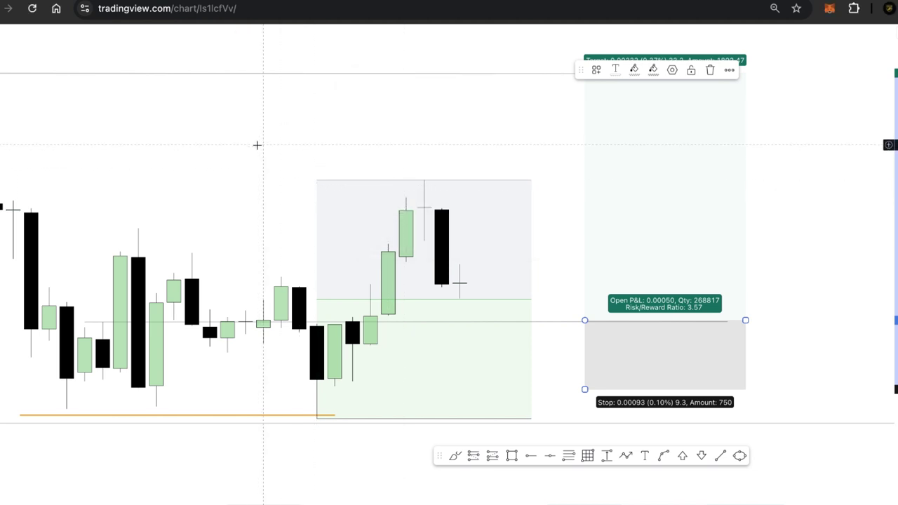
text(3)
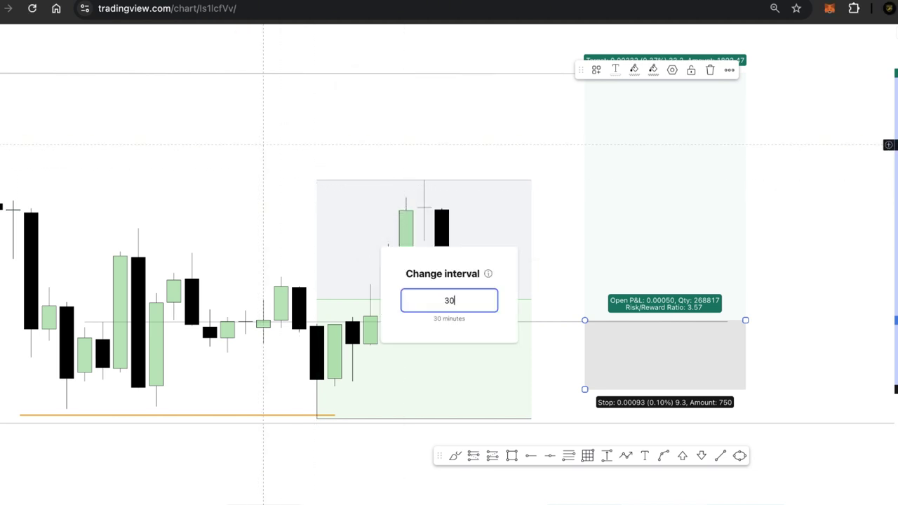
text(0)
key(Return)
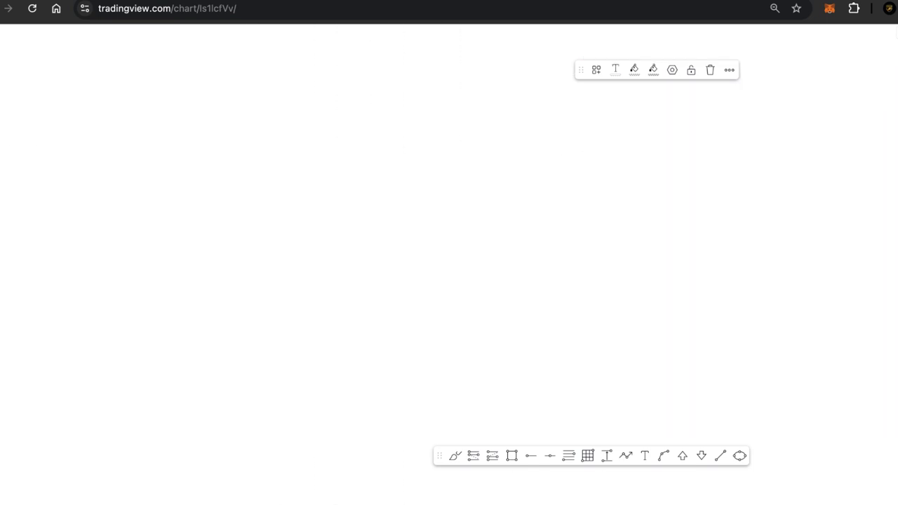
scroll(714, 209, down, 3)
drag(659, 146, 469, 138)
click(524, 185)
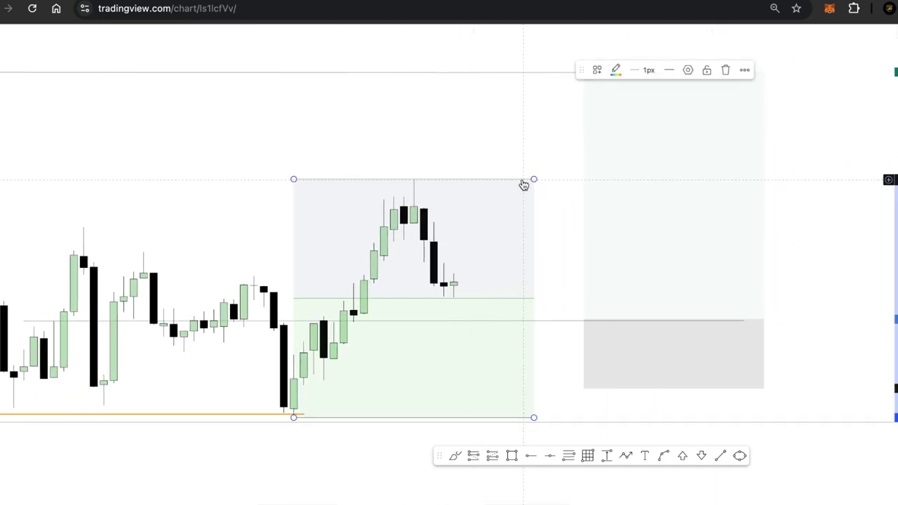
click(726, 69)
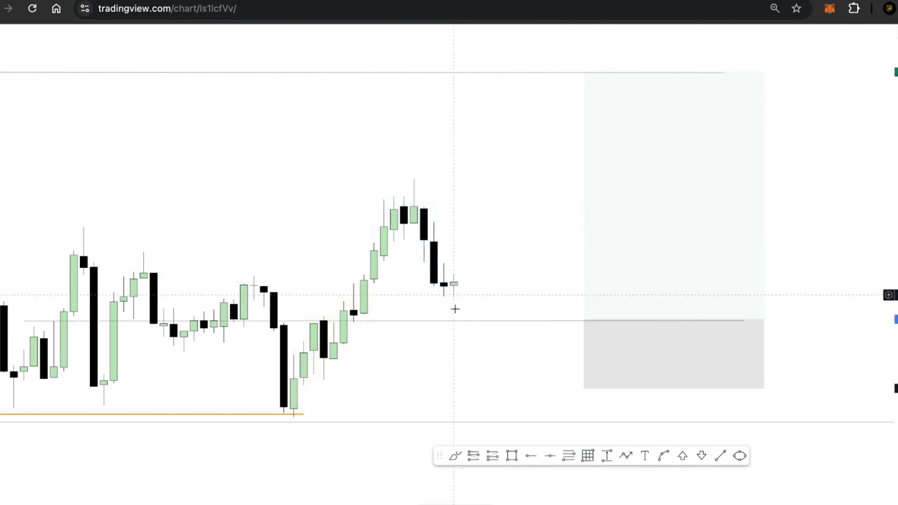
Step: Move the long position to the latest candle and set its stop 0.00134 below entry and its target on the swing-high line, 0.00272 above
mouse_move(622, 276)
mouse_down()
mouse_move(475, 223)
mouse_move(490, 232)
mouse_up()
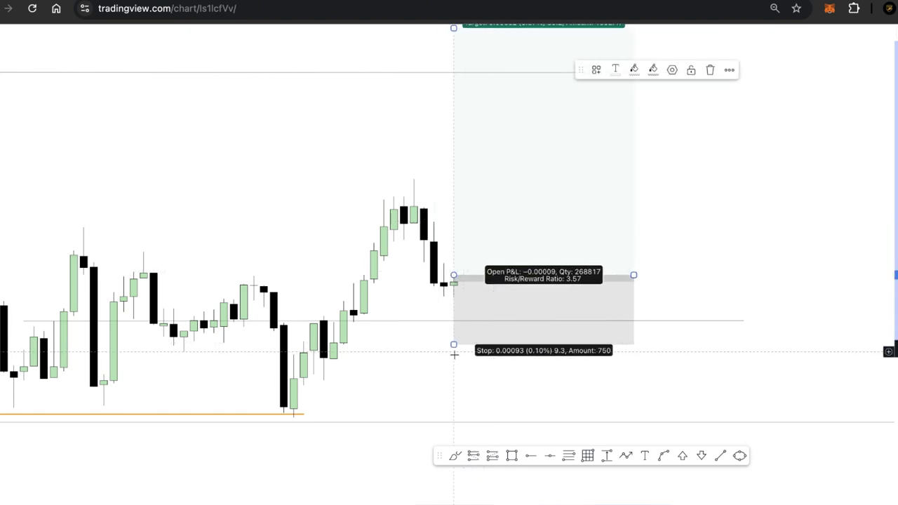
drag(453, 344, 456, 376)
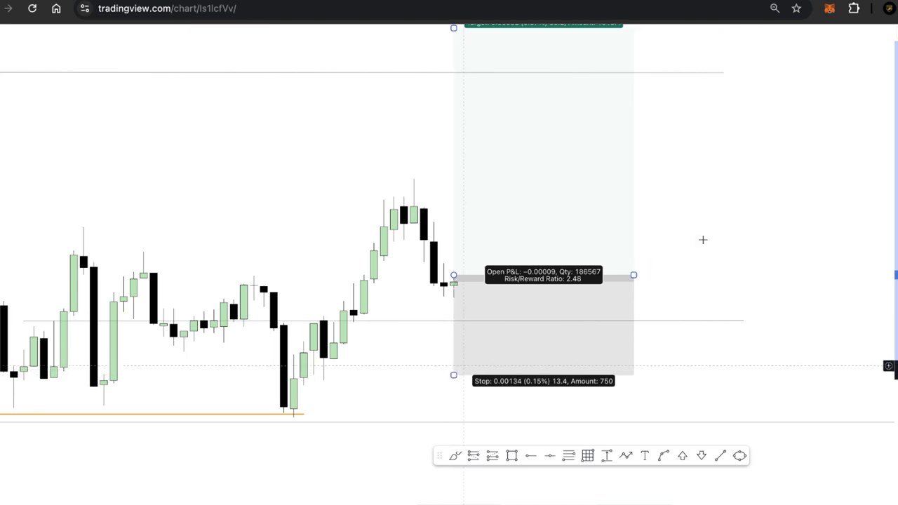
mouse_move(703, 240)
mouse_down()
mouse_move(834, 154)
mouse_move(797, 225)
mouse_up()
scroll(798, 226, down, 6)
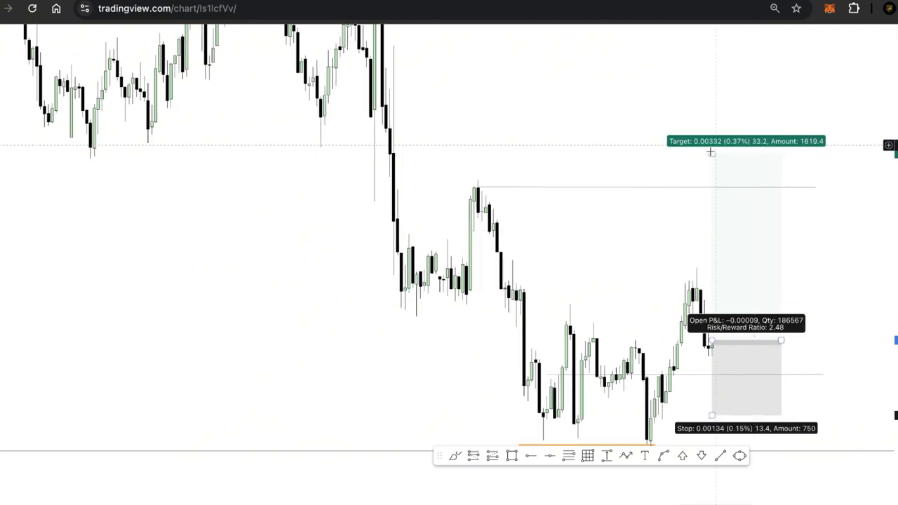
drag(712, 152, 712, 188)
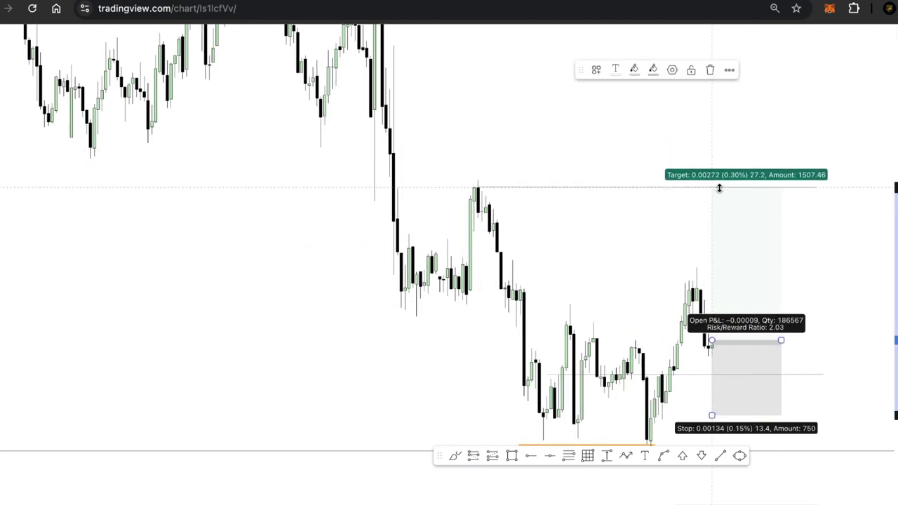
click(735, 174)
Step: Extend the long position's width further ahead of the latest candle
scroll(807, 247, up, 5)
drag(772, 264, 679, 223)
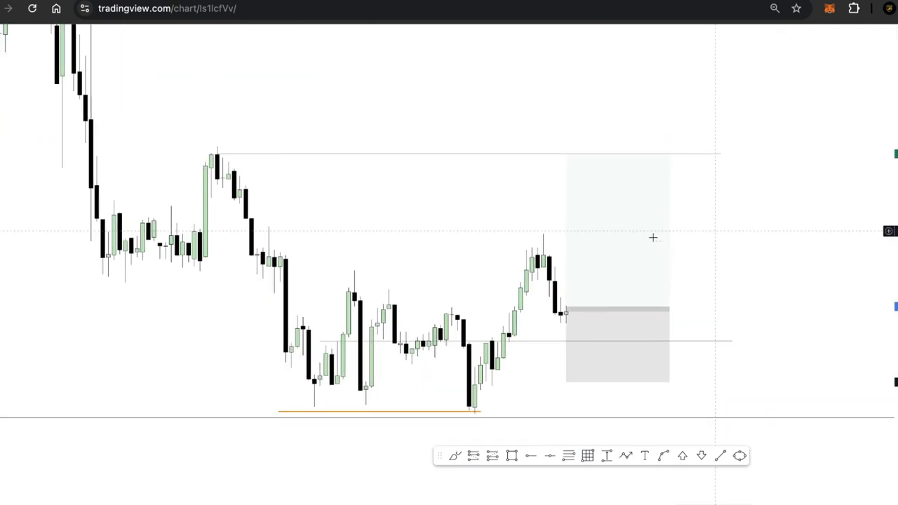
click(606, 280)
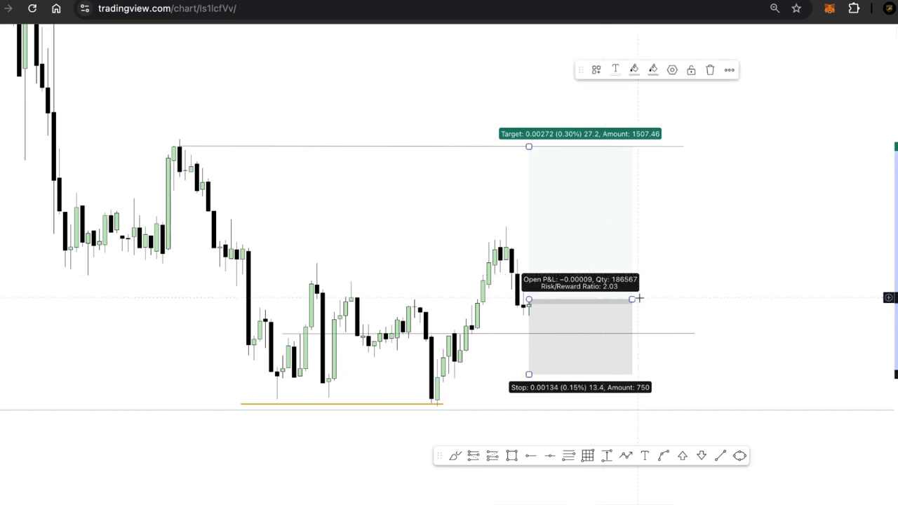
drag(634, 300, 751, 287)
click(799, 245)
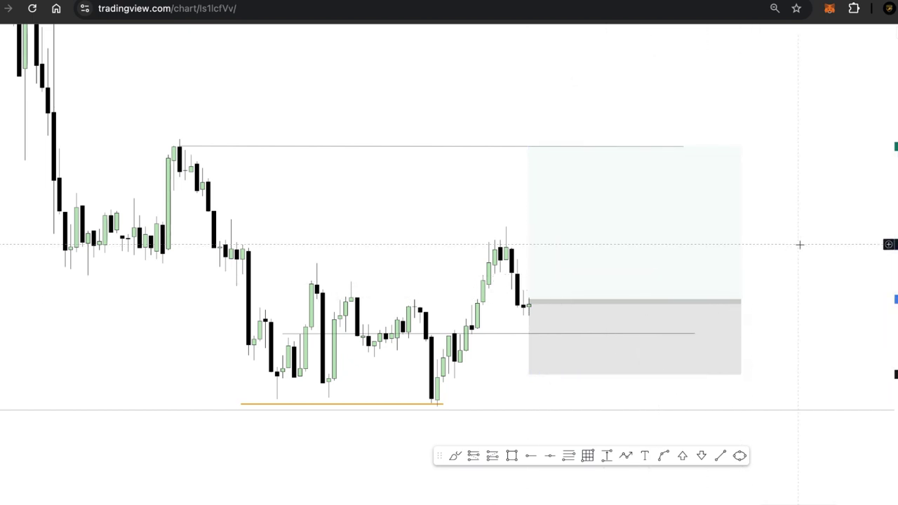
Step: Delete the long position from the chart and undo the deletion
click(667, 257)
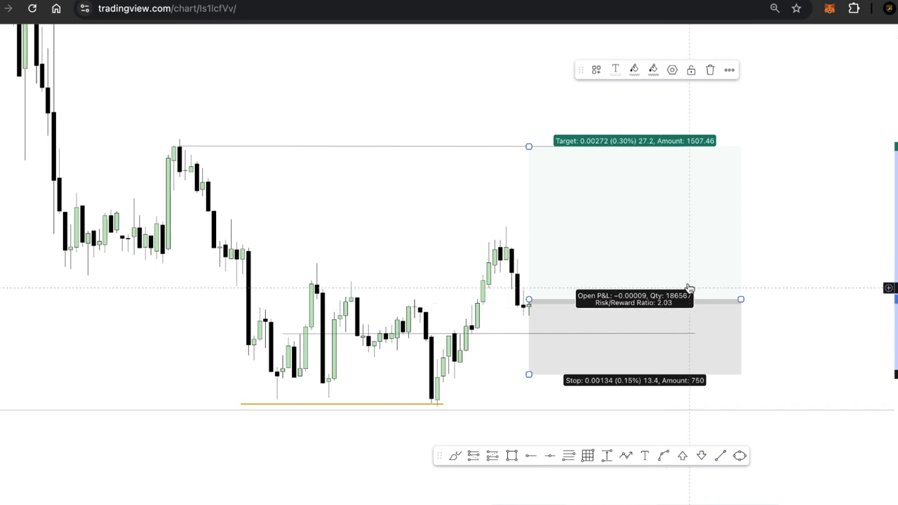
click(710, 70)
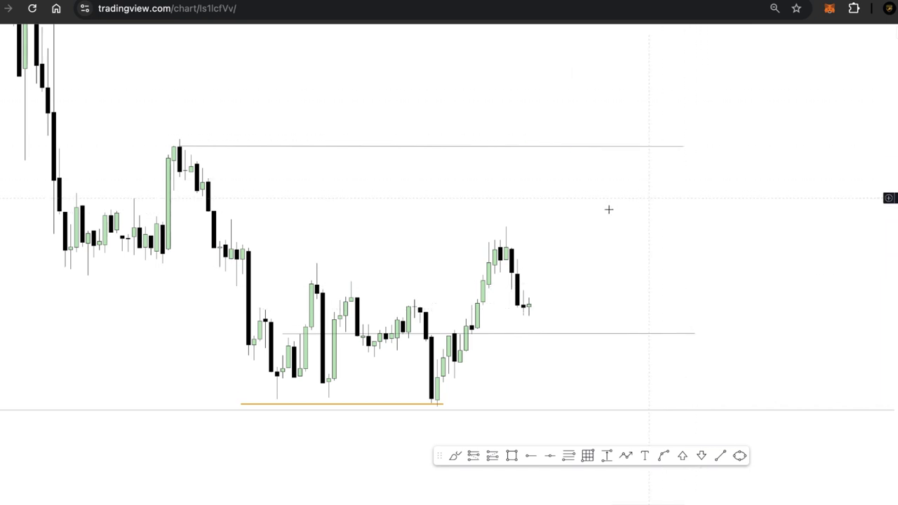
scroll(597, 212, right, 5)
key(ctrl+z)
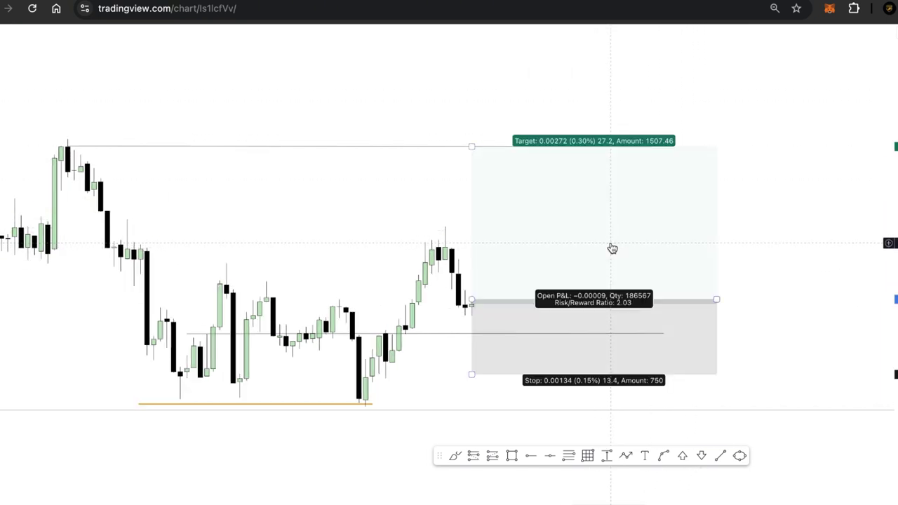
Step: Shift the long position well ahead of price to clear space for new candles, and raise its entry slightly
mouse_move(592, 253)
mouse_down()
mouse_move(706, 241)
mouse_move(788, 257)
mouse_up()
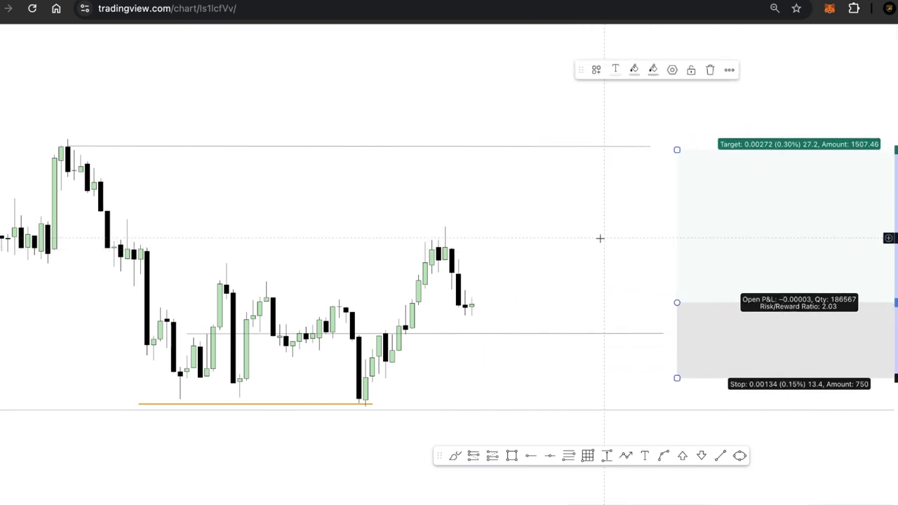
scroll(569, 366, up, 1)
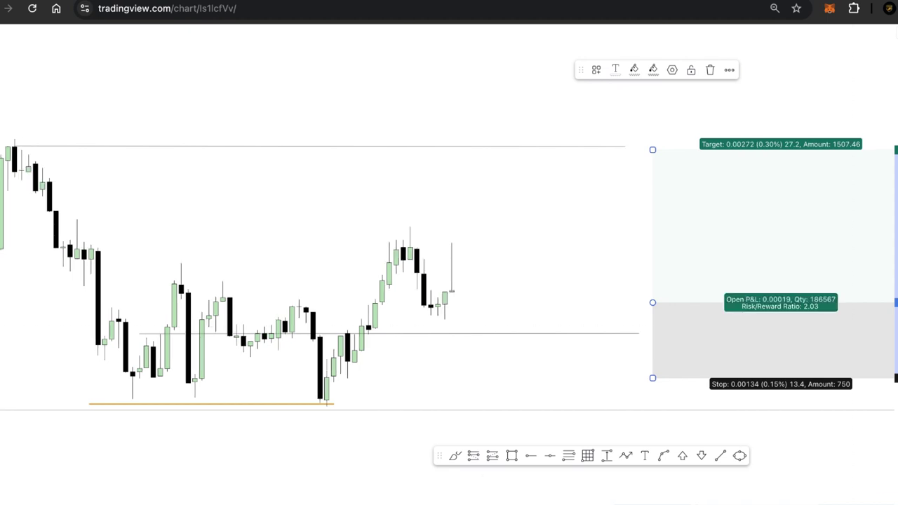
drag(761, 247, 851, 236)
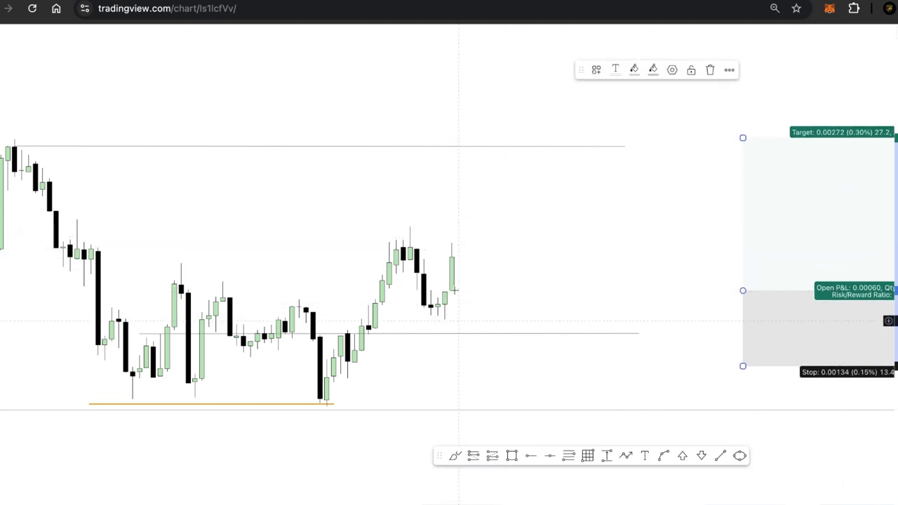
Step: Sketch an orange arrow with the brush across the tops of the recent swing-high candles, pointing towards the latest candle
drag(478, 261, 467, 296)
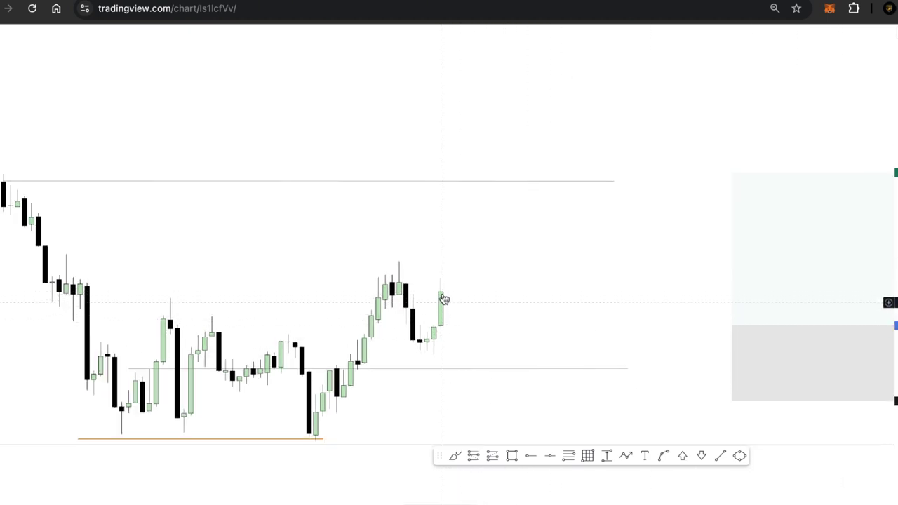
scroll(449, 280, up, 2)
drag(414, 278, 652, 278)
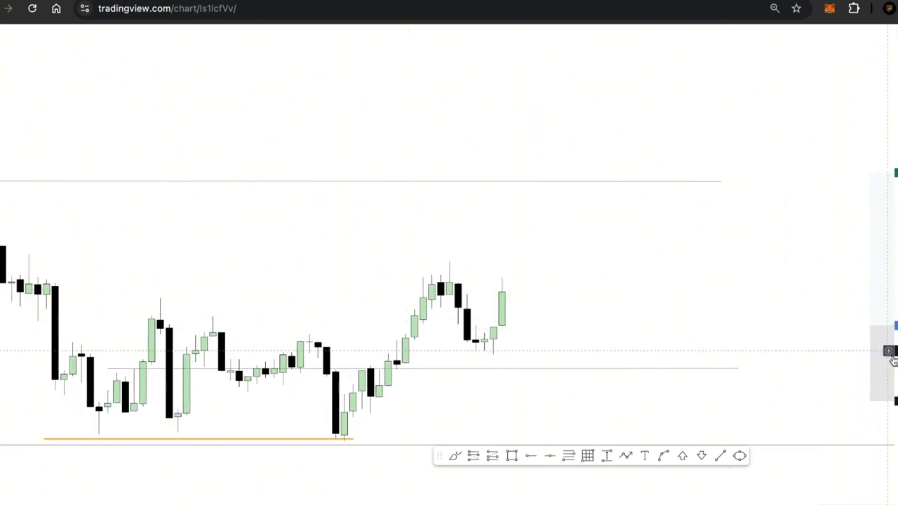
drag(892, 356, 873, 263)
scroll(563, 303, up, 2)
drag(563, 302, 690, 262)
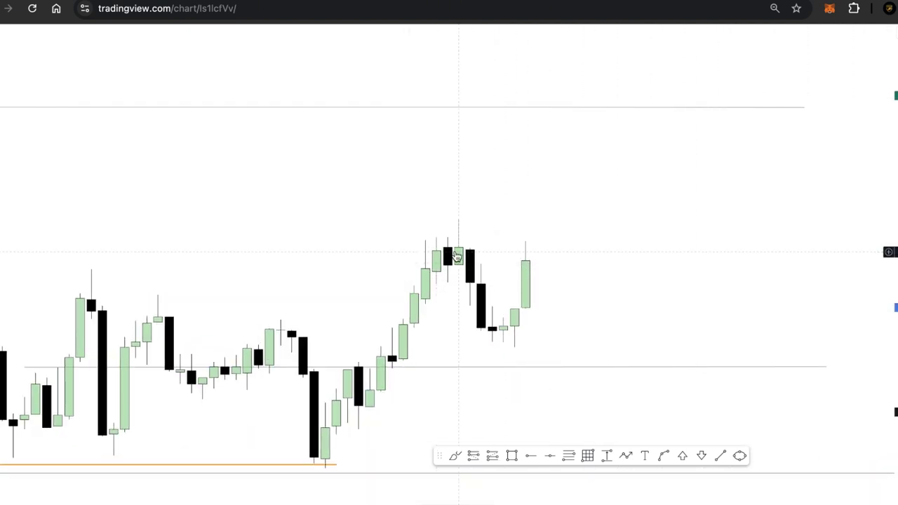
click(456, 458)
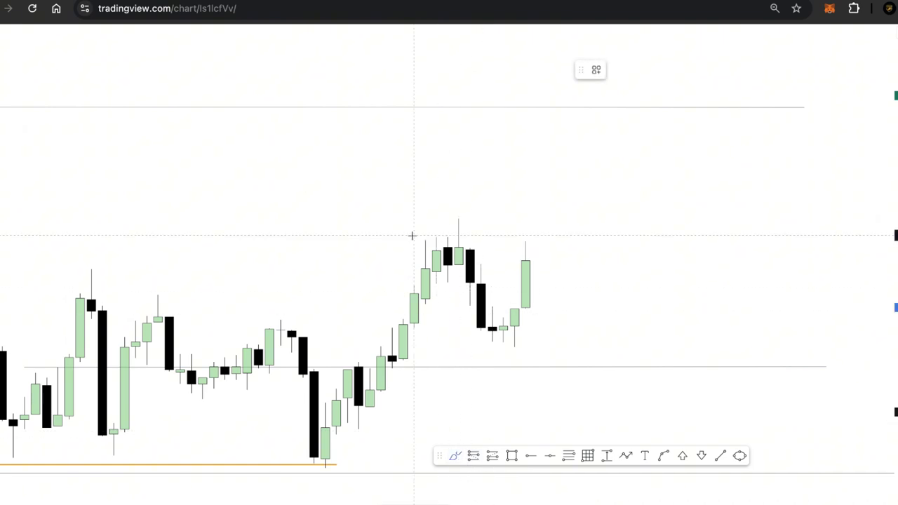
drag(412, 236, 495, 235)
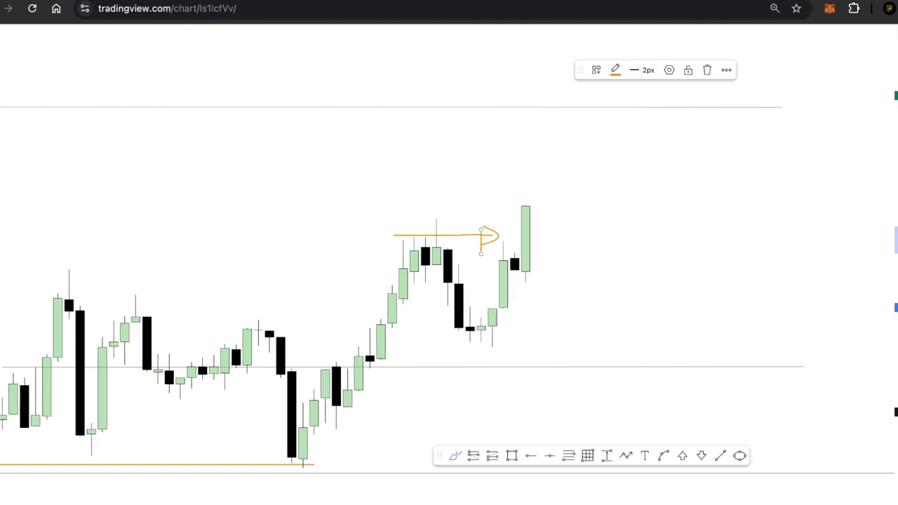
Step: Draw a Gann box over the latest rally, from the pullback low up to the latest candle's wick high
scroll(586, 206, up, 3)
drag(409, 214, 381, 257)
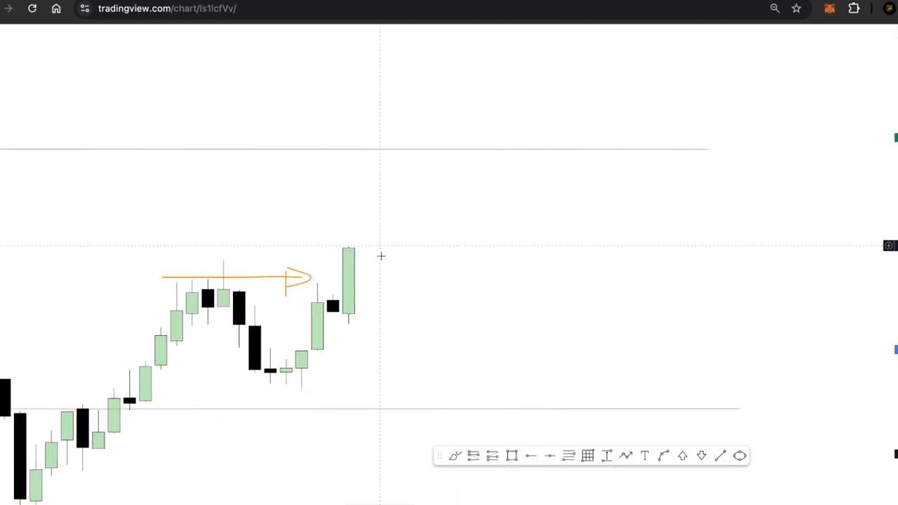
drag(456, 259, 444, 190)
drag(744, 234, 526, 260)
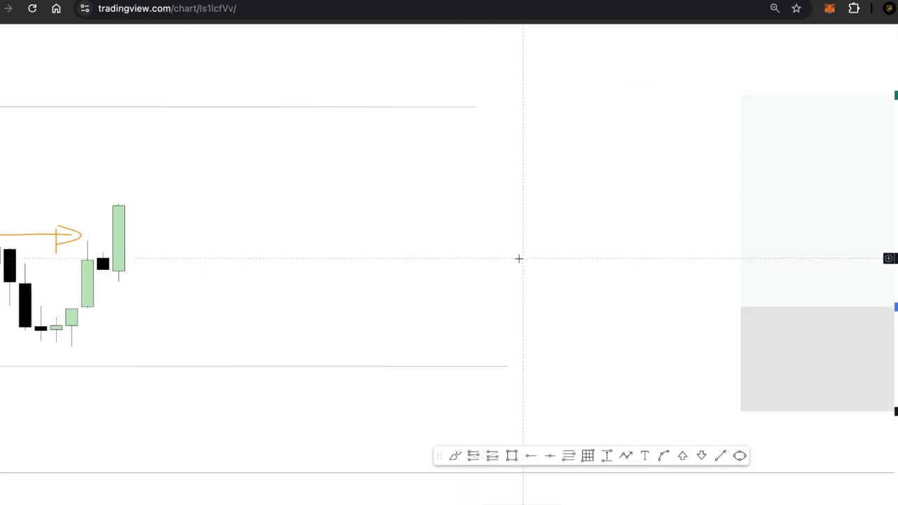
scroll(519, 259, down, 3)
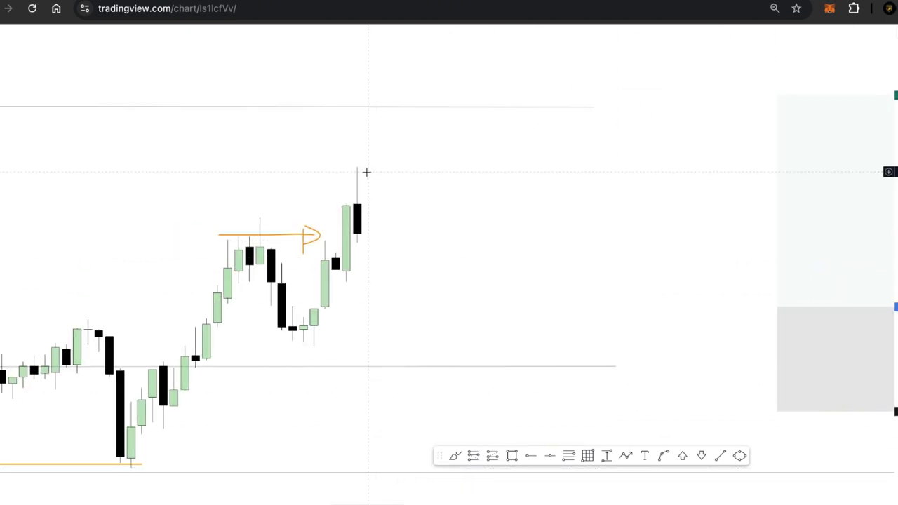
click(585, 457)
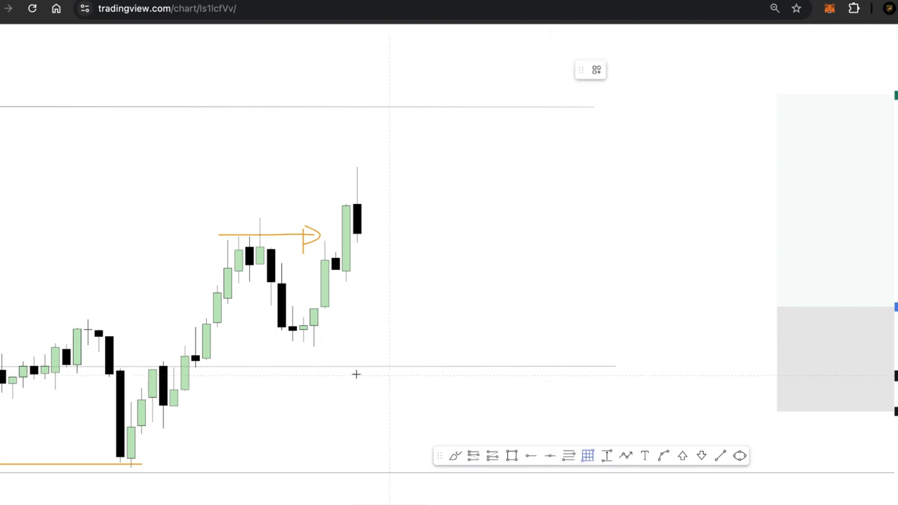
mouse_move(319, 339)
mouse_down()
mouse_move(475, 186)
mouse_move(519, 167)
mouse_up()
Step: Move the long position back so it starts at the rally's first candle, and tighten its stop to 0.00092 below entry
drag(613, 184, 671, 202)
drag(847, 323, 393, 319)
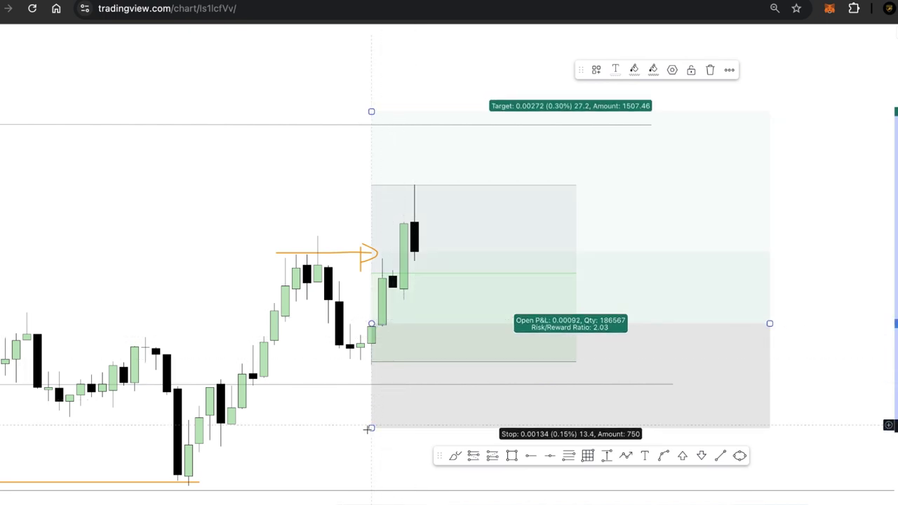
drag(372, 426, 370, 395)
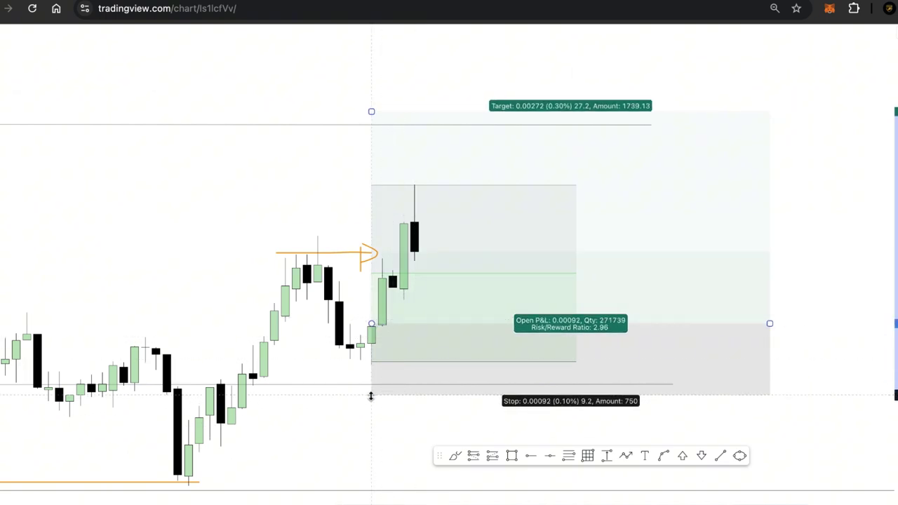
scroll(617, 297, down, 4)
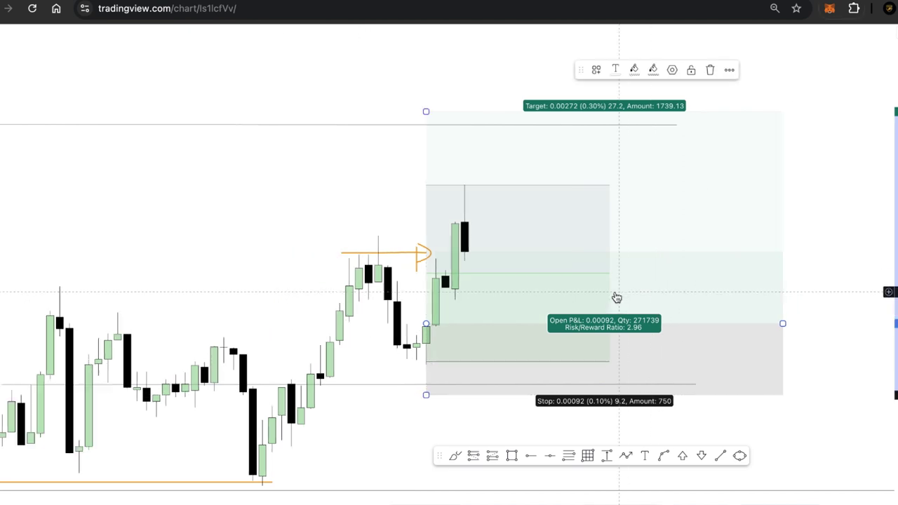
drag(432, 203, 372, 240)
click(749, 362)
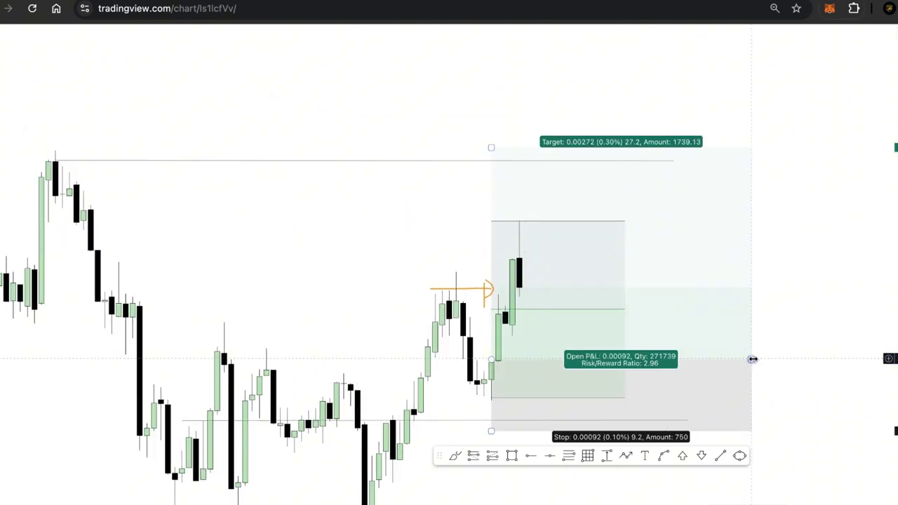
Step: Narrow the long position to about the Gann box's width and lower its target to the swing-high line, 0.00255 above entry
drag(751, 359, 621, 362)
click(707, 262)
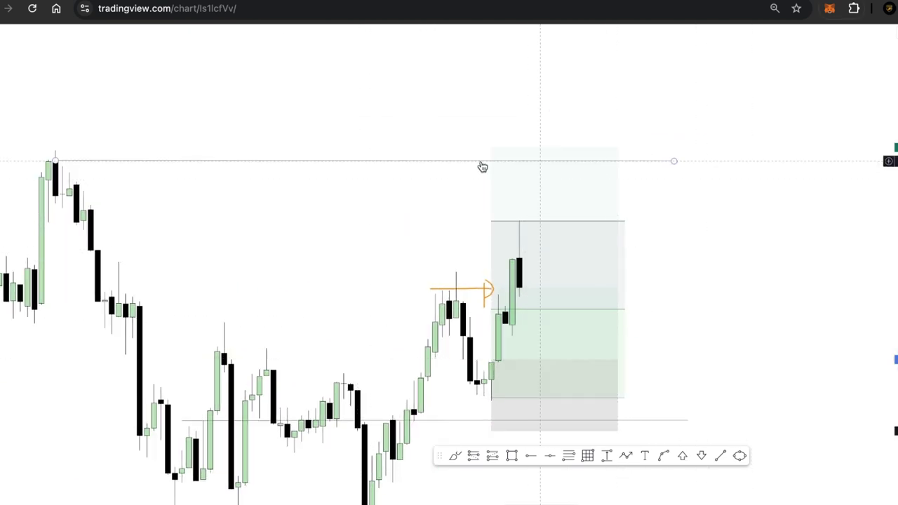
drag(490, 150, 491, 164)
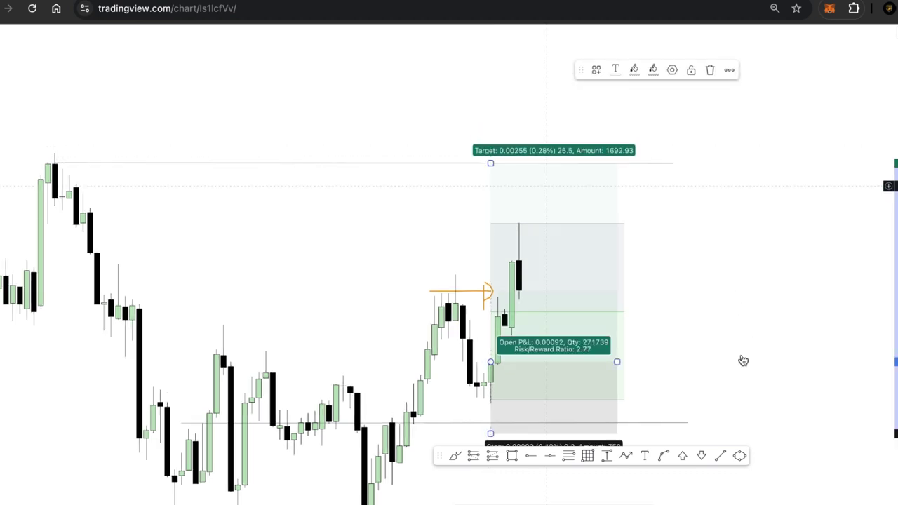
Step: Nudge the long position's entry slightly lower and tighten its stop to 0.00080 below entry, at the lower horizontal line
drag(565, 345, 564, 348)
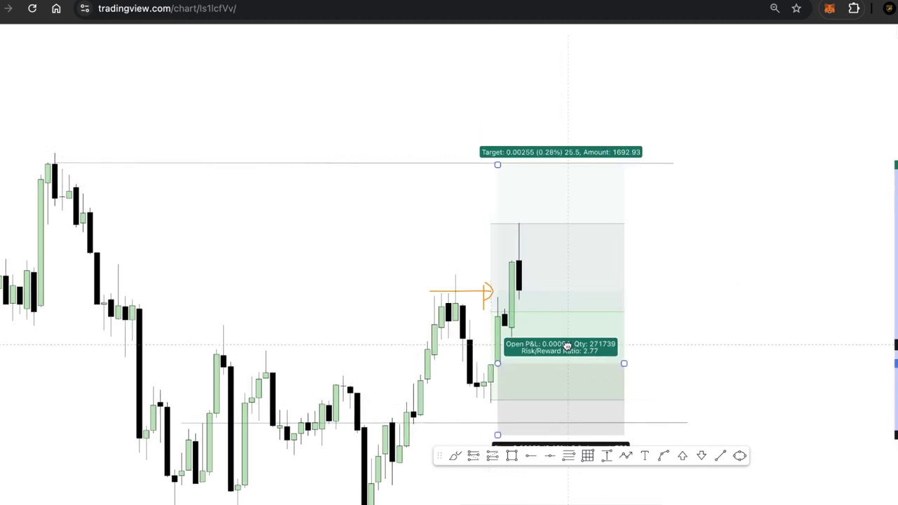
click(693, 341)
drag(730, 337, 768, 339)
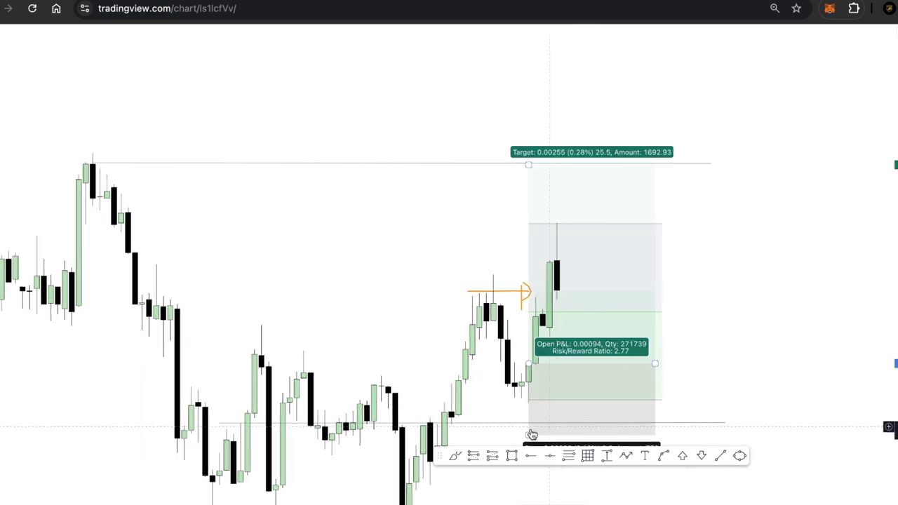
drag(529, 435, 531, 426)
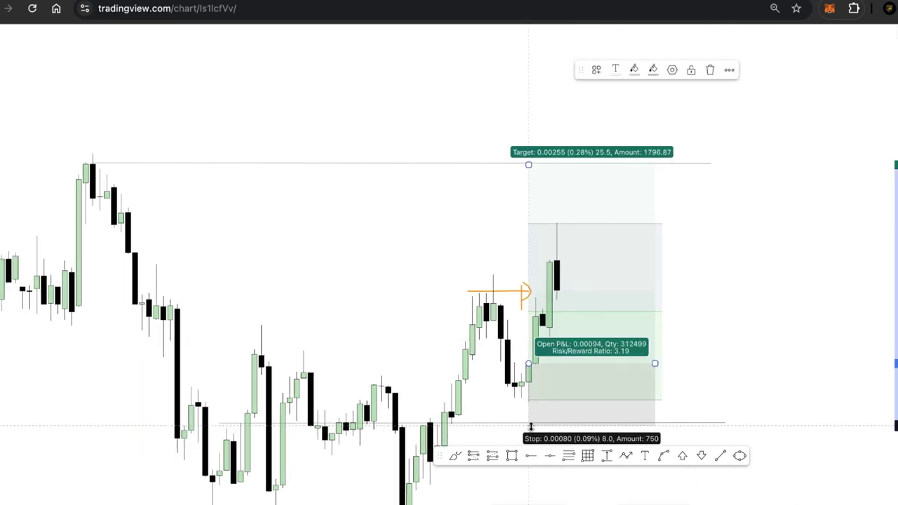
click(739, 326)
Step: Delete the Gann box from the rally, leaving the long position in place
scroll(735, 323, up, 3)
drag(687, 306, 751, 303)
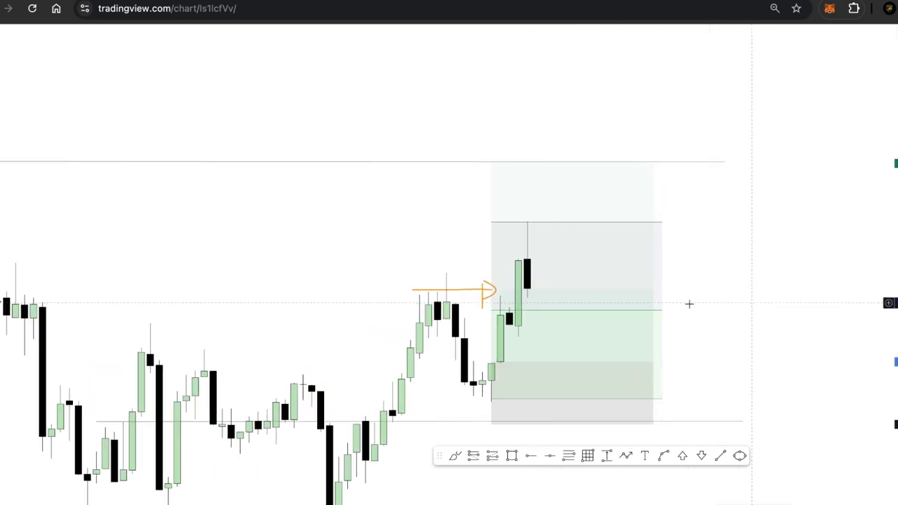
click(662, 224)
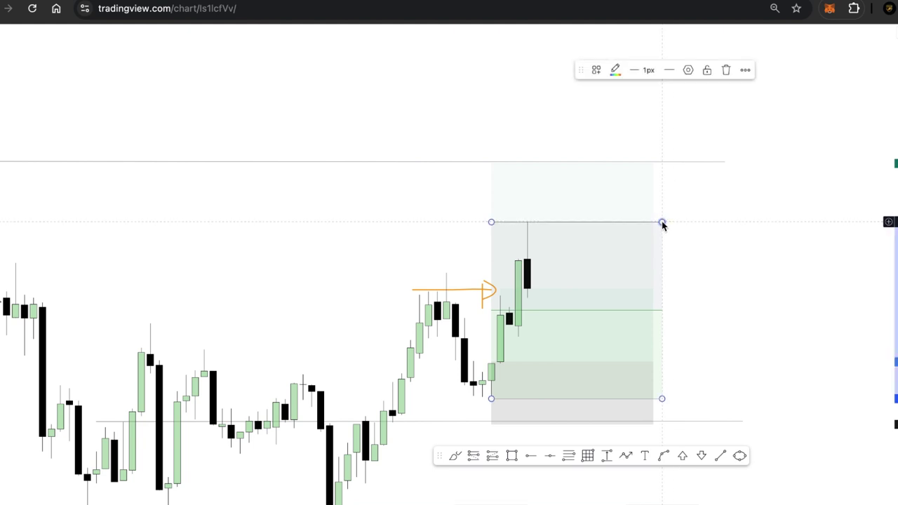
key(Delete)
mouse_move(603, 325)
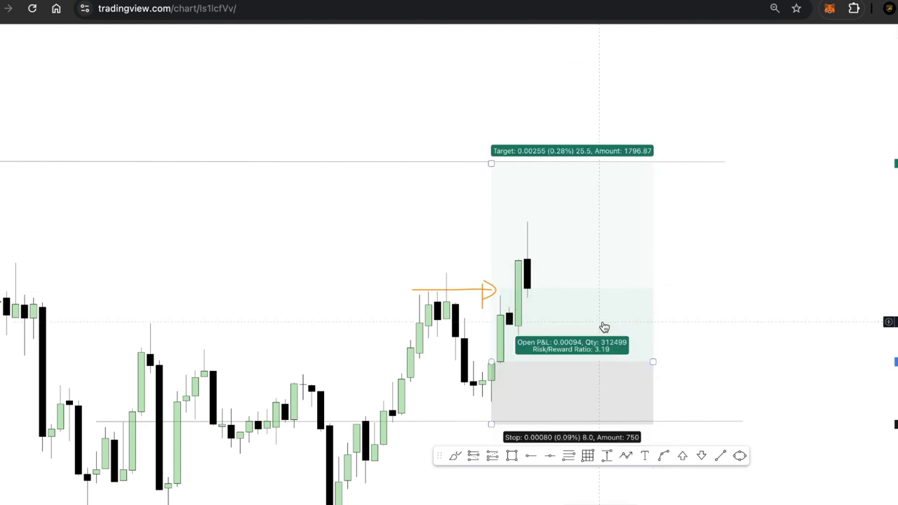
Step: Shift the long position slightly ahead in time, just past the strong bullish candle at the start of the rally
click(483, 295)
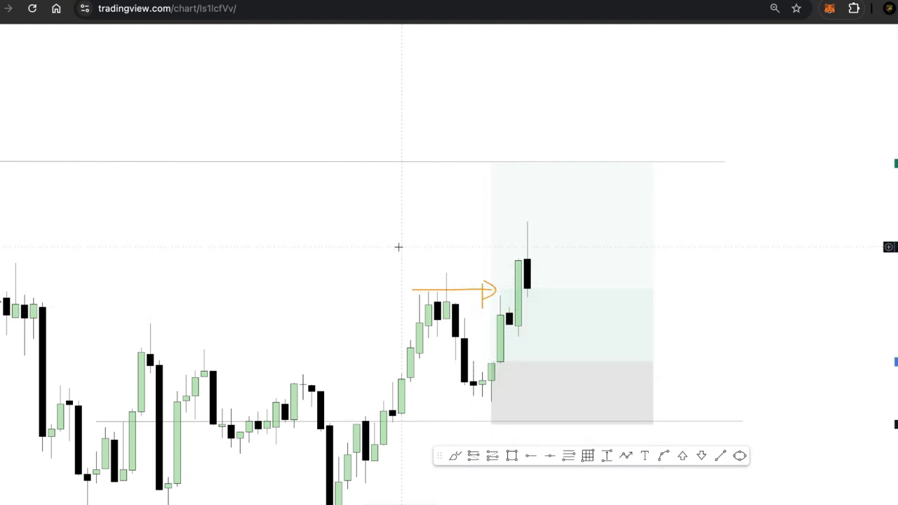
drag(396, 247, 491, 317)
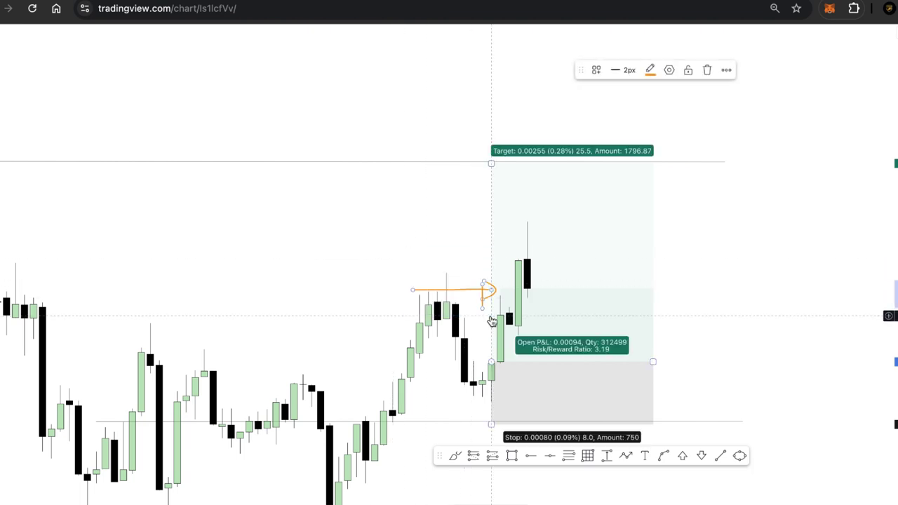
click(428, 303)
scroll(700, 257, up, 2)
drag(704, 263, 737, 250)
drag(597, 363, 614, 360)
click(737, 367)
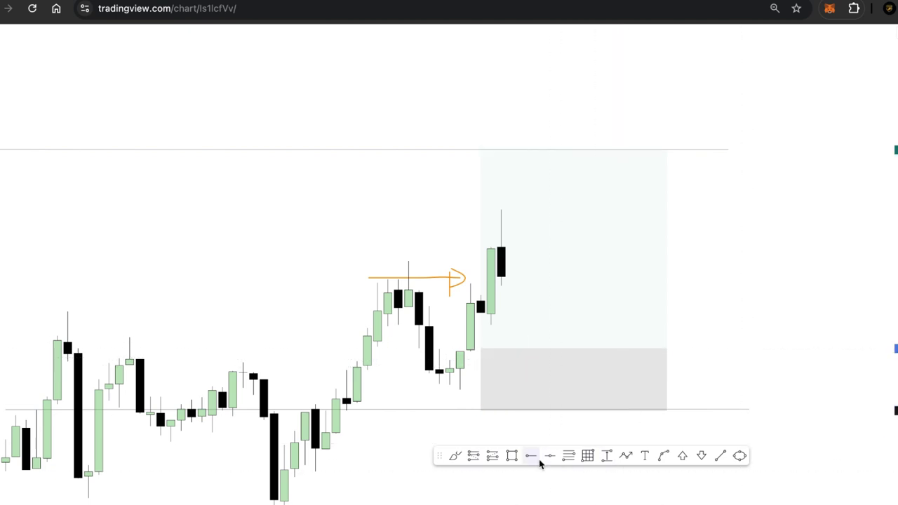
Step: Draw a horizontal trend line at entry level from the bullish candle's open, and move the long position ahead of the latest candle
click(719, 456)
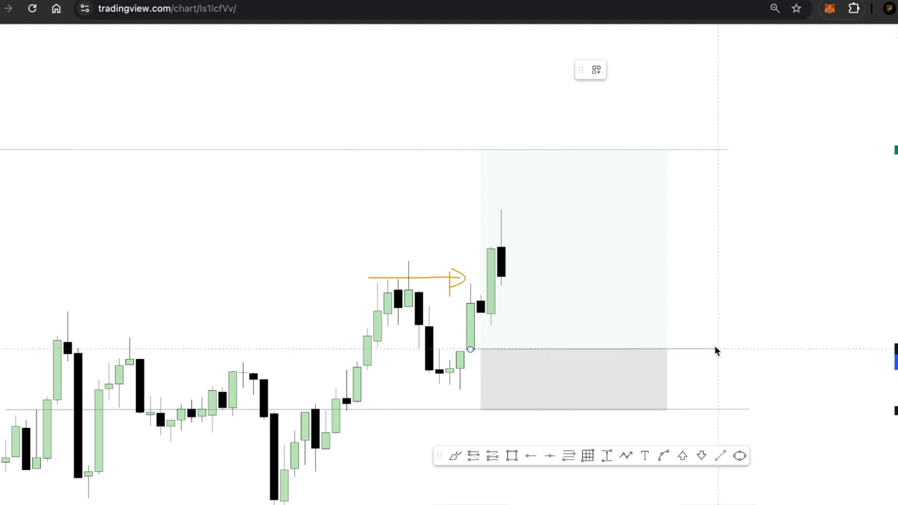
click(715, 348)
drag(630, 313, 666, 313)
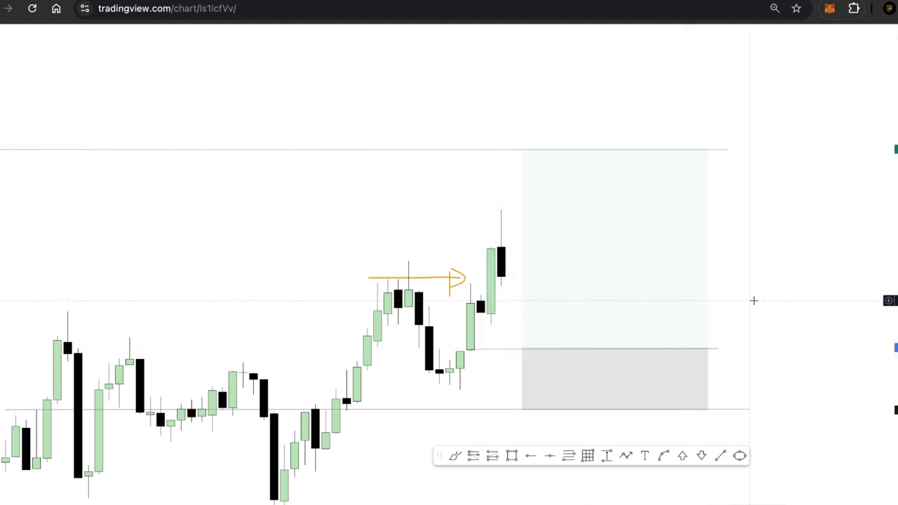
drag(753, 300, 690, 291)
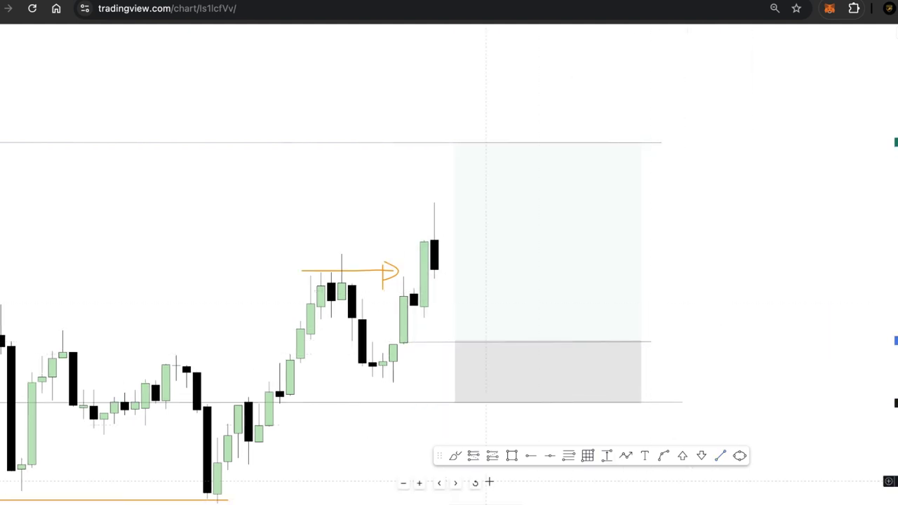
Step: Advance the replay candle by candle through the pullback to the entry until price reaches the long position's target
key(shift+Right)
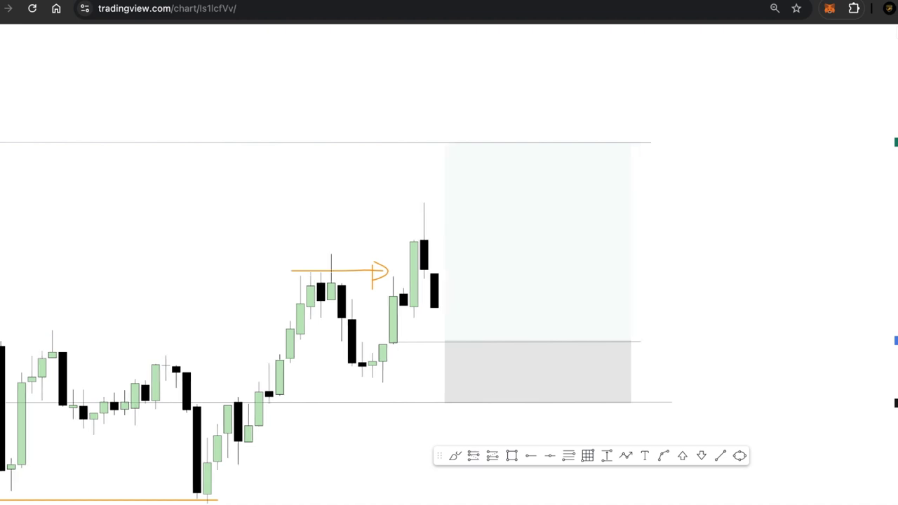
key(shift+Right)
key(shift+Right)
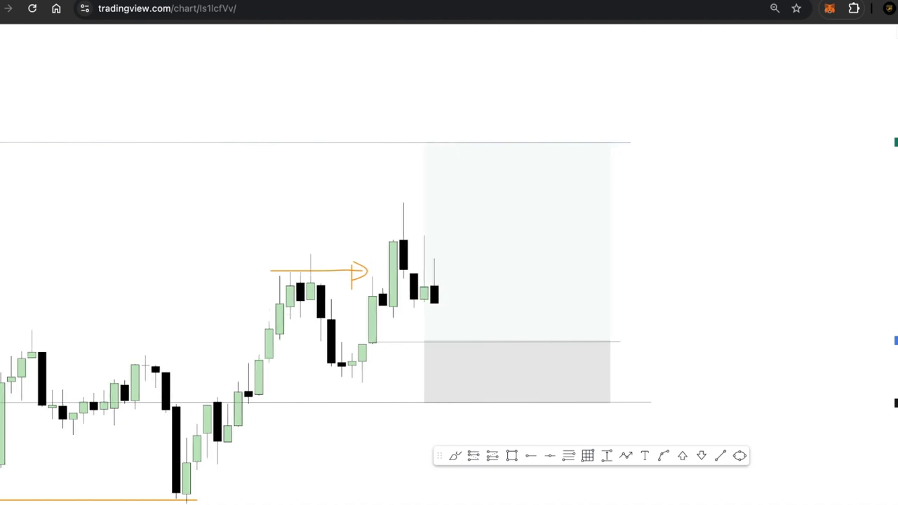
key(shift+Right)
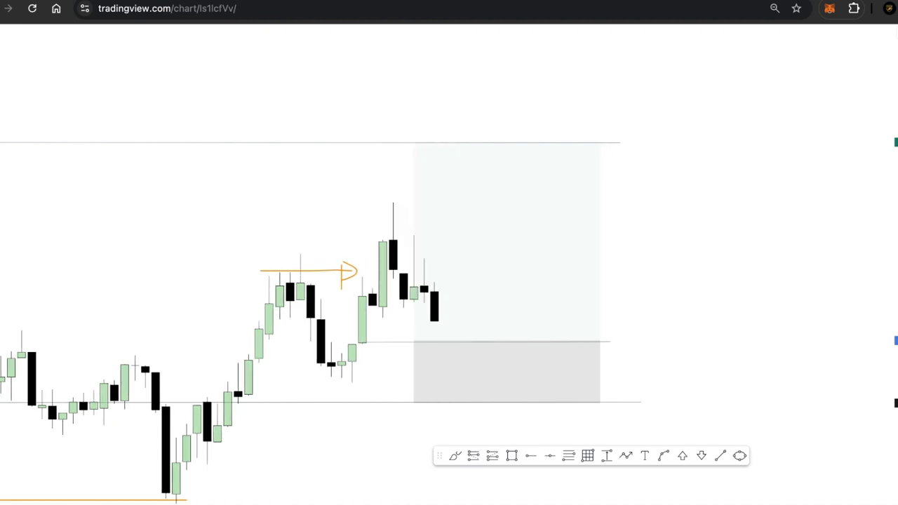
key(shift+Right)
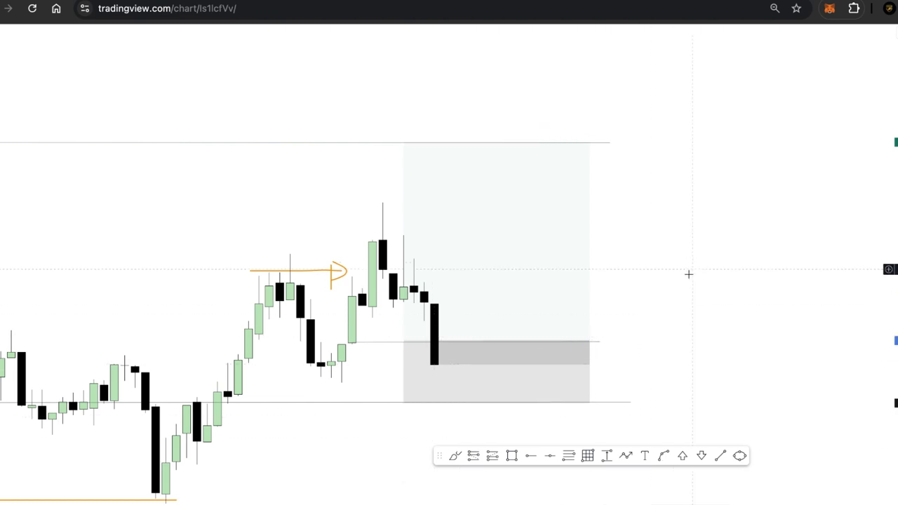
scroll(681, 301, down, 3)
drag(711, 290, 688, 313)
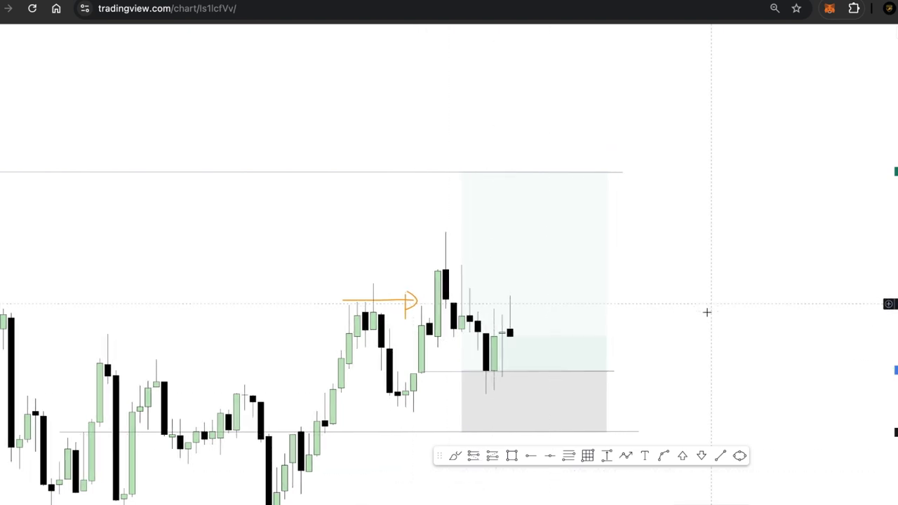
scroll(705, 313, up, 3)
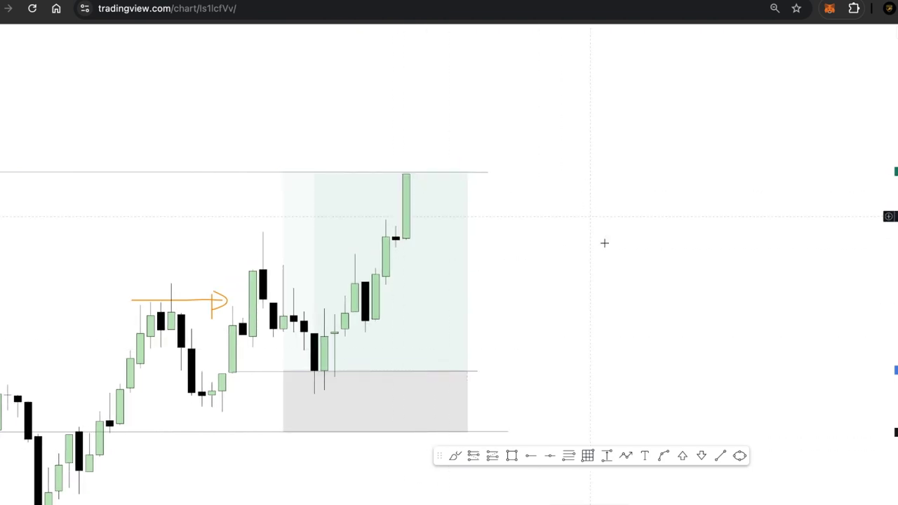
scroll(642, 279, down, 2)
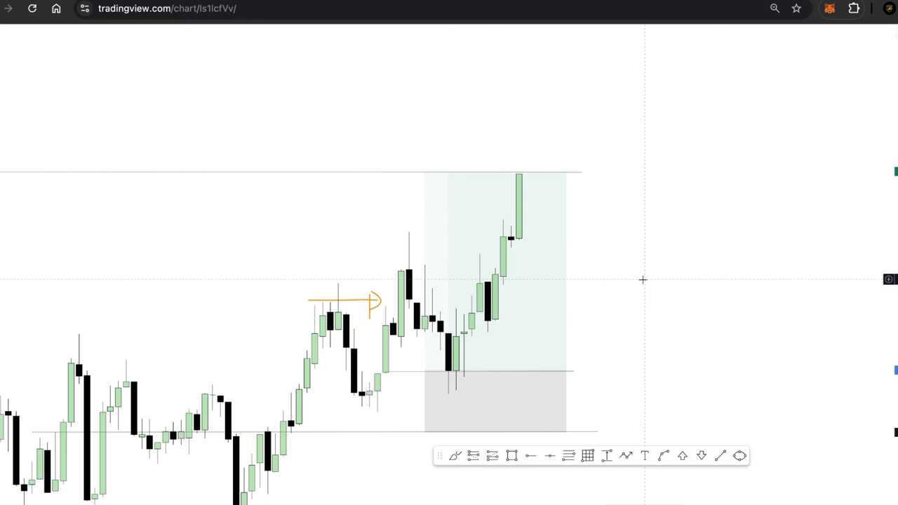
drag(641, 279, 706, 267)
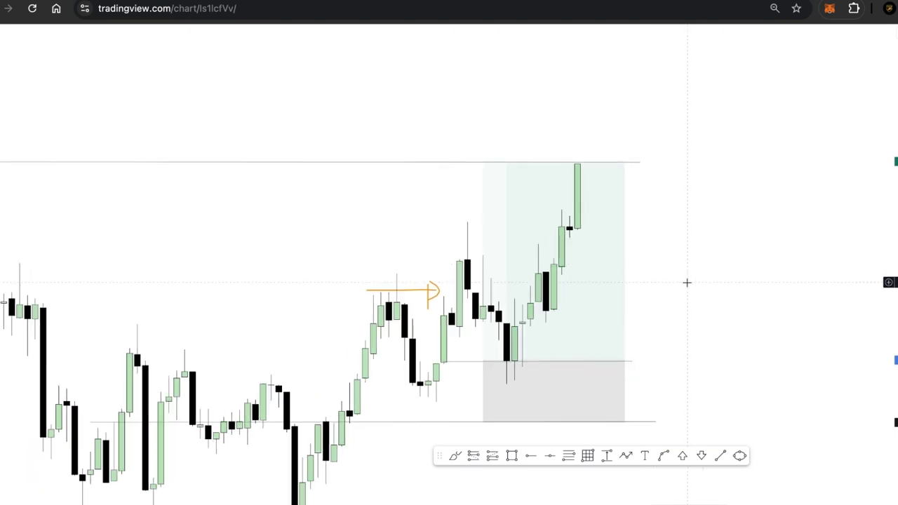
Step: Add a second, narrower long position at the earlier pullback low, with its target raised 0.00269 to the swing-high line
mouse_move(594, 298)
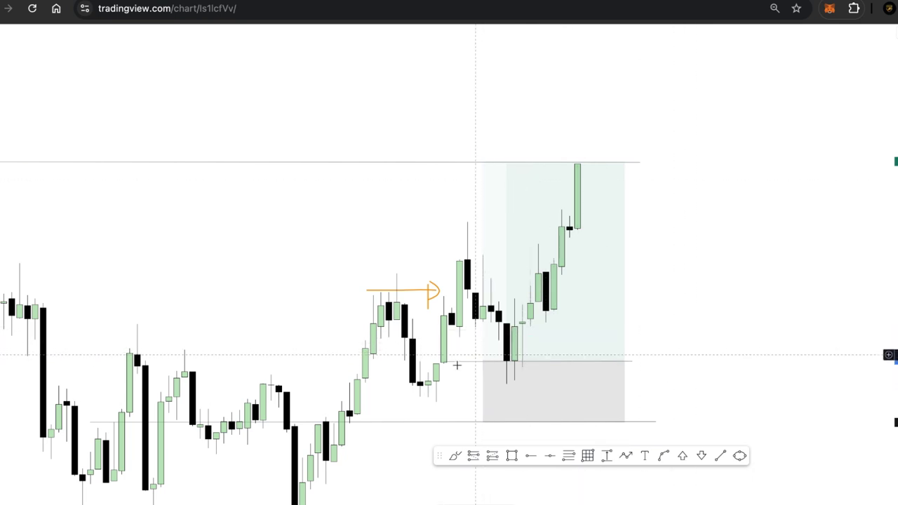
drag(366, 226, 529, 184)
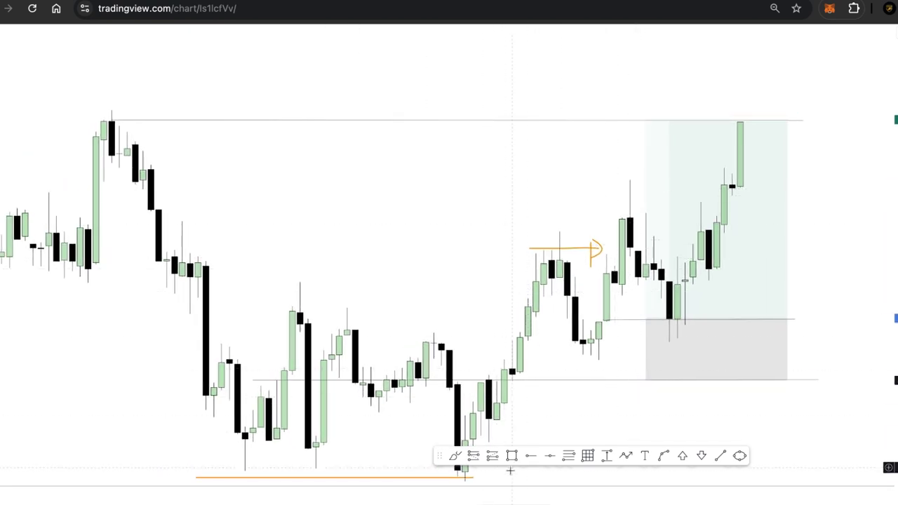
click(493, 456)
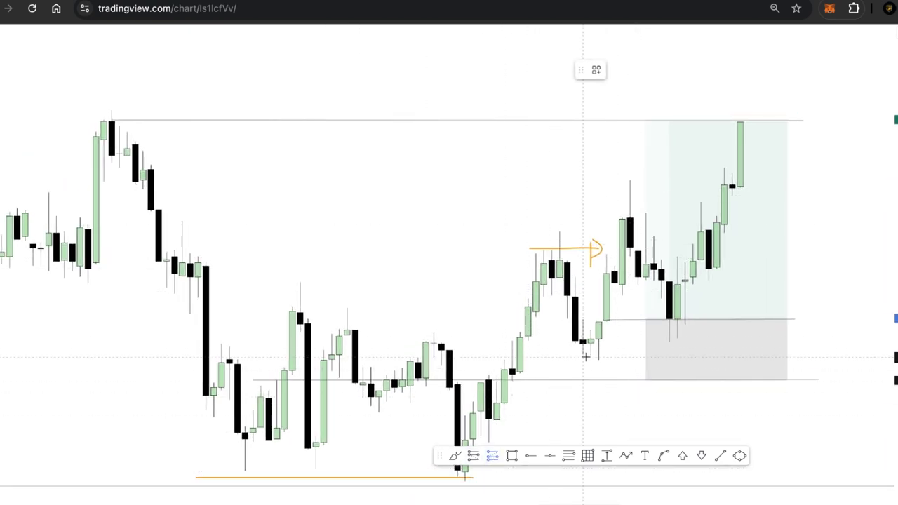
click(586, 330)
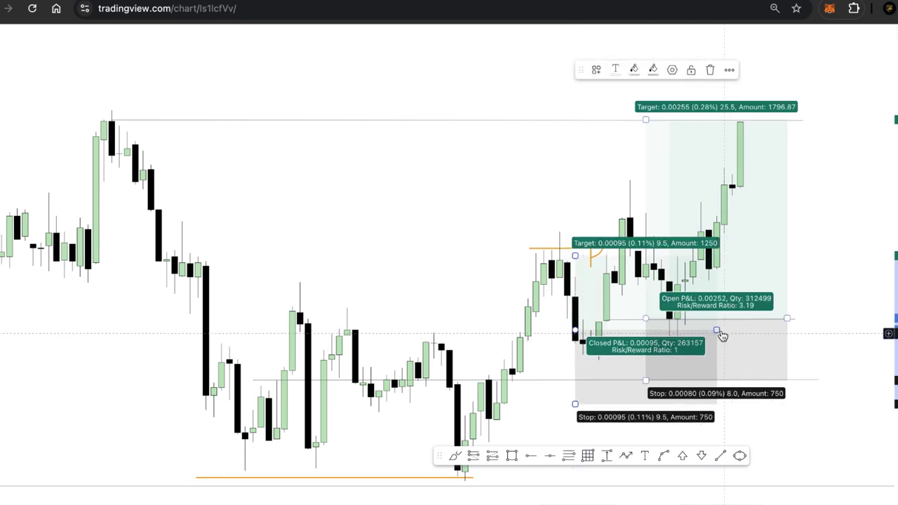
drag(716, 330, 628, 331)
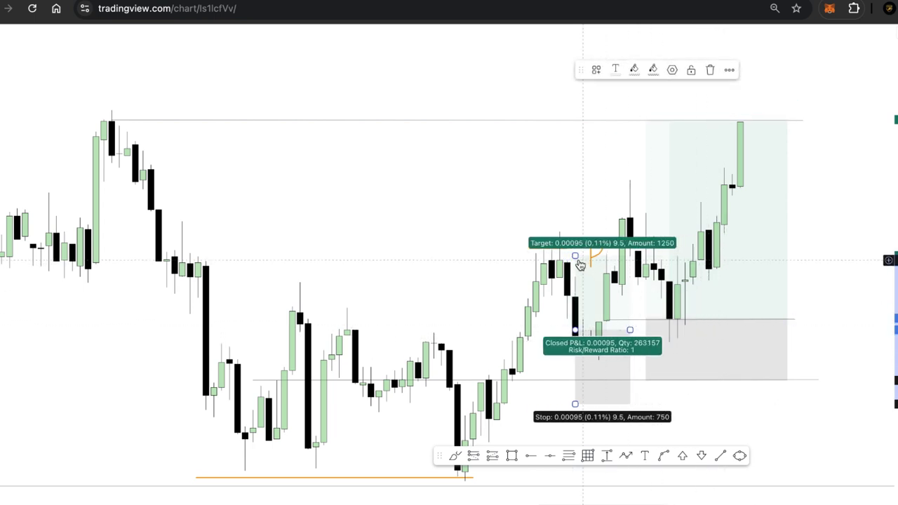
drag(575, 255, 627, 122)
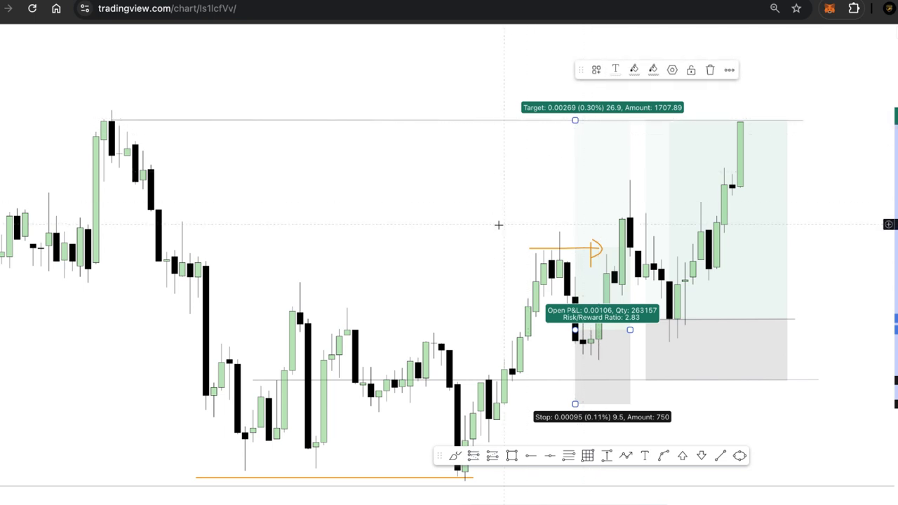
Step: Widen the second long position's stop to 0.00148, and delete that position from the chart
drag(499, 224, 502, 202)
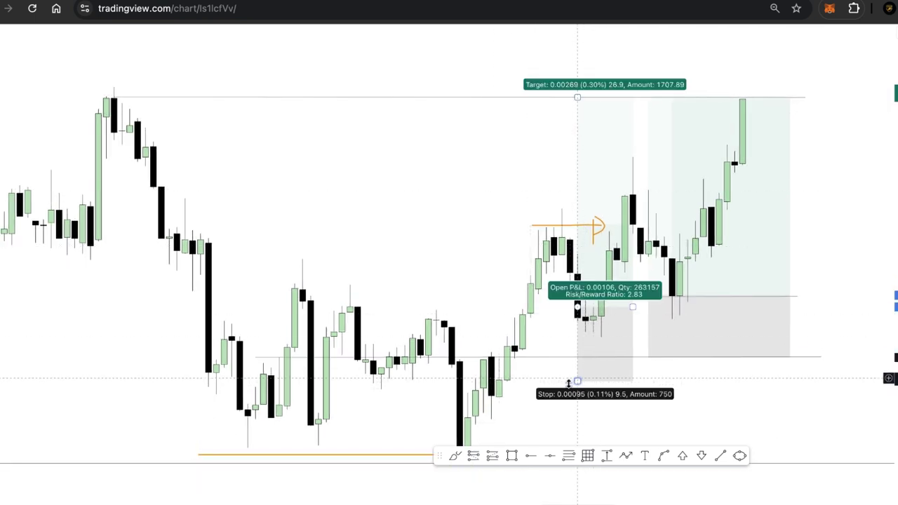
drag(573, 379, 570, 425)
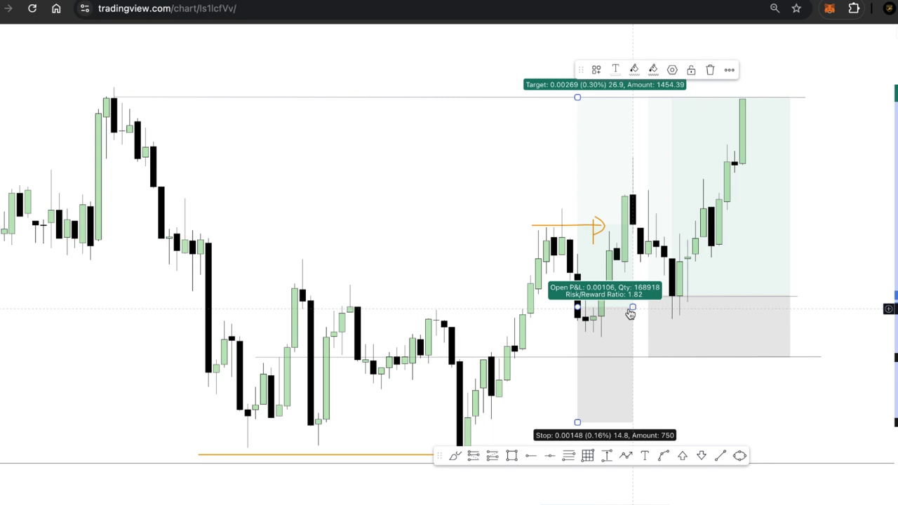
key(Delete)
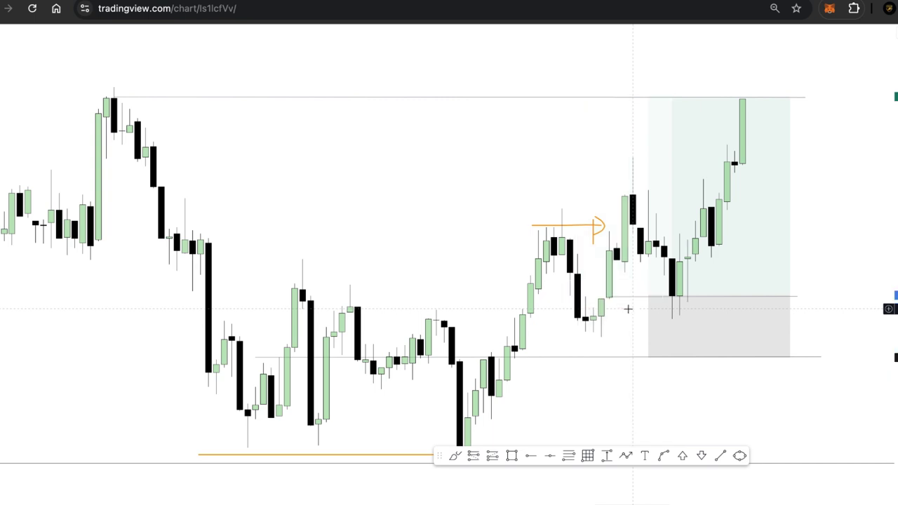